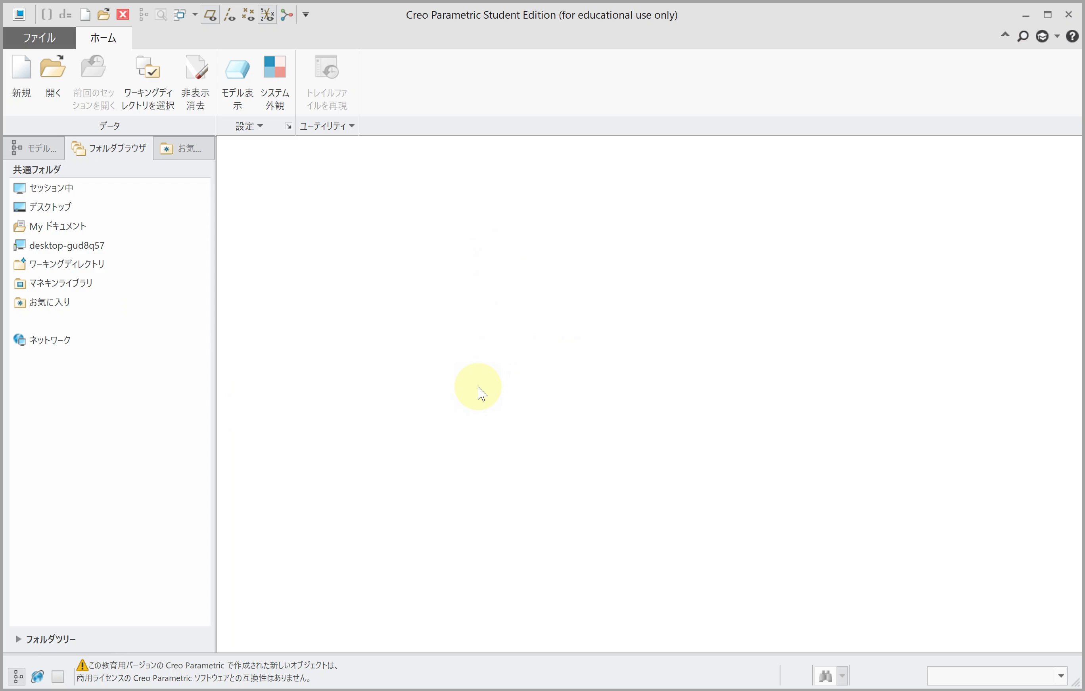
# Create the new solid part 2018L_PRT3 and start an extrusion sketched on DTM_XY.
pyautogui.hotkey('ctrl', 'n')
pyautogui.write('2018l_prt3')
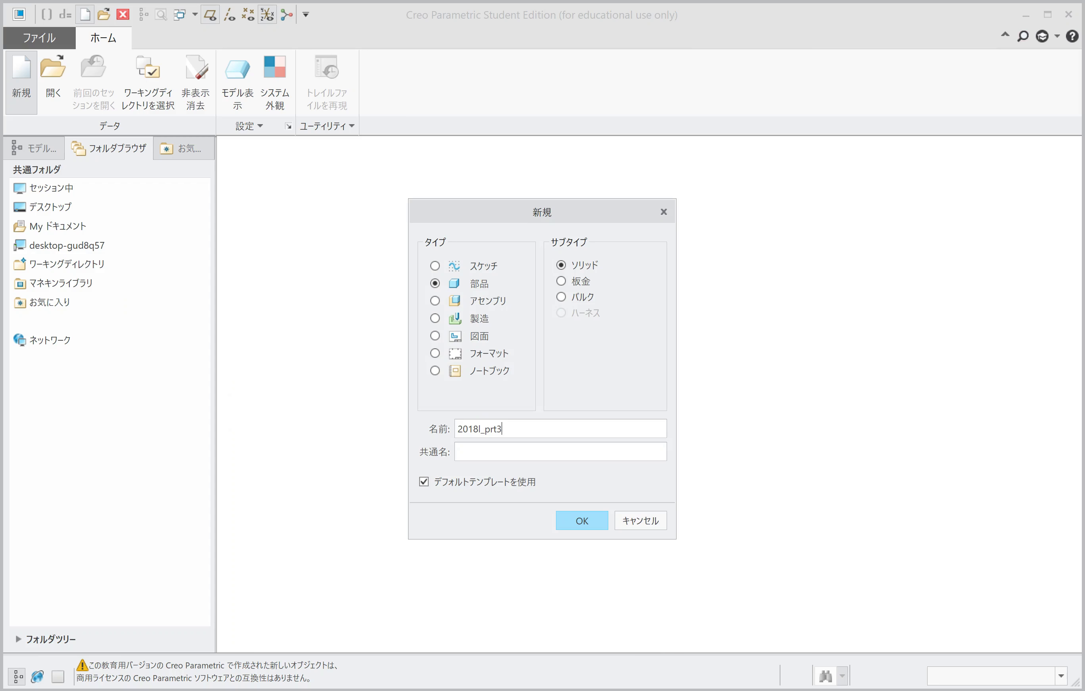
pyautogui.press('Return')
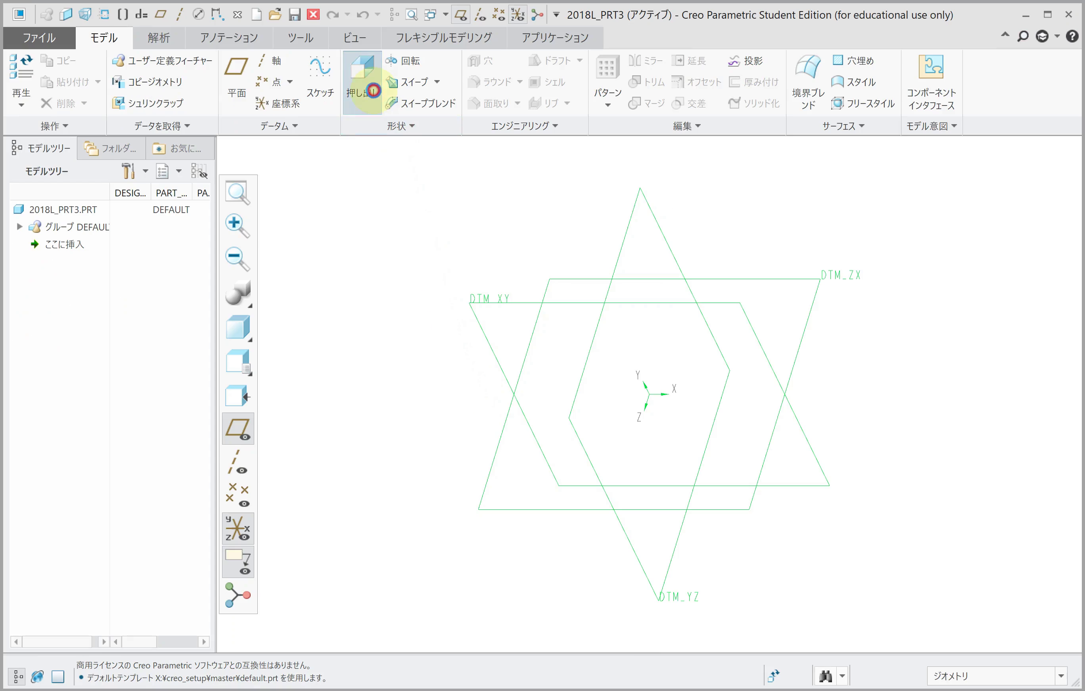
pyautogui.click(364, 80)
pyautogui.click(475, 299)
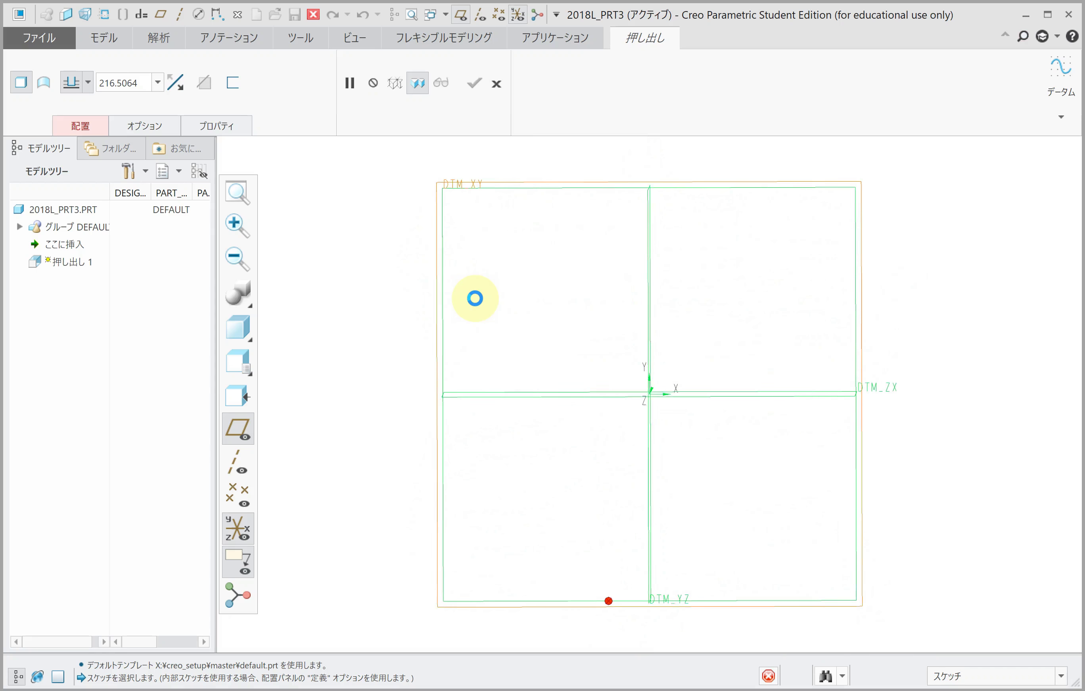
# Draw a vertical centerline through the origin.
pyautogui.click(783, 80)
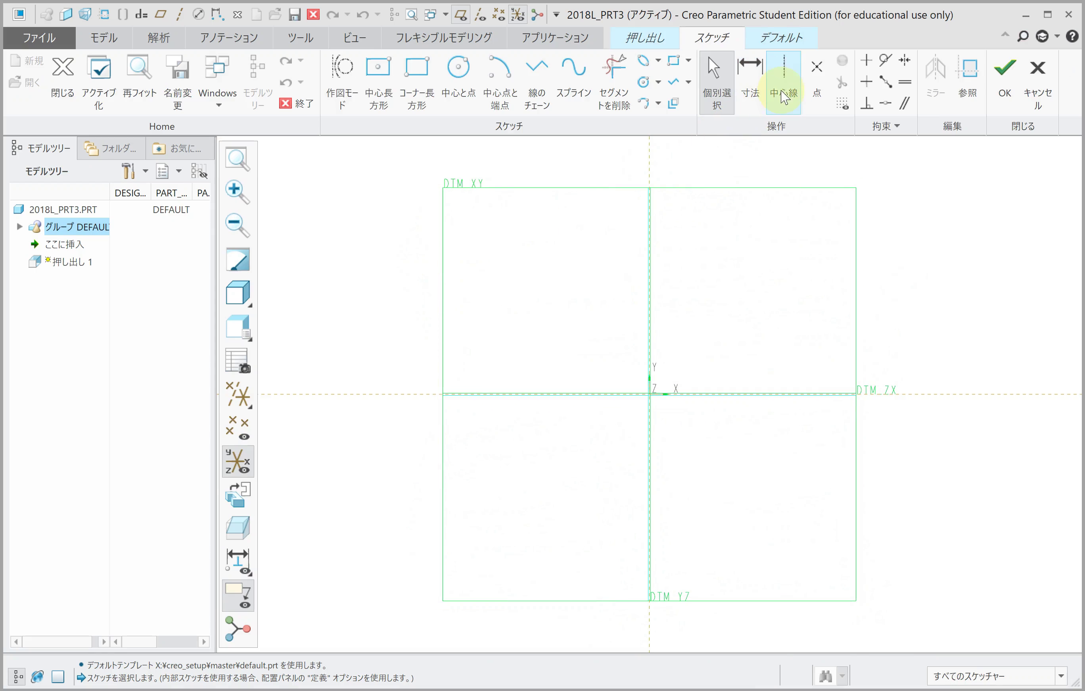
pyautogui.click(646, 302)
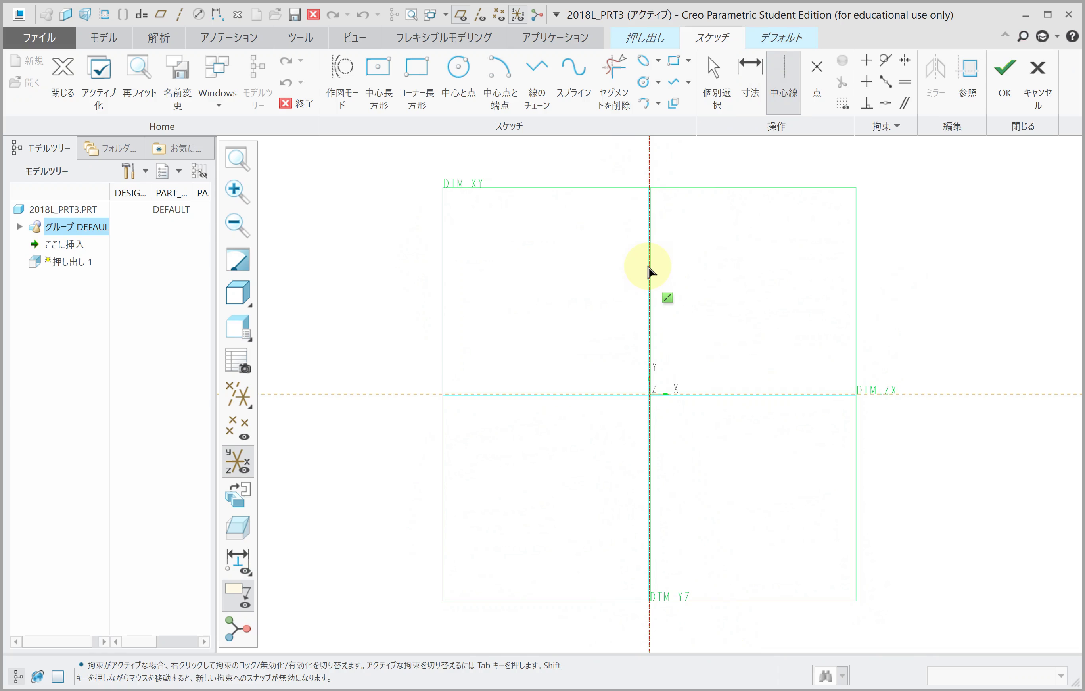
pyautogui.click(648, 269)
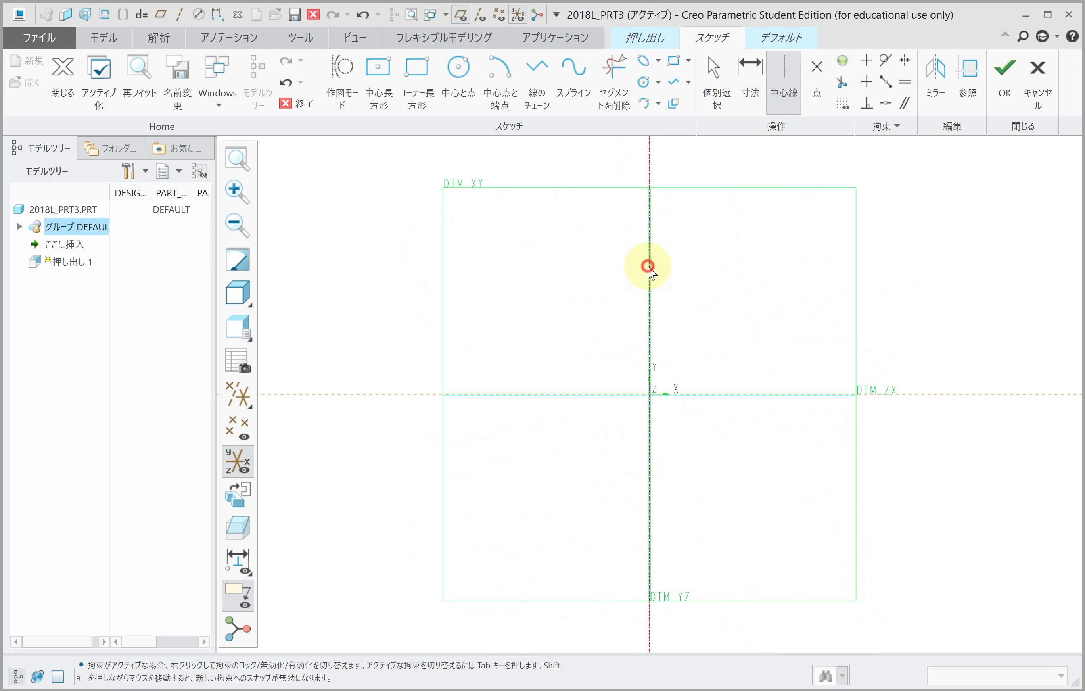
# Draw a horizontal line running left from the centerline below the origin.
pyautogui.click(537, 86)
pyautogui.click(483, 231)
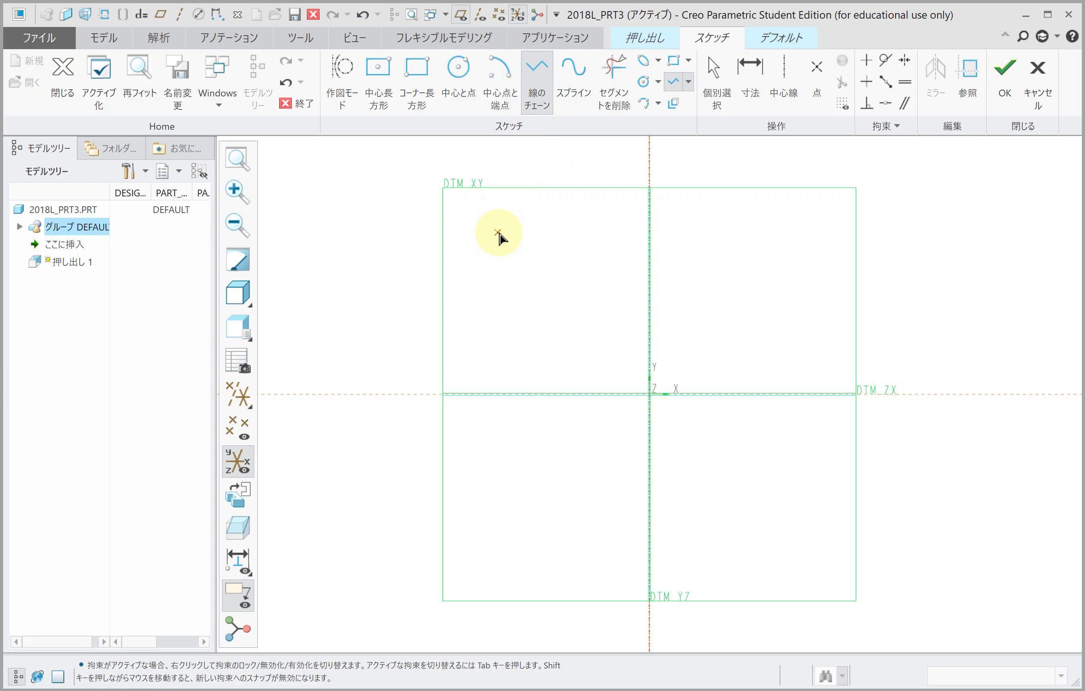
pyautogui.click(645, 578)
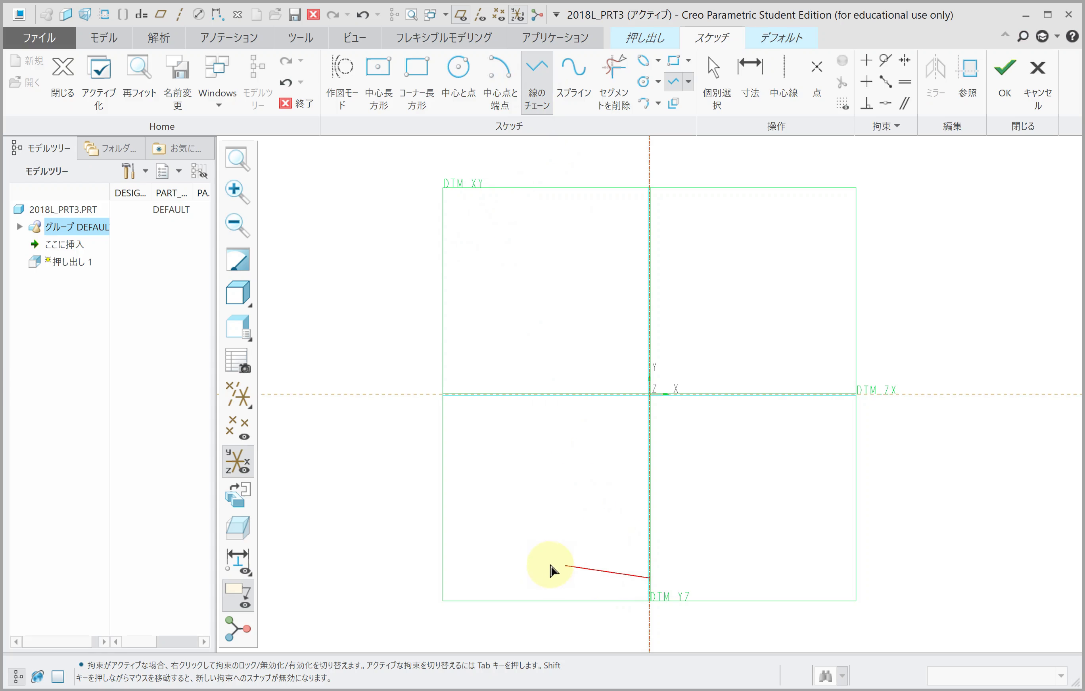
pyautogui.click(497, 576)
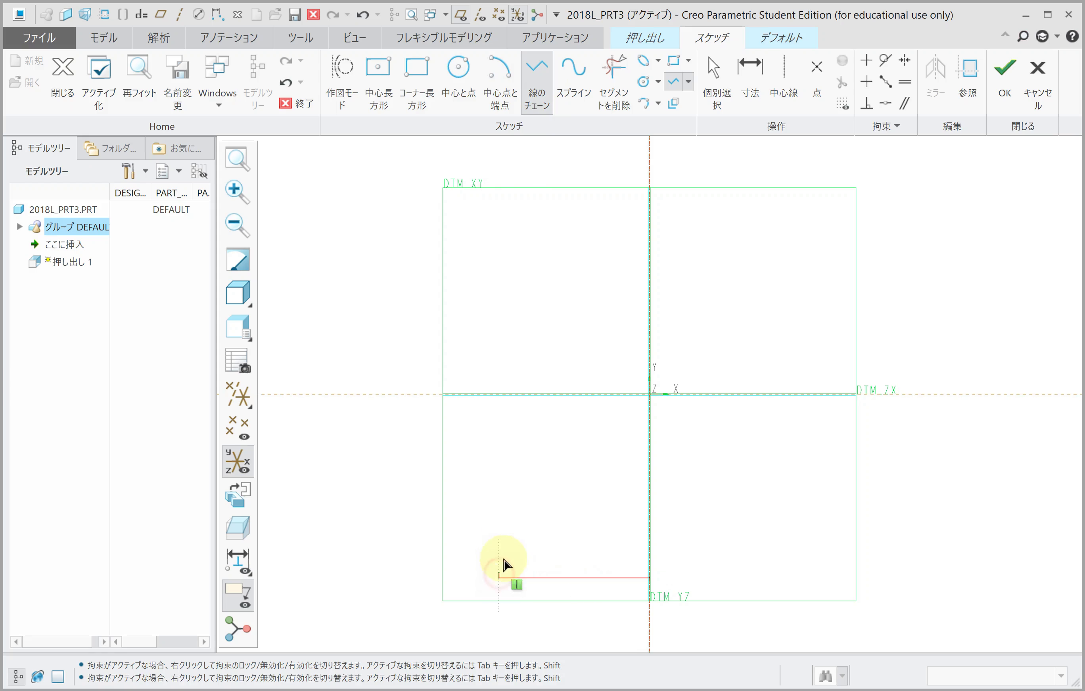
pyautogui.middleClick(509, 425)
pyautogui.scroll(1, 513, 431)
pyautogui.scroll(1, 511, 449)
# Set the horizontal line's length to 110.
pyautogui.doubleClick(555, 539)
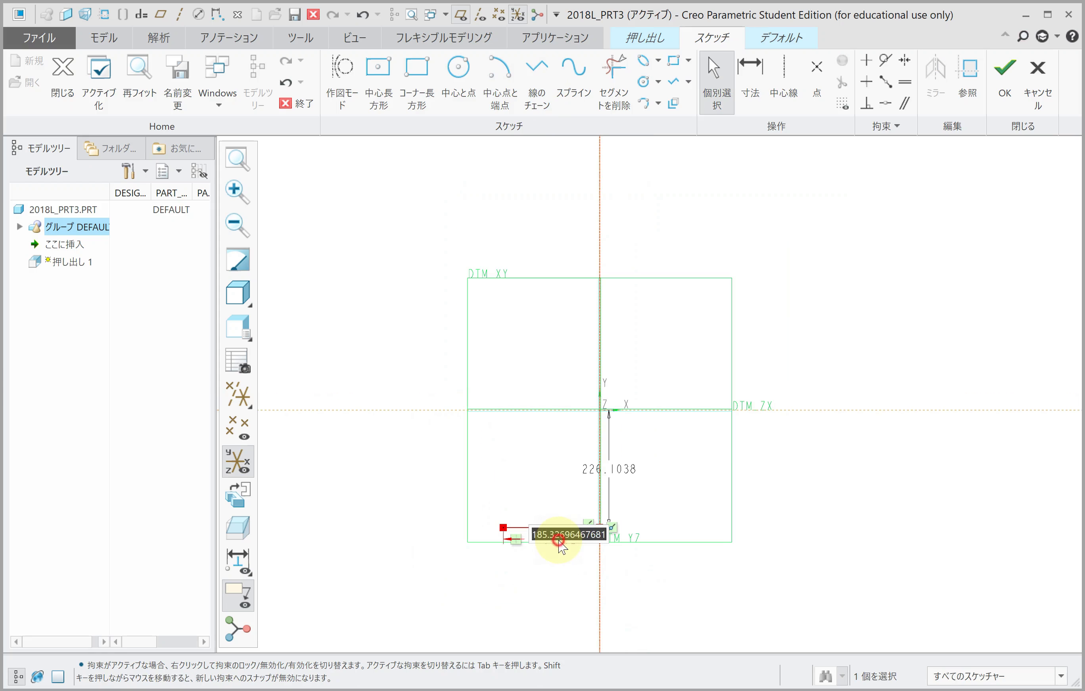
pyautogui.write('110')
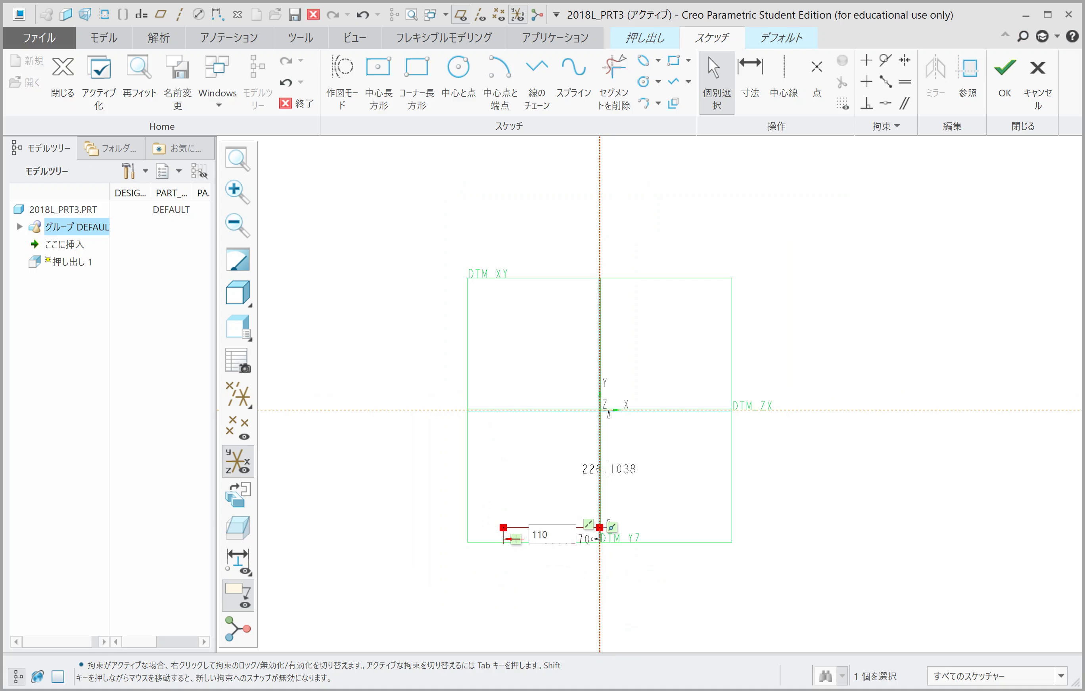
pyautogui.click(557, 538)
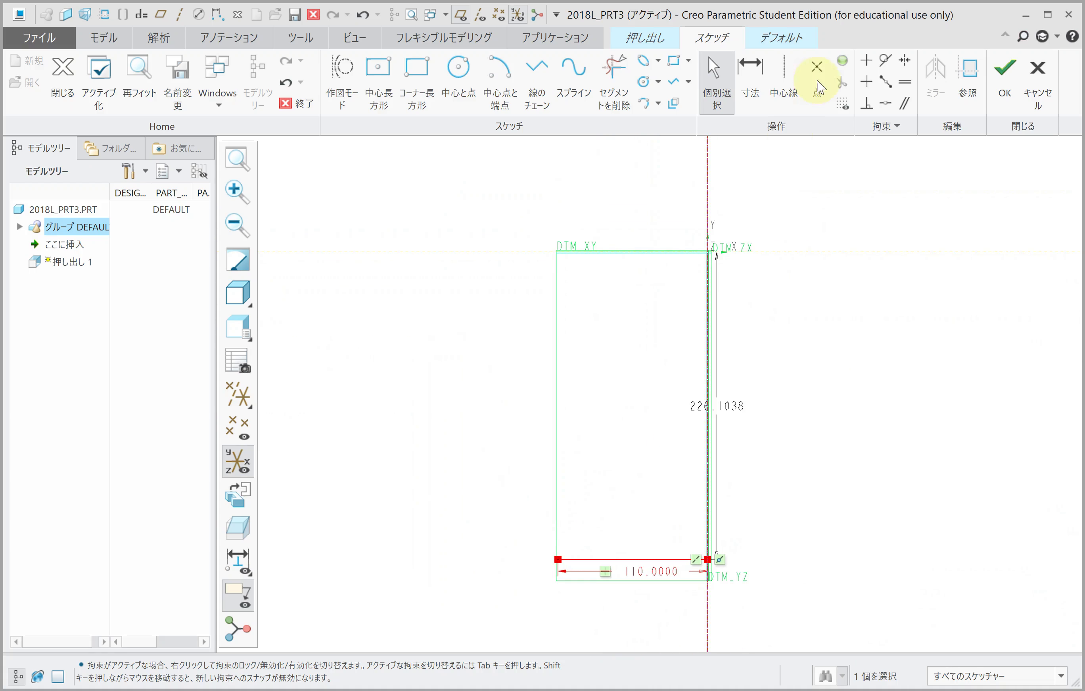
# Make the line coincident with the horizontal datum DTM_ZX through the origin.
pyautogui.click(885, 103)
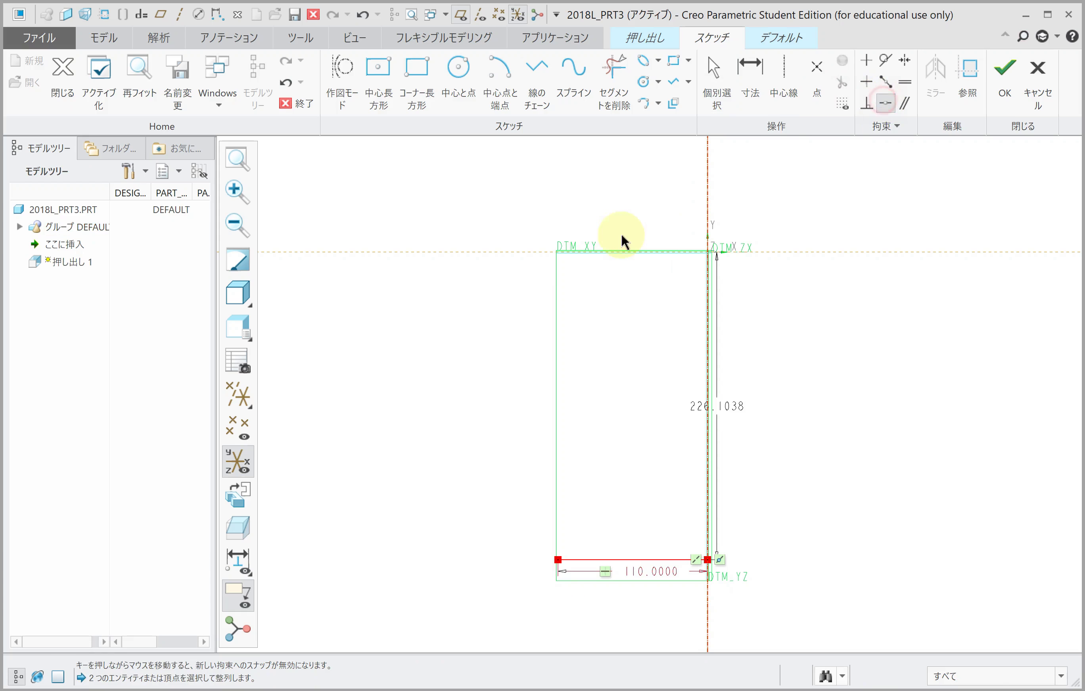
pyautogui.click(640, 560)
pyautogui.scroll(-2, 638, 537)
pyautogui.middleClick(637, 513)
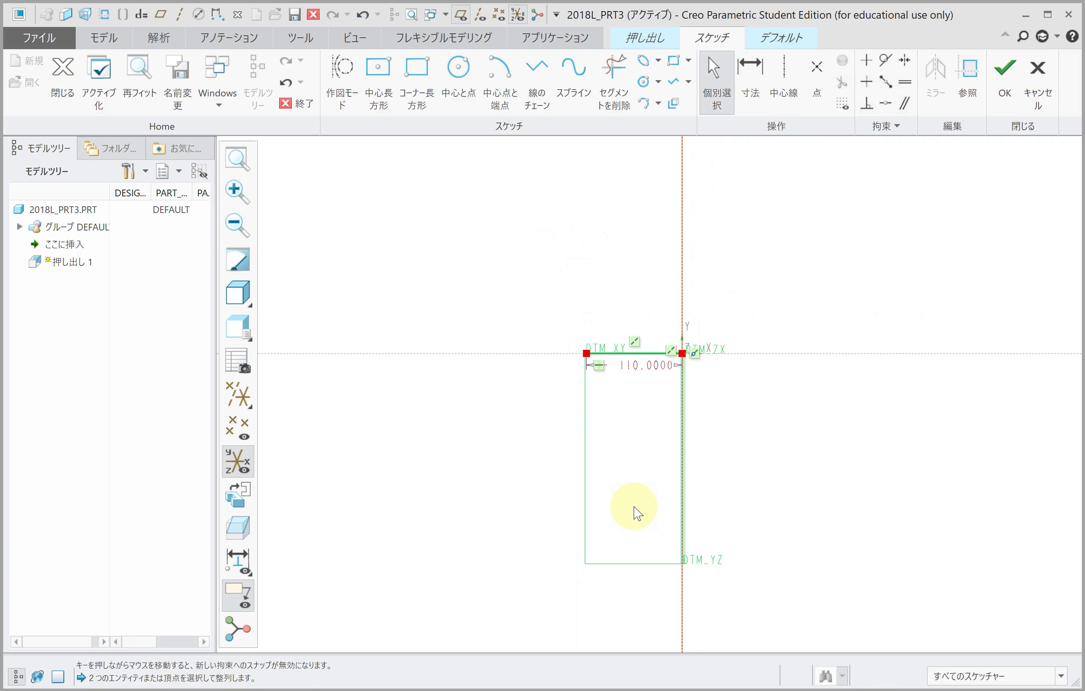
pyautogui.scroll(-1, 640, 549)
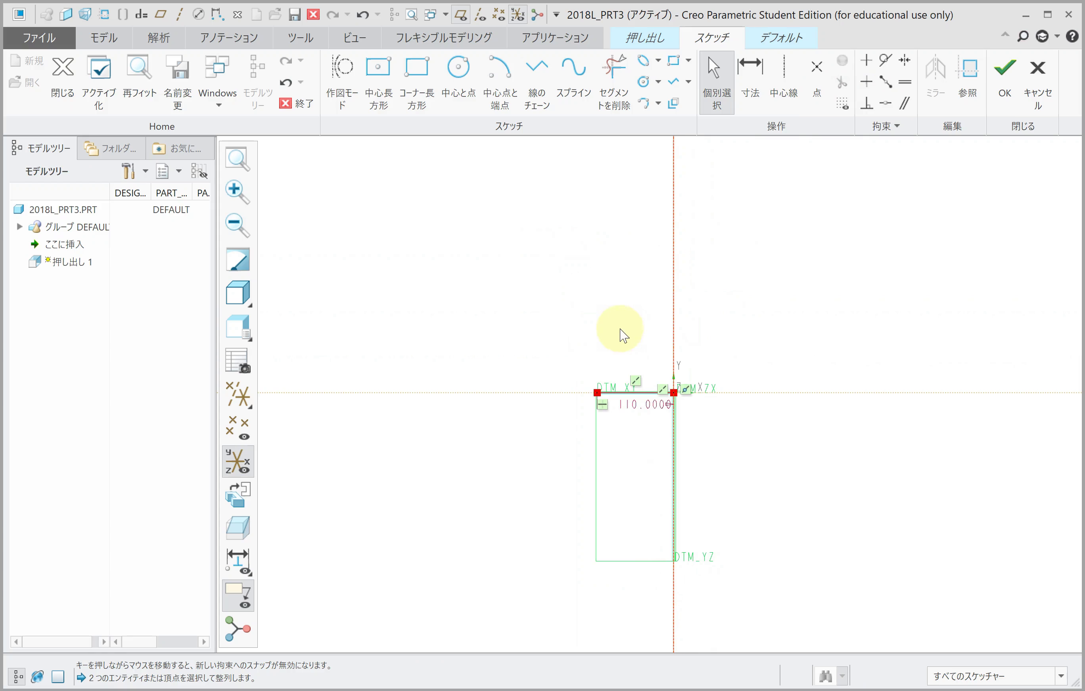
pyautogui.scroll(2, 630, 327)
pyautogui.click(780, 38)
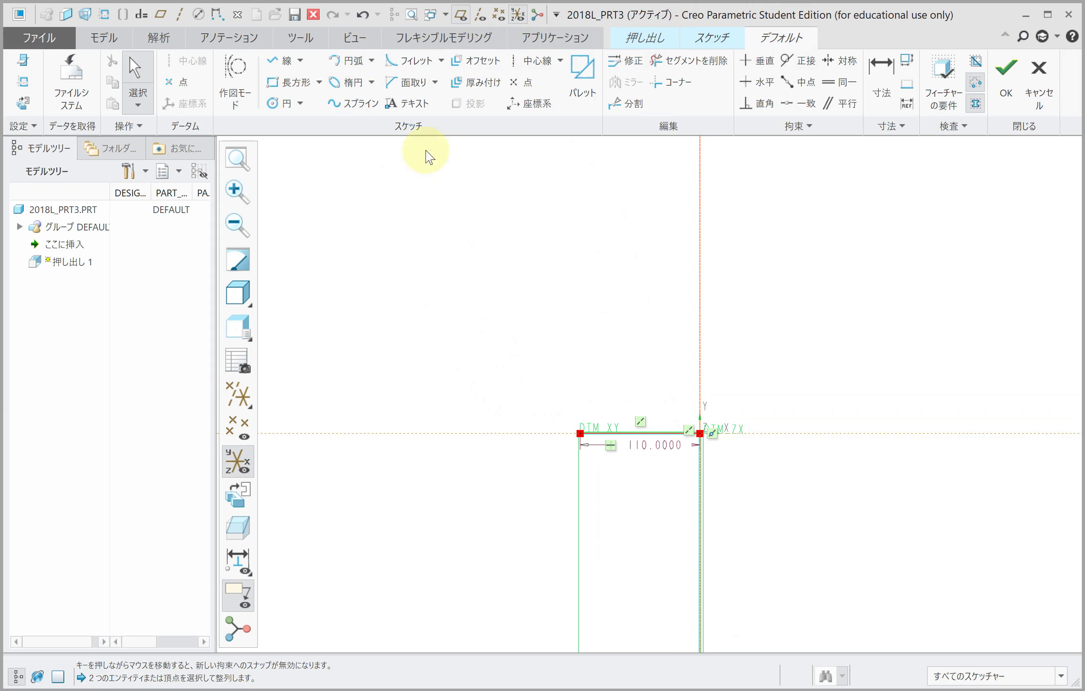
# Draw a three-point arc rising from the line's left end.
pyautogui.click(352, 68)
pyautogui.click(579, 433)
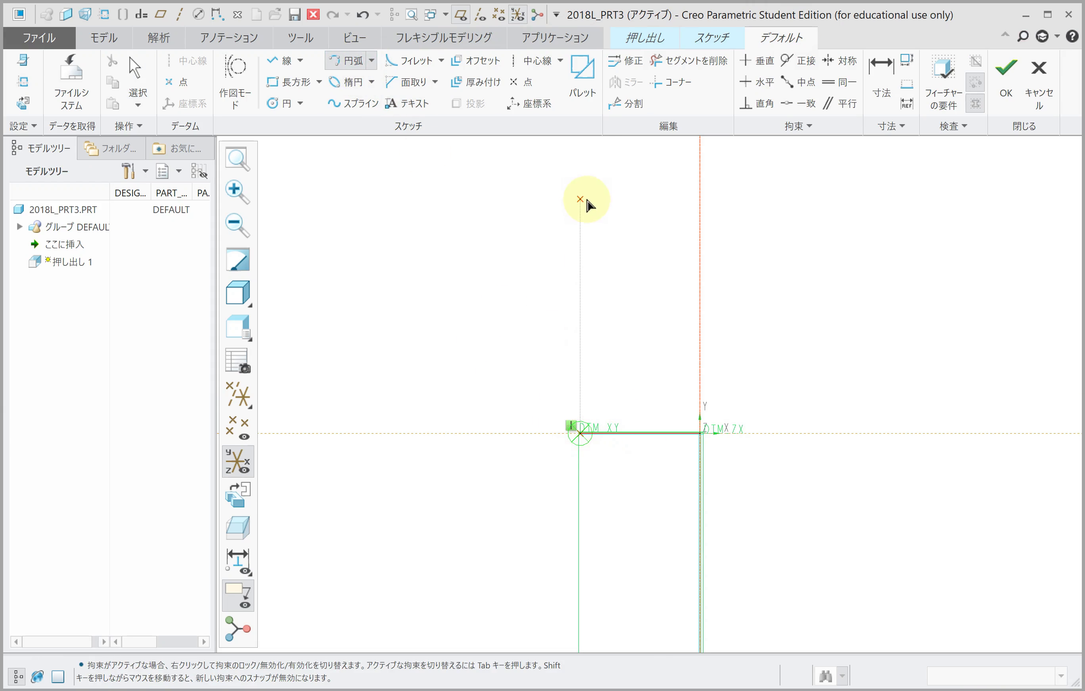
pyautogui.click(579, 194)
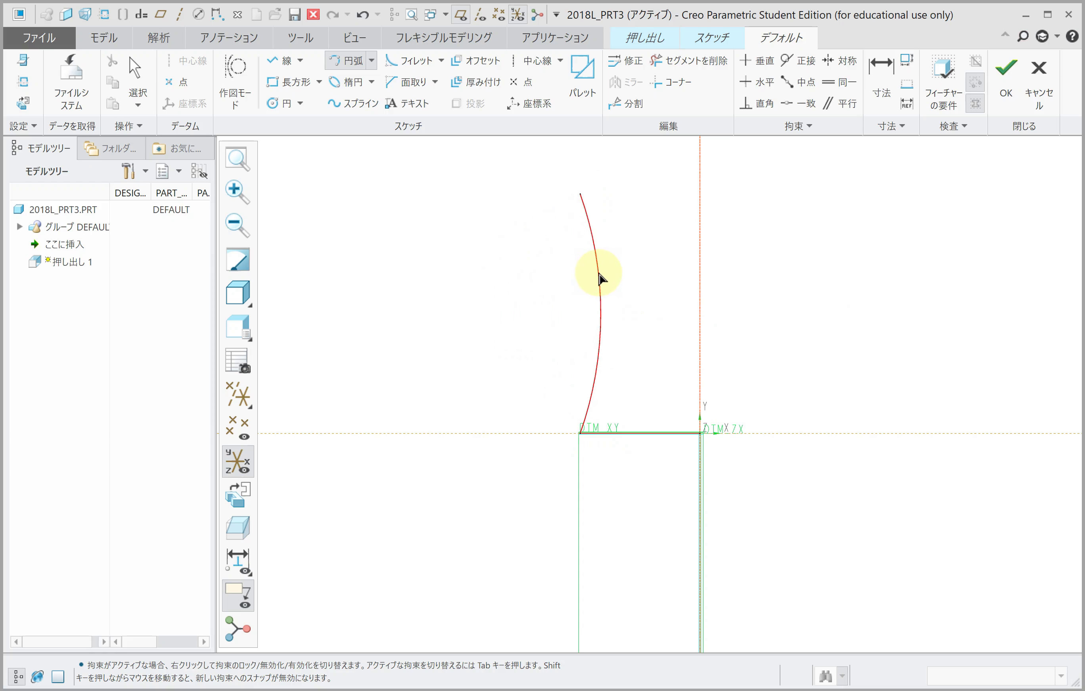
pyautogui.click(601, 279)
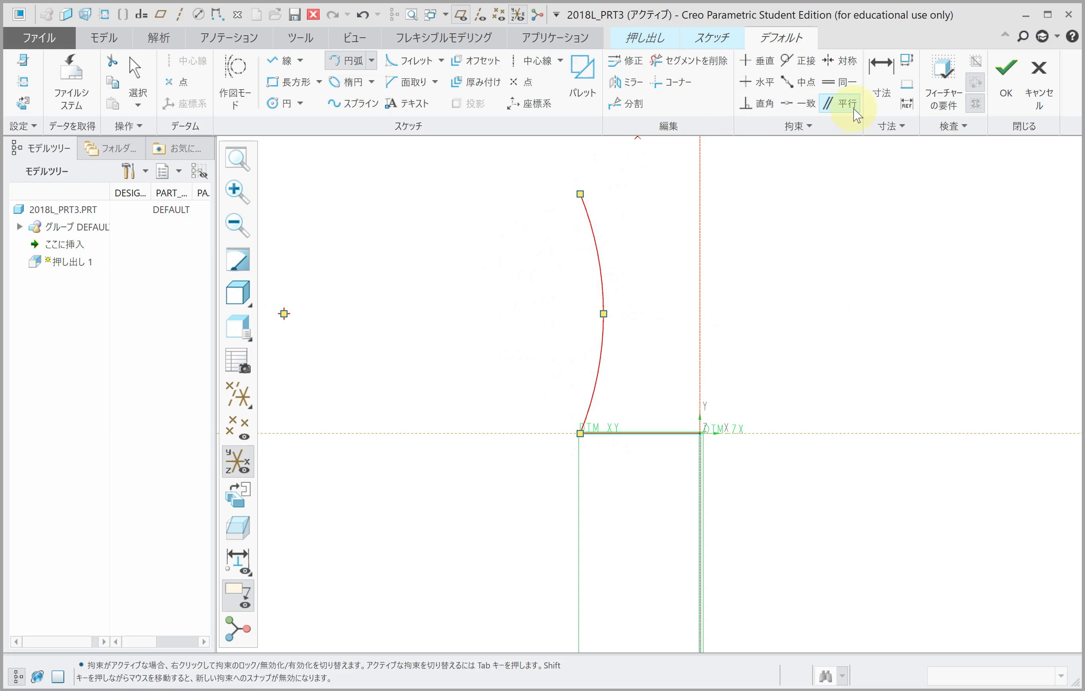
# Dimension the arc 200 tall from the horizontal axis with a 500 radius.
pyautogui.click(879, 91)
pyautogui.click(580, 195)
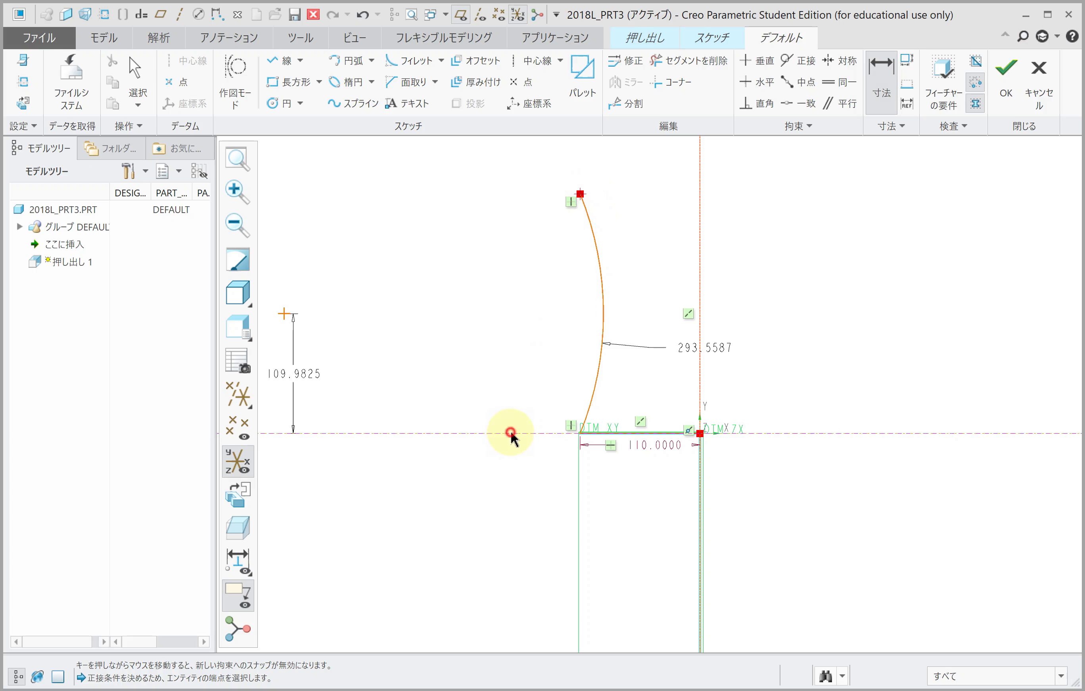
pyautogui.click(511, 433)
pyautogui.middleClick(509, 325)
pyautogui.write('200')
pyautogui.press('Return')
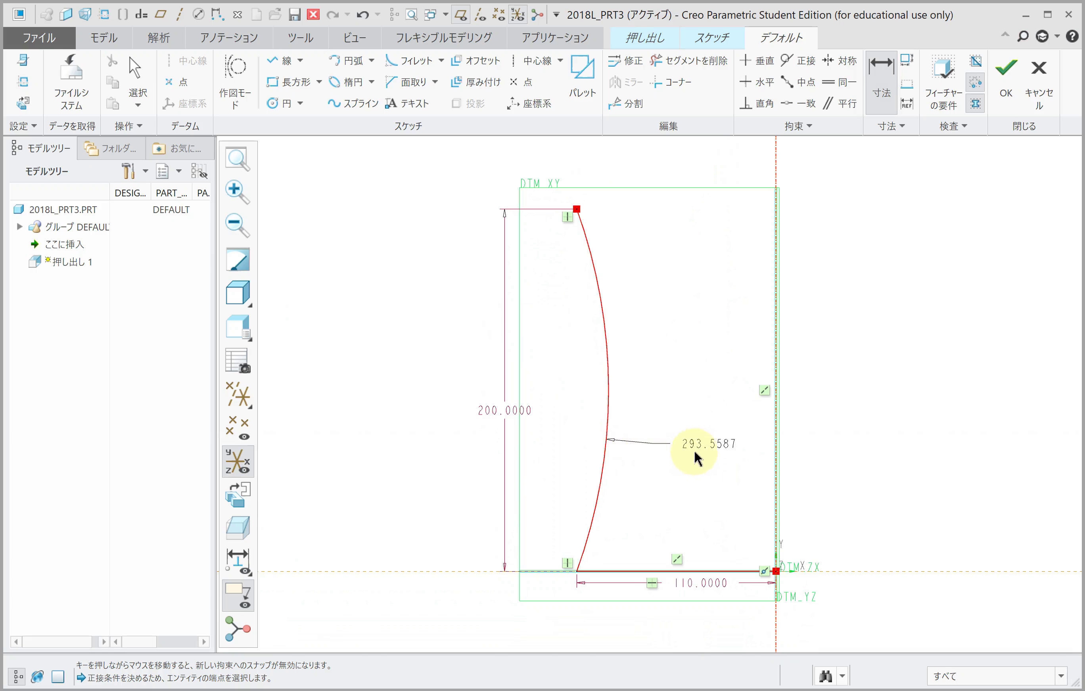
pyautogui.doubleClick(700, 449)
pyautogui.write('500')
pyautogui.press('Return')
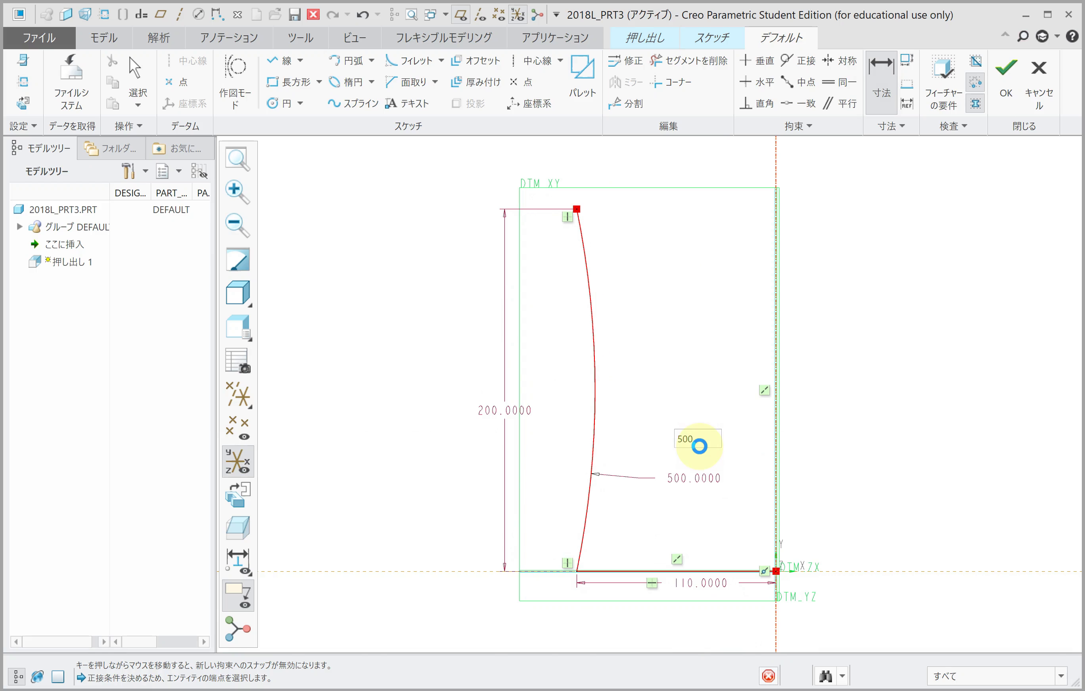
pyautogui.scroll(-3, 661, 436)
pyautogui.middleClick(661, 435)
# Select the arc and the bottom line for mirroring.
pyautogui.click(618, 394)
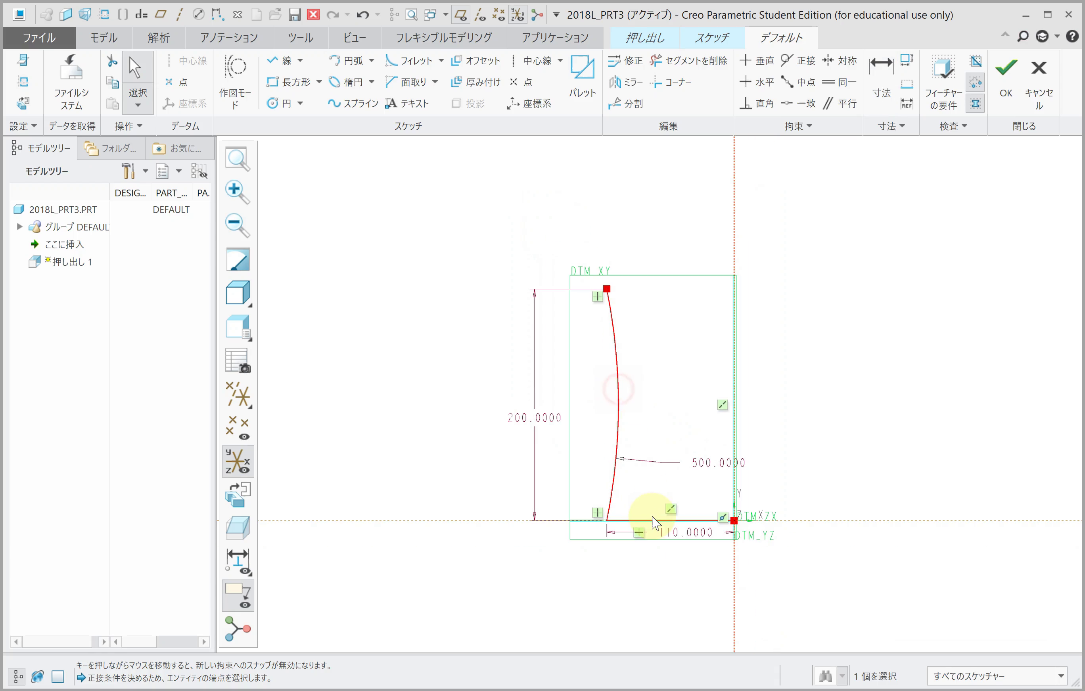
pyautogui.keyDown('ctrl'); pyautogui.click(655, 519); pyautogui.keyUp('ctrl')
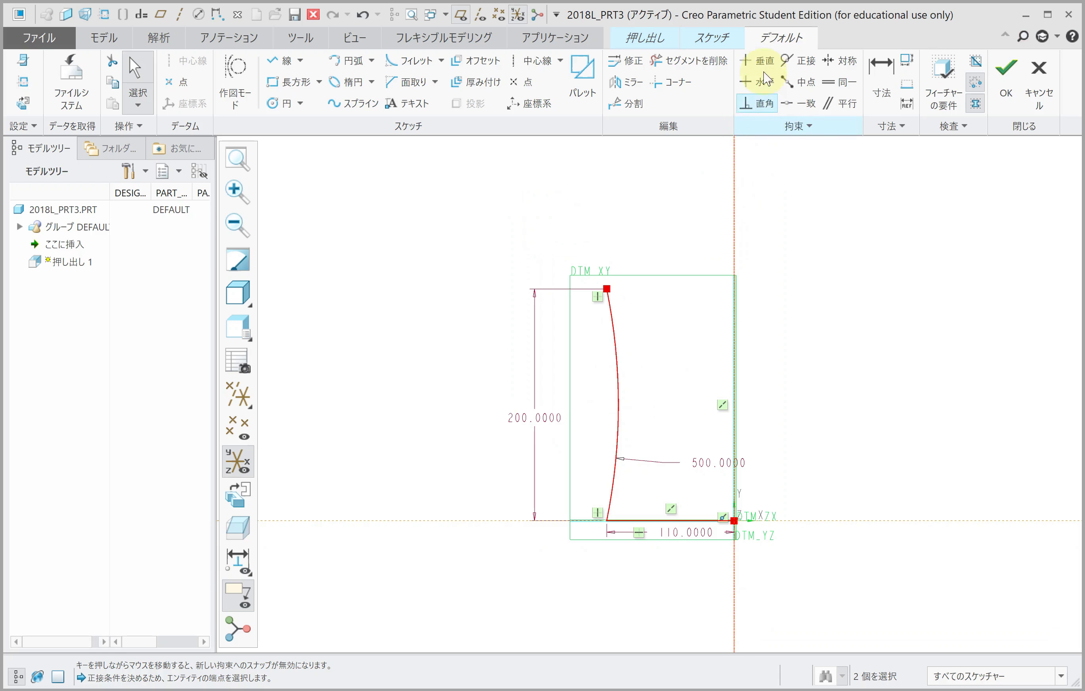
pyautogui.click(712, 38)
pyautogui.click(936, 76)
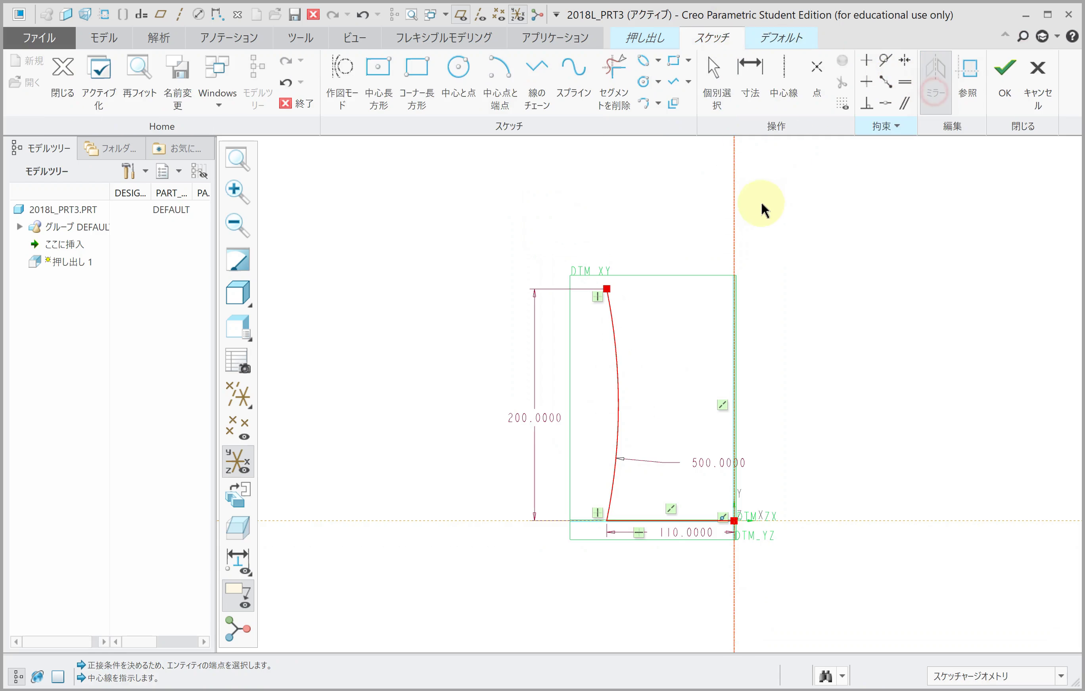
# Mirror the arc and line across the centerline and cap the top with a center-point arc.
pyautogui.click(732, 207)
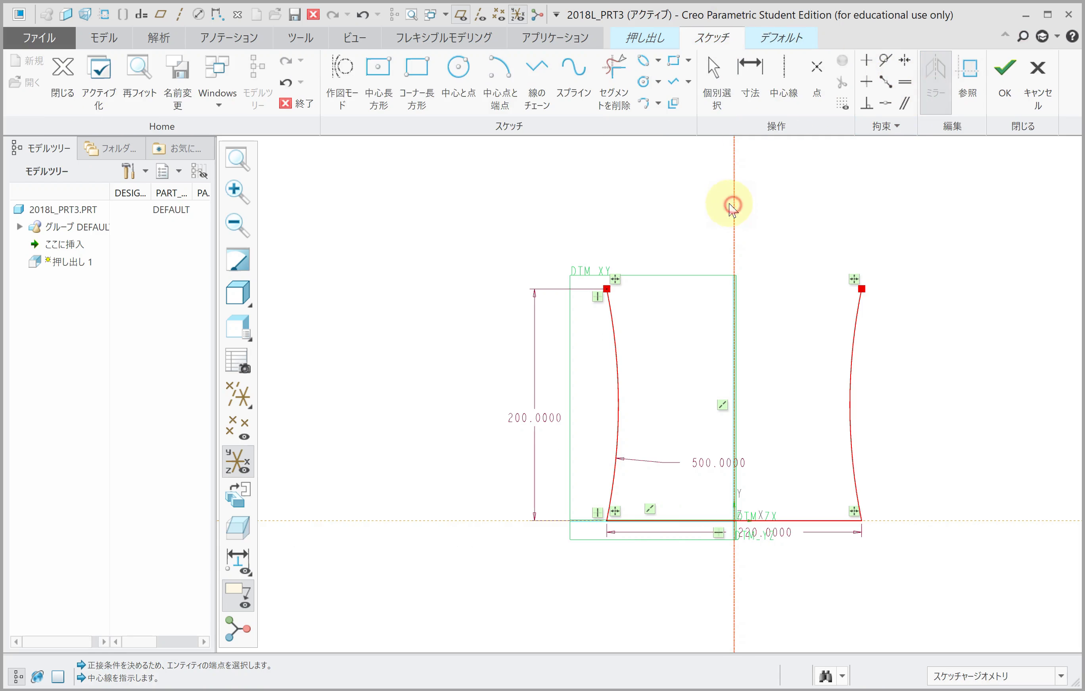
pyautogui.click(498, 95)
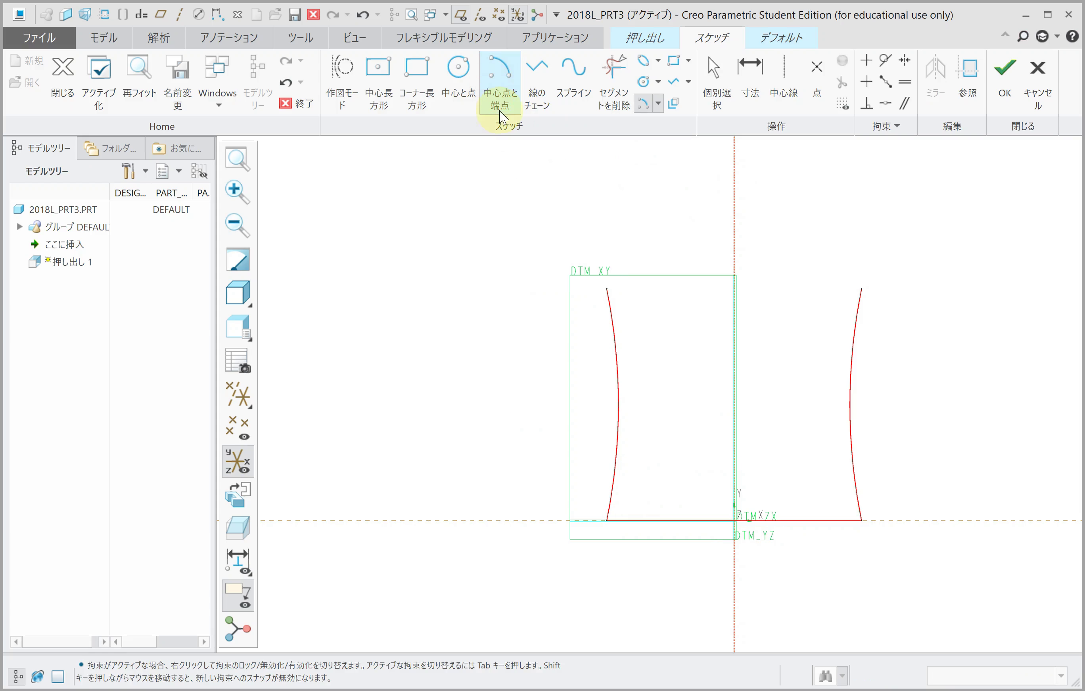
pyautogui.click(734, 420)
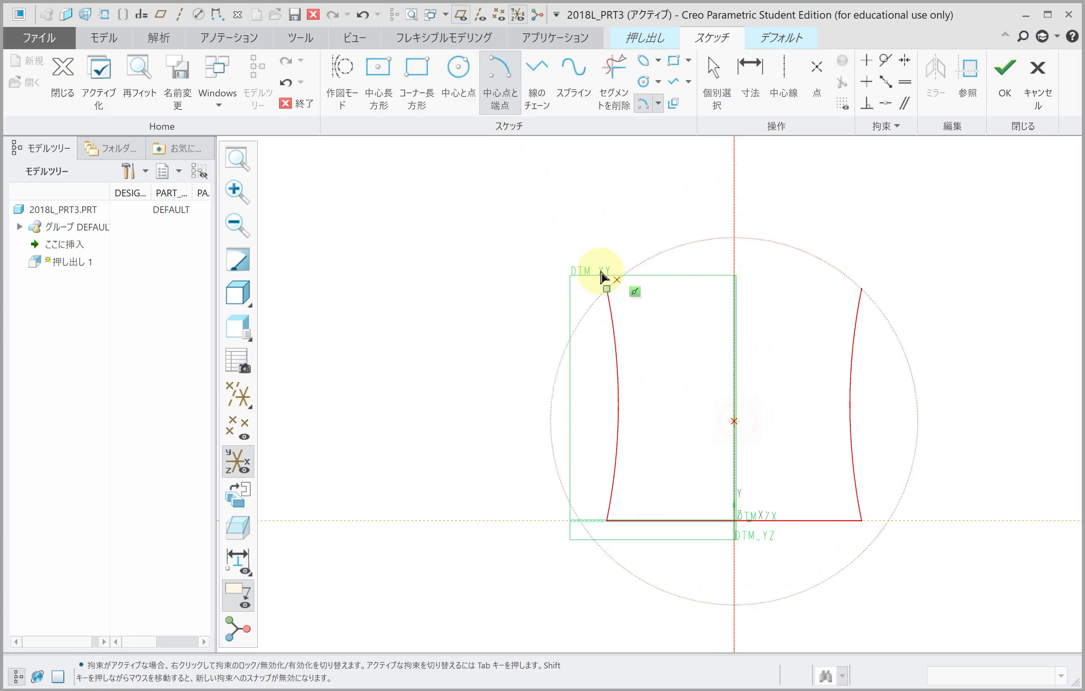
pyautogui.click(603, 281)
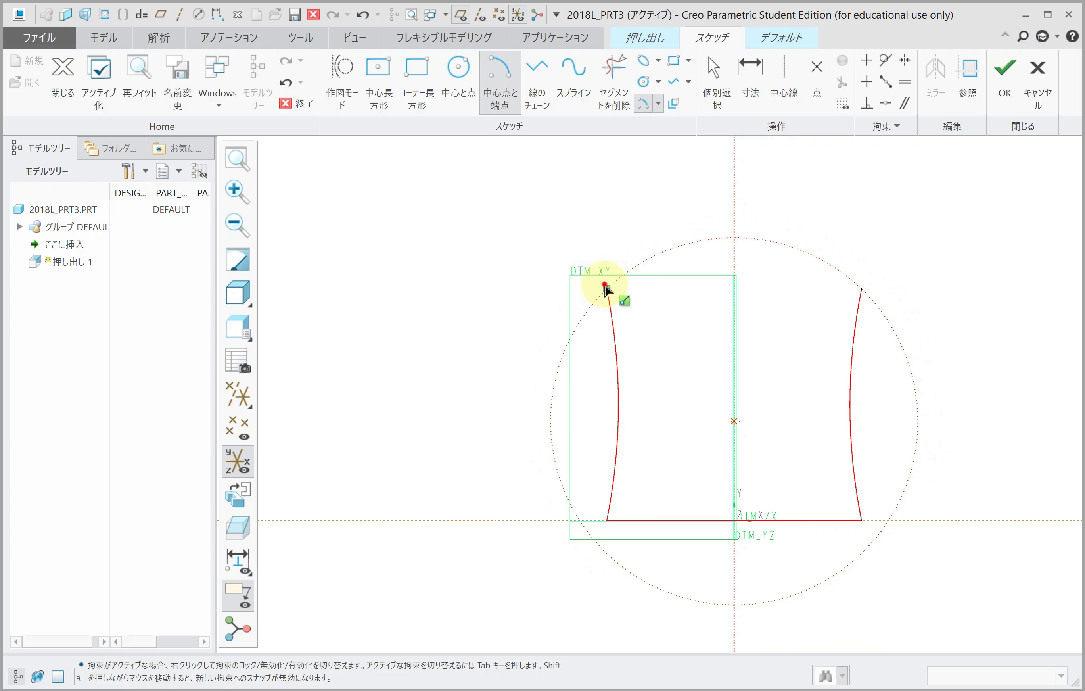
pyautogui.click(862, 294)
pyautogui.middleClick(856, 224)
# Trim the overhanging segment at the top corner.
pyautogui.scroll(-5, 866, 219)
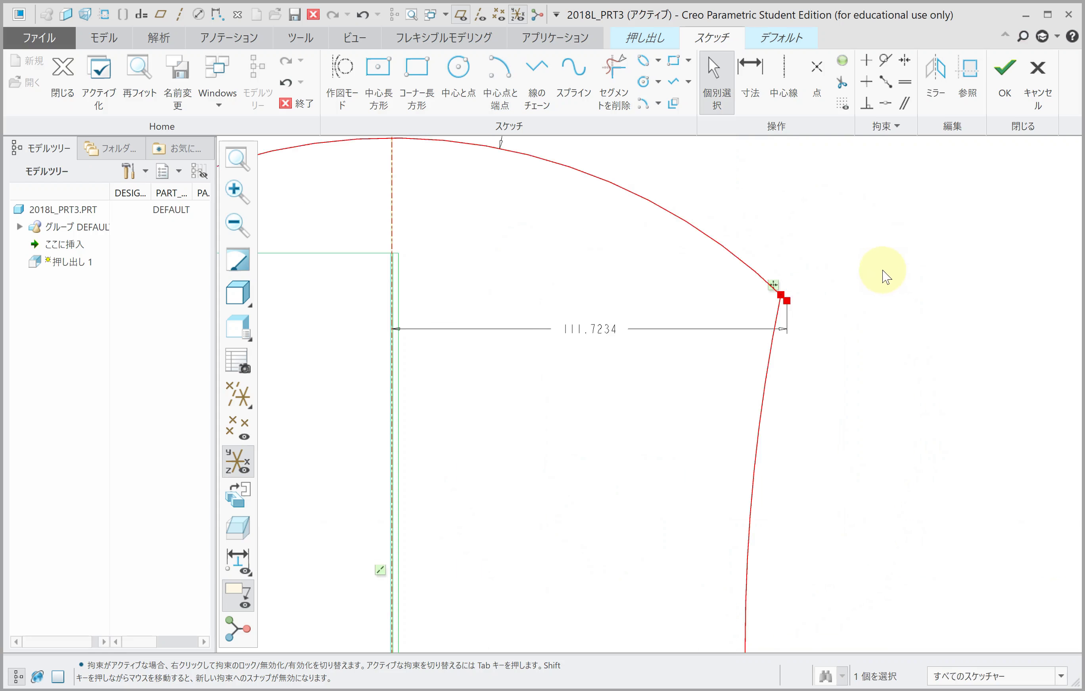
pyautogui.scroll(-2, 886, 276)
pyautogui.click(614, 80)
pyautogui.click(698, 323)
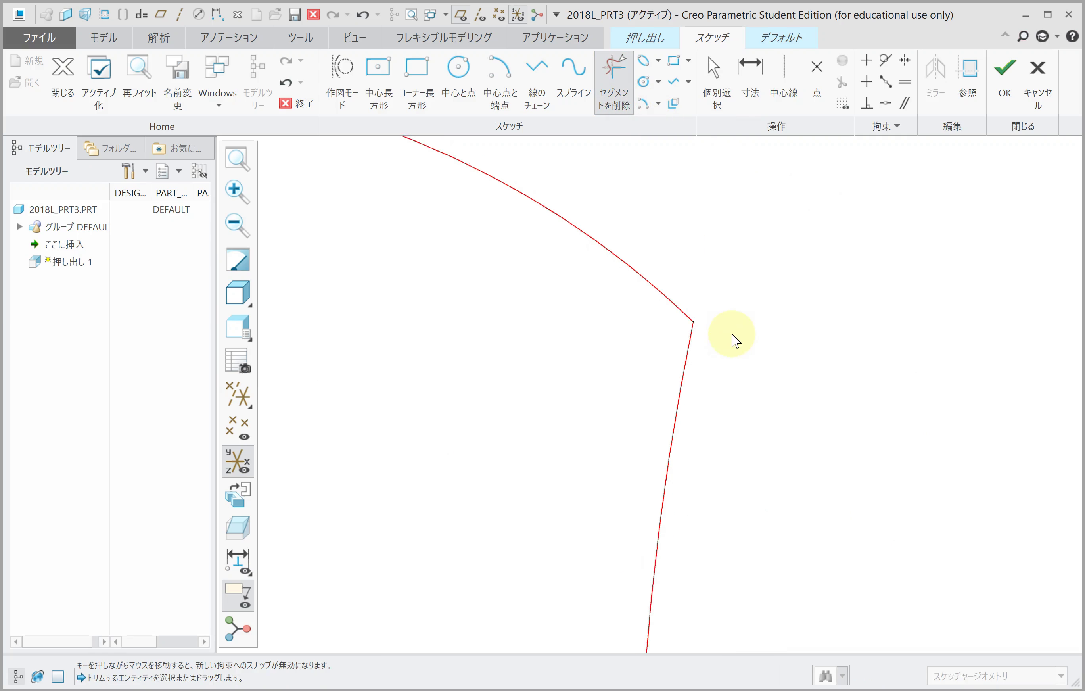
pyautogui.scroll(3, 734, 340)
pyautogui.click(717, 77)
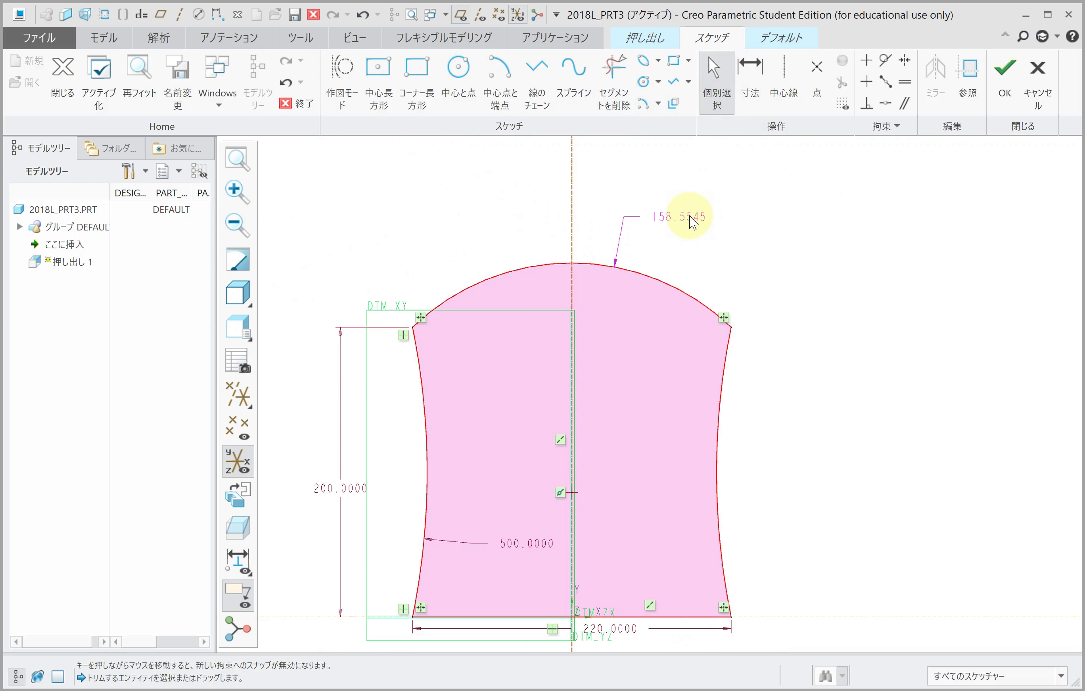
pyautogui.moveTo(680, 216)
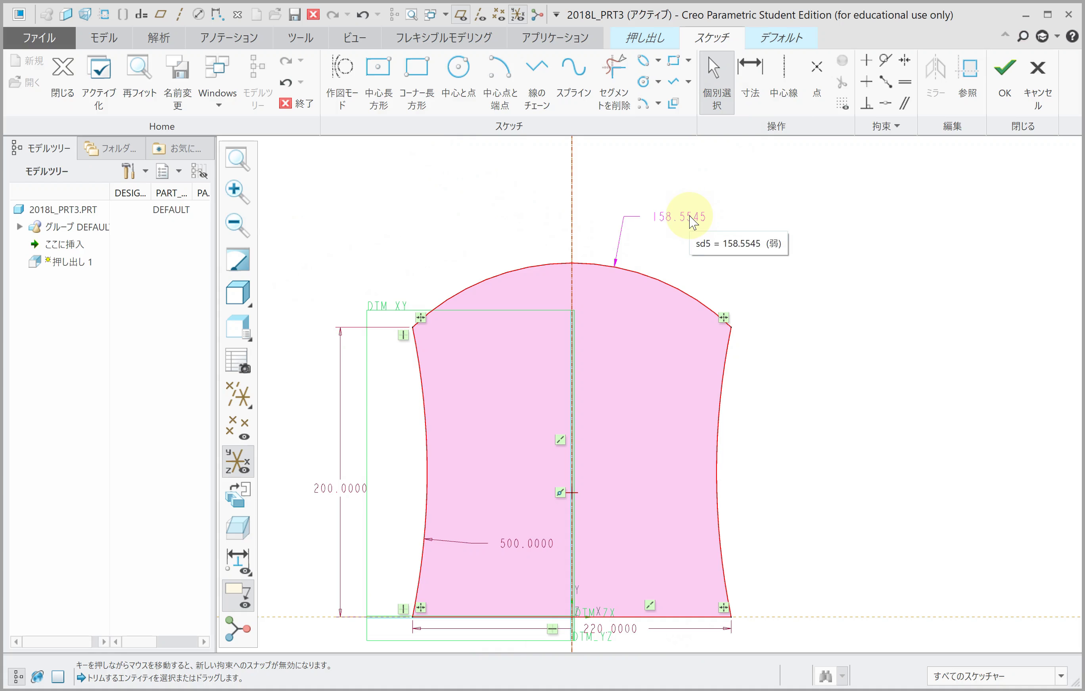
# Set the top arc's dimension to 200.
pyautogui.doubleClick(690, 217)
pyautogui.write('200')
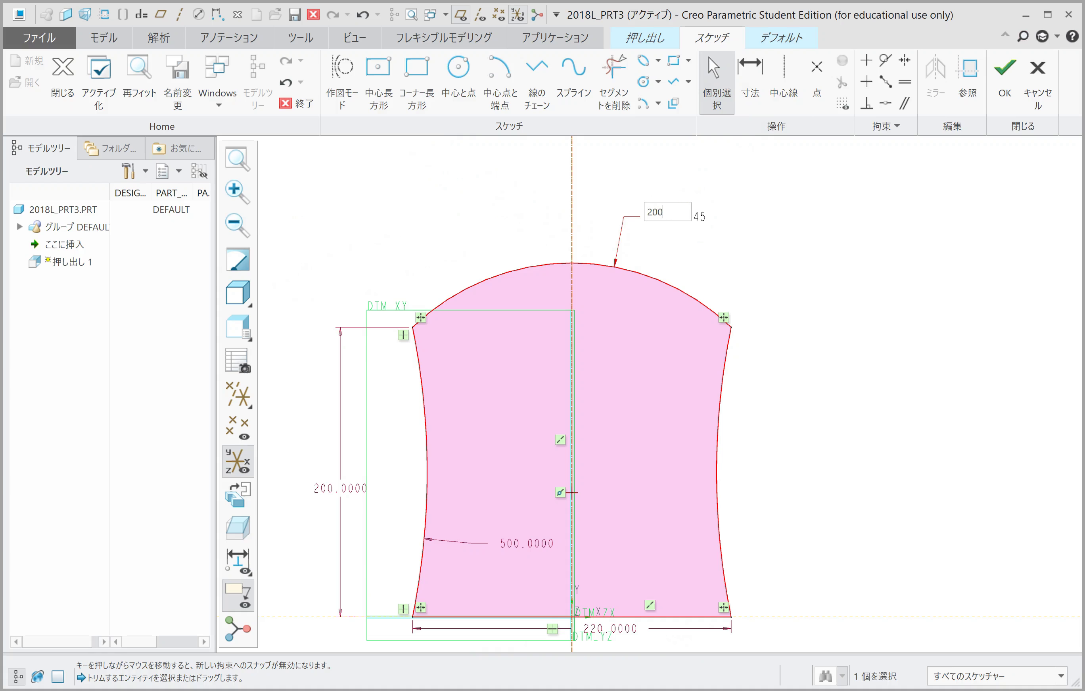
pyautogui.click(687, 215)
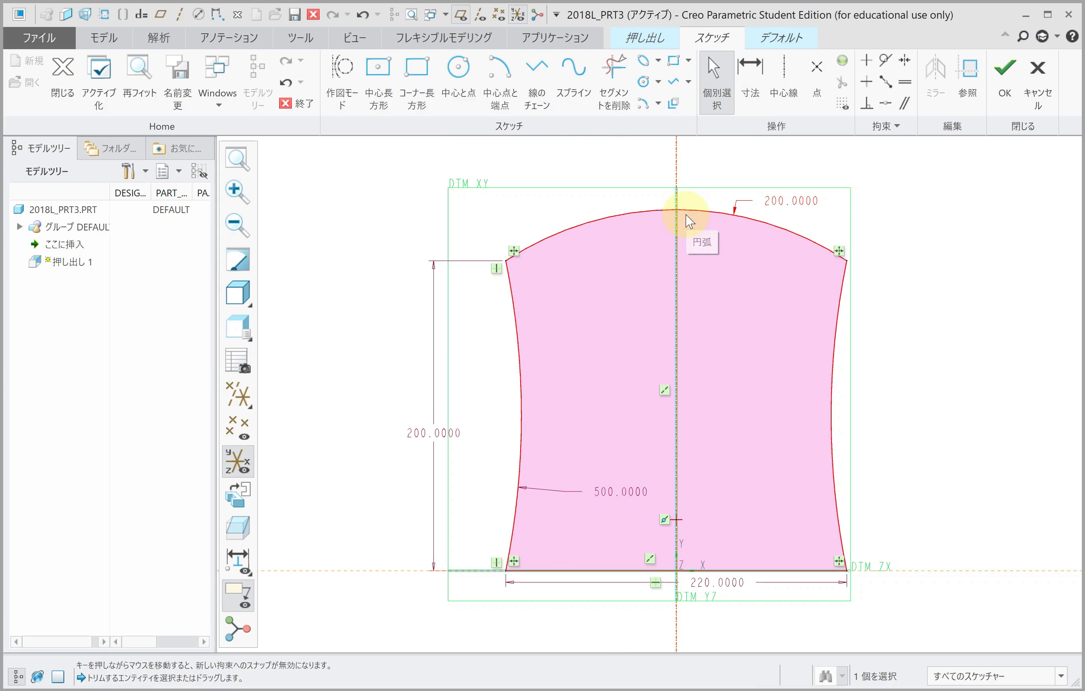
# Finish the arc profile sketch and extrude it 40 deep as a solid plate.
pyautogui.click(1002, 107)
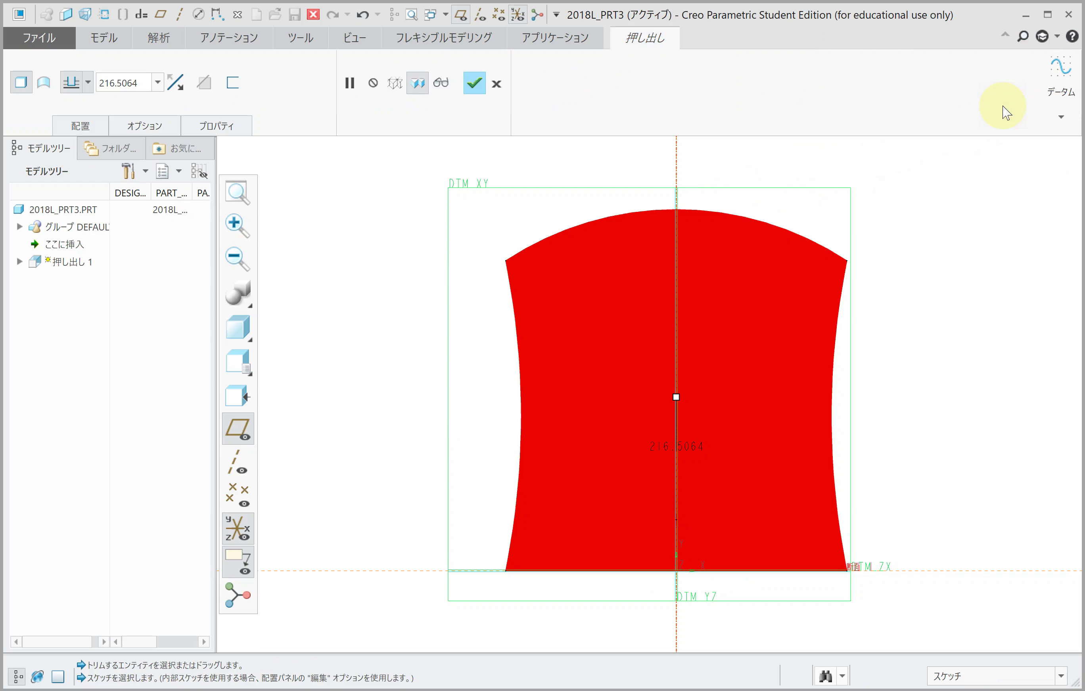
pyautogui.doubleClick(128, 82)
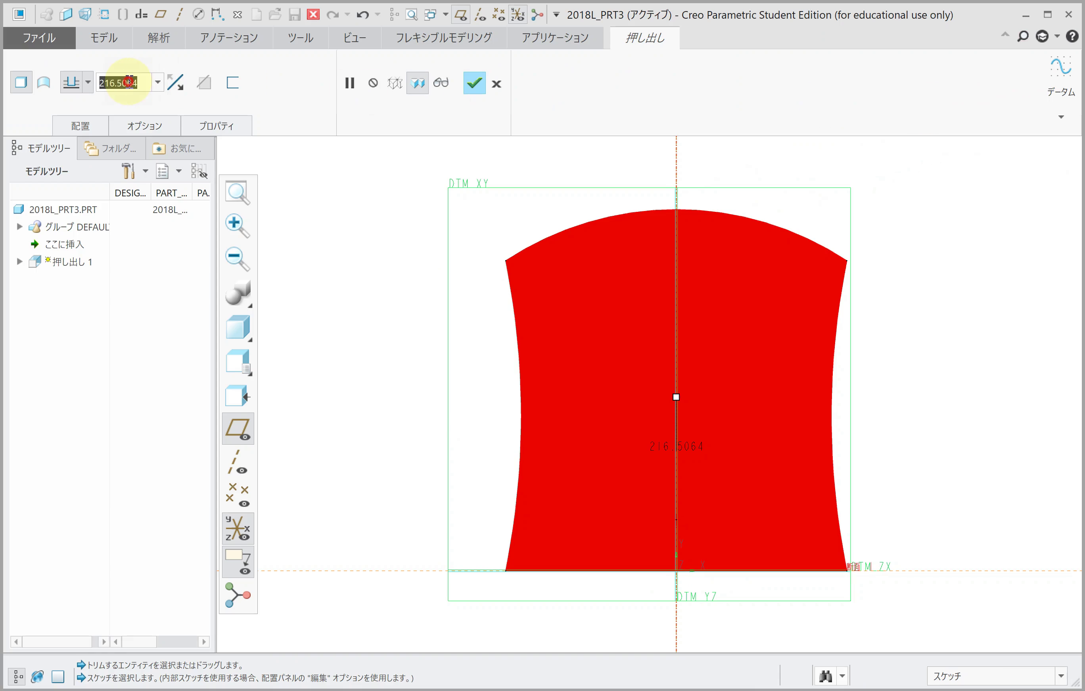
pyautogui.write('40')
pyautogui.press('Return')
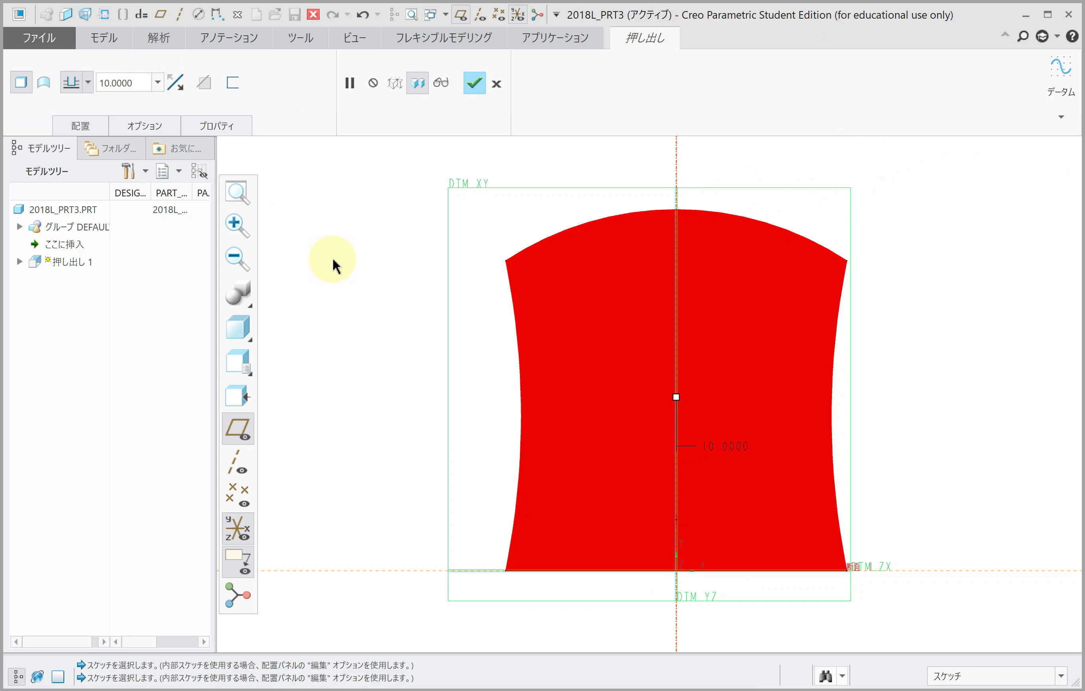
pyautogui.middleClick(334, 262)
pyautogui.click(365, 88)
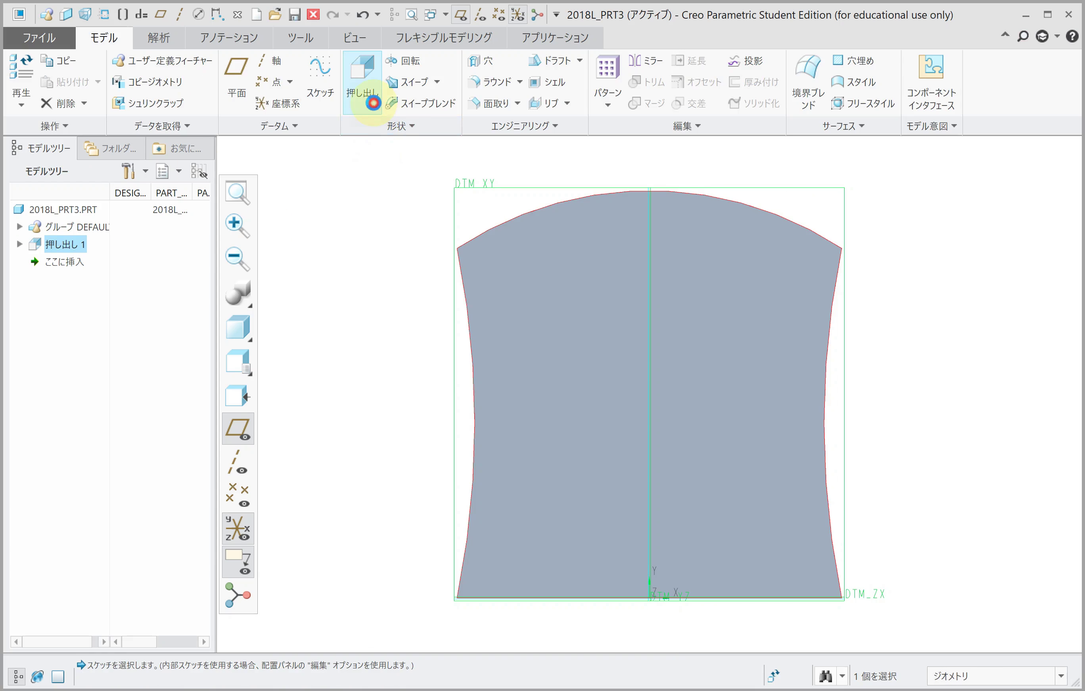
# Sketch on DTM_XY and draw a vertical centreline on the vertical reference.
pyautogui.click(459, 182)
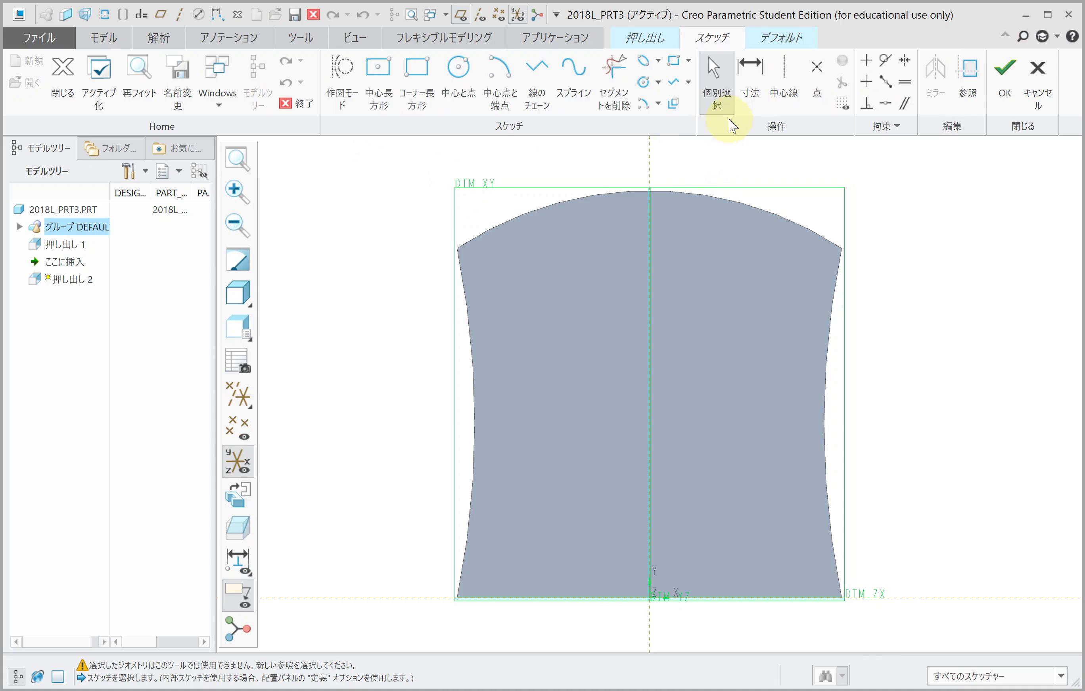
pyautogui.click(783, 82)
pyautogui.click(649, 310)
pyautogui.click(649, 274)
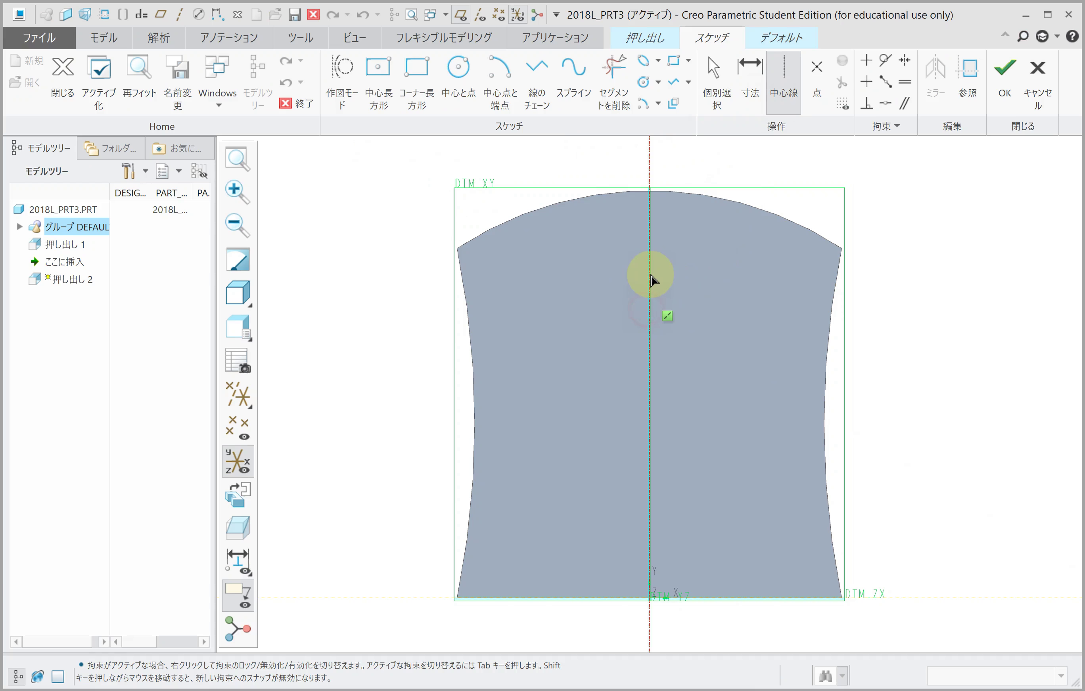
# Draw the left half of the trapezoid and mirror it across the centreline.
pyautogui.click(536, 90)
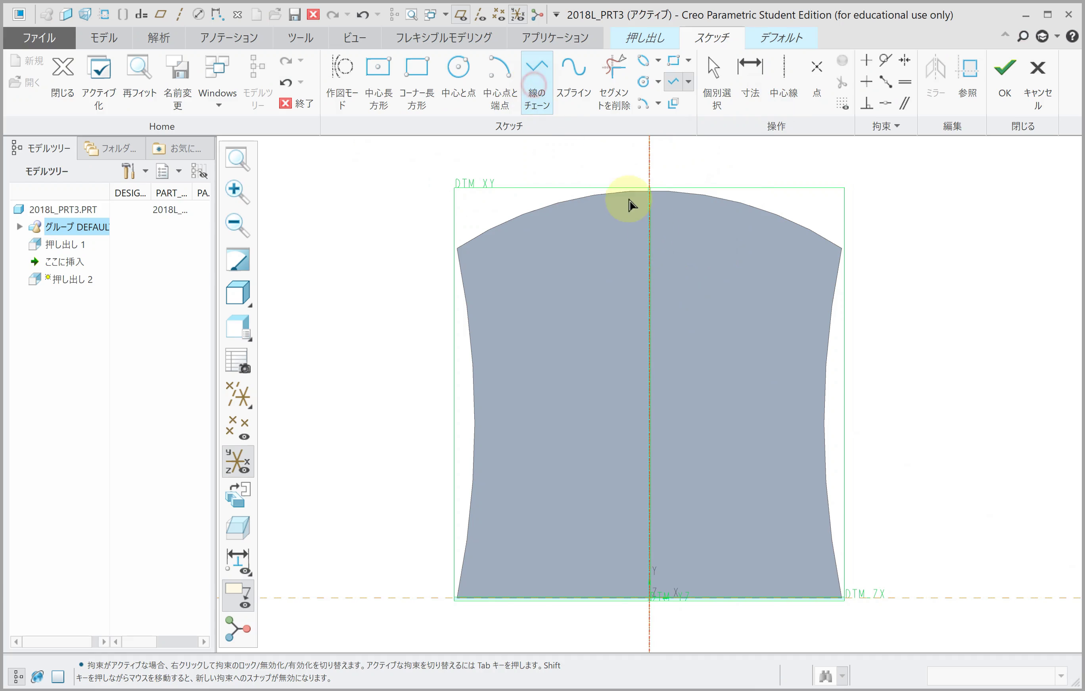
pyautogui.click(649, 270)
pyautogui.click(529, 270)
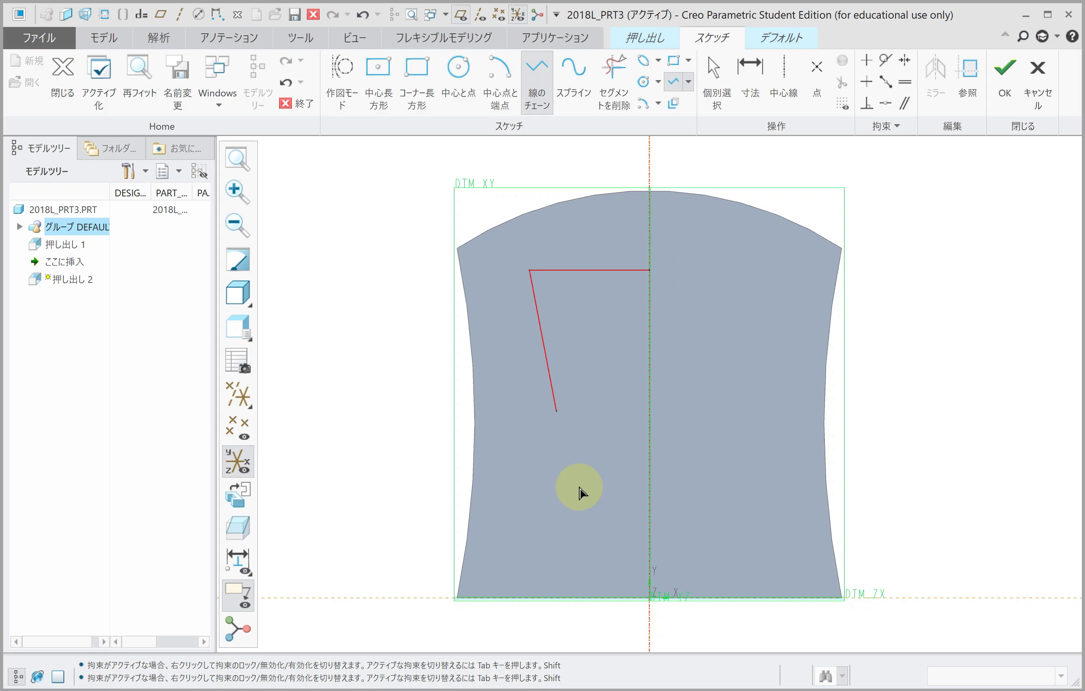
pyautogui.click(583, 597)
pyautogui.click(649, 597)
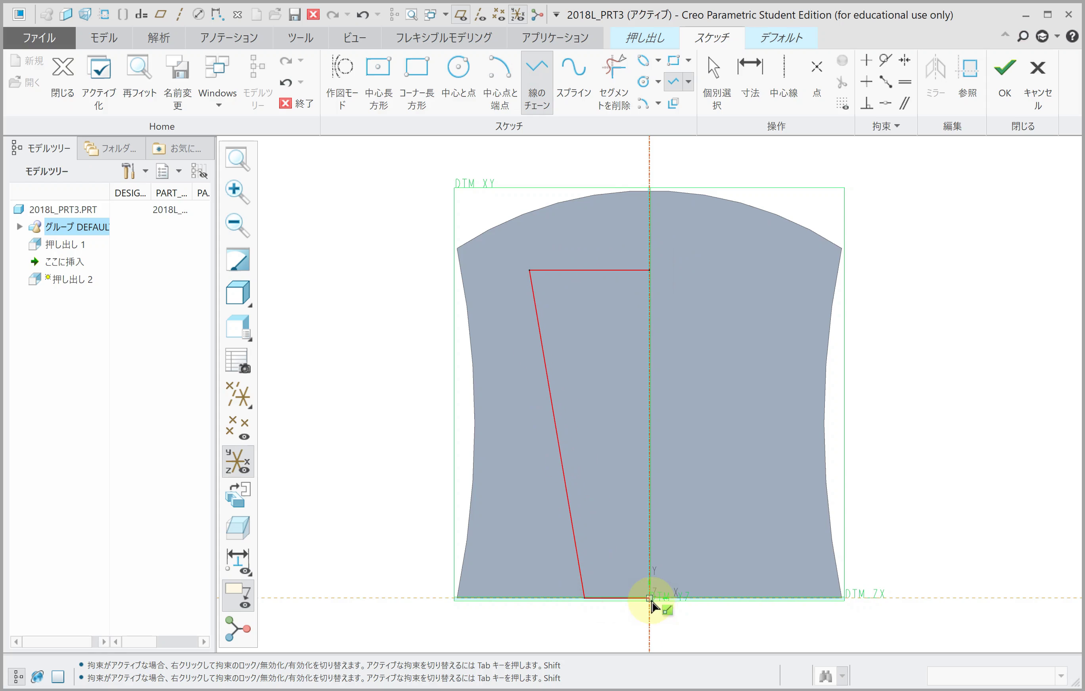
pyautogui.middleClick(653, 407)
pyautogui.middleClick(721, 271)
pyautogui.scroll(-2, 729, 260)
pyautogui.click(936, 73)
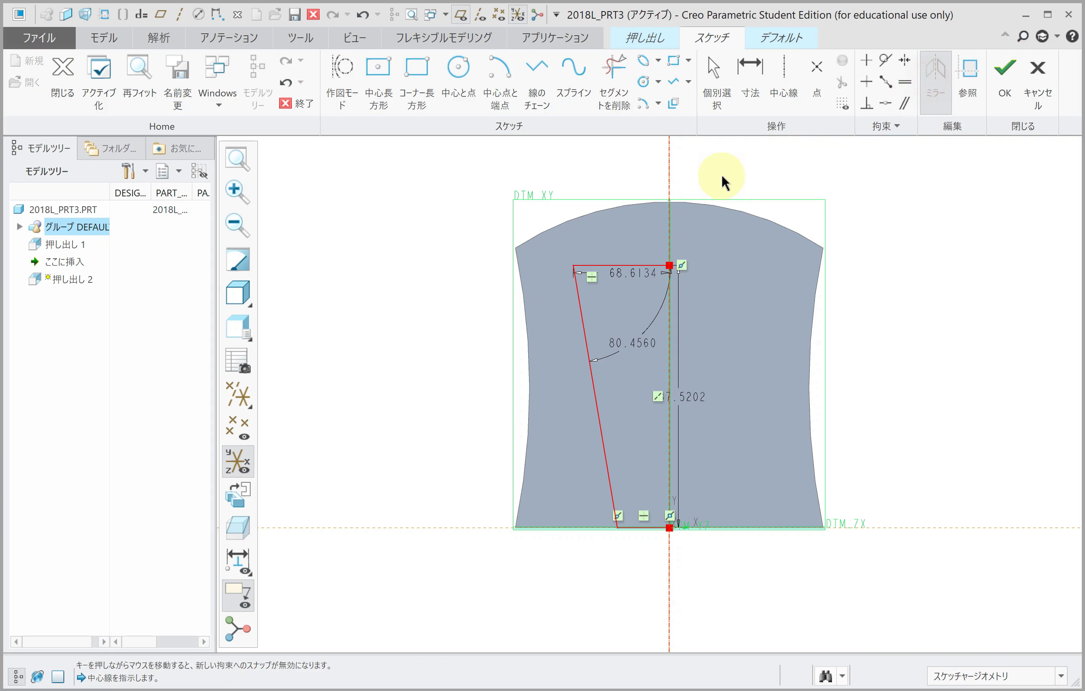
pyautogui.click(669, 163)
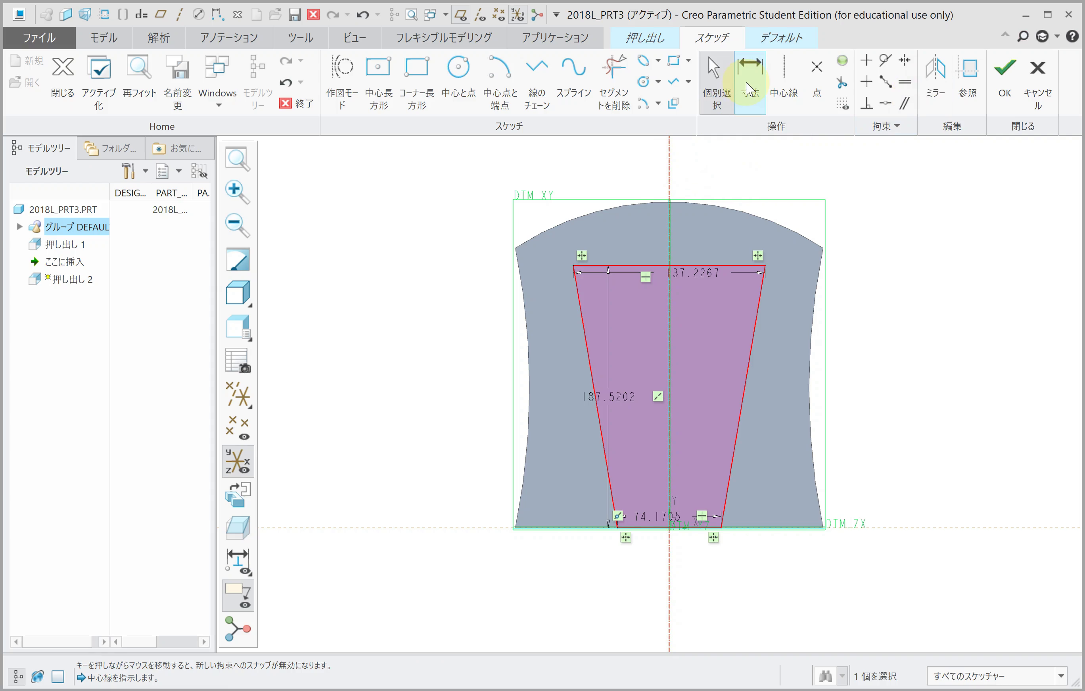
# Dimension the trapezoid: 180 top width, 140 bottom width and 200 height.
pyautogui.click(748, 82)
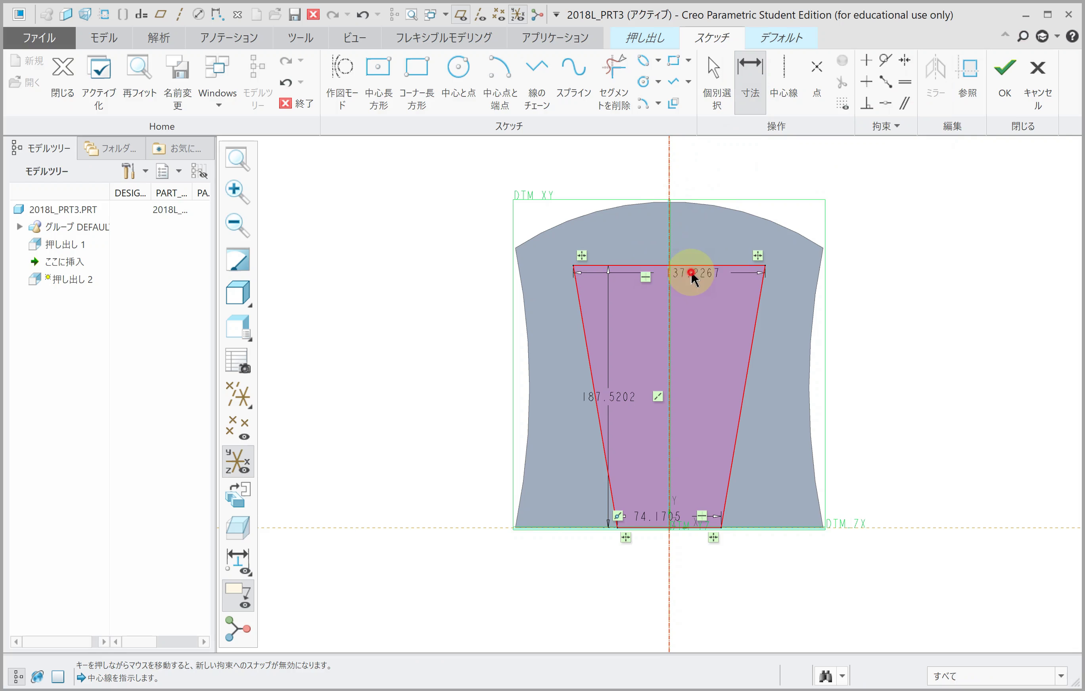
pyautogui.write('180')
pyautogui.press('Return')
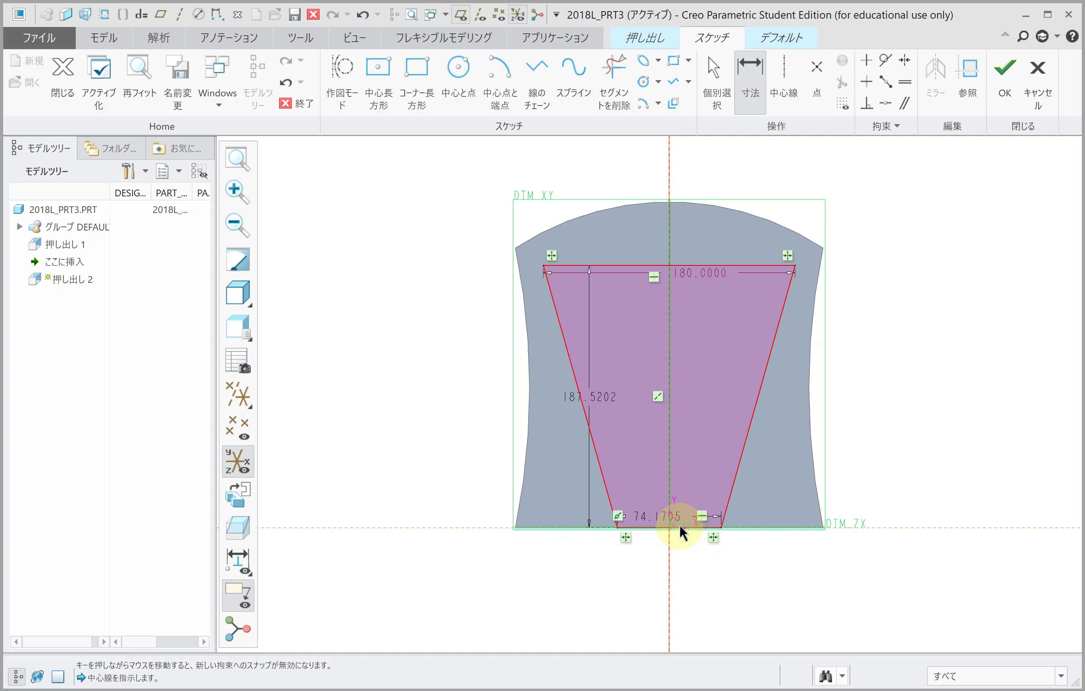
pyautogui.doubleClick(653, 514)
pyautogui.write('140')
pyautogui.press('Return')
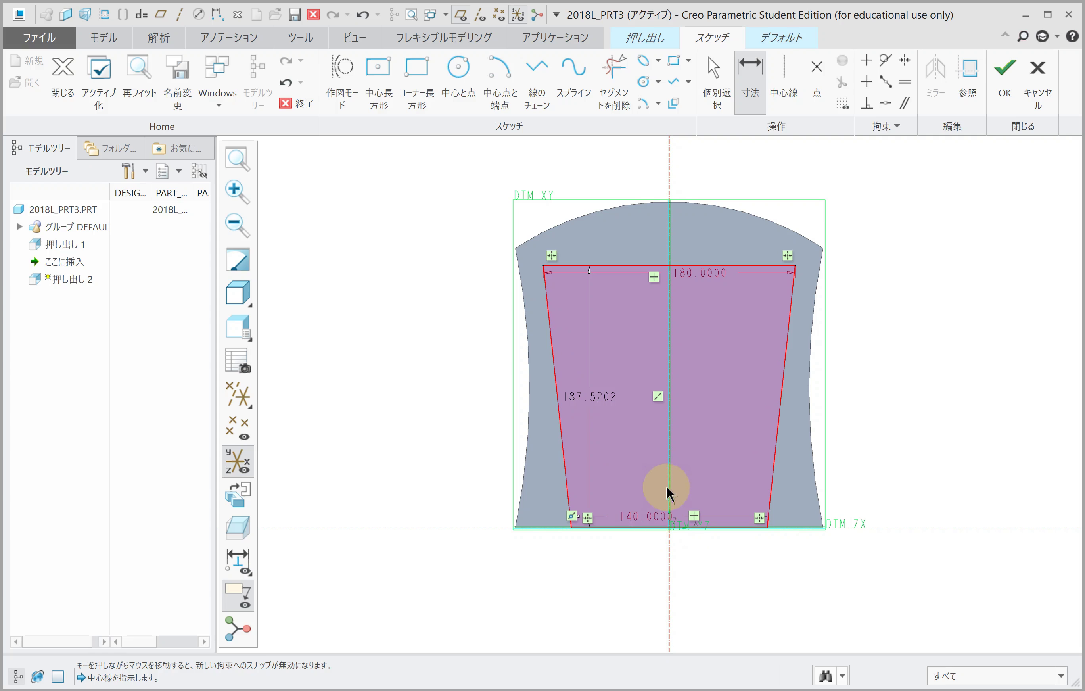
pyautogui.doubleClick(595, 396)
pyautogui.write('200')
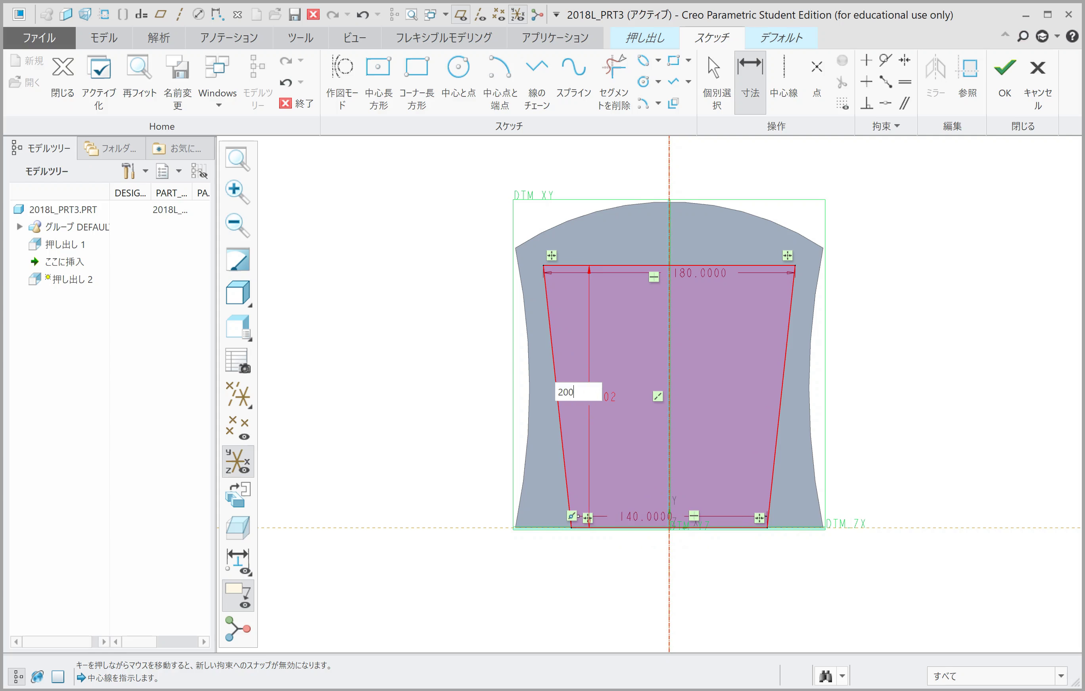
pyautogui.press('Return')
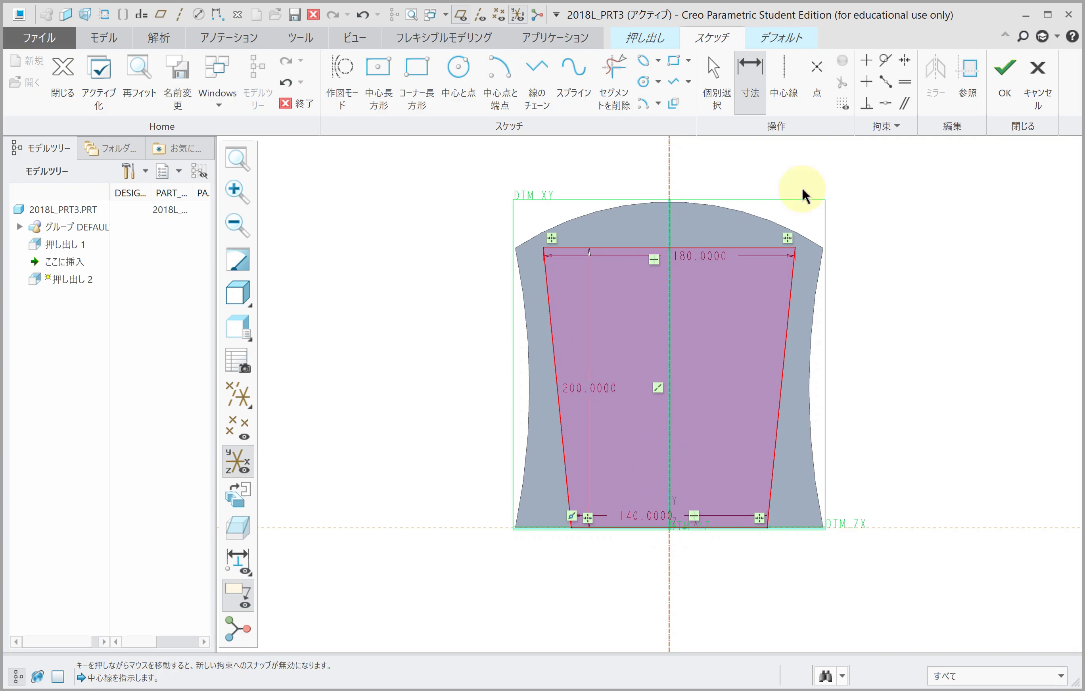
# Extrude the trapezoid as a 45-deep remove-material cut into the plate face.
pyautogui.click(1005, 98)
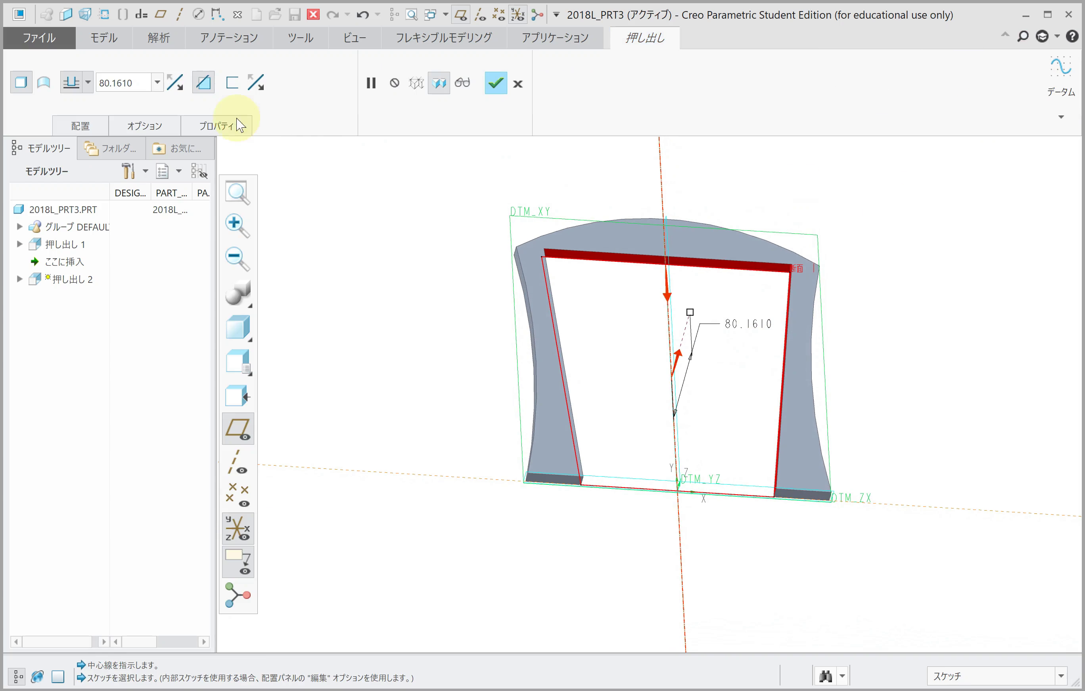
pyautogui.click(203, 86)
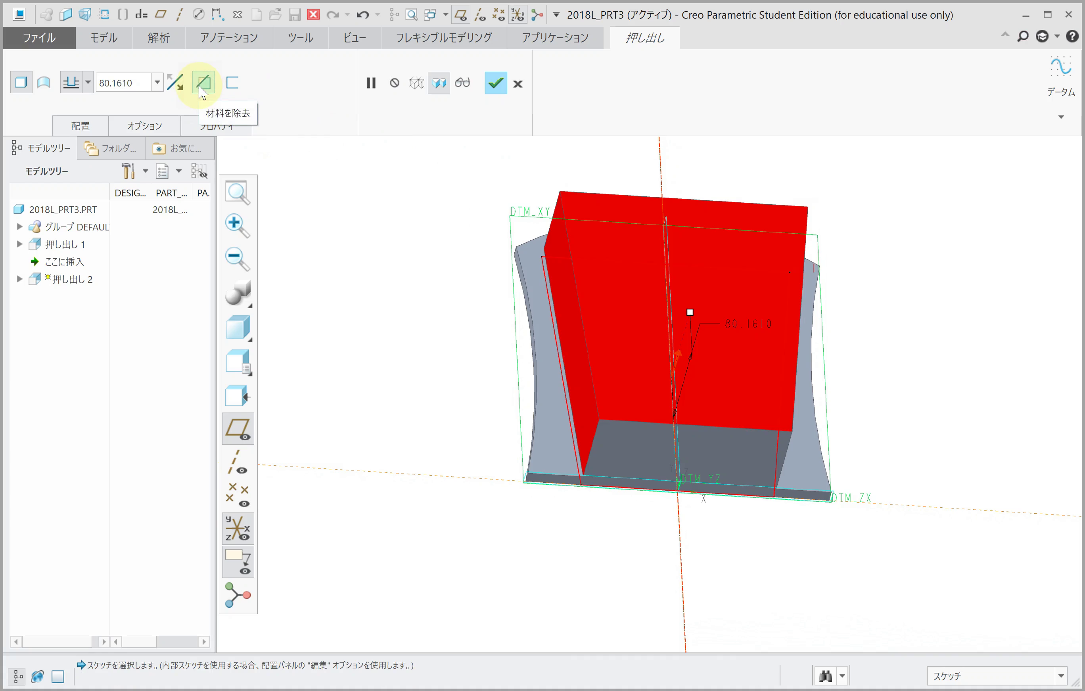
pyautogui.click(176, 90)
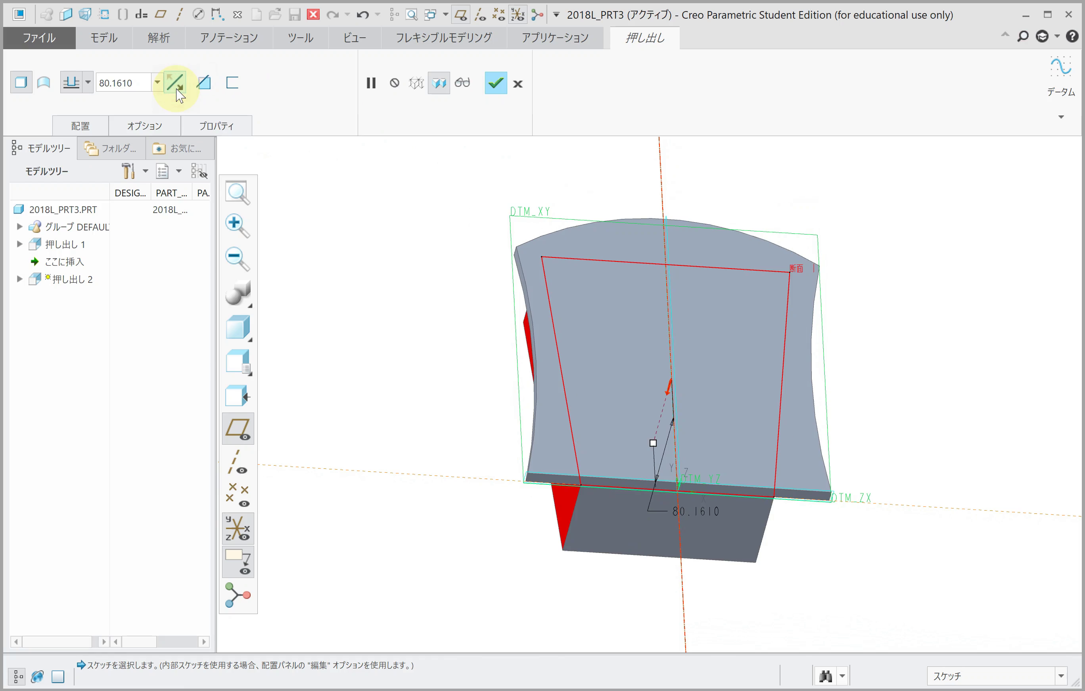
pyautogui.click(173, 86)
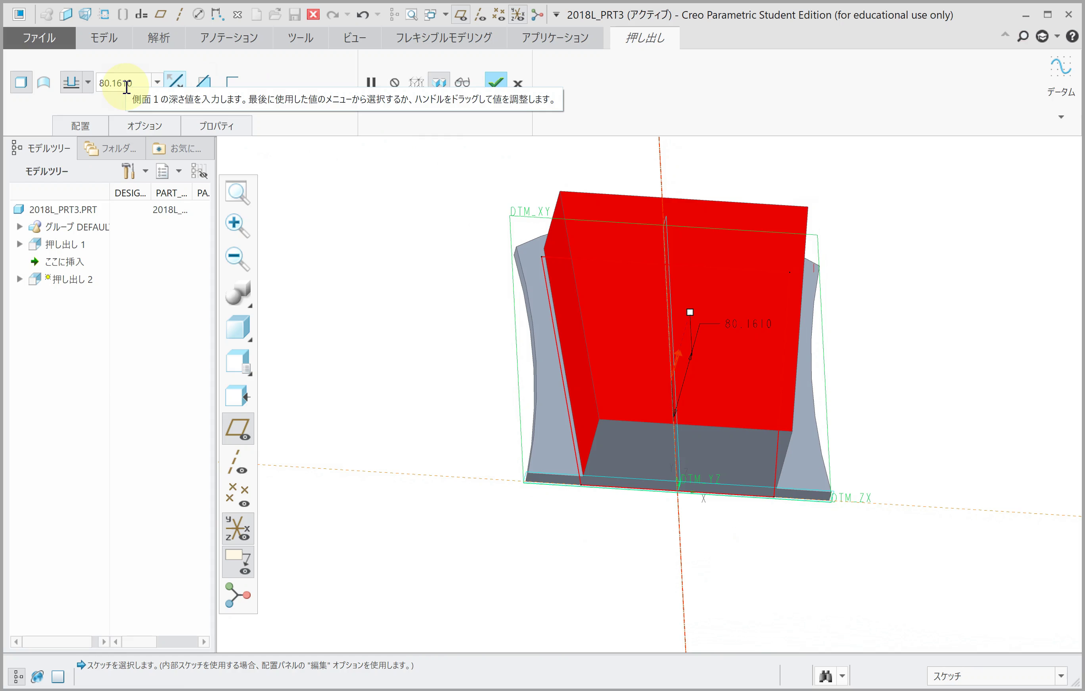
pyautogui.doubleClick(126, 87)
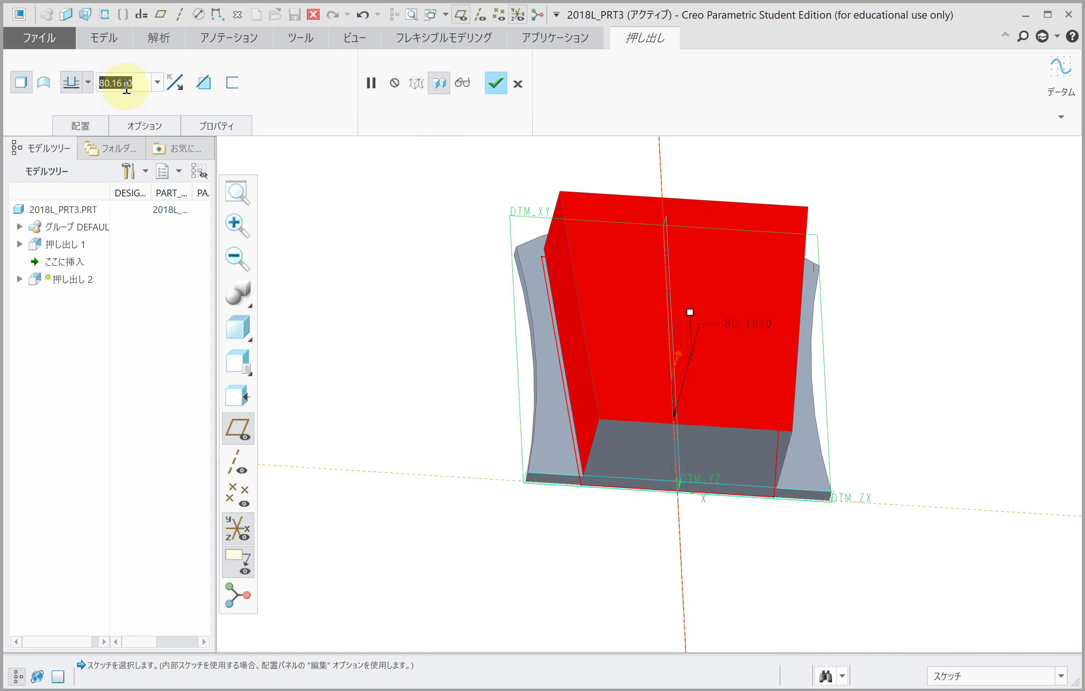
pyautogui.write('45')
pyautogui.press('Return')
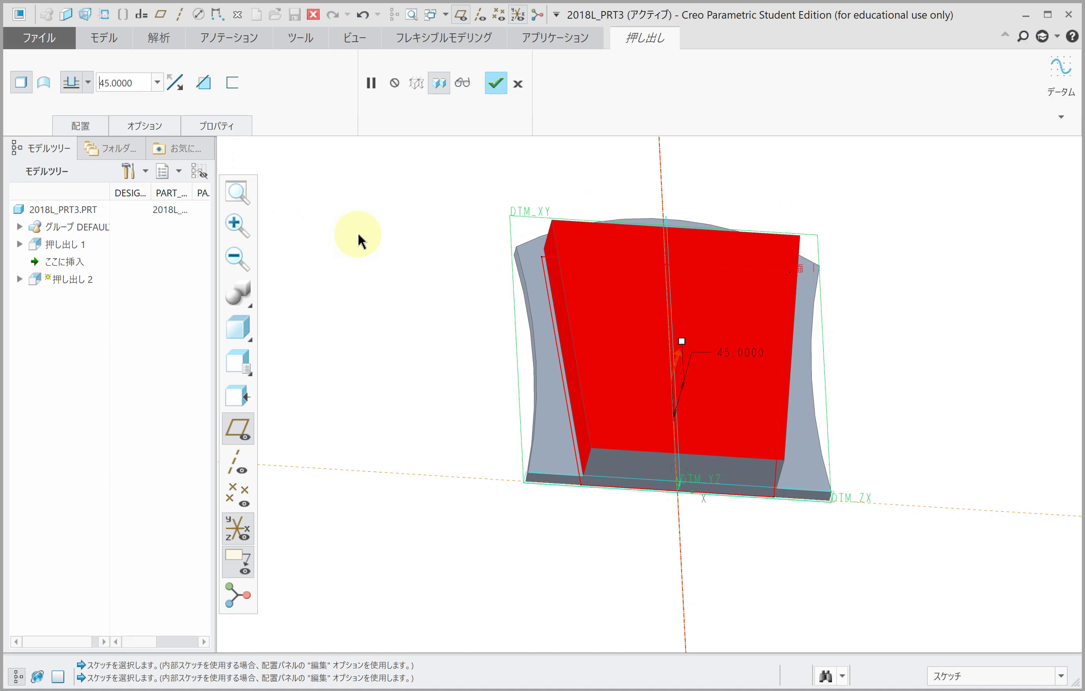
pyautogui.middleClick(357, 232)
pyautogui.moveTo(380, 257); pyautogui.dragTo(345, 285, button='middle')
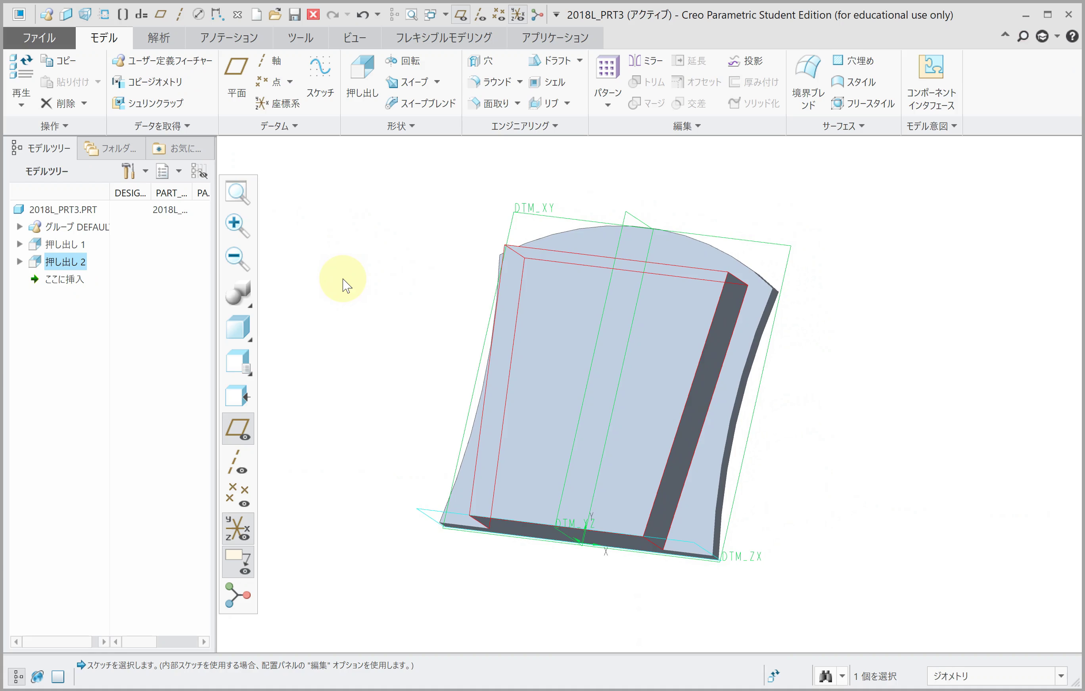
# Start a third extrusion on DTM_YZ and place a centre-and-ends arc's centre point.
pyautogui.click(358, 93)
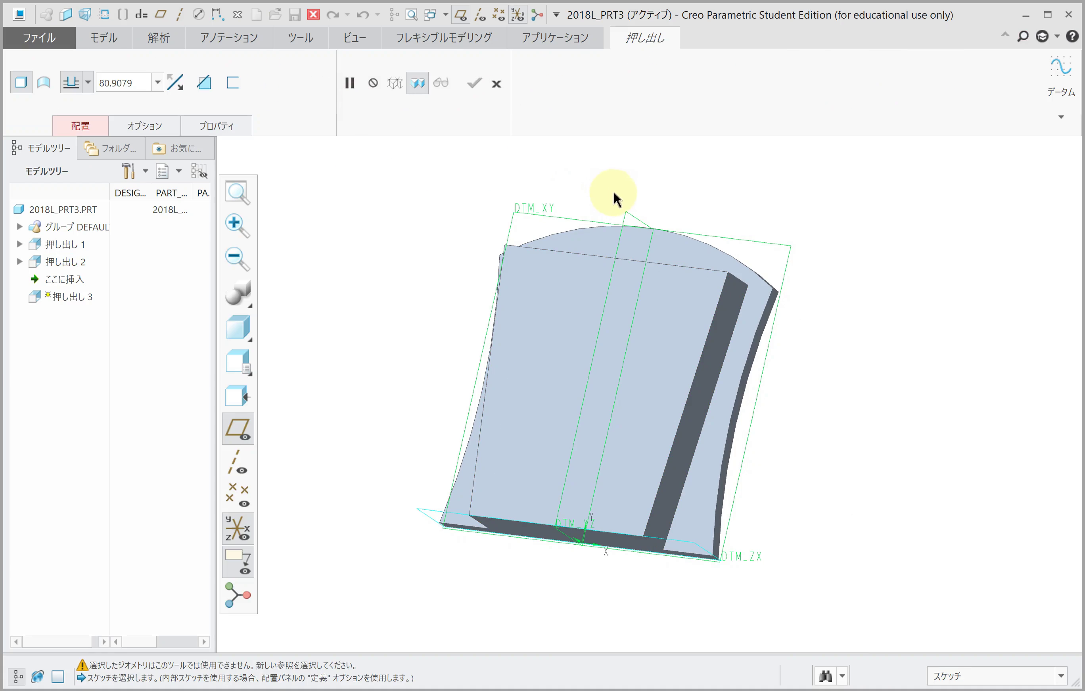
pyautogui.click(625, 211)
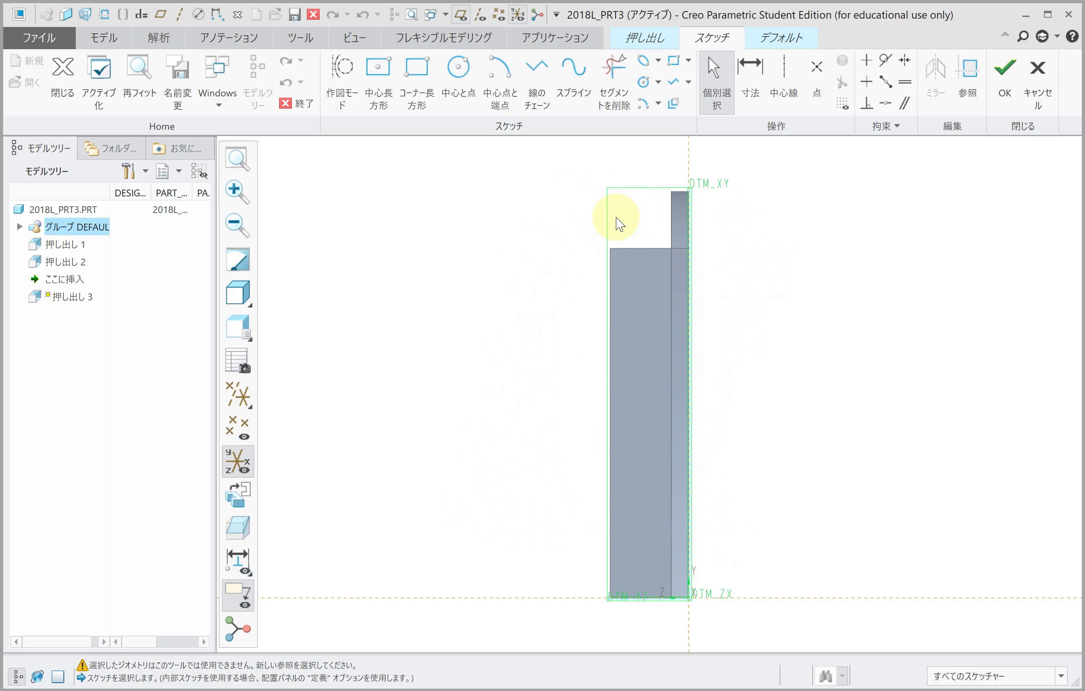
pyautogui.click(774, 39)
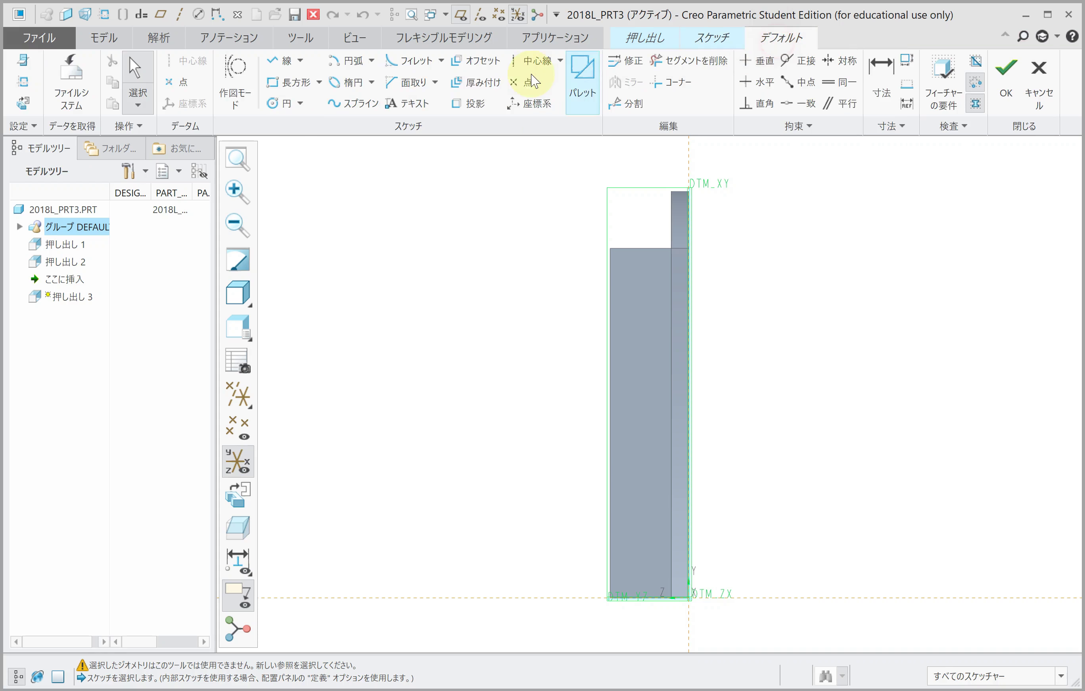
pyautogui.click(371, 61)
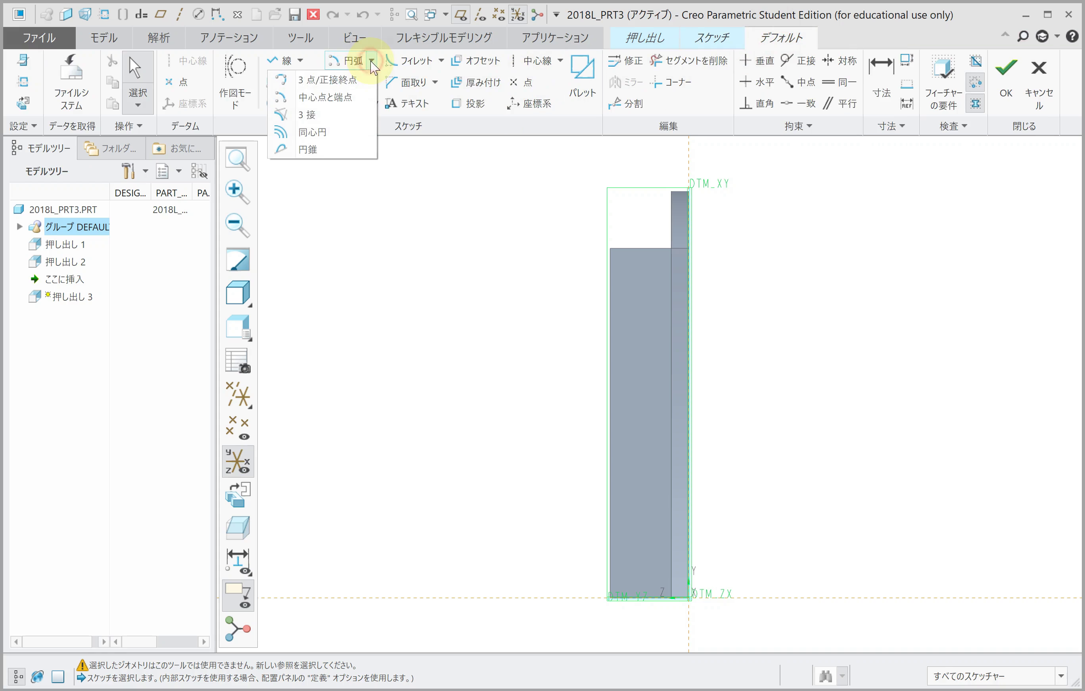
pyautogui.click(322, 96)
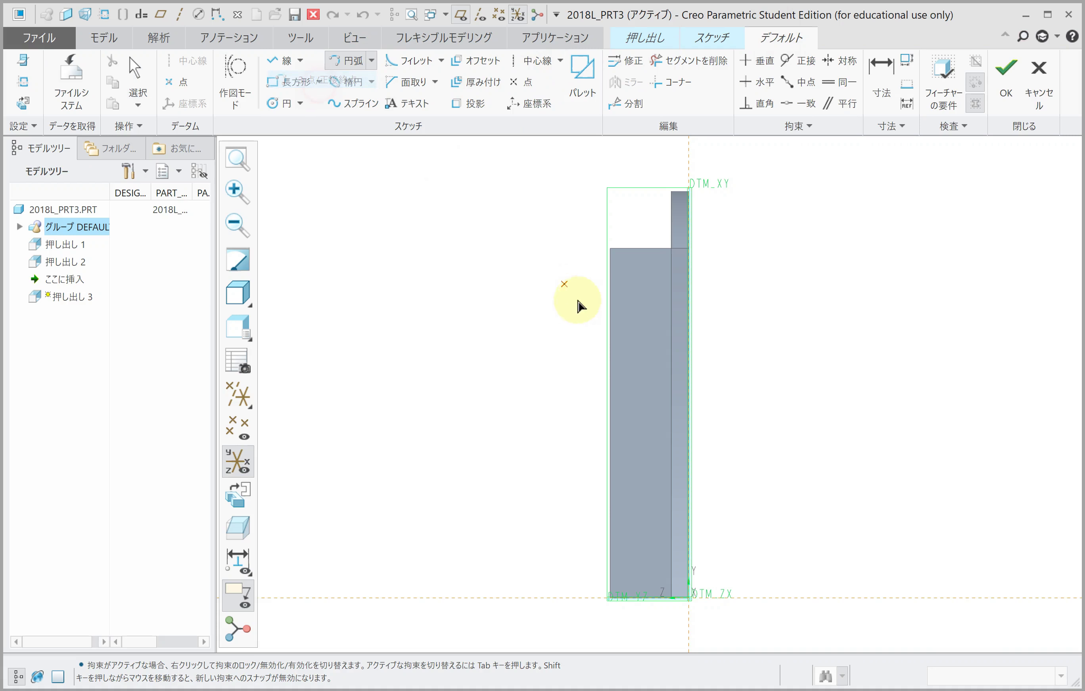
pyautogui.click(637, 333)
pyautogui.scroll(3, 656, 601)
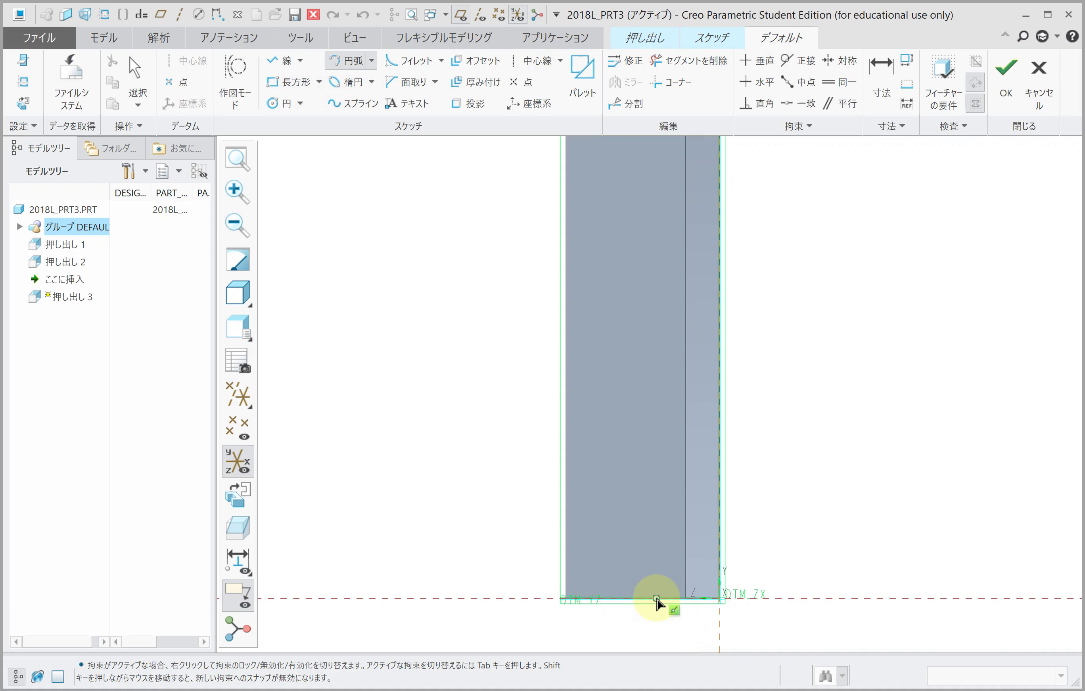
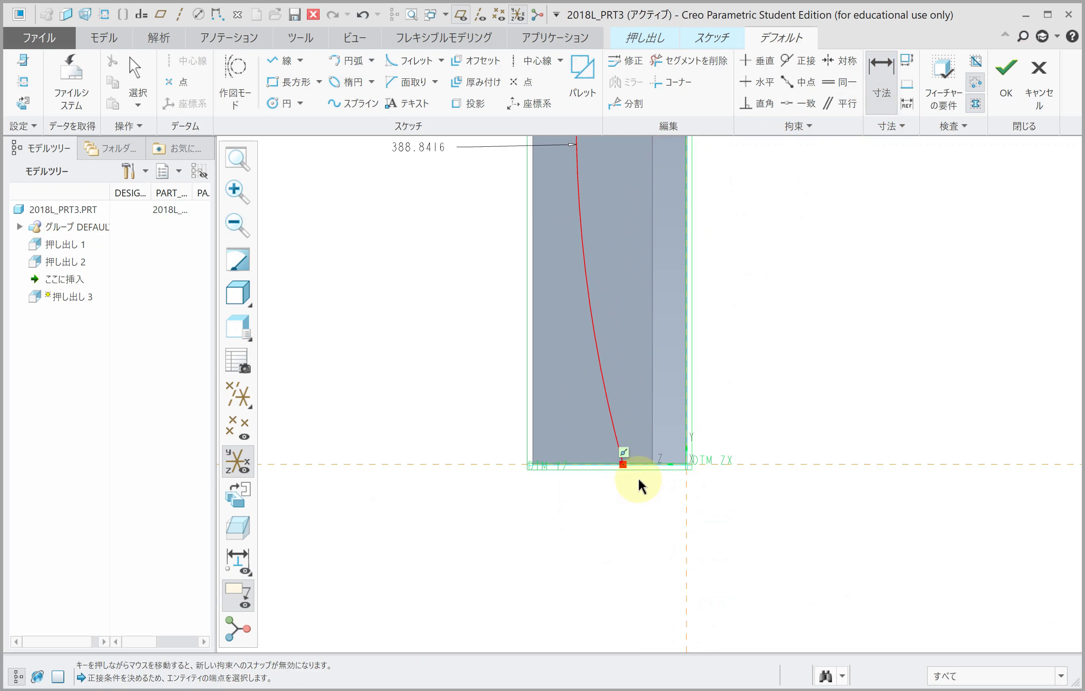
# Dimension the curve's bottom endpoint 25 from the vertical reference.
pyautogui.click(623, 465)
pyautogui.click(684, 492)
pyautogui.middleClick(673, 511)
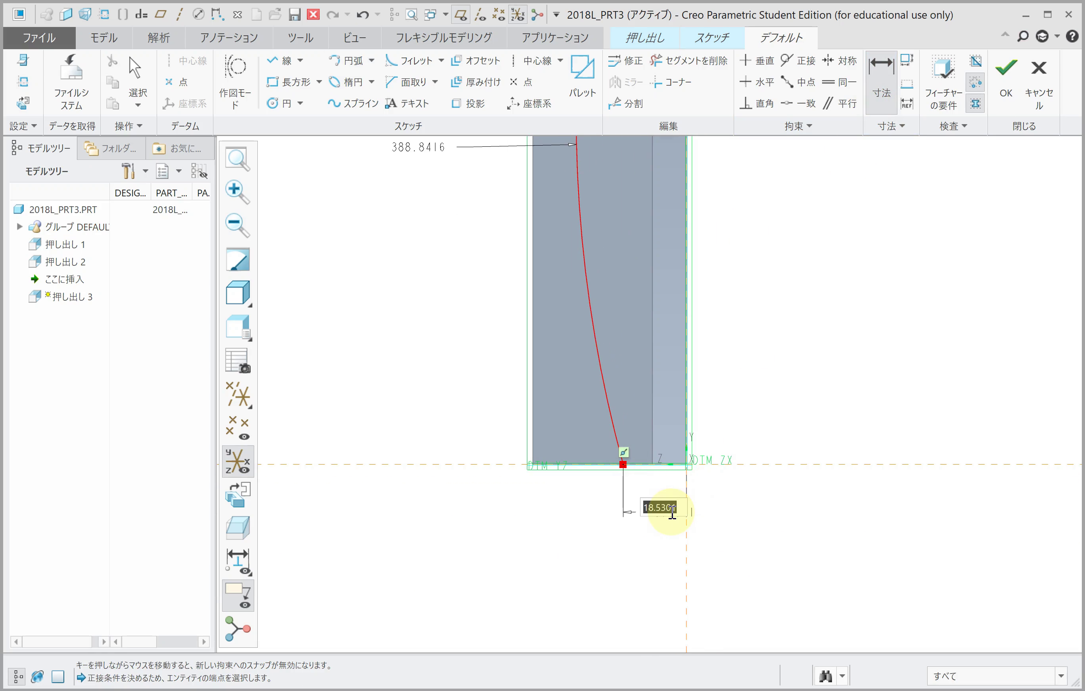
pyautogui.write('25')
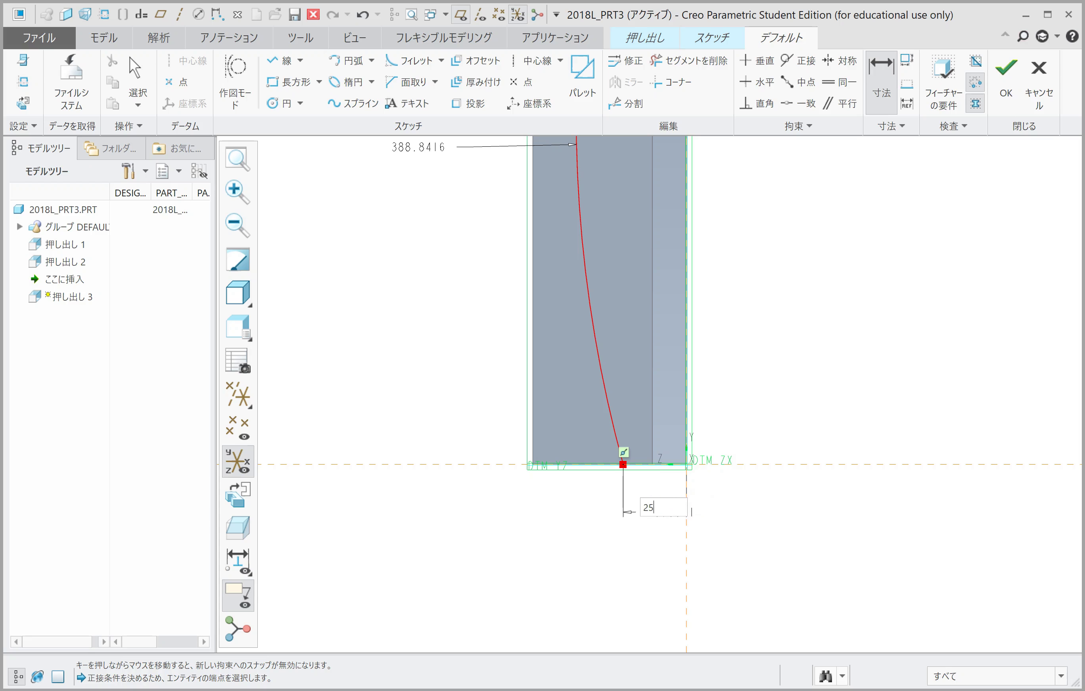
pyautogui.middleClick(672, 513)
pyautogui.scroll(2, 671, 517)
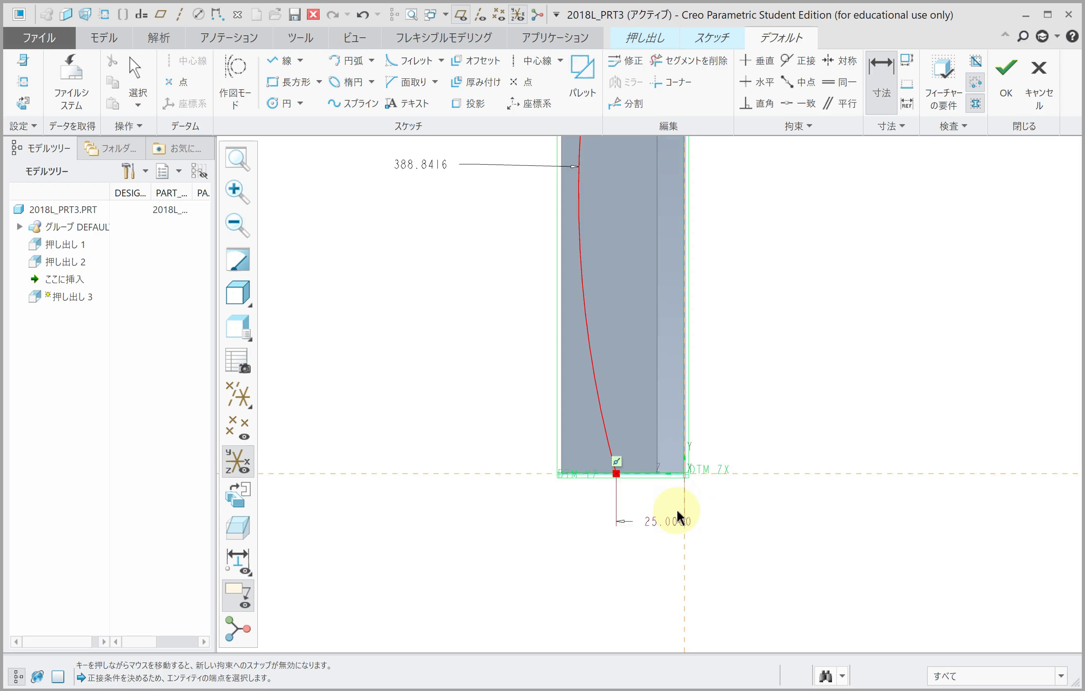
pyautogui.scroll(2, 683, 514)
# Dimension the curve's overall height as 180.
pyautogui.click(630, 157)
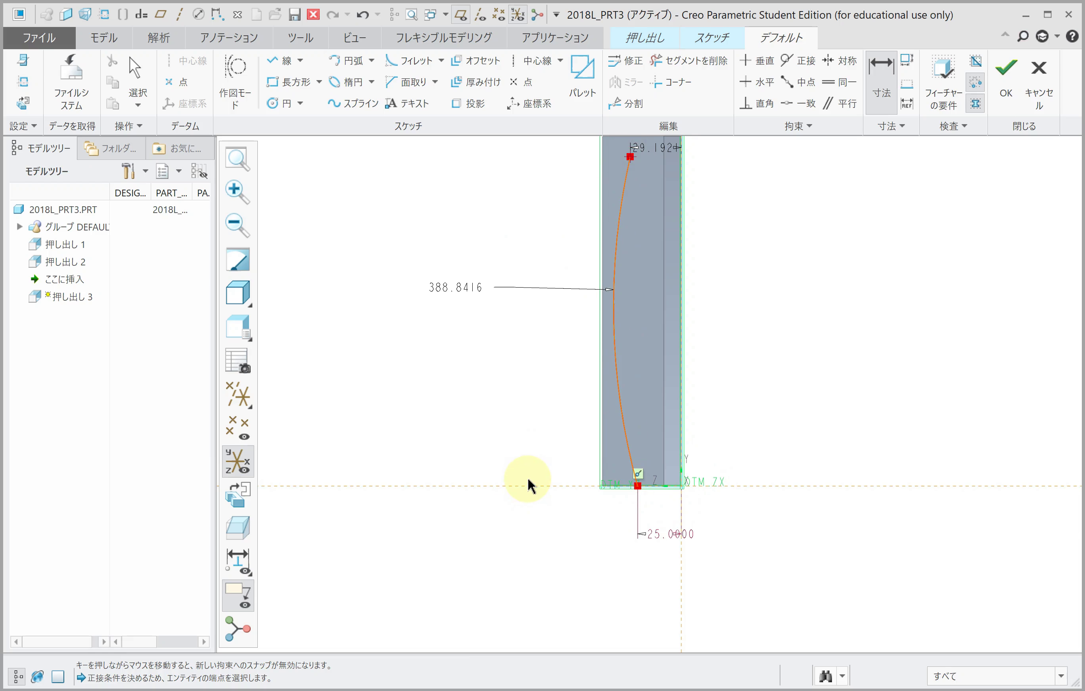
pyautogui.middleClick(531, 344)
pyautogui.write('180')
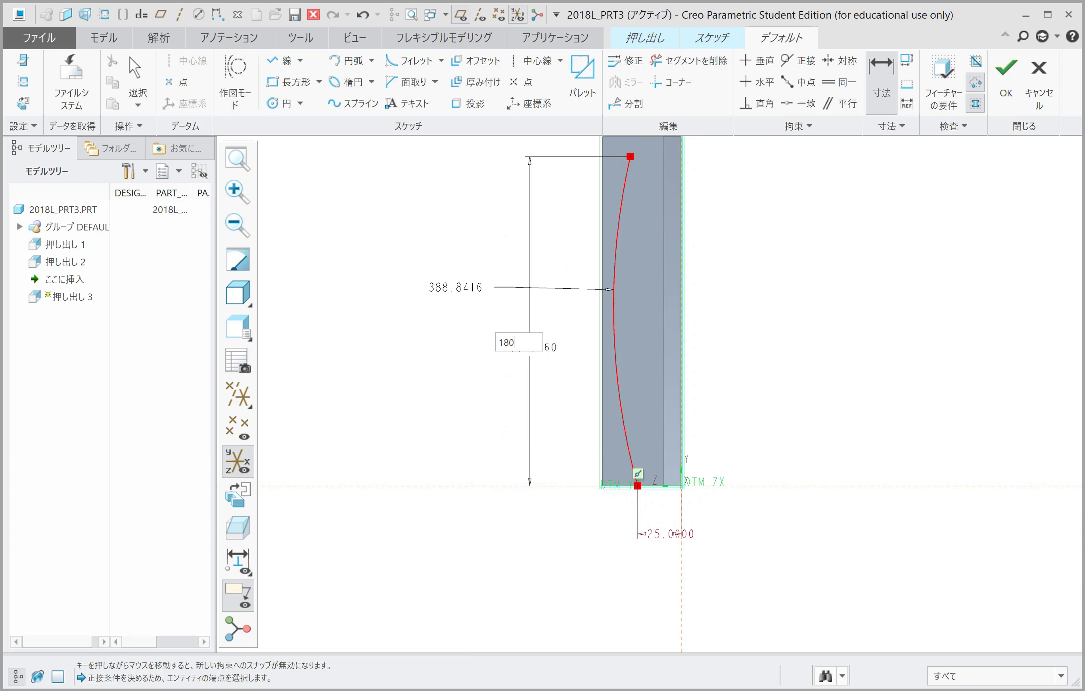
pyautogui.middleClick(531, 350)
pyautogui.scroll(-1, 530, 353)
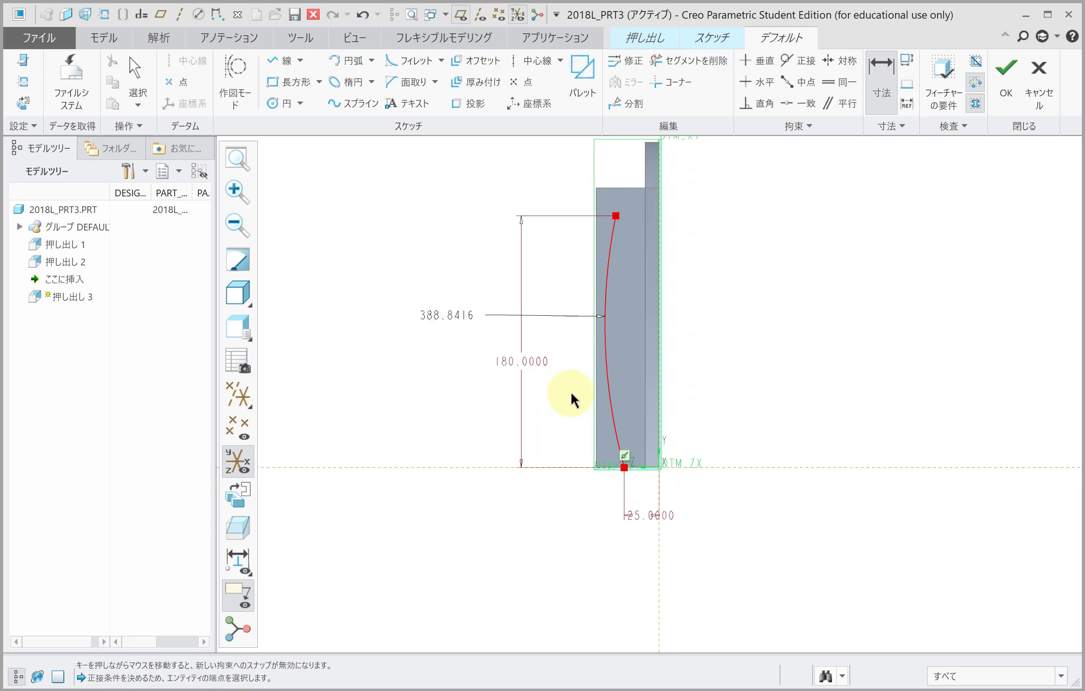
pyautogui.scroll(-2, 573, 393)
pyautogui.scroll(2, 574, 298)
pyautogui.scroll(3, 606, 266)
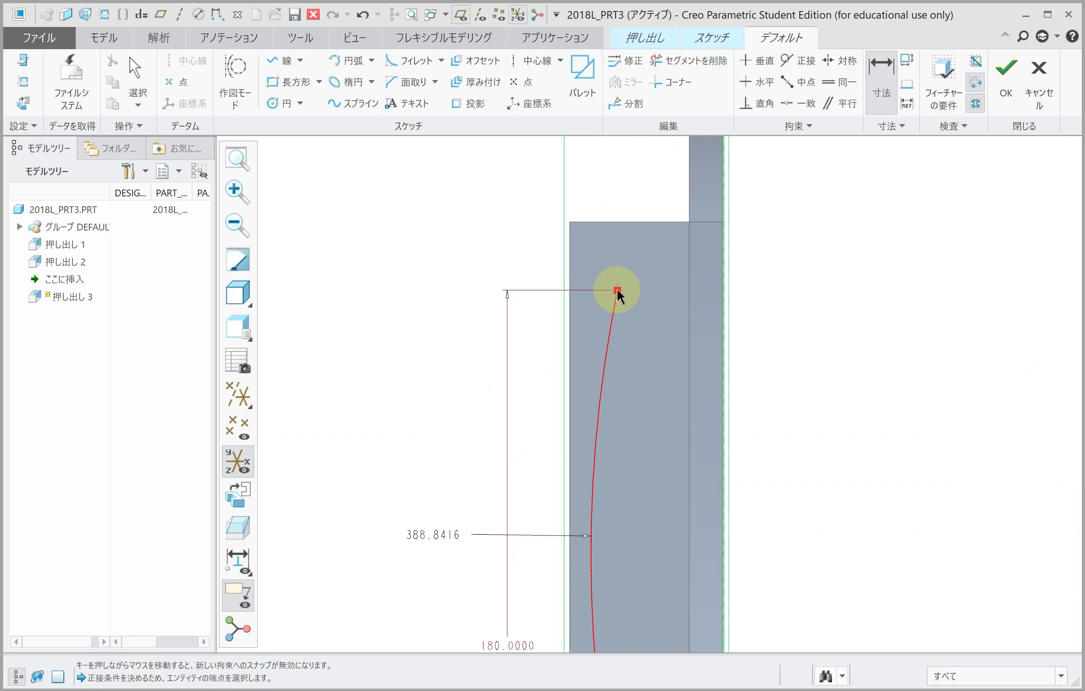
# Dimension the curve's top endpoint 40 from the vertical reference.
pyautogui.click(722, 300)
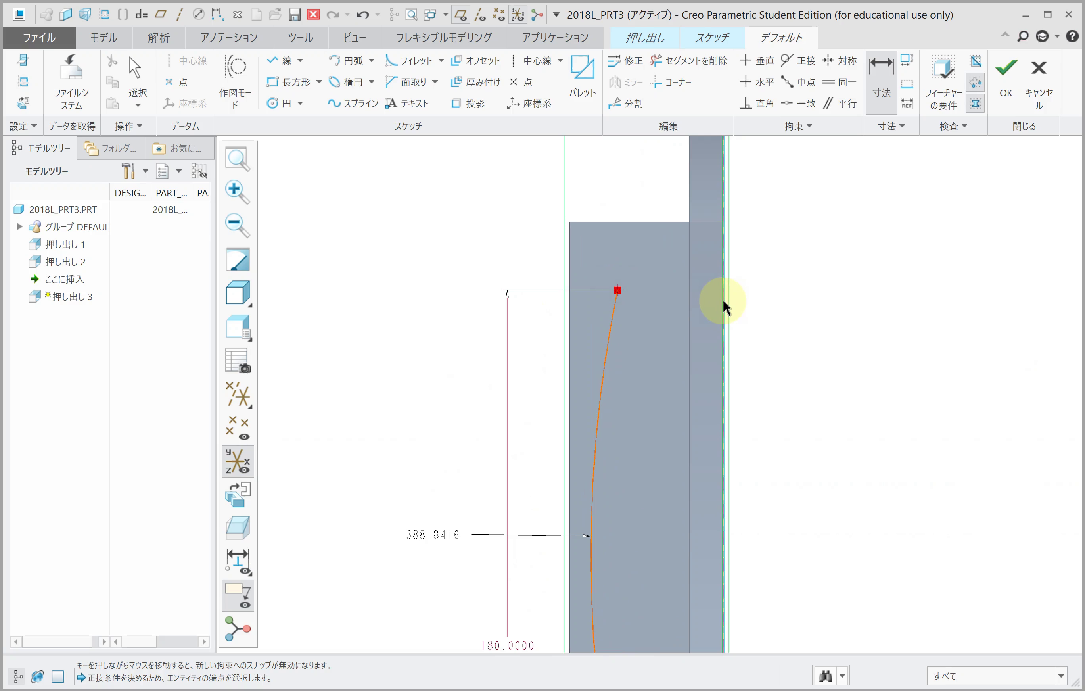
pyautogui.middleClick(683, 367)
pyautogui.write('40')
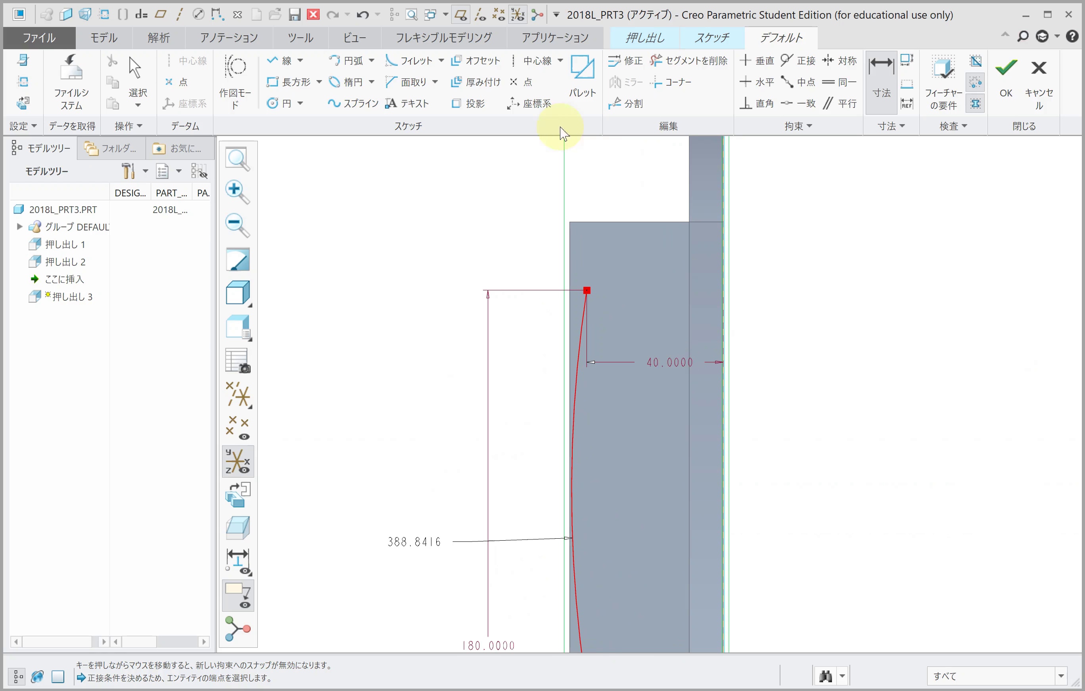
pyautogui.click(280, 63)
# Draw a line from the curve's top end to the part's top edge.
pyautogui.click(587, 290)
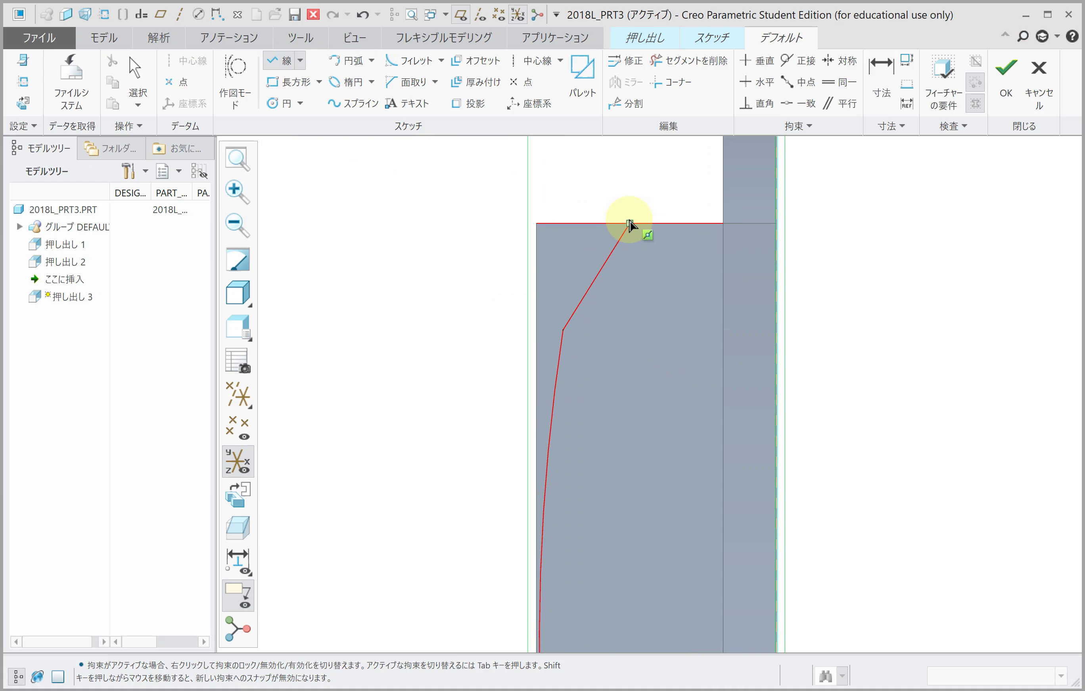
pyautogui.scroll(-2, 632, 224)
pyautogui.click(628, 239)
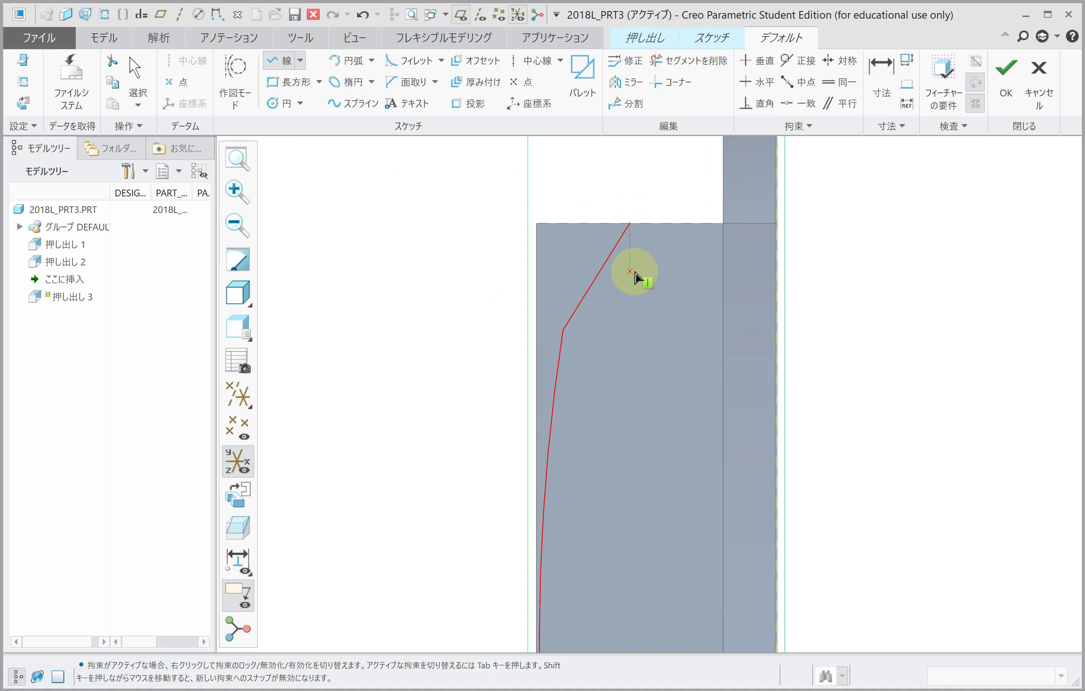
pyautogui.middleClick(634, 255)
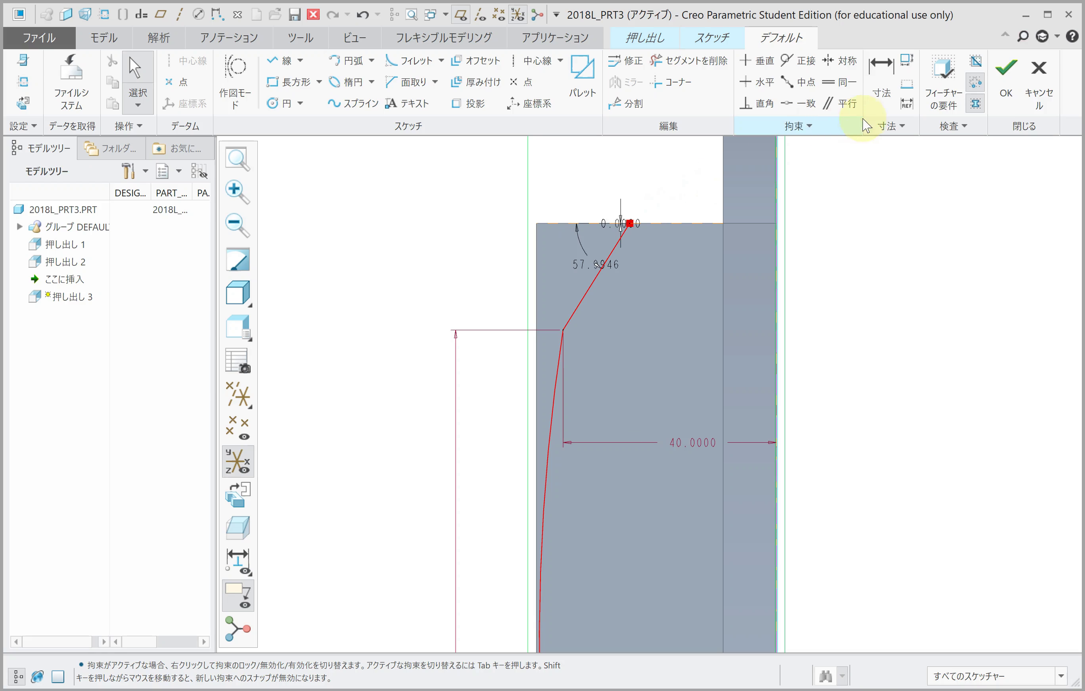
pyautogui.click(800, 103)
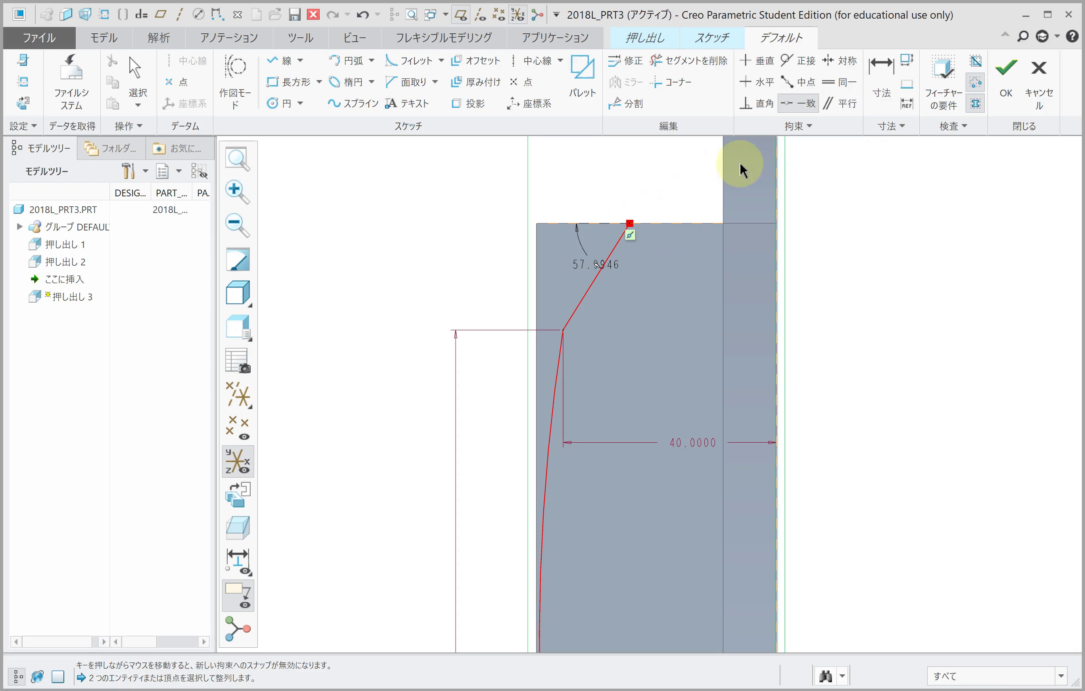
# Dimension the line's top end 25 from the right-side edge.
pyautogui.click(881, 75)
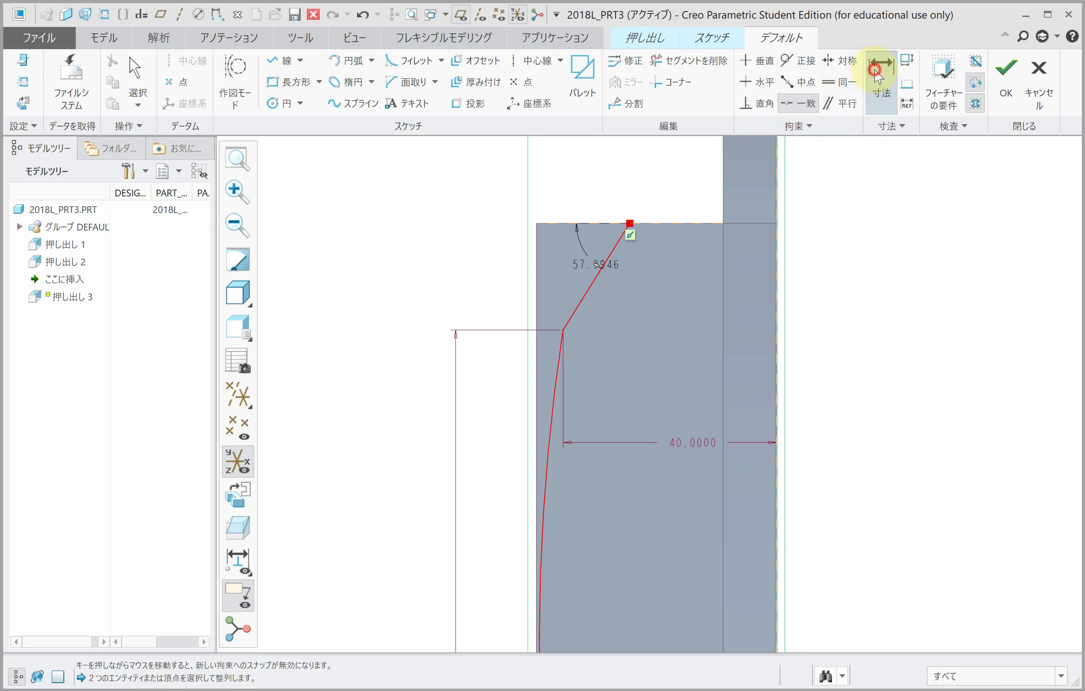
pyautogui.click(636, 228)
pyautogui.click(775, 207)
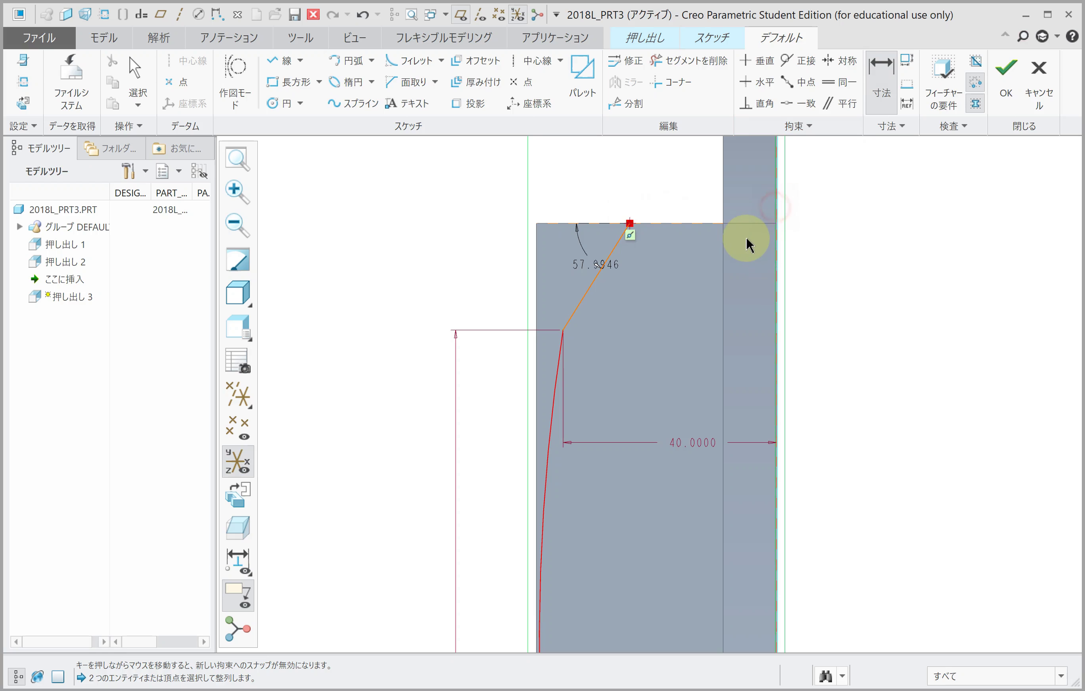
pyautogui.middleClick(746, 238)
pyautogui.write('25')
pyautogui.press('Return')
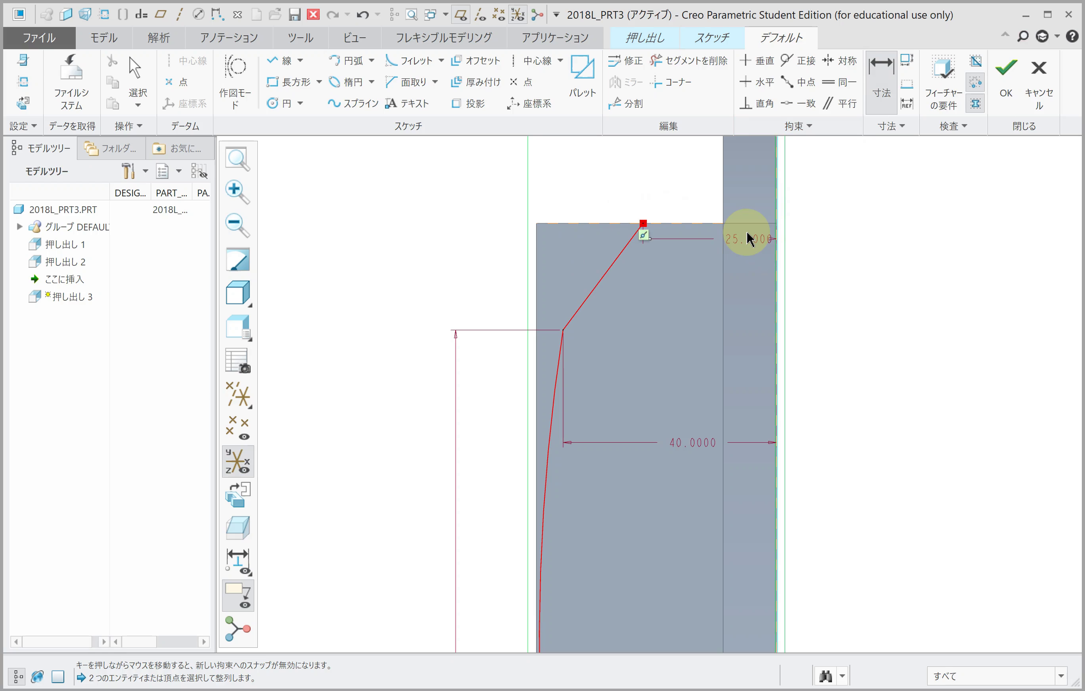
# Change the 388.8416 curve dimension to 600 and finish the sketch.
pyautogui.scroll(-5, 734, 238)
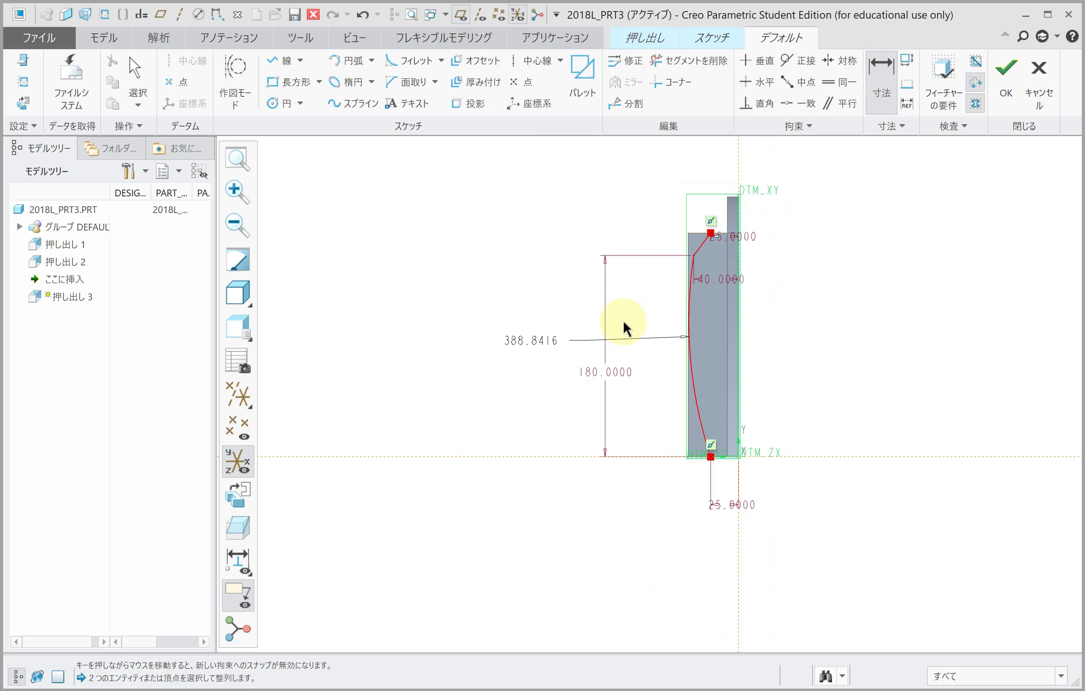
pyautogui.doubleClick(542, 347)
pyautogui.write('600')
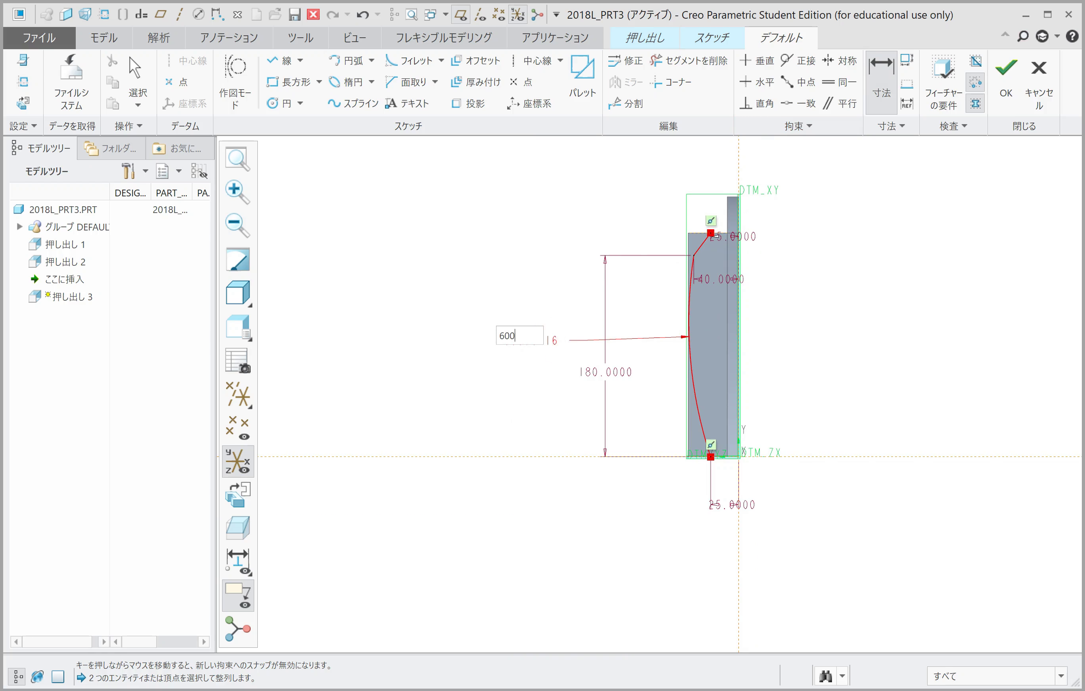
pyautogui.press('Return')
pyautogui.click(1005, 87)
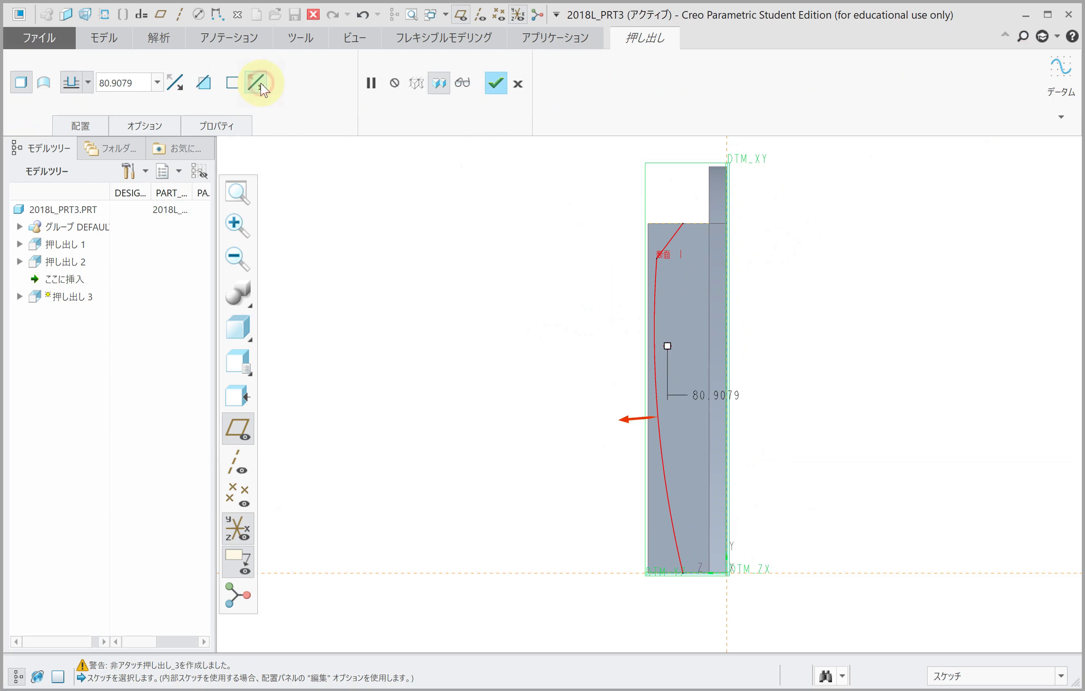
# Make the extrusion remove material Through All on both sides and complete the cut.
pyautogui.click(204, 82)
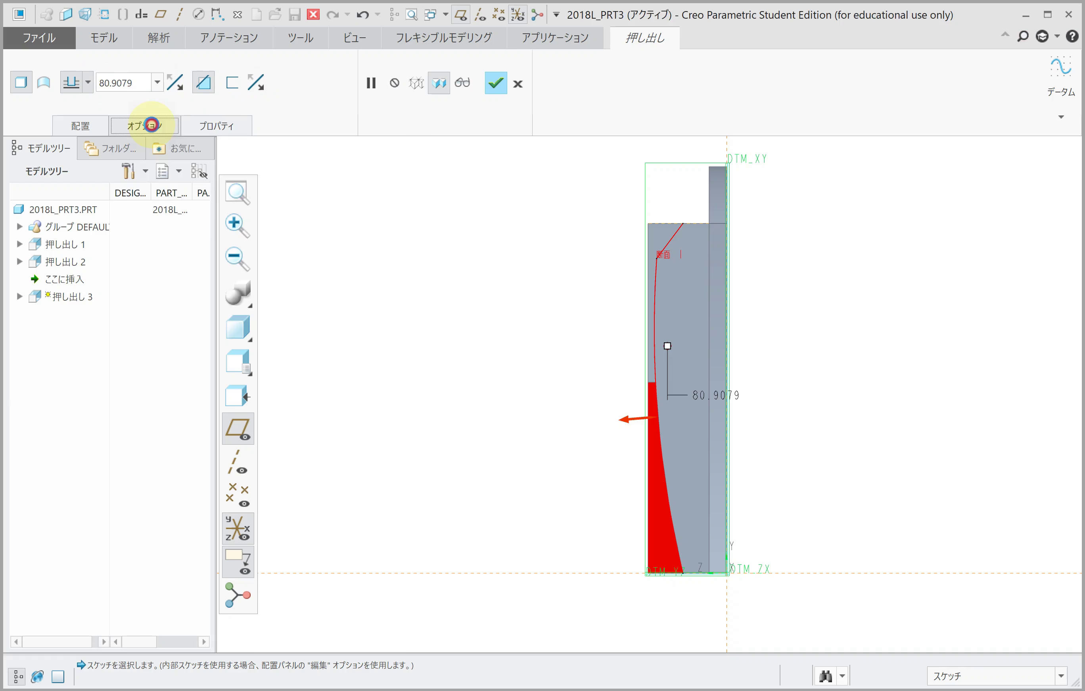
pyautogui.click(151, 125)
pyautogui.click(218, 205)
pyautogui.click(224, 276)
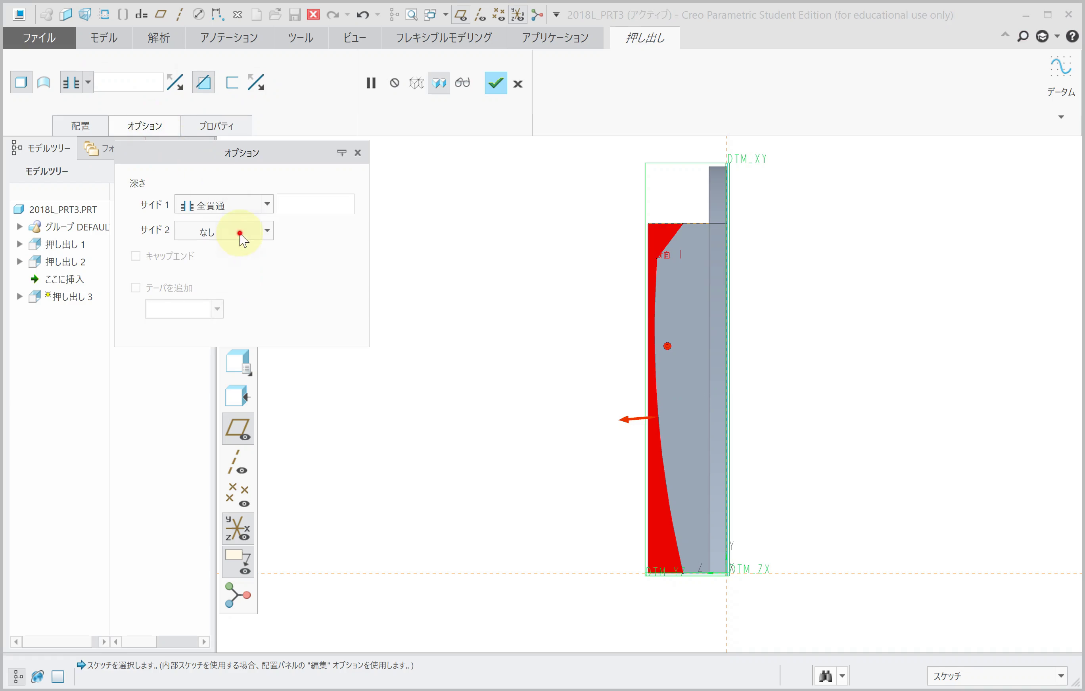
pyautogui.click(241, 233)
pyautogui.click(234, 280)
pyautogui.moveTo(579, 302)
pyautogui.mouseDown(button='middle')
pyautogui.moveTo(621, 302)
pyautogui.moveTo(600, 315)
pyautogui.moveTo(811, 335)
pyautogui.mouseUp(button='middle')
pyautogui.middleClick(621, 297)
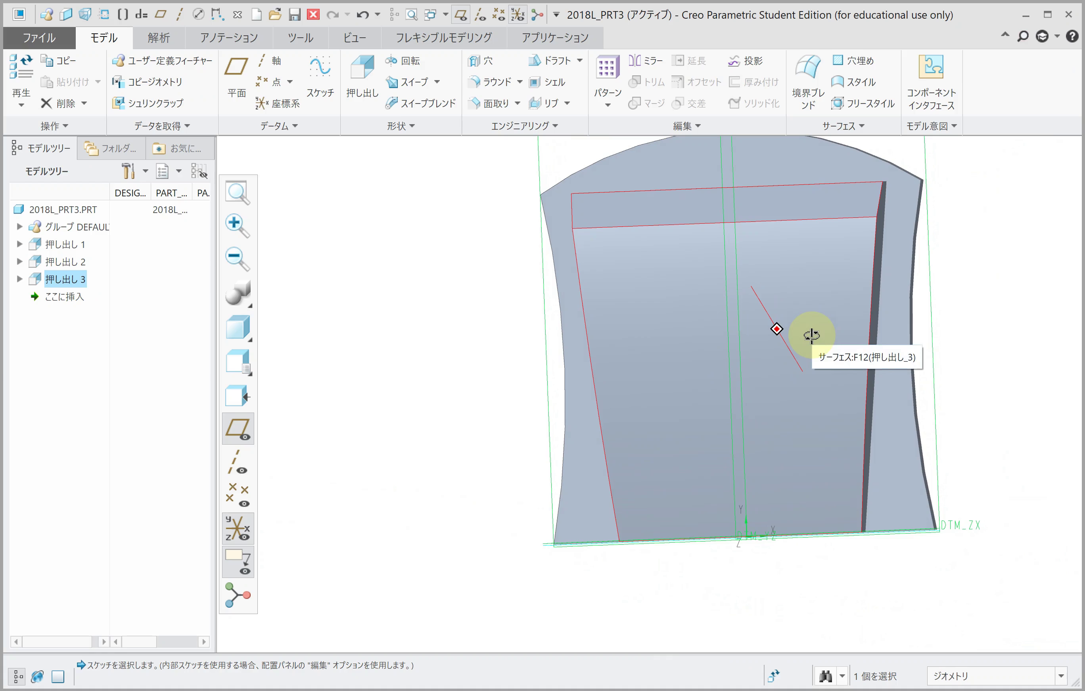
pyautogui.scroll(-2, 811, 335)
pyautogui.scroll(-3, 775, 334)
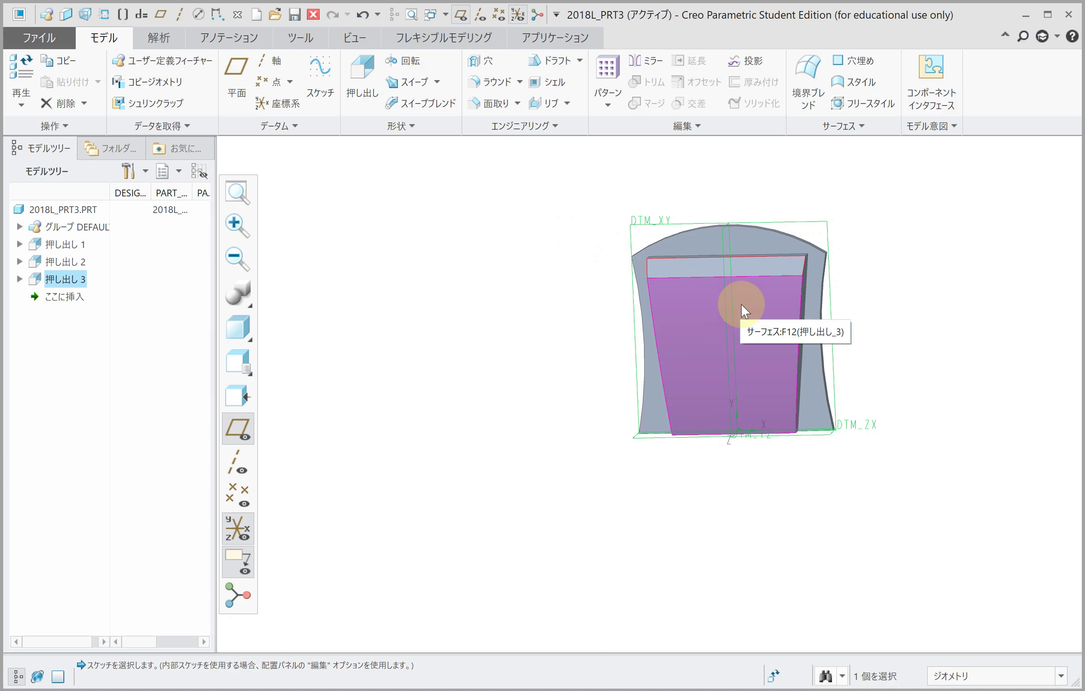
pyautogui.moveTo(734, 303)
pyautogui.mouseDown(button='middle')
pyautogui.moveTo(634, 303)
pyautogui.moveTo(594, 167)
pyautogui.mouseUp(button='middle')
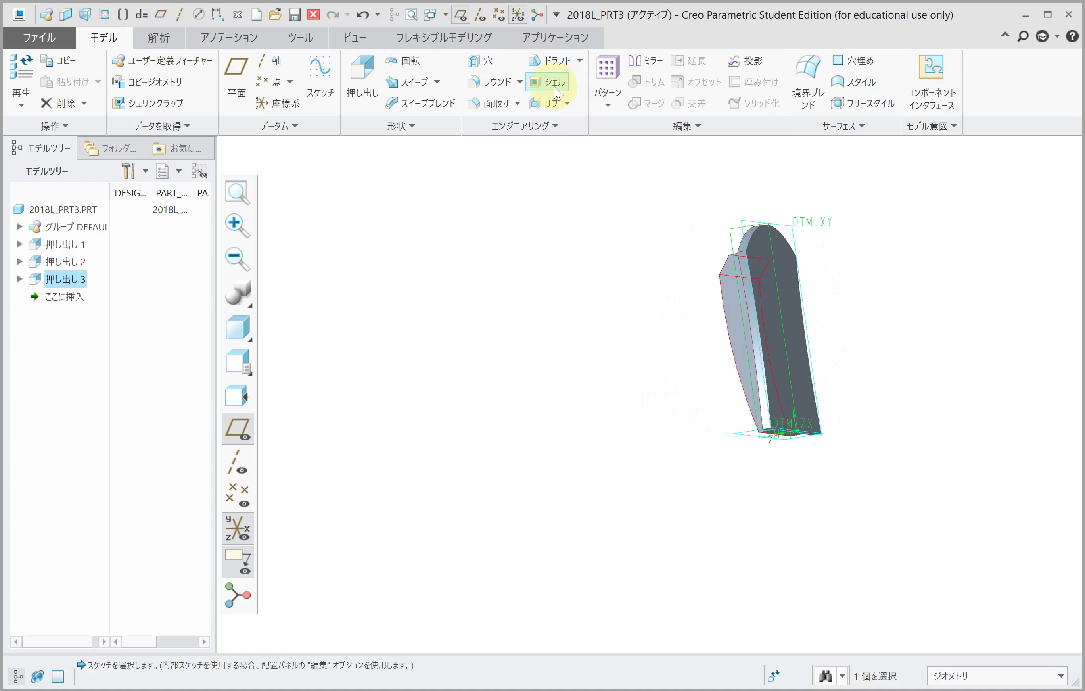
# Shell the part to 6 thickness with the selected face left open.
pyautogui.click(554, 87)
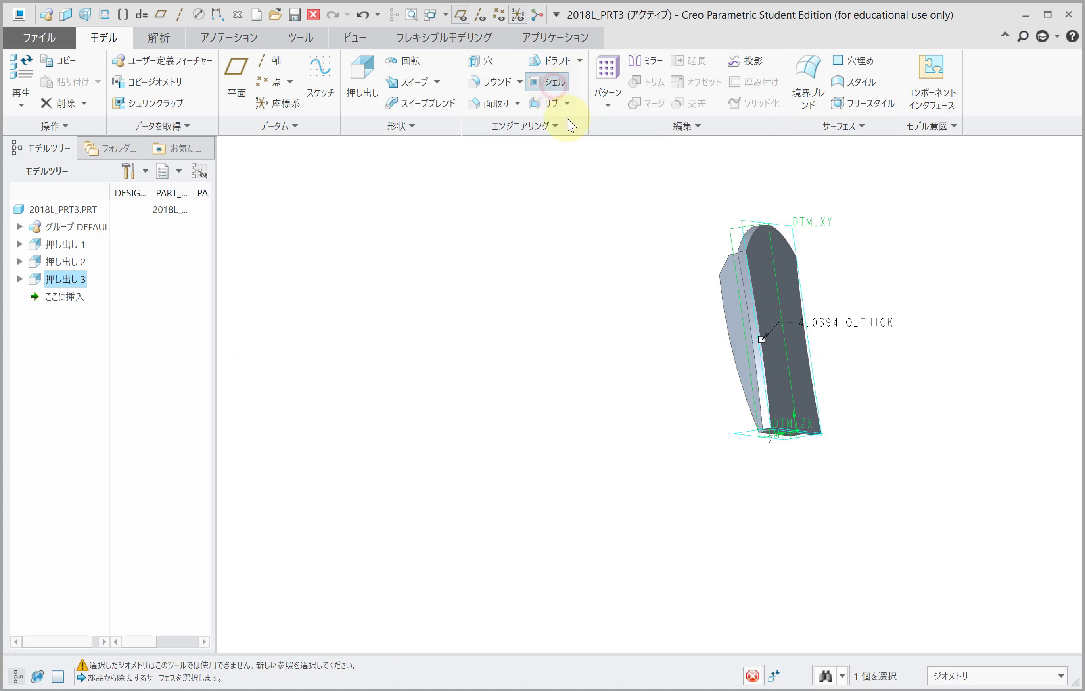
pyautogui.click(783, 335)
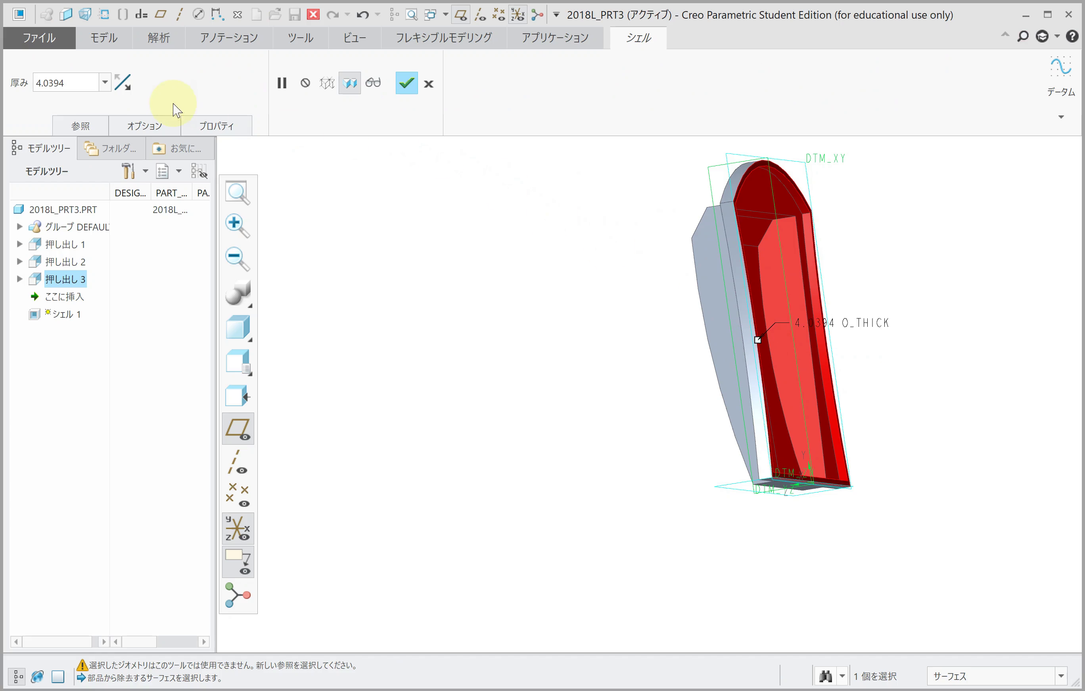
pyautogui.click(69, 83)
pyautogui.doubleClick(68, 83)
pyautogui.write('6')
pyautogui.press('Return')
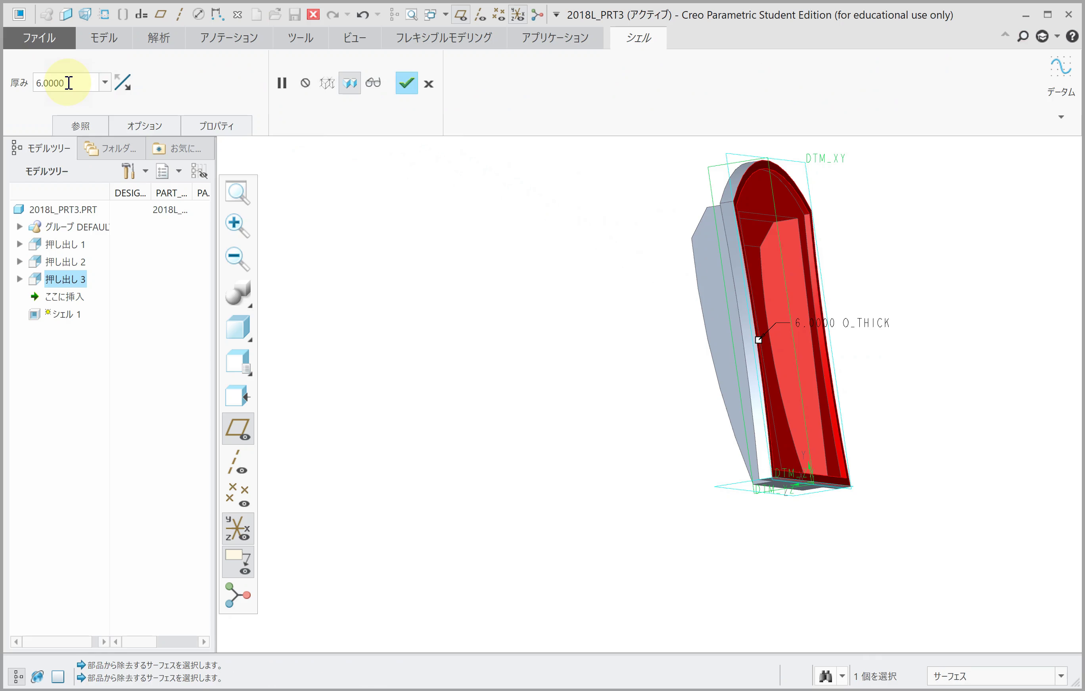
pyautogui.middleClick(609, 305)
pyautogui.moveTo(634, 308); pyautogui.dragTo(757, 311, button='middle')
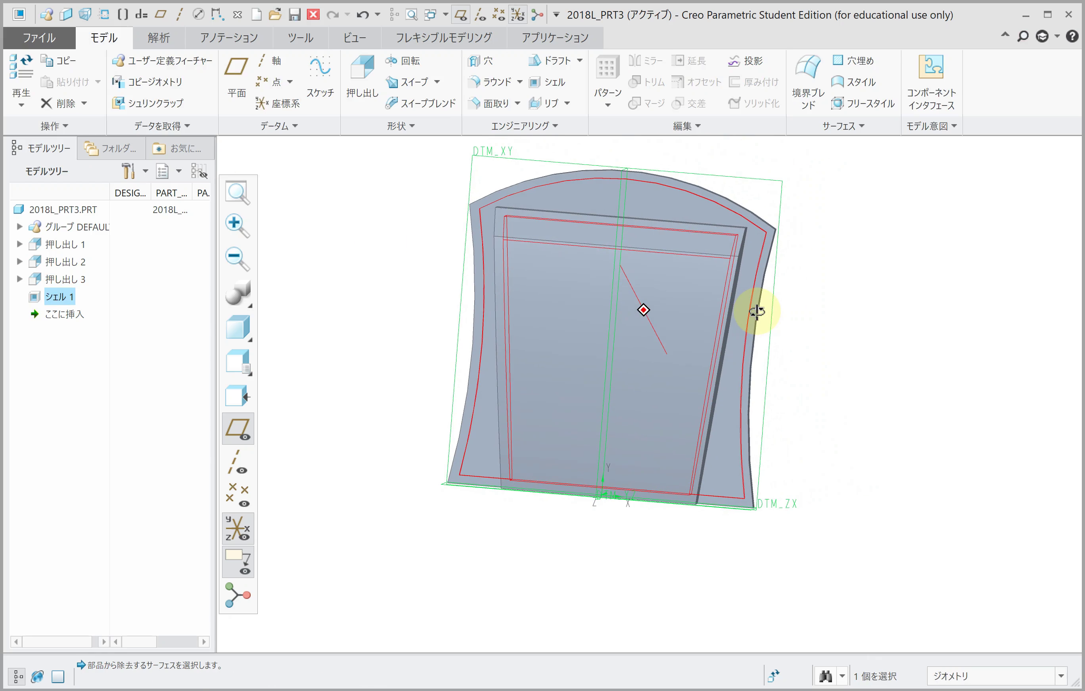
pyautogui.click(814, 317)
# Create datum plane DTM1 offset 65 from DTM_XY.
pyautogui.click(238, 96)
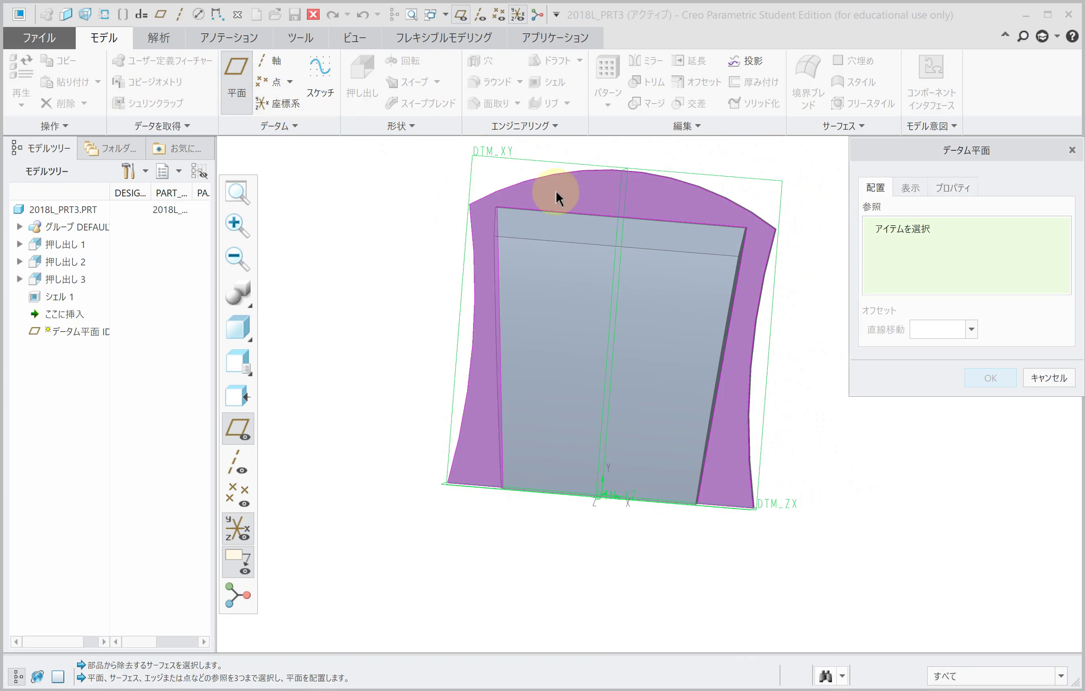
pyautogui.click(507, 155)
pyautogui.doubleClick(932, 318)
pyautogui.write('65')
pyautogui.press('Return')
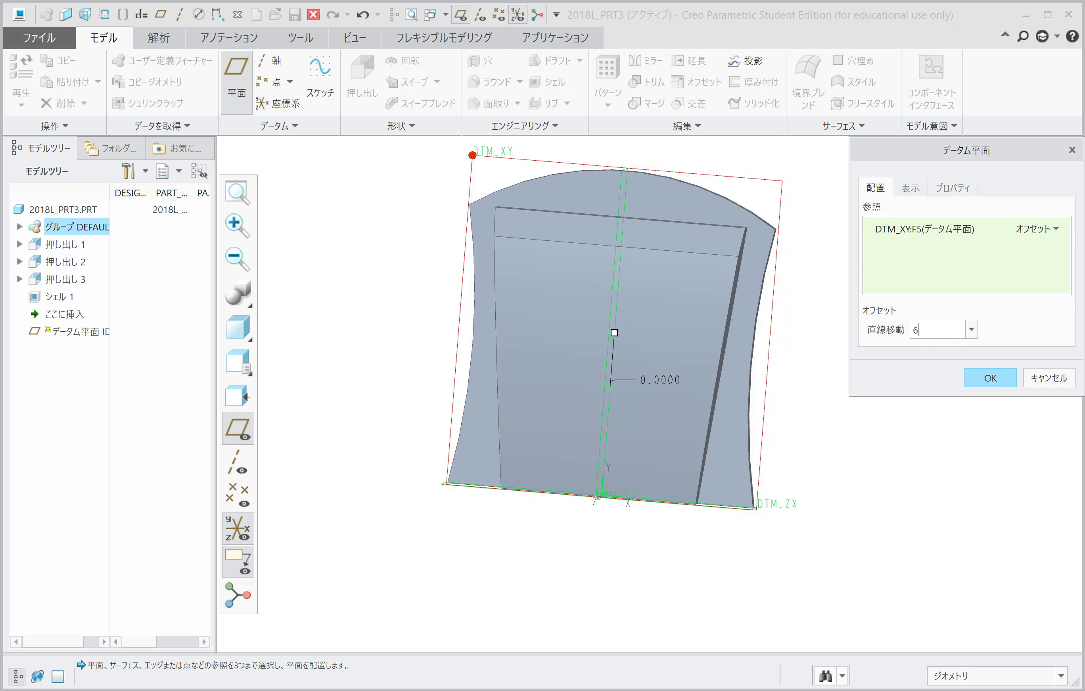
pyautogui.click(989, 376)
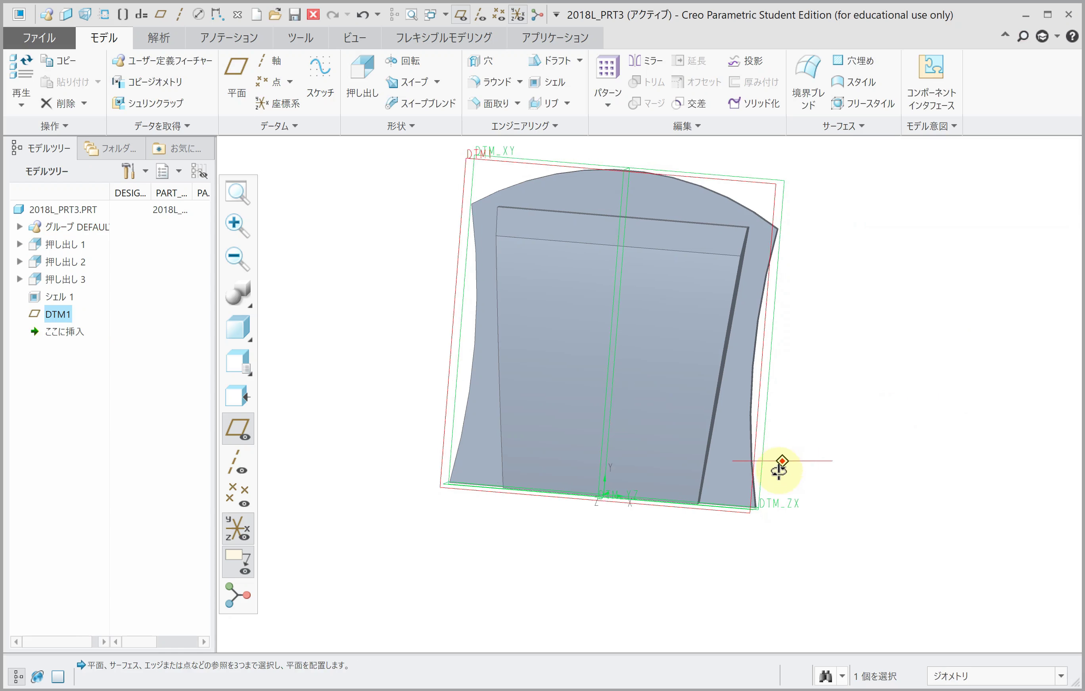
pyautogui.moveTo(775, 465); pyautogui.dragTo(770, 494, button='middle')
# Start a new extrusion and draw the profile's left and bottom edges.
pyautogui.click(351, 94)
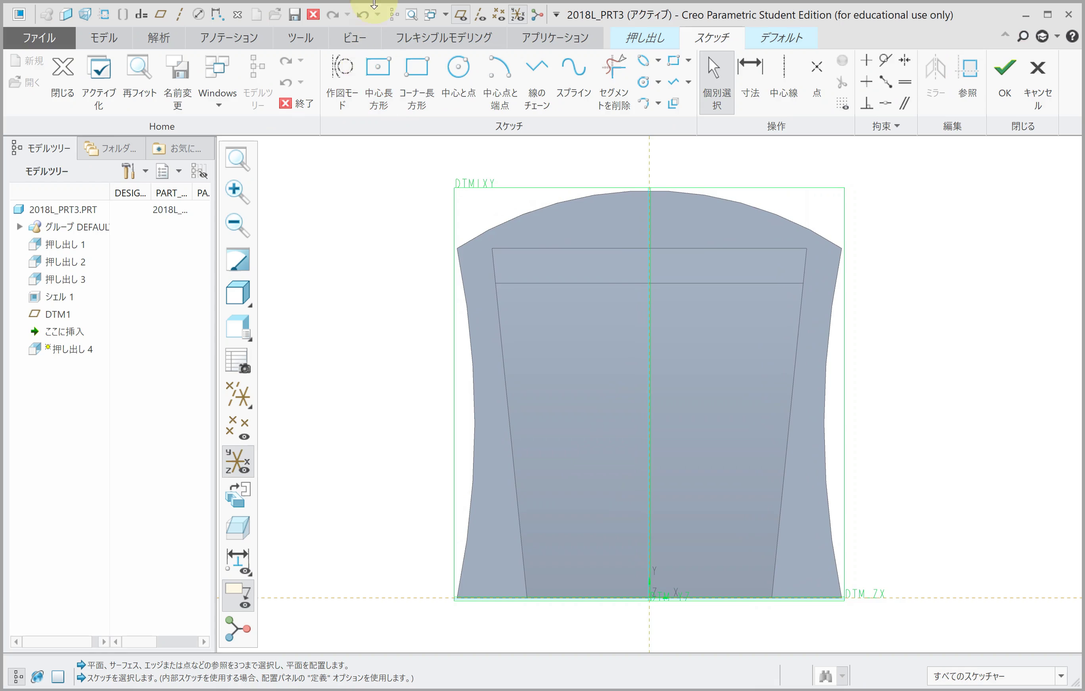
pyautogui.click(536, 75)
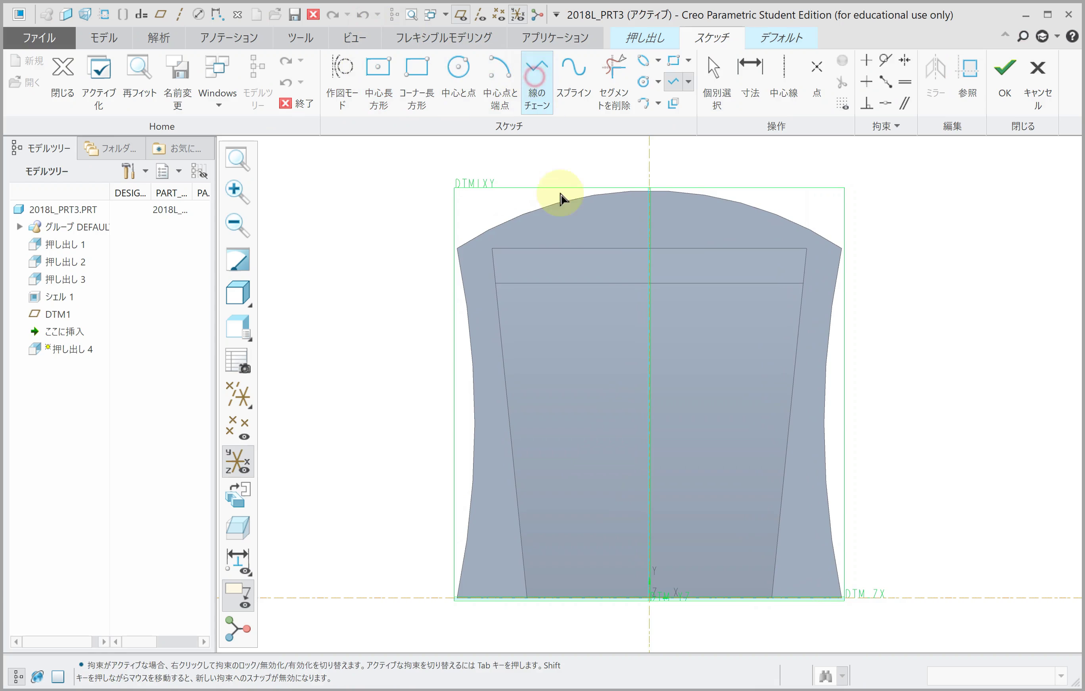
pyautogui.click(631, 400)
pyautogui.click(632, 571)
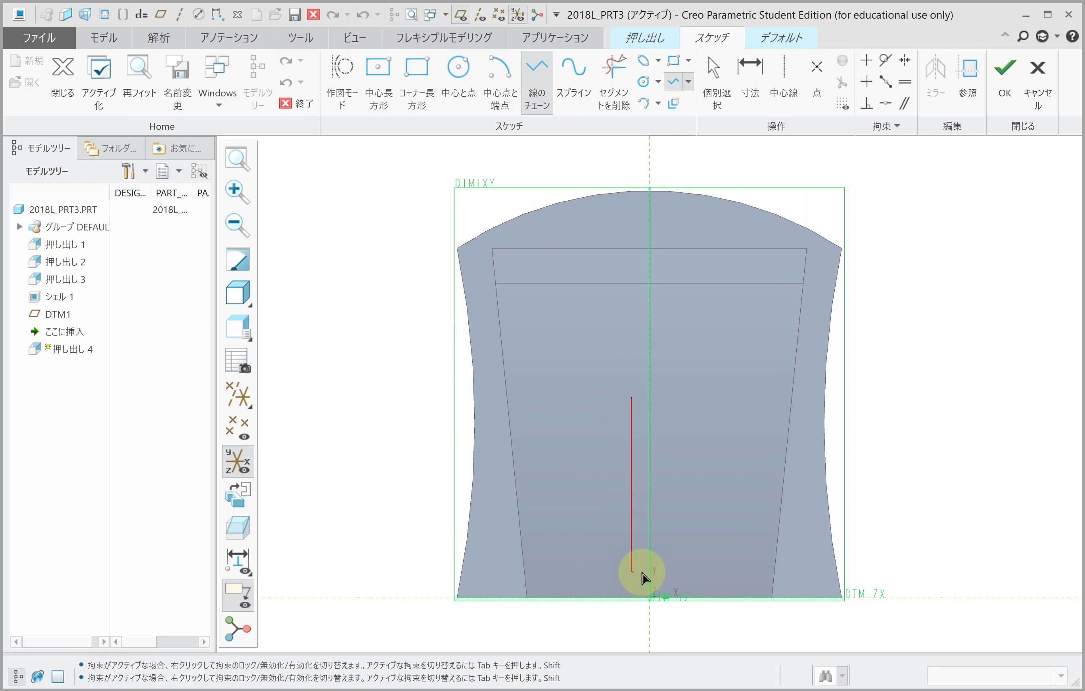
pyautogui.click(805, 569)
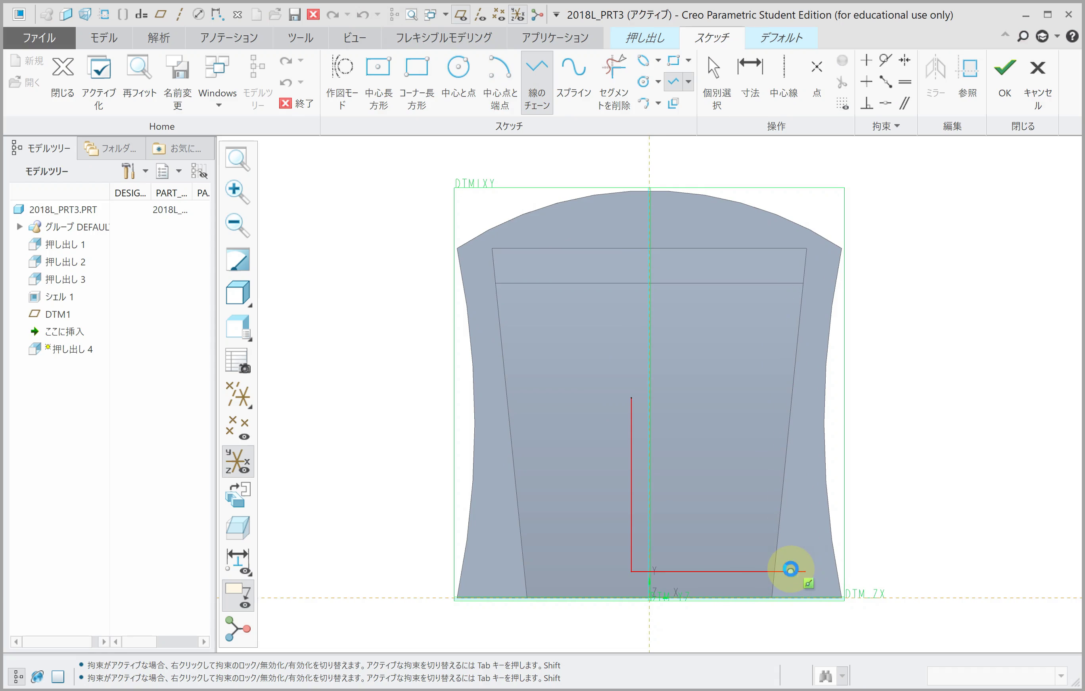
pyautogui.middleClick(811, 545)
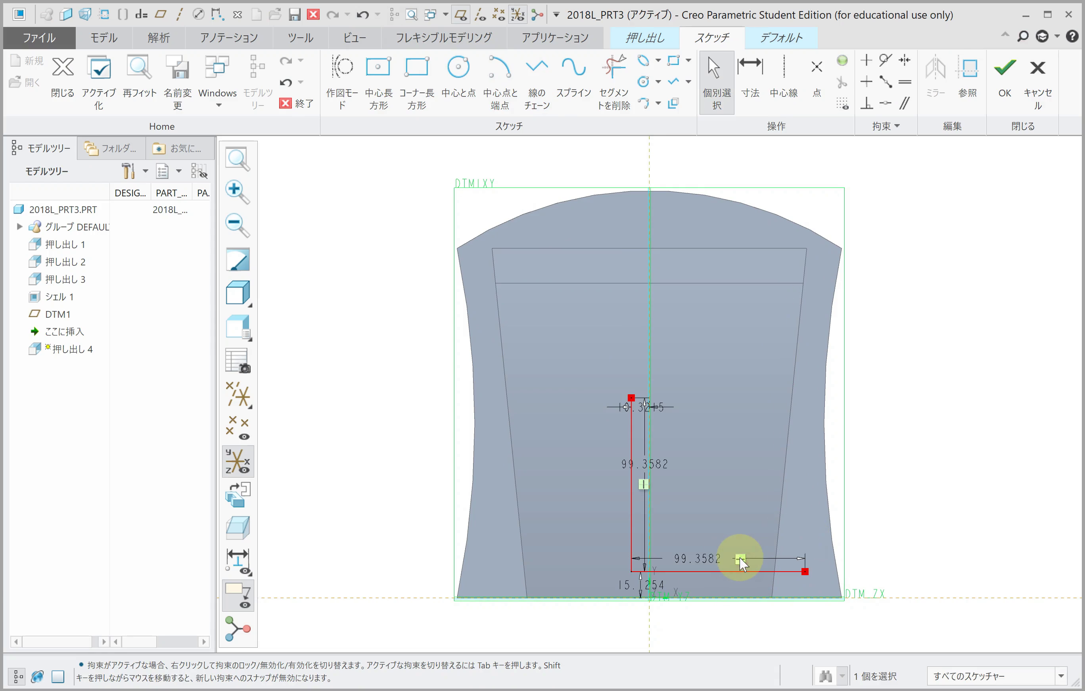
# Complete the closed stepped profile with the right edge, step and top edge.
pyautogui.click(537, 76)
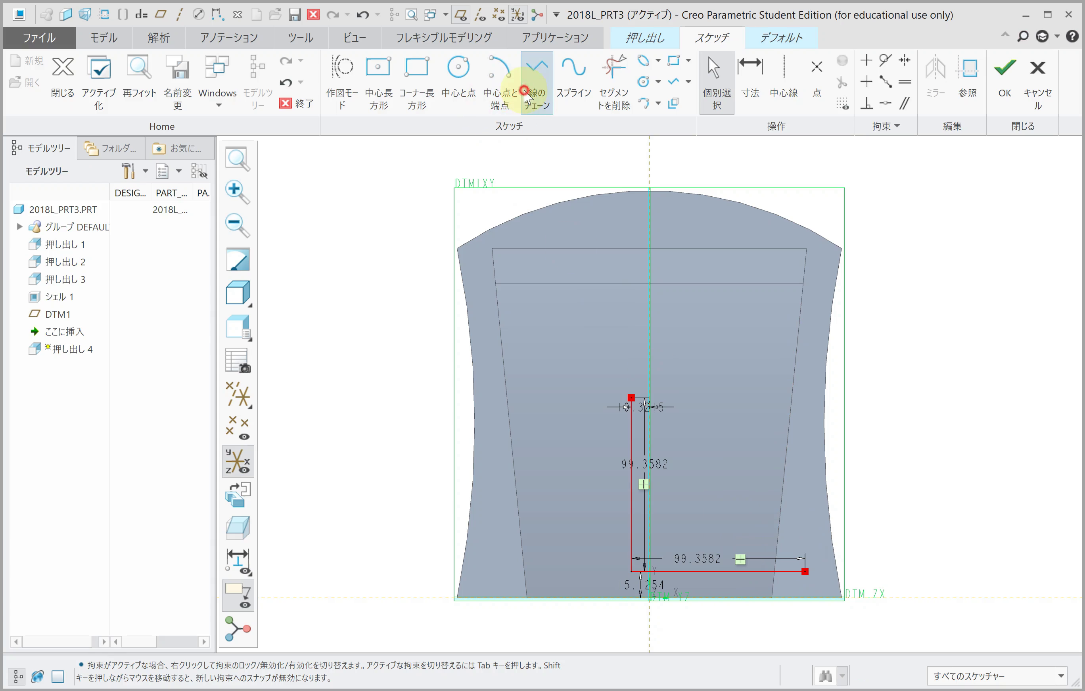
pyautogui.click(805, 571)
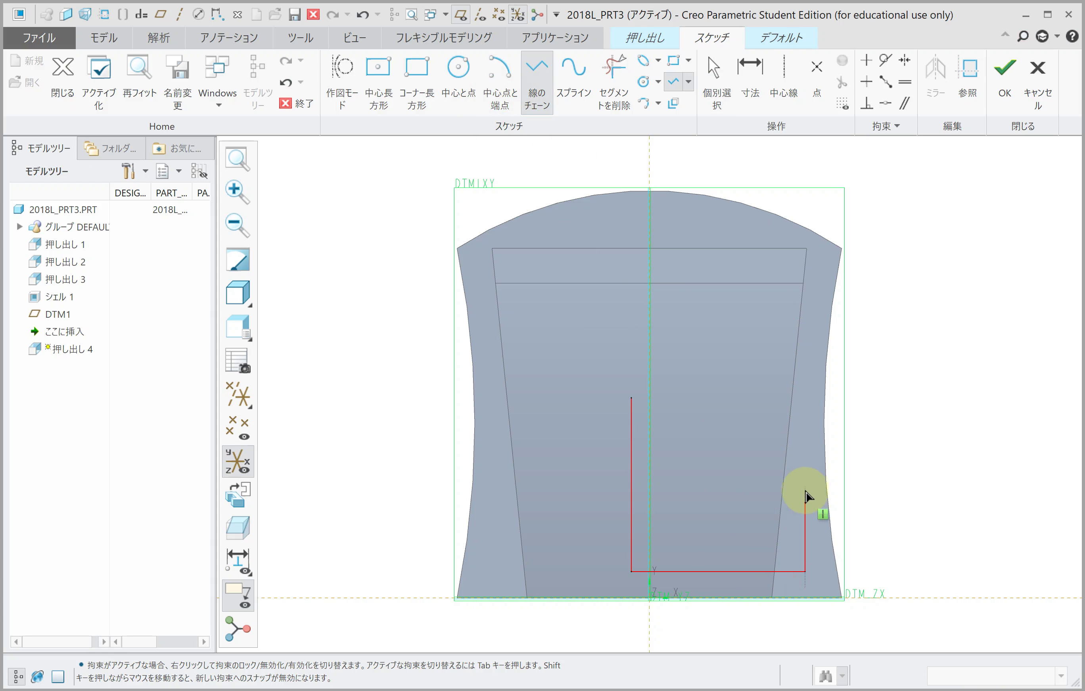
pyautogui.click(805, 461)
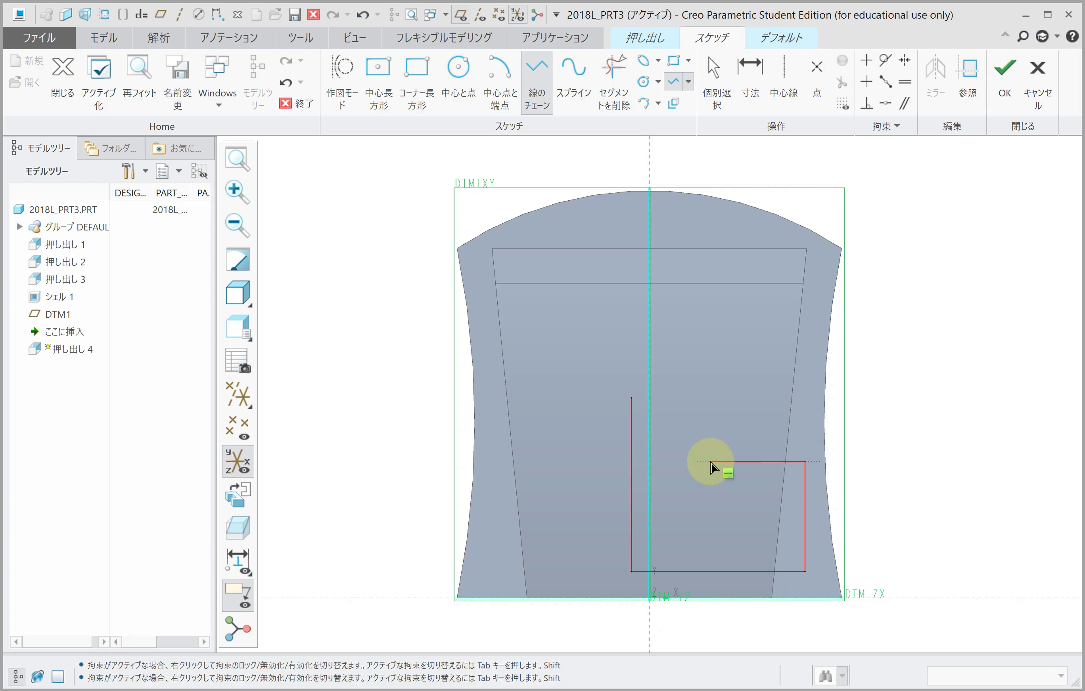
pyautogui.click(725, 461)
pyautogui.click(725, 399)
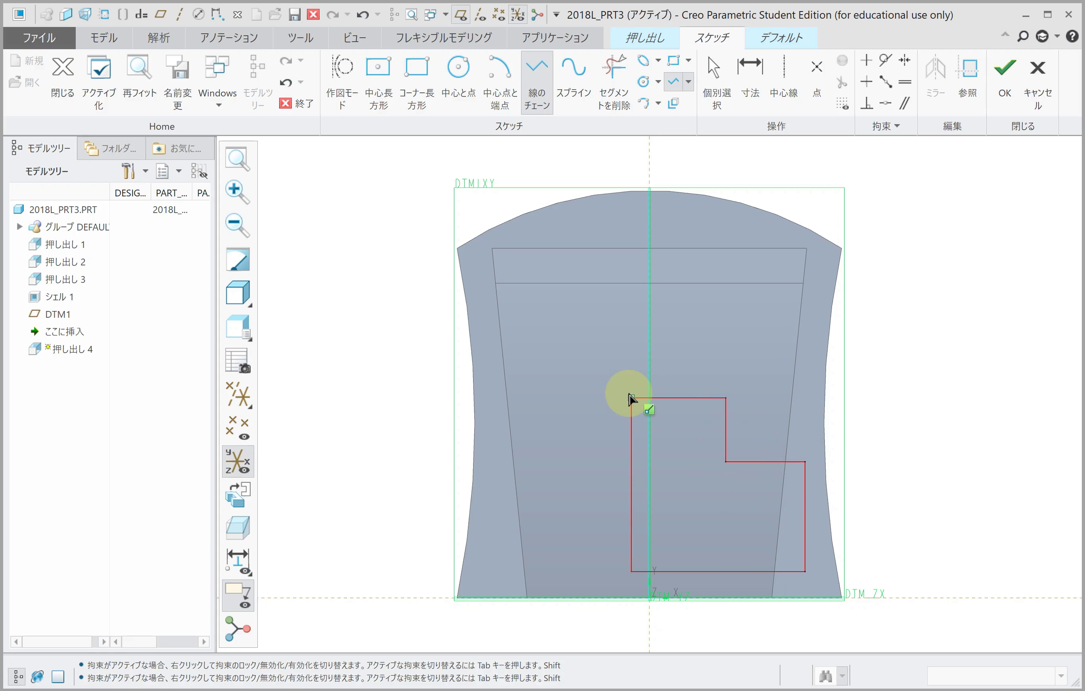
pyautogui.click(630, 397)
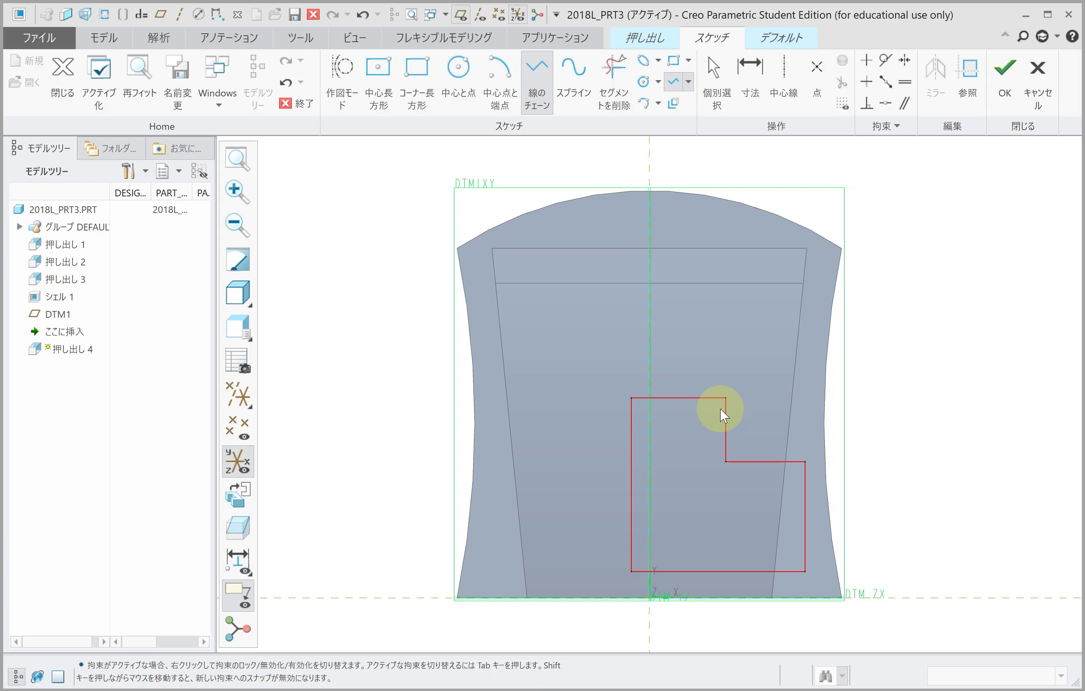
pyautogui.middleClick(720, 408)
# Set the bottom offset to 10 and the step height to 70.
pyautogui.click(744, 107)
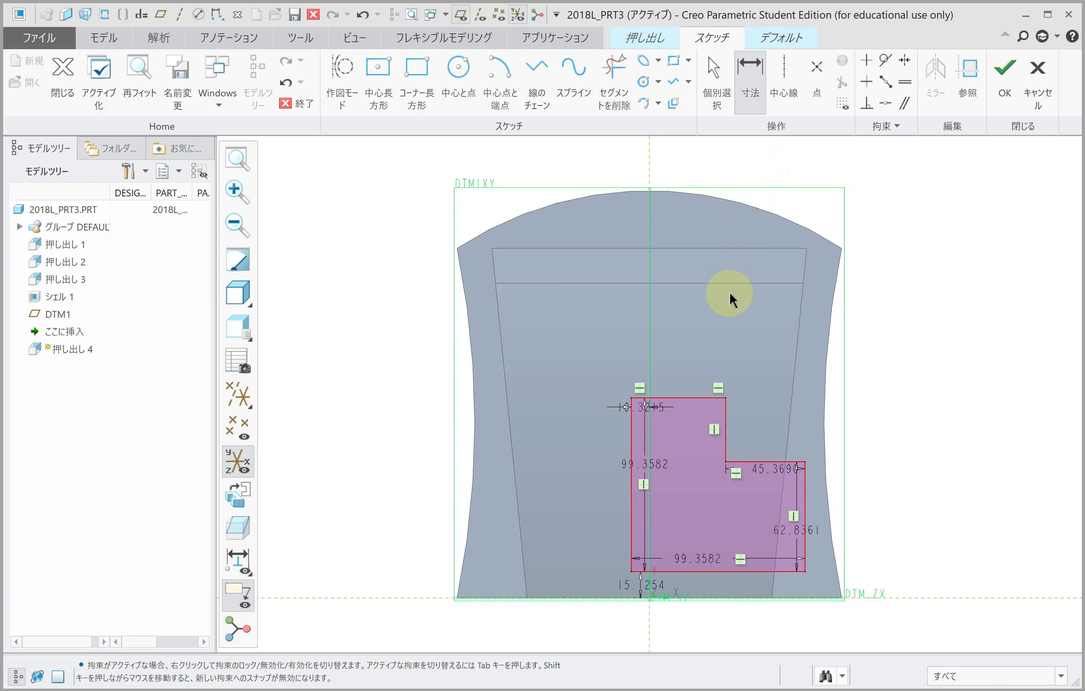
pyautogui.doubleClick(643, 584)
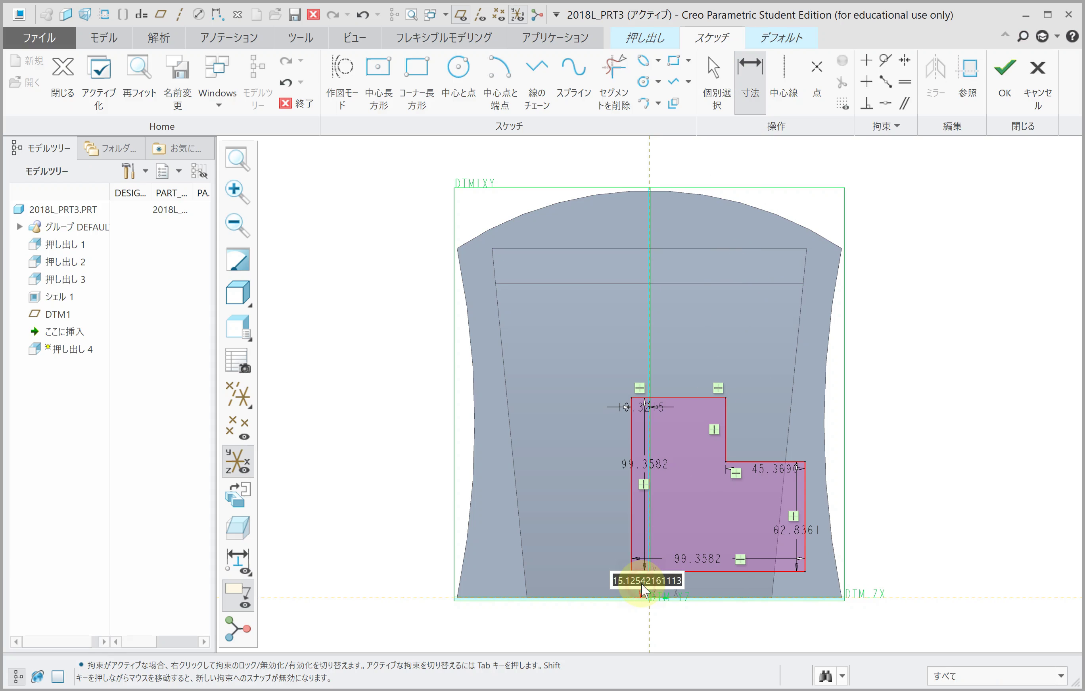
pyautogui.write('10')
pyautogui.press('Return')
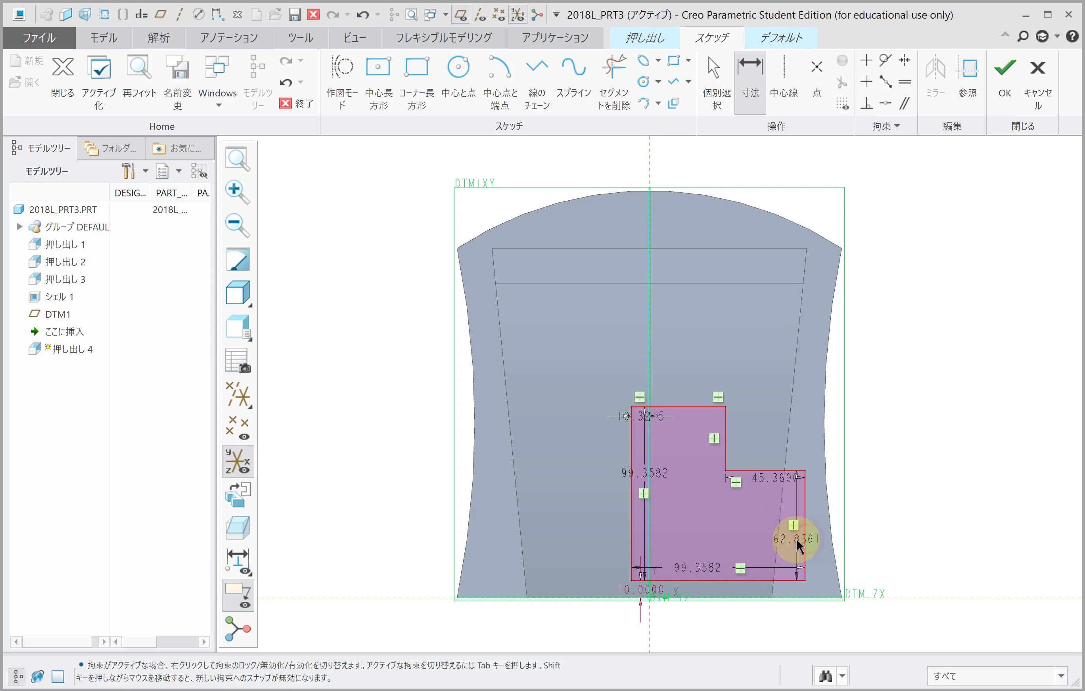
pyautogui.doubleClick(794, 539)
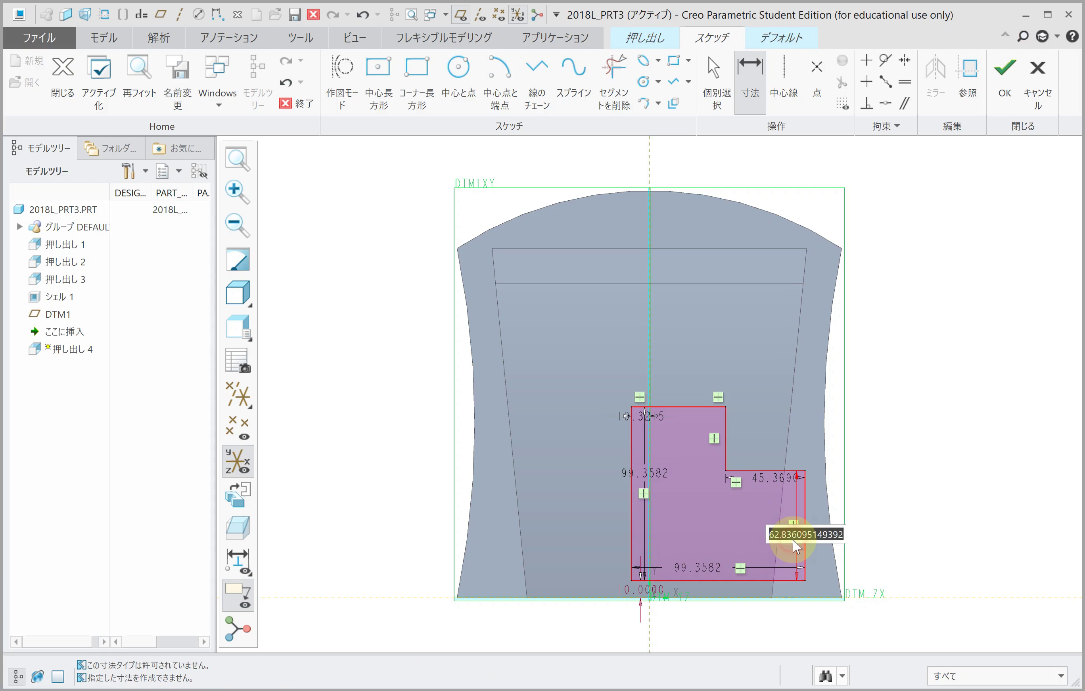
pyautogui.write('70')
pyautogui.press('Return')
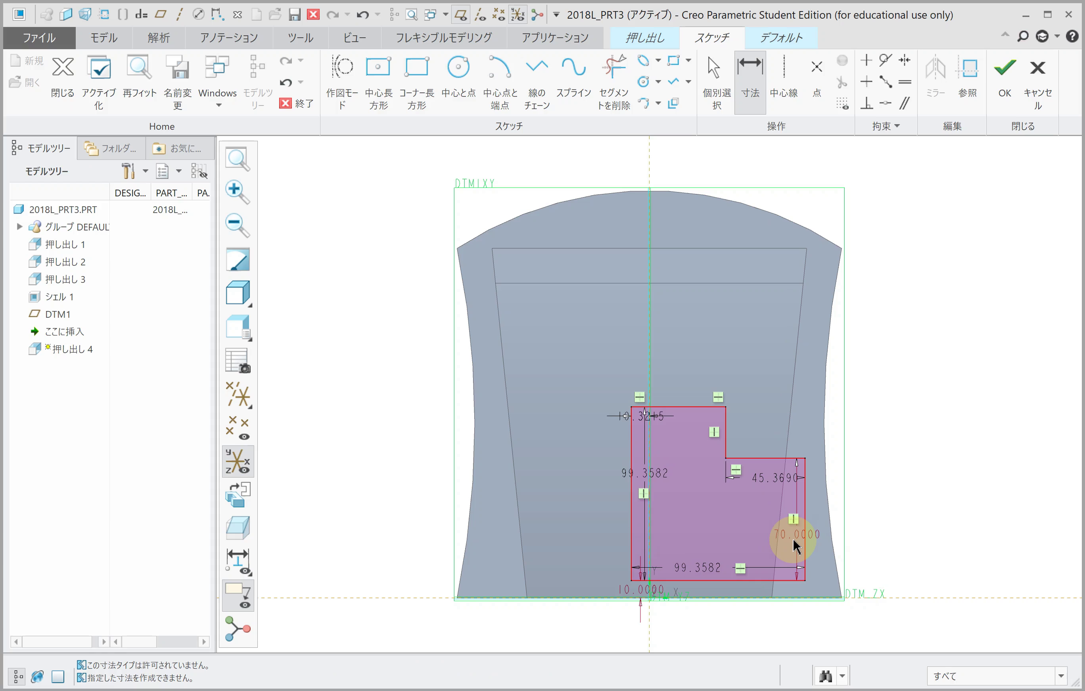
# Dimension the overall height 130 from DTM_ZX and the left edge 10 from the centreline.
pyautogui.click(684, 405)
pyautogui.click(889, 595)
pyautogui.middleClick(896, 514)
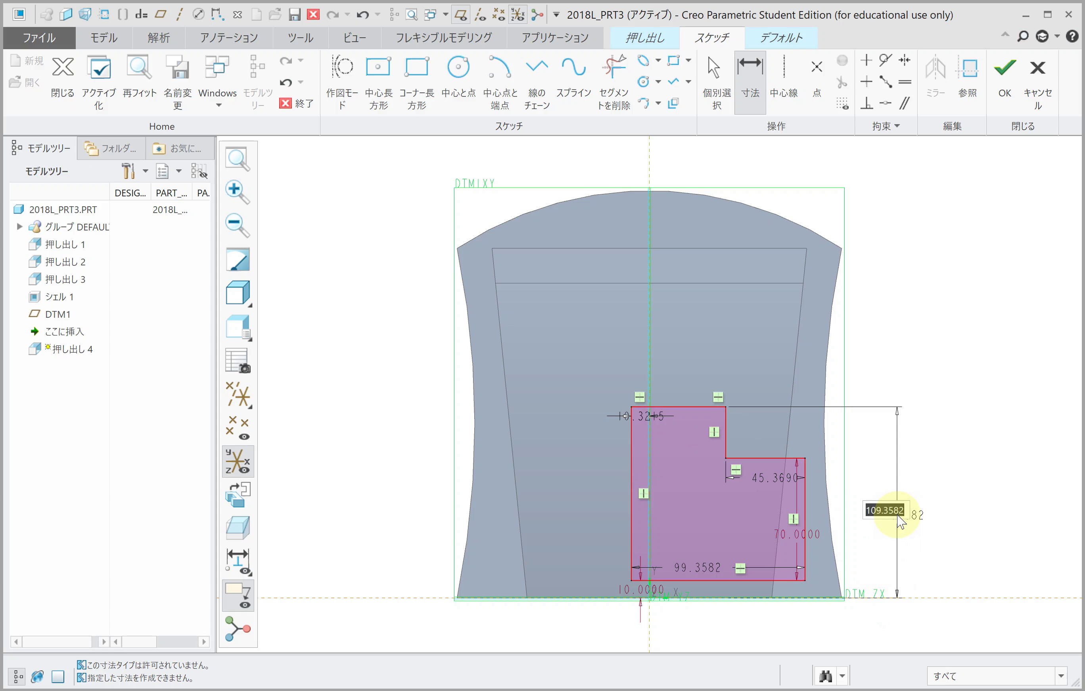
pyautogui.write('130')
pyautogui.press('Return')
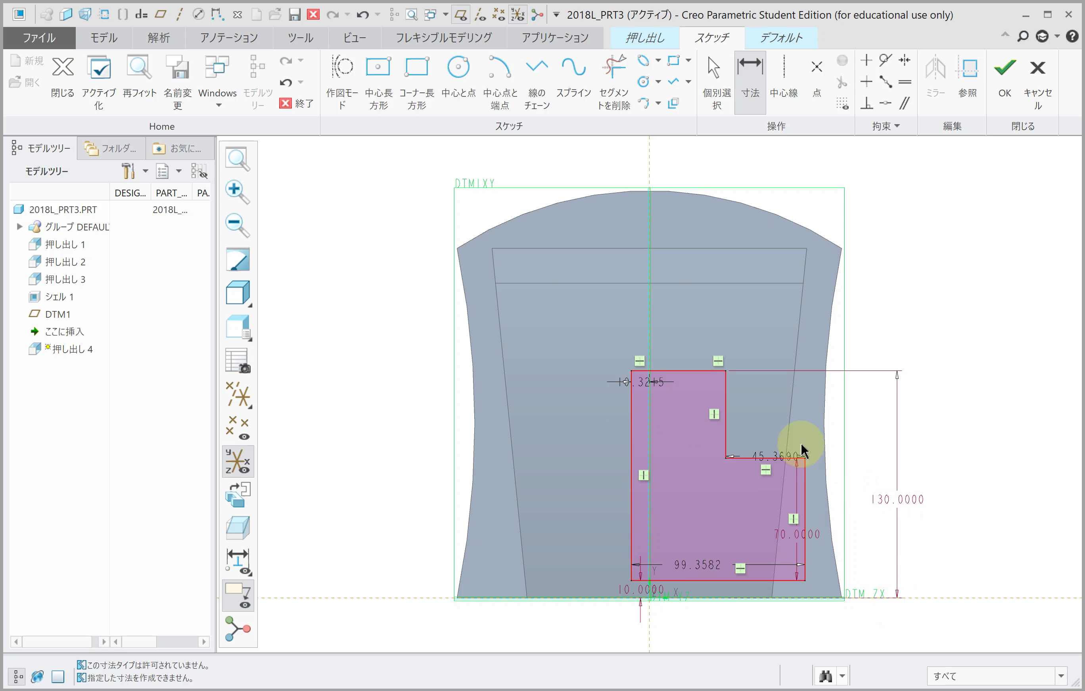
pyautogui.scroll(-1, 801, 443)
pyautogui.scroll(1, 735, 560)
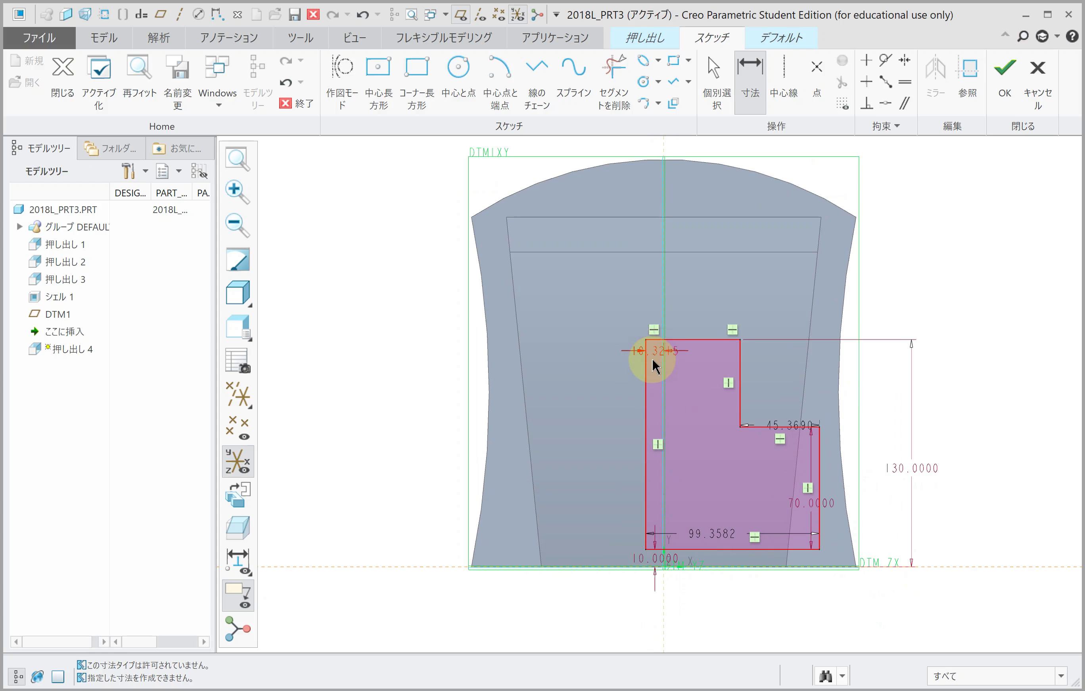
pyautogui.middleClick(651, 351)
pyautogui.write('10')
pyautogui.press('Return')
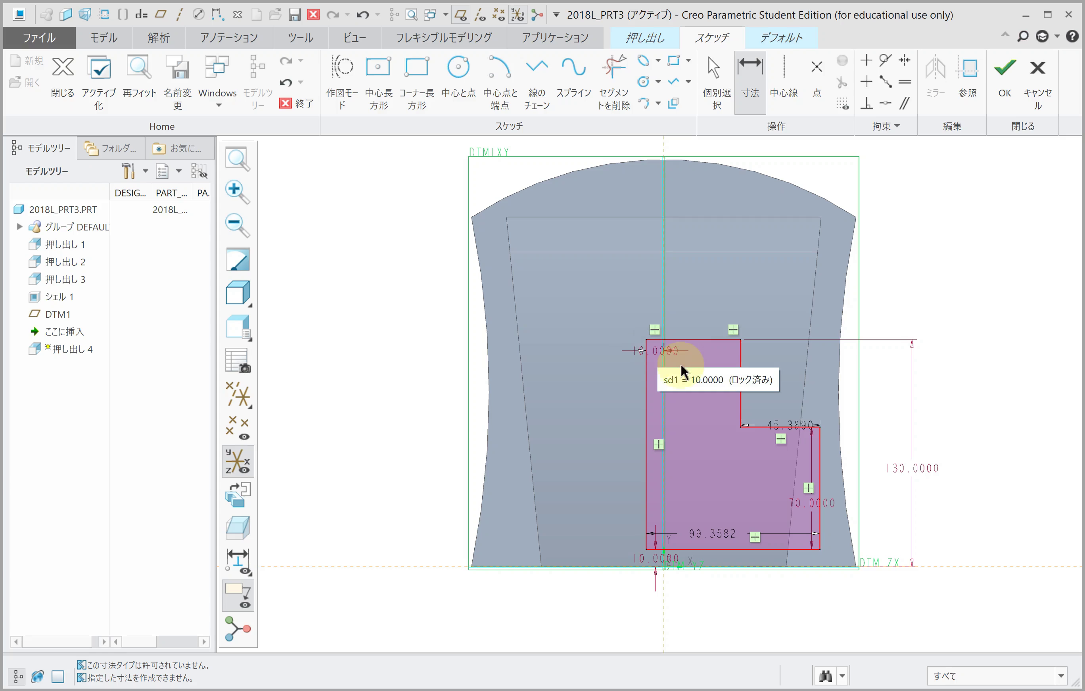
# Dimension the top width as 60 and the overall width as 90.
pyautogui.click(739, 364)
pyautogui.click(664, 313)
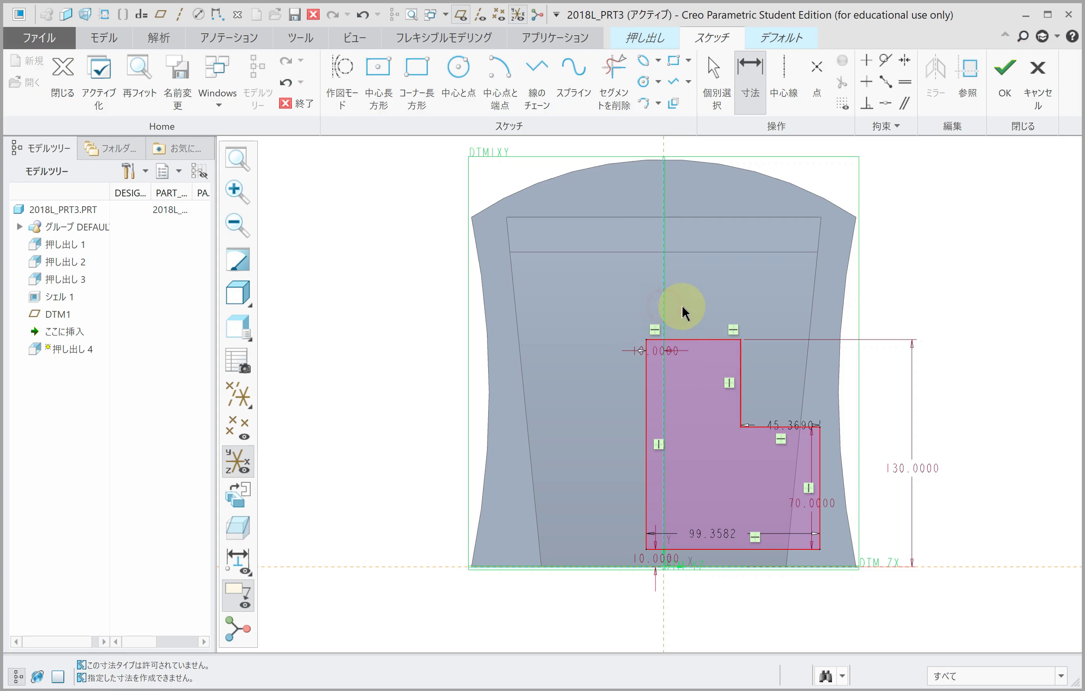
pyautogui.middleClick(682, 310)
pyautogui.write('60')
pyautogui.press('Return')
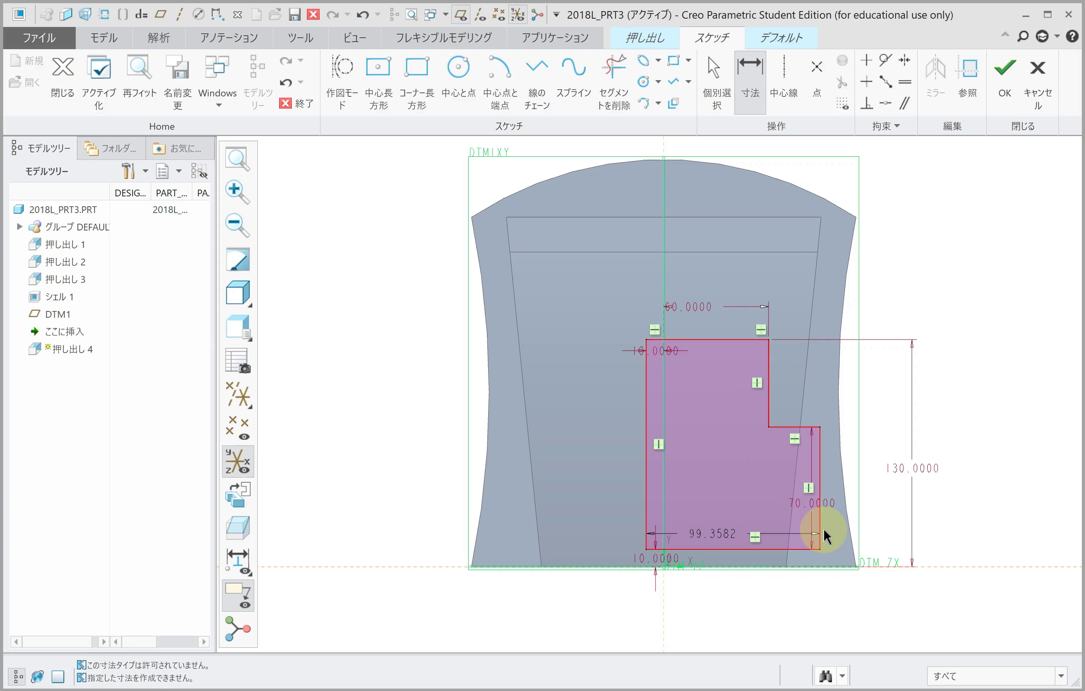
pyautogui.click(666, 604)
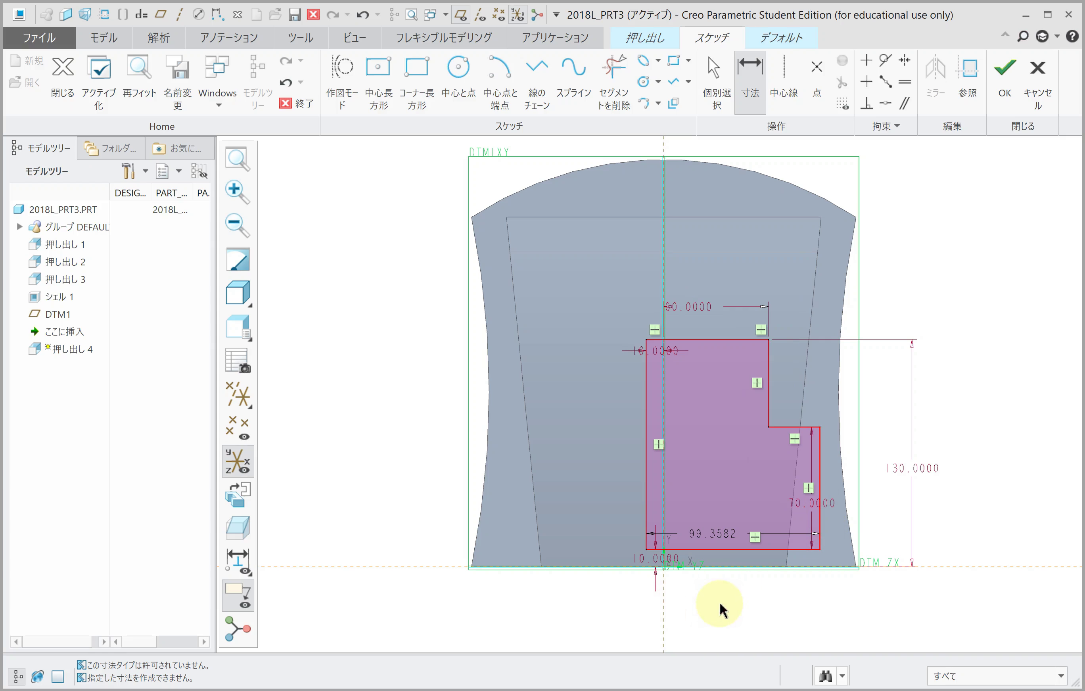
pyautogui.middleClick(719, 603)
pyautogui.write('90')
pyautogui.press('Return')
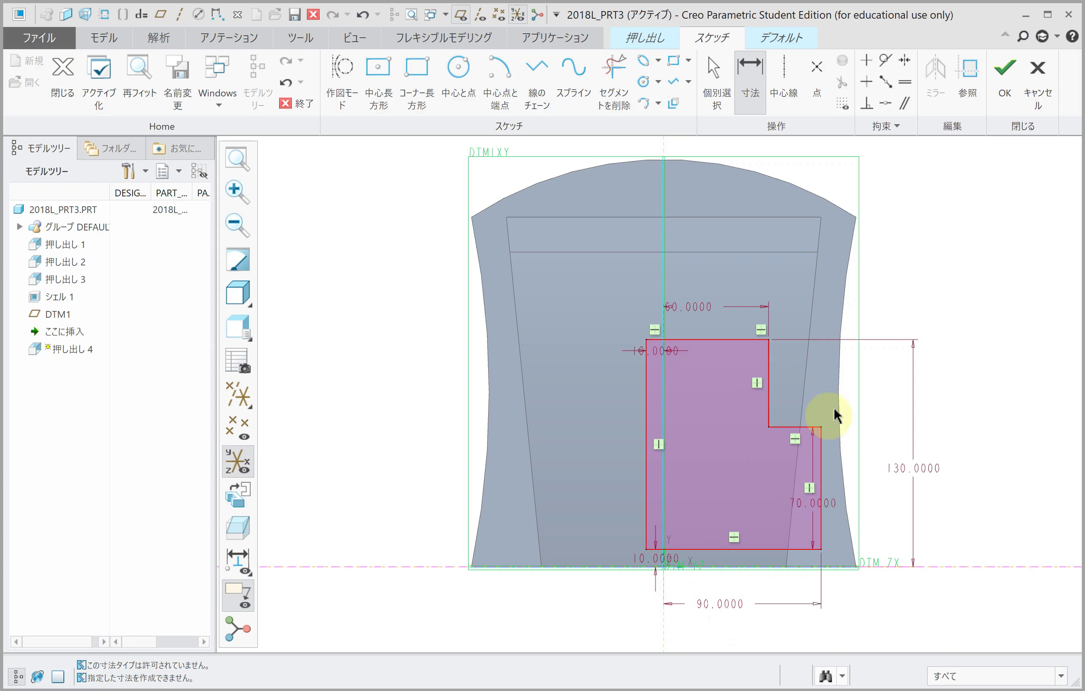
# Flip the stepped-profile extrusion toward the part and extrude it To Selected back surface.
pyautogui.click(1005, 68)
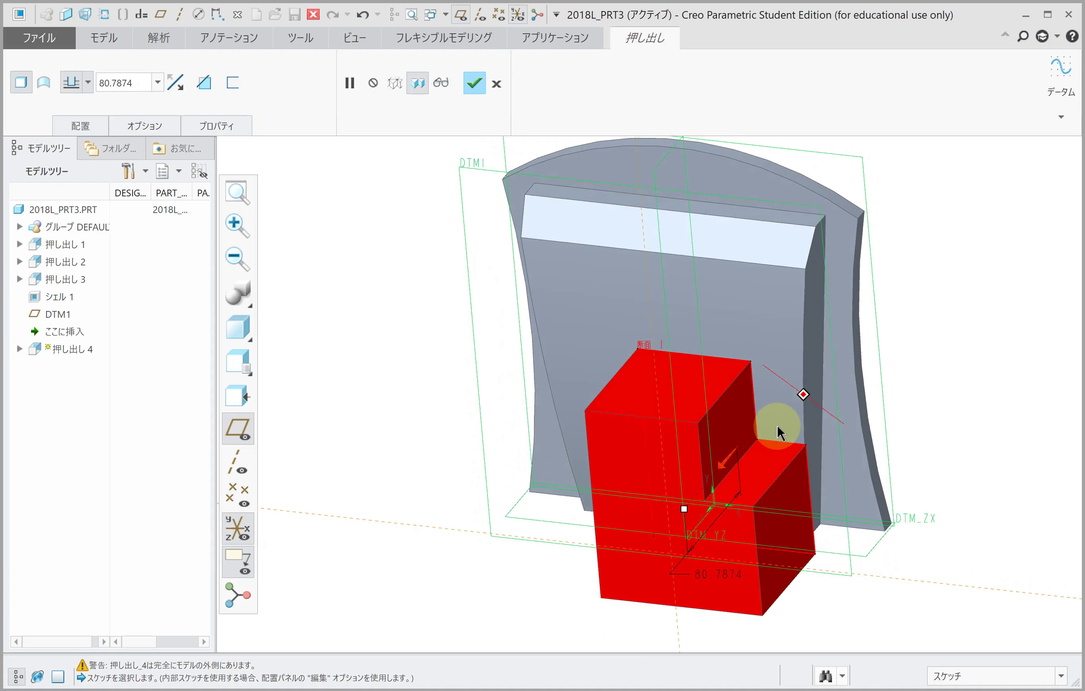
pyautogui.click(182, 87)
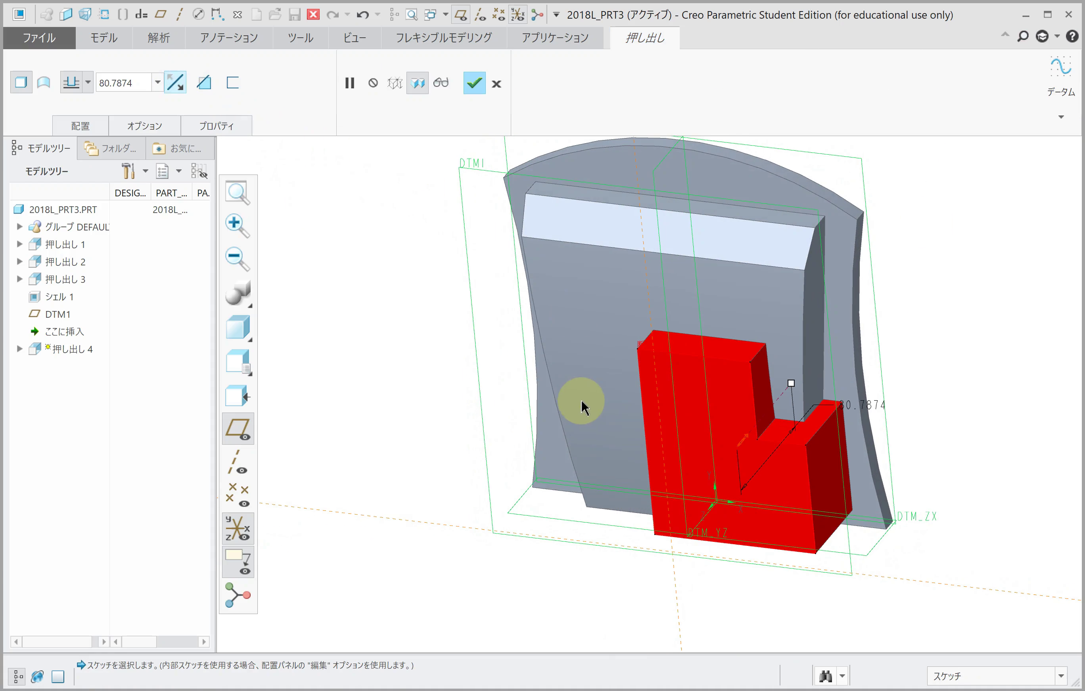
pyautogui.moveTo(580, 400)
pyautogui.mouseDown(button='middle')
pyautogui.moveTo(558, 404)
pyautogui.moveTo(564, 395)
pyautogui.mouseUp(button='middle')
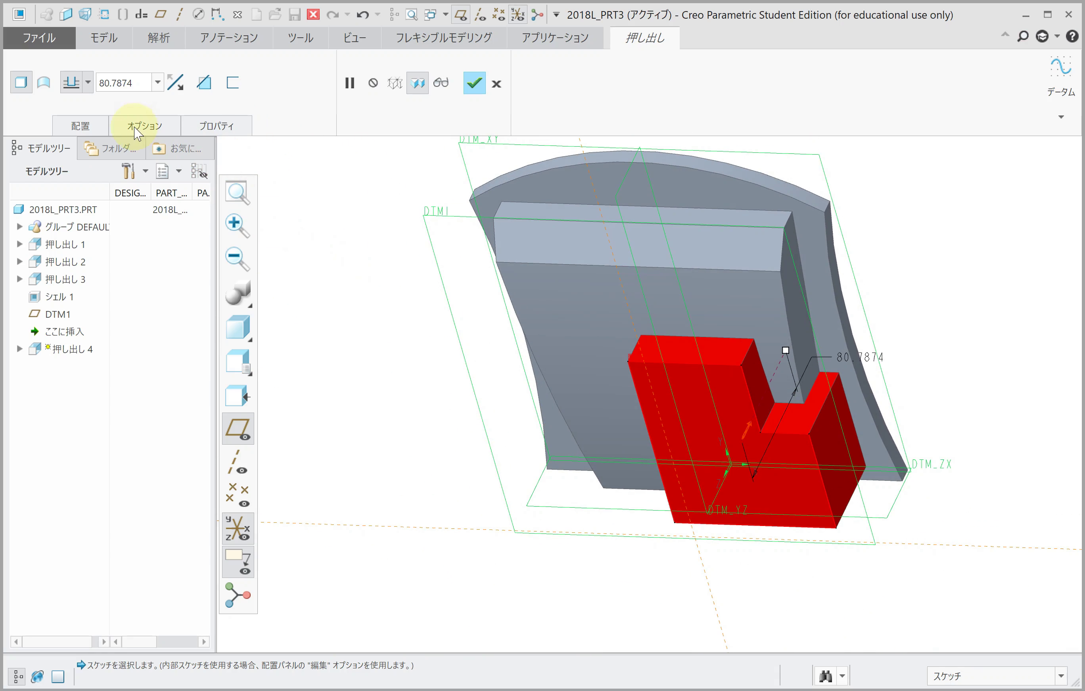
pyautogui.click(90, 85)
pyautogui.click(73, 201)
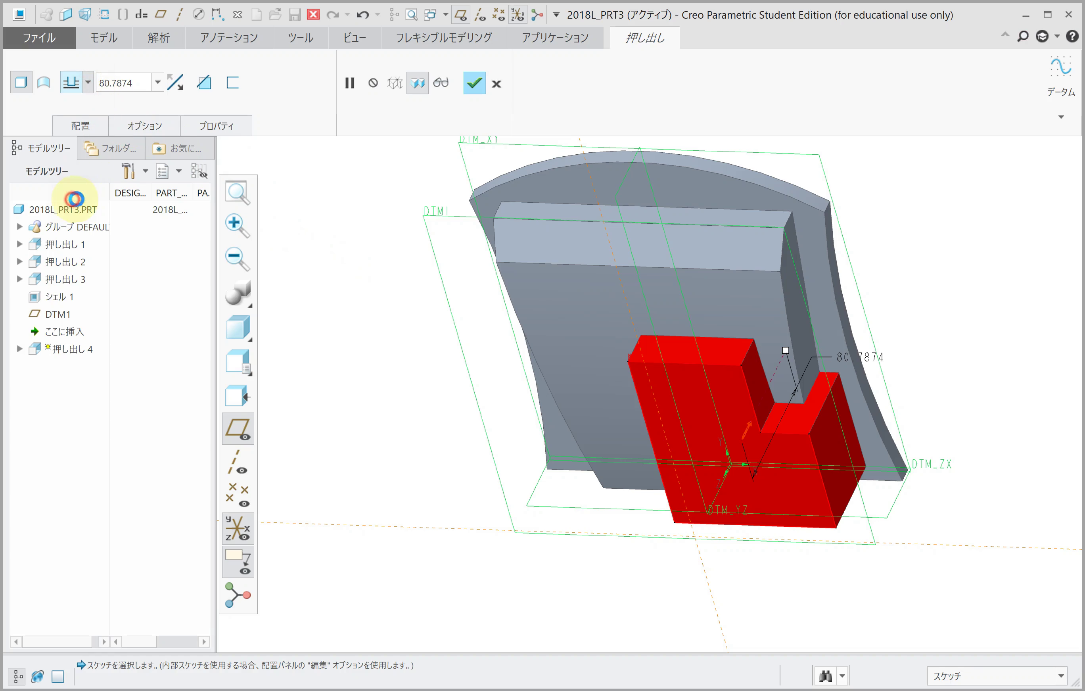
pyautogui.click(784, 374)
pyautogui.moveTo(780, 383)
pyautogui.mouseDown(button='middle')
pyautogui.moveTo(756, 475)
pyautogui.moveTo(791, 356)
pyautogui.moveTo(727, 382)
pyautogui.moveTo(479, 250)
pyautogui.mouseUp(button='middle')
pyautogui.middleClick(798, 342)
# Sketch on DTM1 an offset of the curved edge by 26.
pyautogui.click(363, 89)
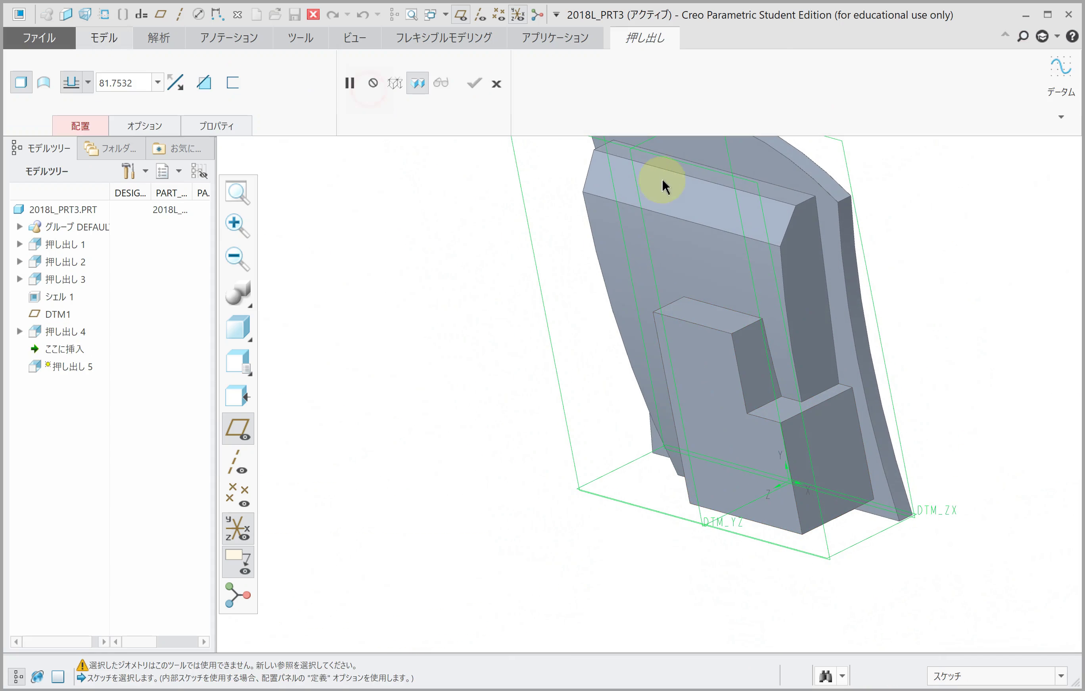
pyautogui.click(632, 162)
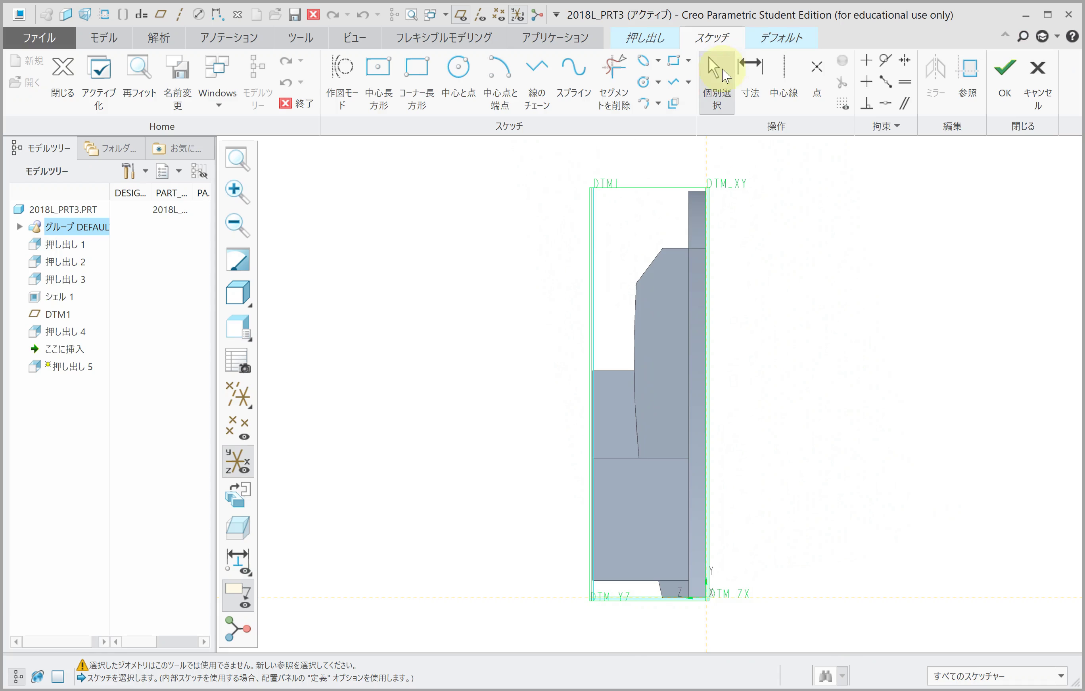
pyautogui.click(759, 39)
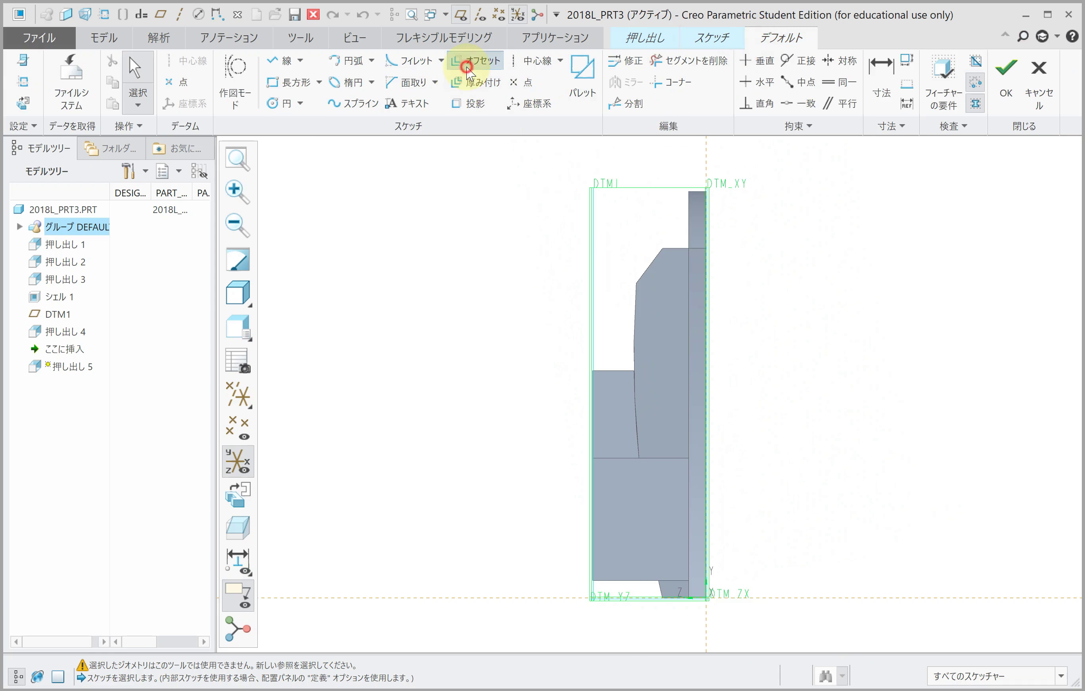
pyautogui.click(475, 60)
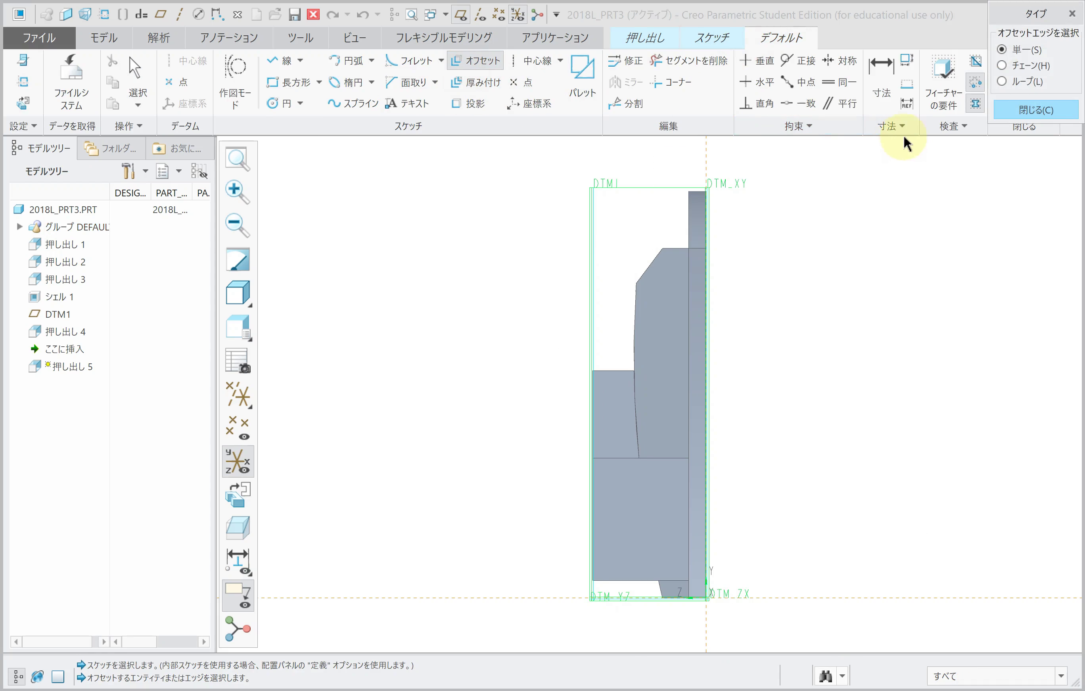
pyautogui.click(647, 424)
pyautogui.write('26')
pyautogui.press('Return')
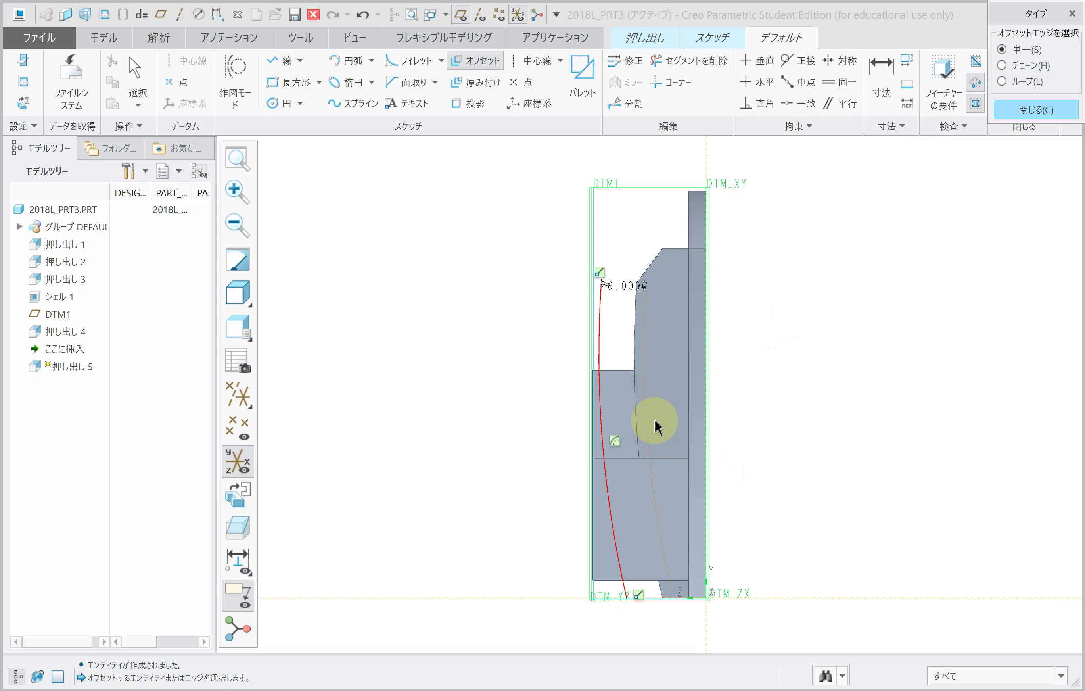
pyautogui.click(1031, 111)
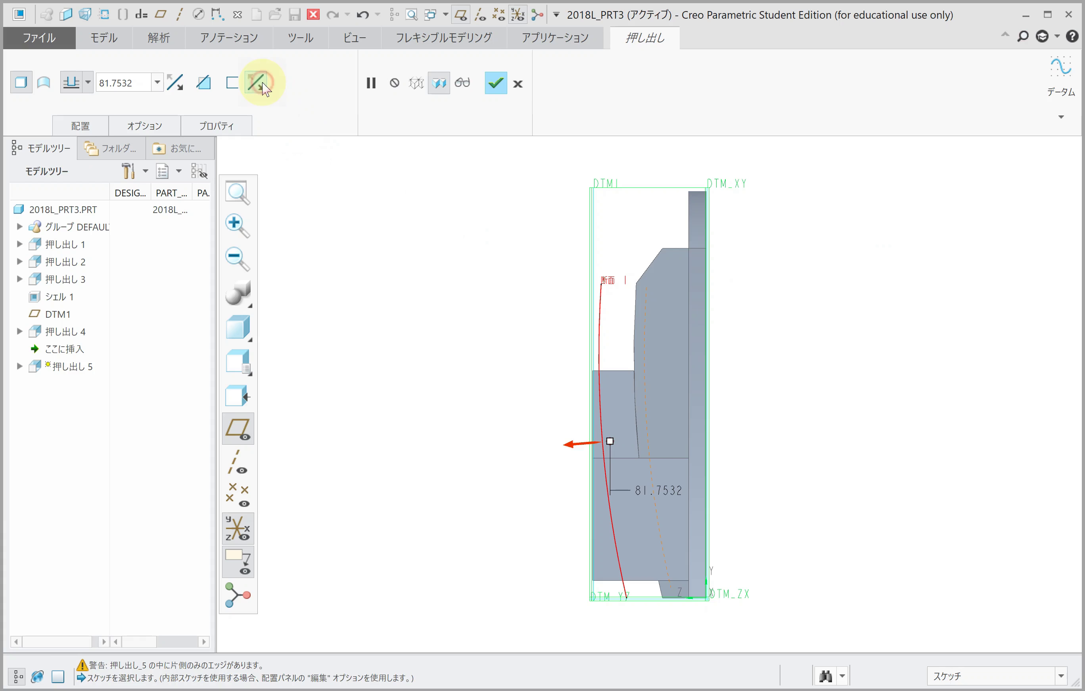
# Make the extrusion remove material Through All on both sides and finish the cut.
pyautogui.click(85, 84)
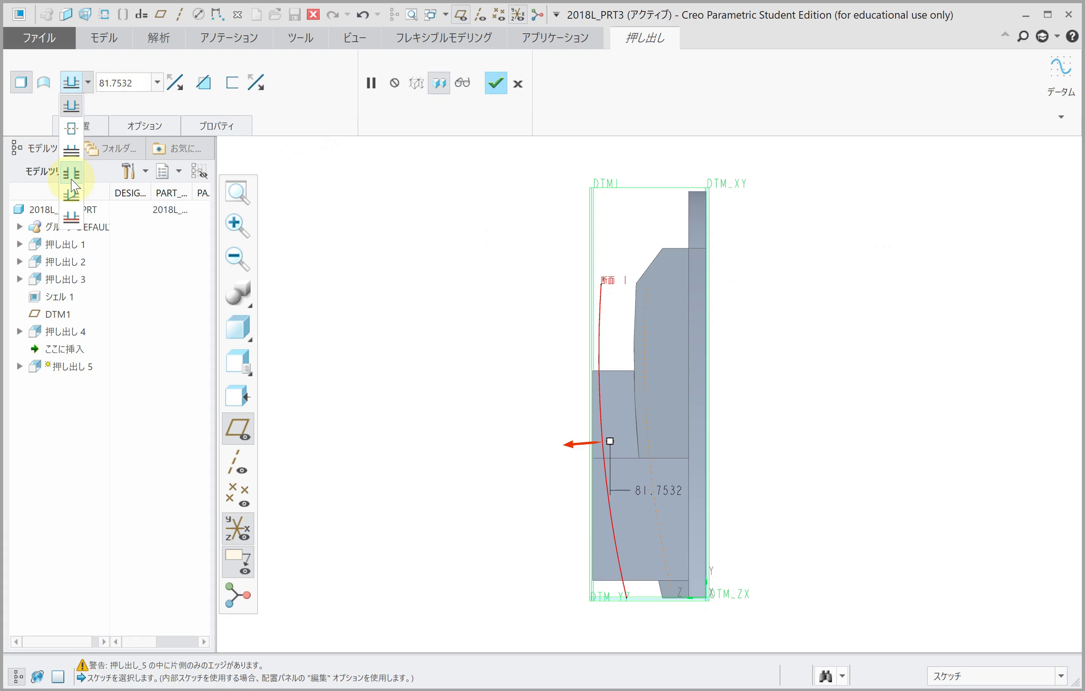
pyautogui.click(69, 155)
pyautogui.click(209, 85)
pyautogui.click(144, 125)
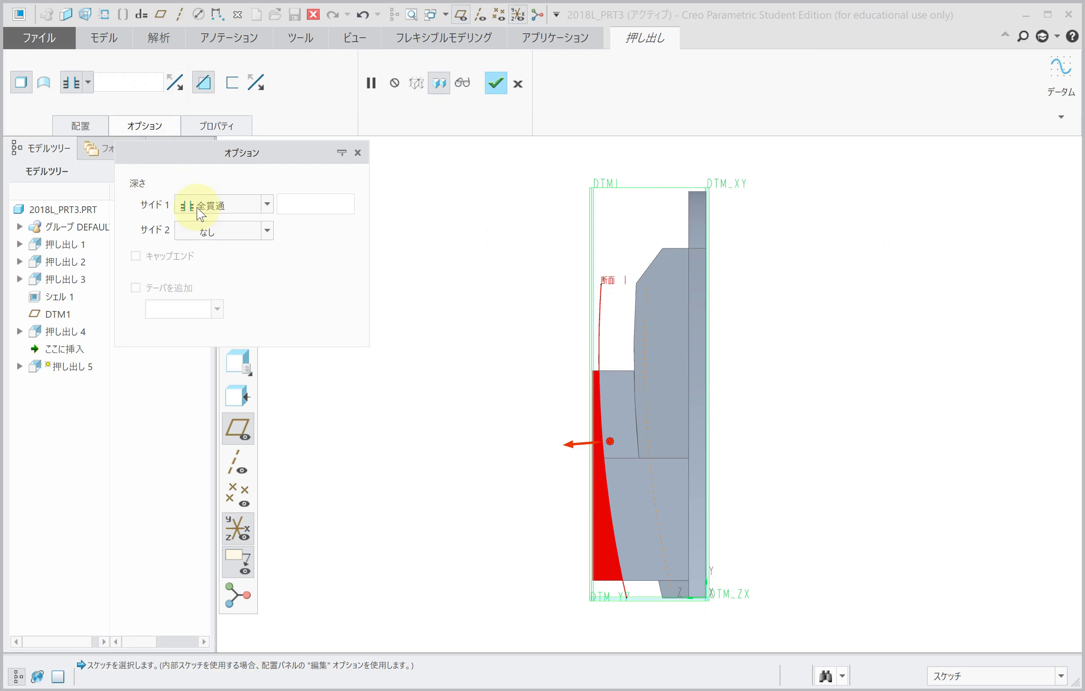
pyautogui.click(205, 231)
pyautogui.click(231, 287)
pyautogui.middleClick(501, 360)
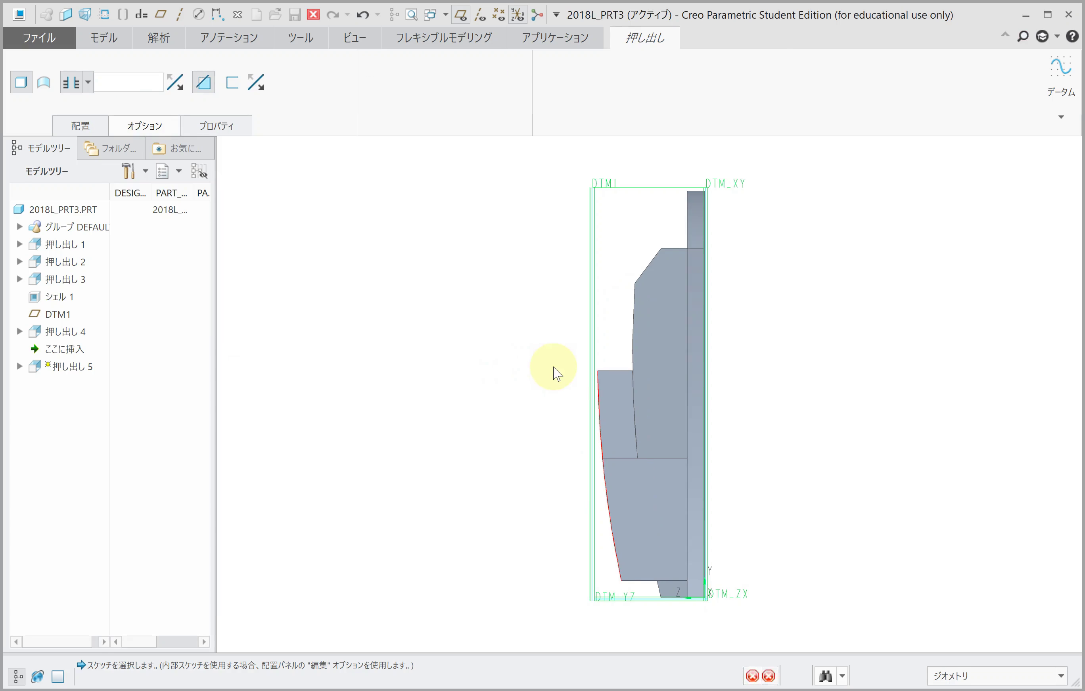
pyautogui.hotkey('ctrl', 'd')
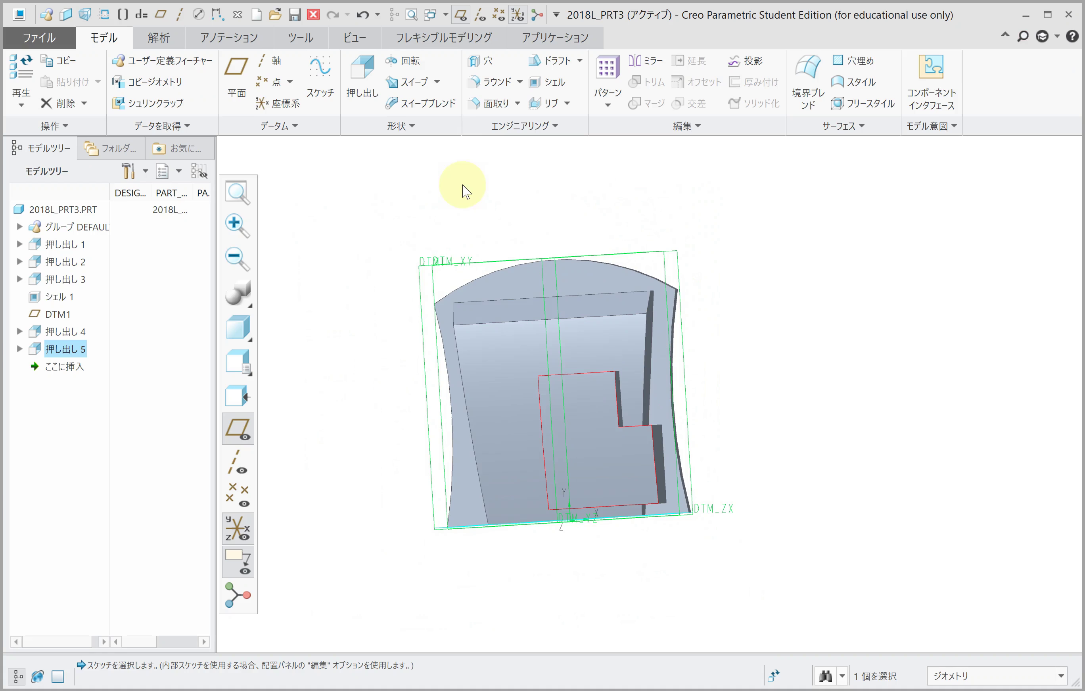
# Start an extrusion sketched on DTM1 and draw a corner rectangle.
pyautogui.click(363, 86)
pyautogui.moveTo(433, 264); pyautogui.dragTo(402, 288, button='middle')
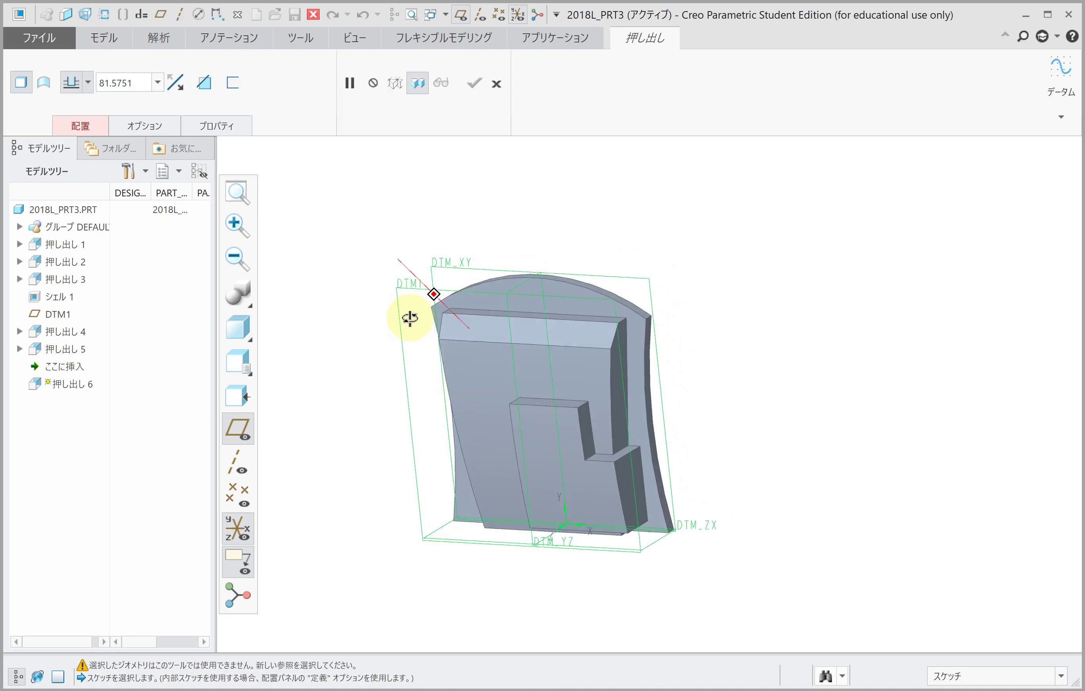
pyautogui.click(400, 293)
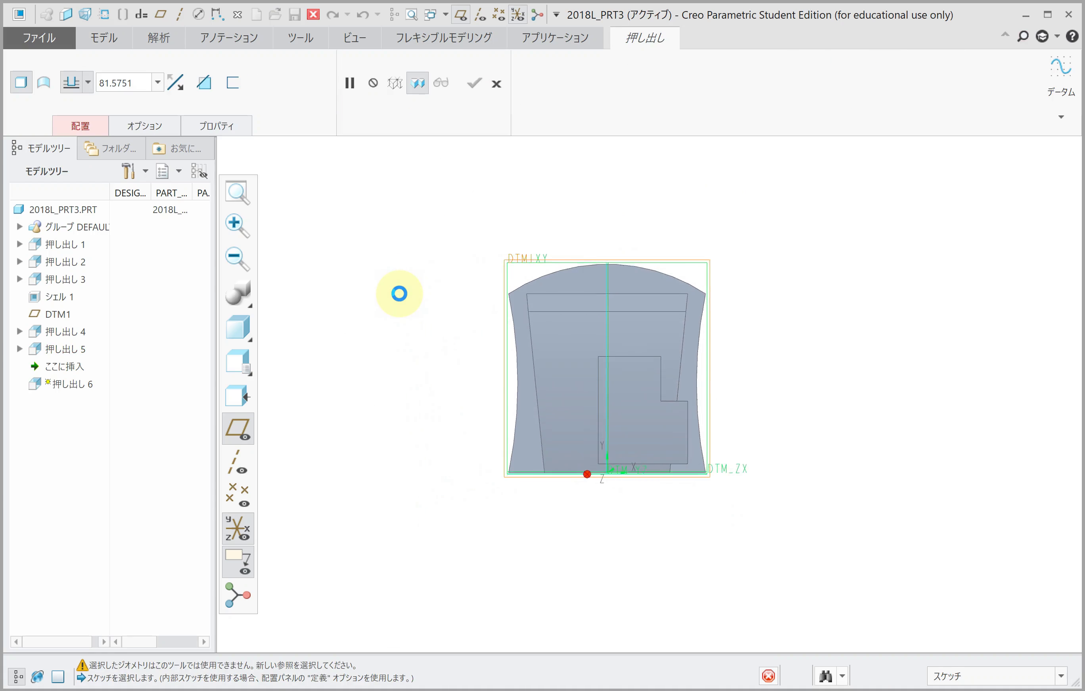
pyautogui.click(622, 467)
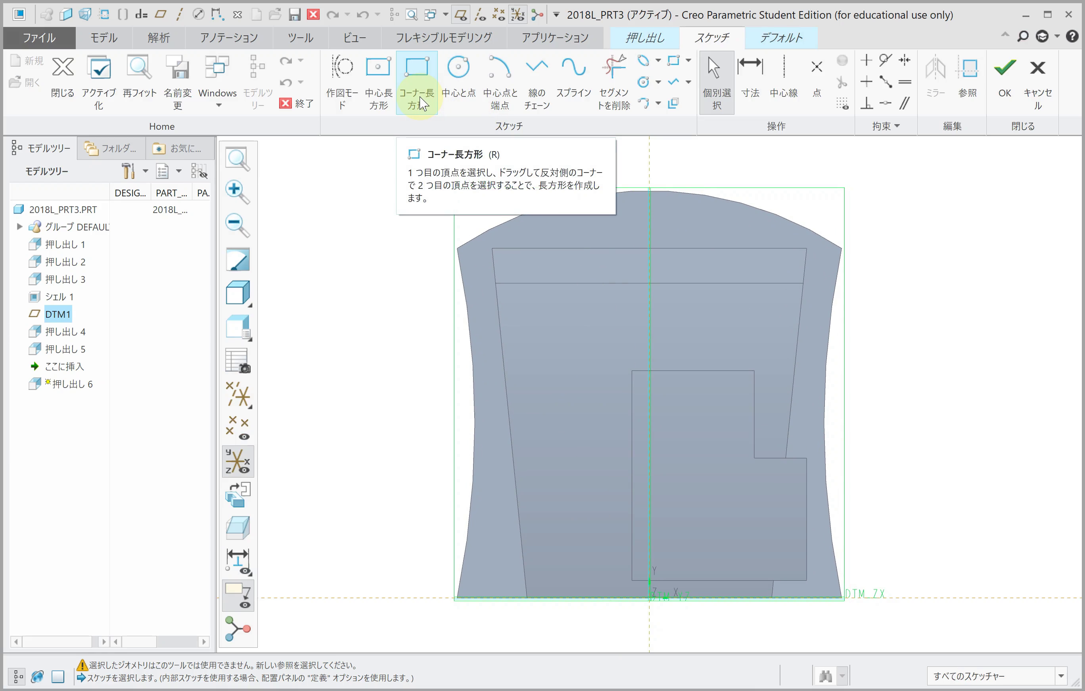
pyautogui.click(421, 99)
pyautogui.click(586, 474)
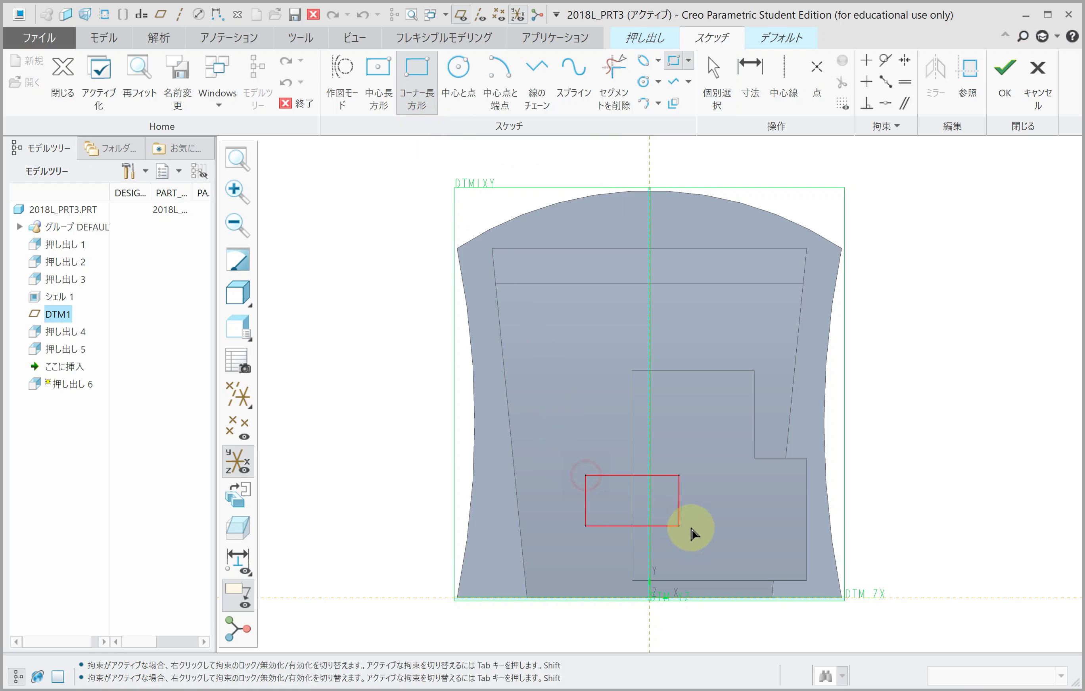
pyautogui.click(716, 536)
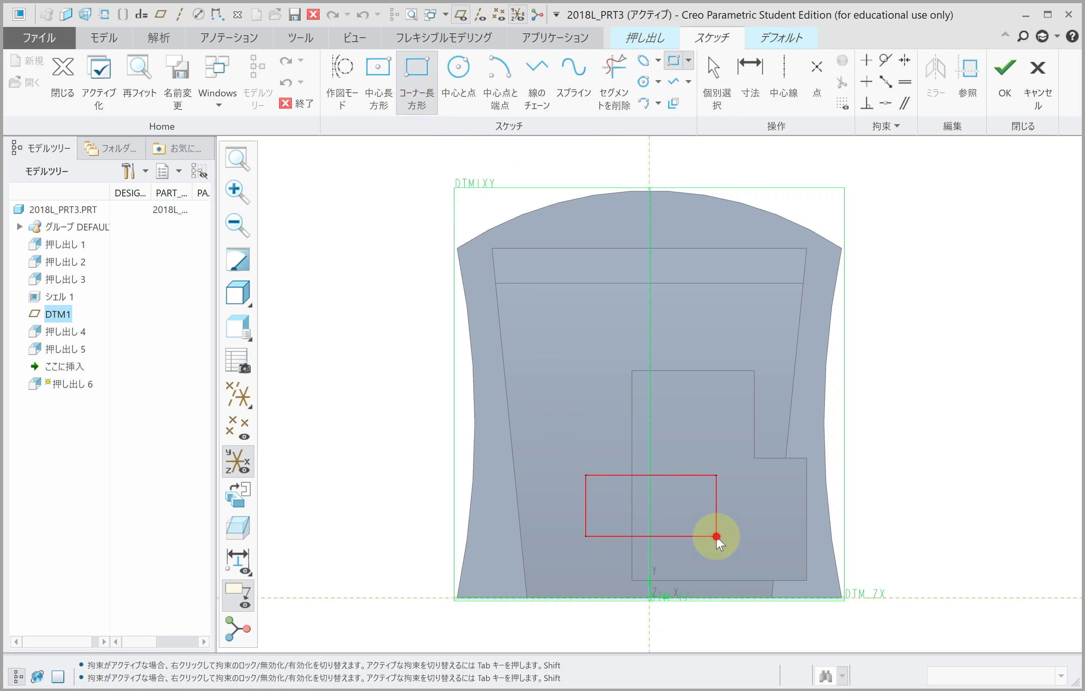
pyautogui.middleClick(675, 497)
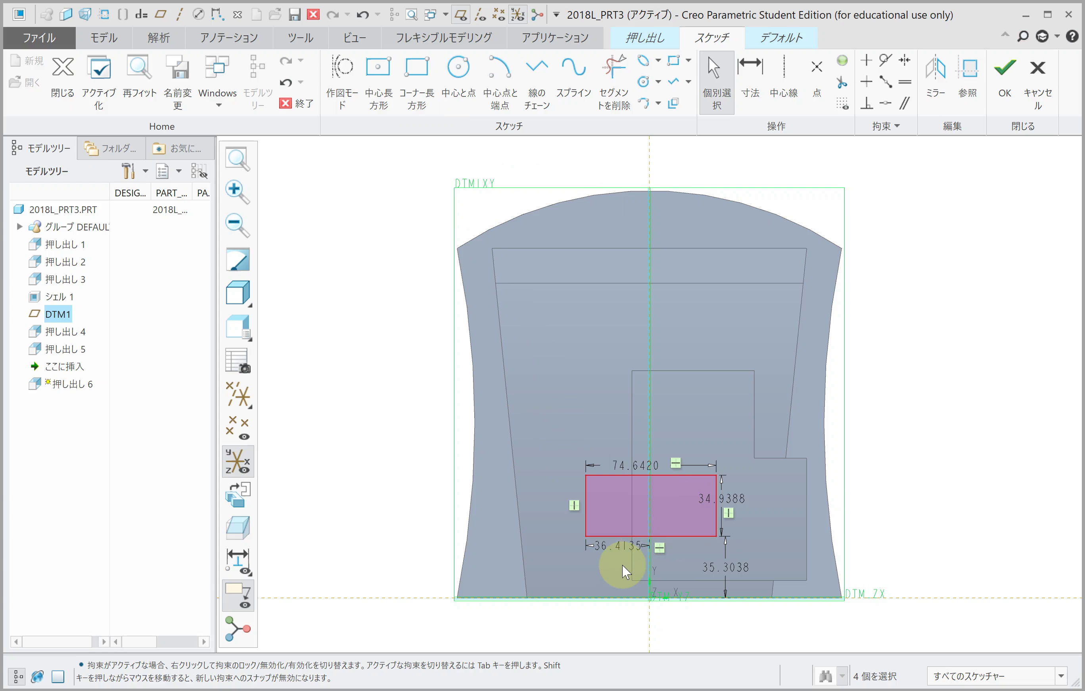
# Dimension the rectangle 30 left and 50 right of the centreline.
pyautogui.scroll(2, 621, 563)
pyautogui.doubleClick(610, 529)
pyautogui.write('30')
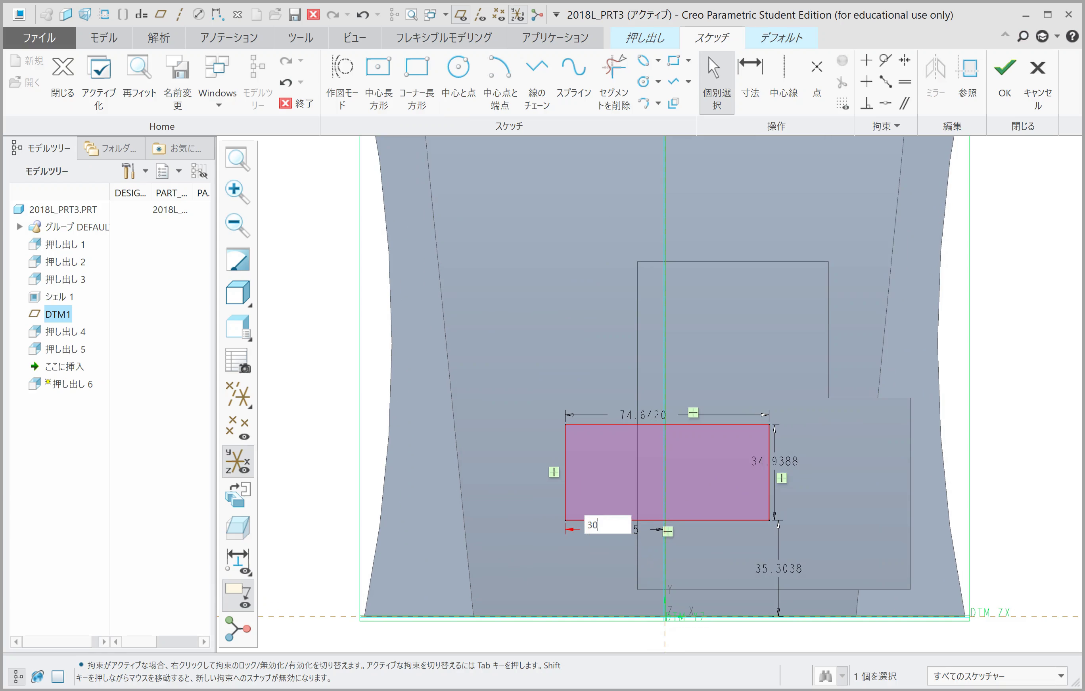
pyautogui.press('Return')
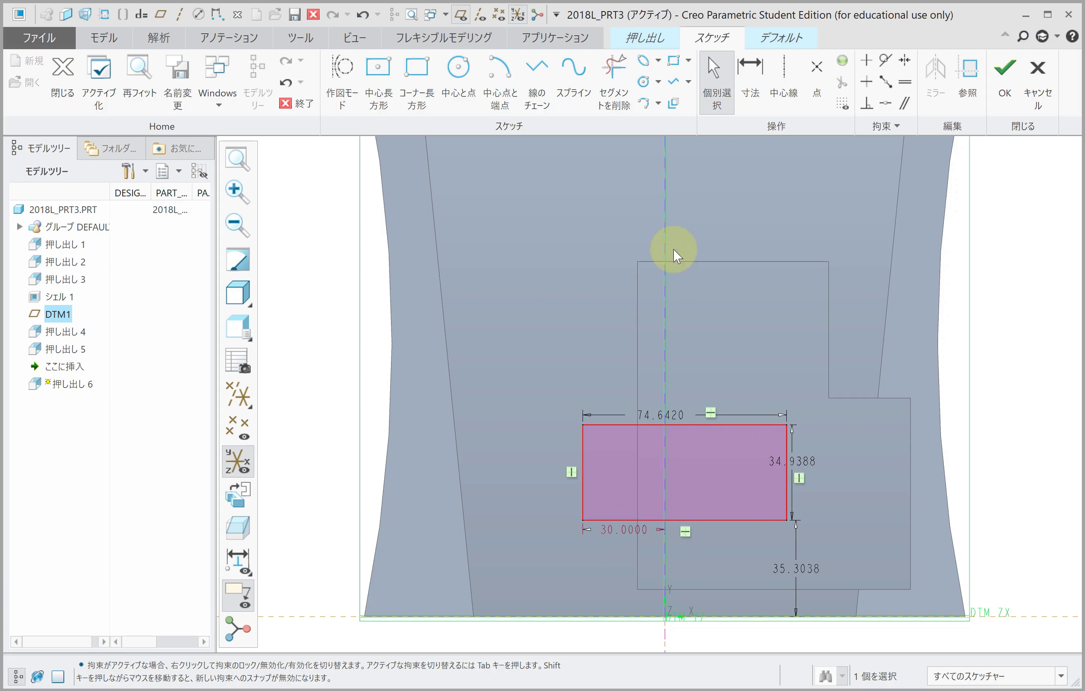
pyautogui.click(757, 89)
pyautogui.keyDown('shift'); pyautogui.moveTo(710, 597); pyautogui.dragTo(719, 461, button='middle'); pyautogui.keyUp('shift')
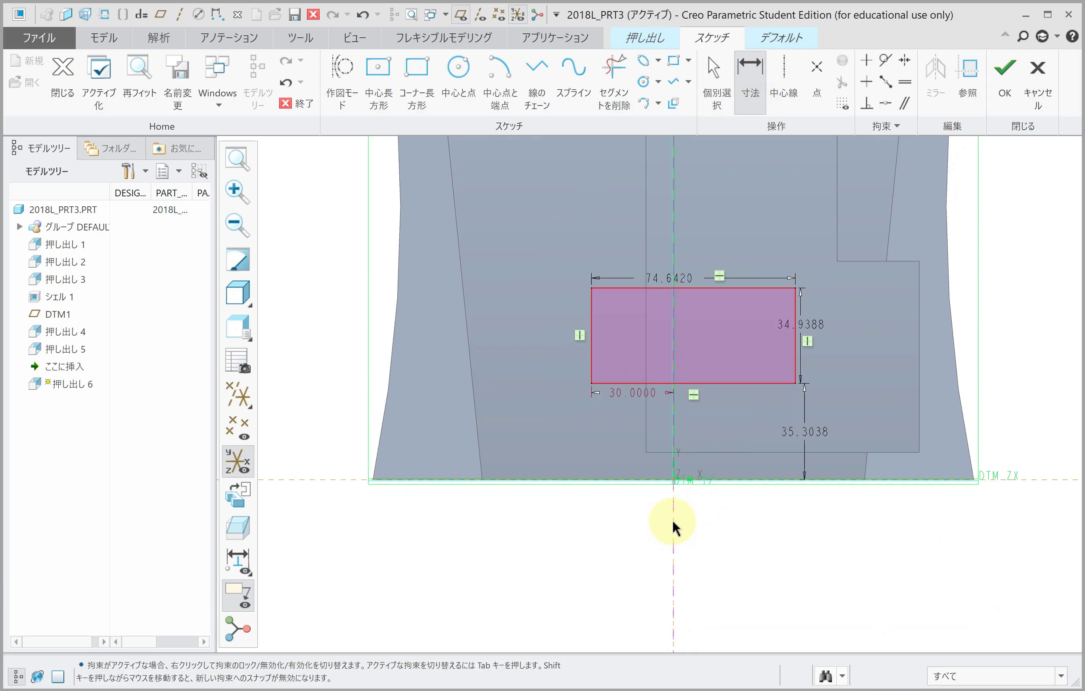
pyautogui.click(795, 350)
pyautogui.middleClick(754, 430)
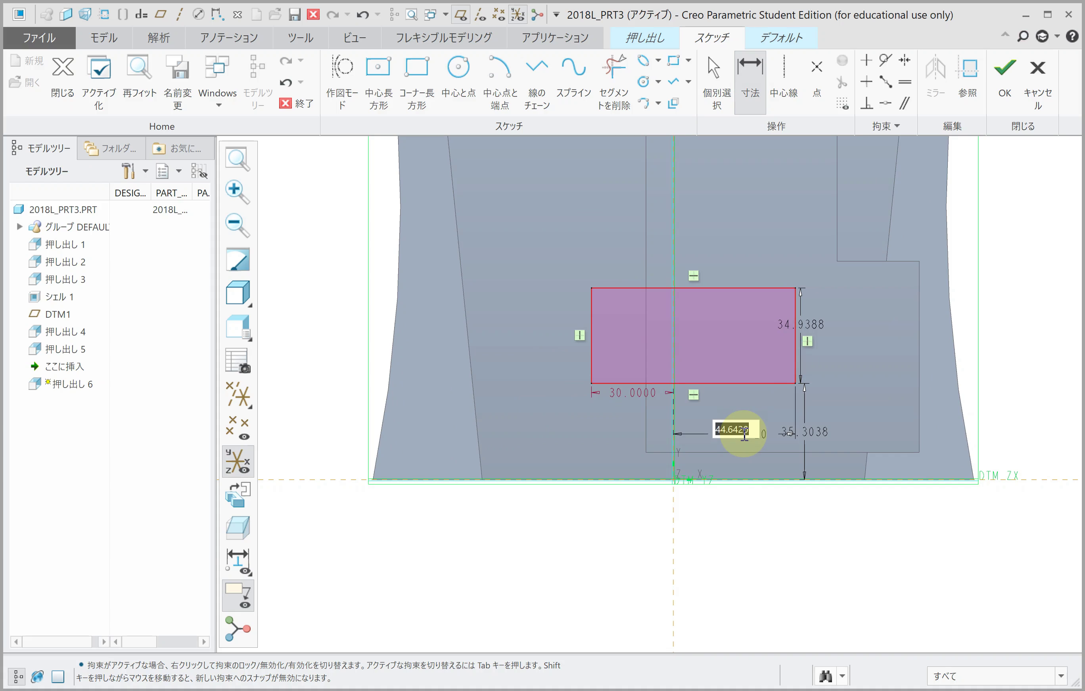
pyautogui.write('50')
pyautogui.press('Return')
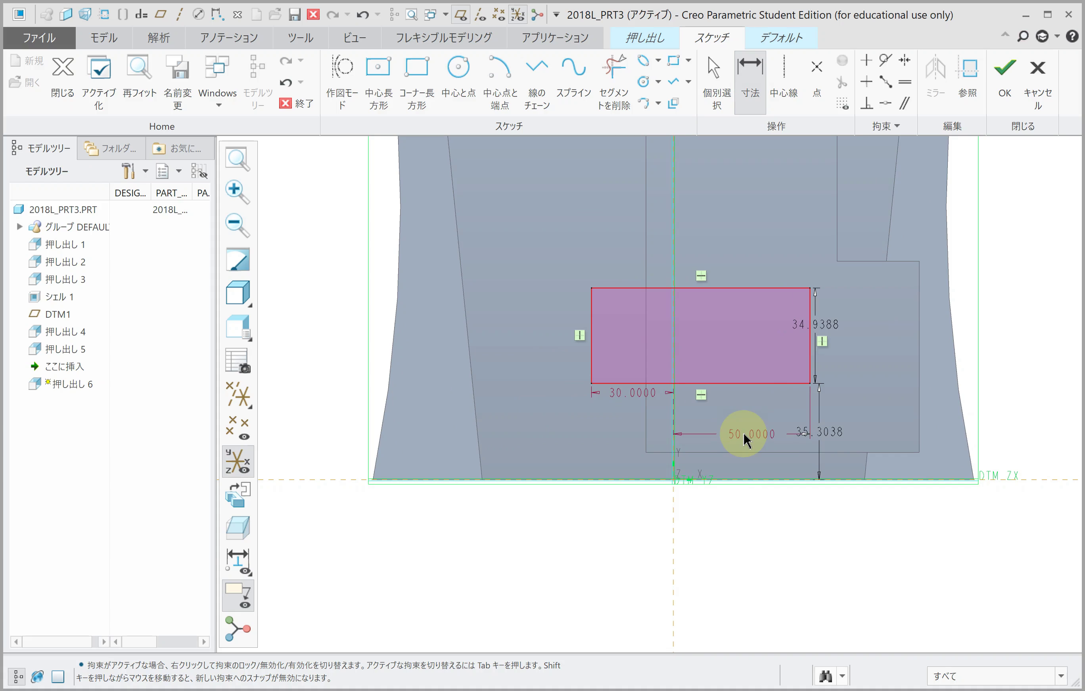
# Set the rectangle 20 above the base and 40 tall, and finish the sketch.
pyautogui.doubleClick(829, 434)
pyautogui.write('20')
pyautogui.press('Return')
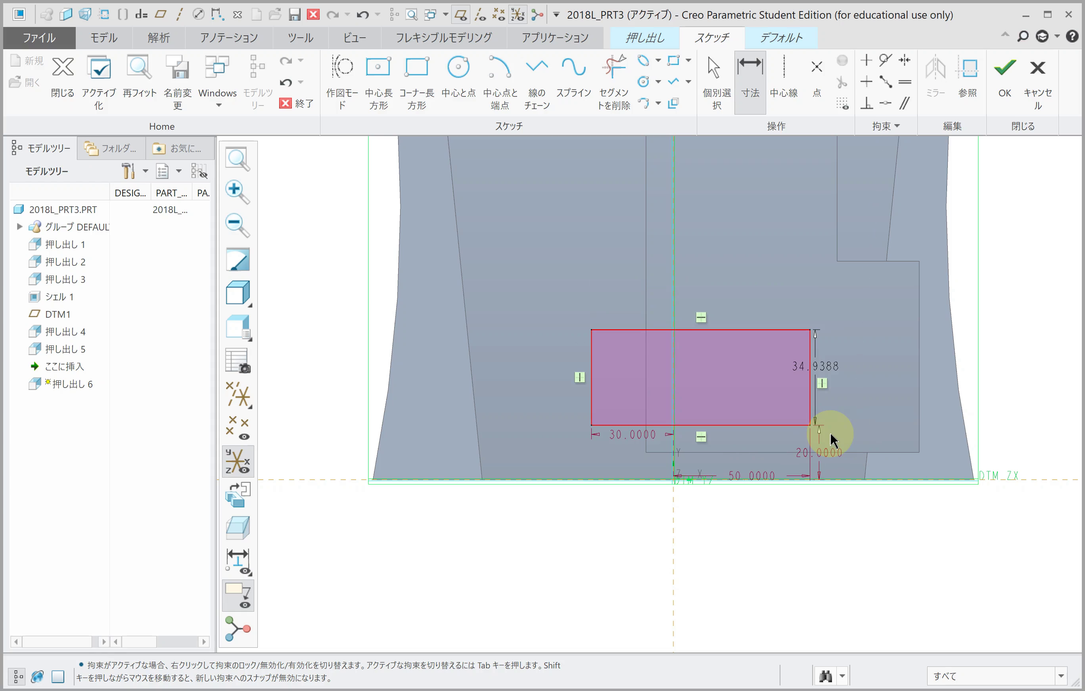
pyautogui.write('40')
pyautogui.press('Return')
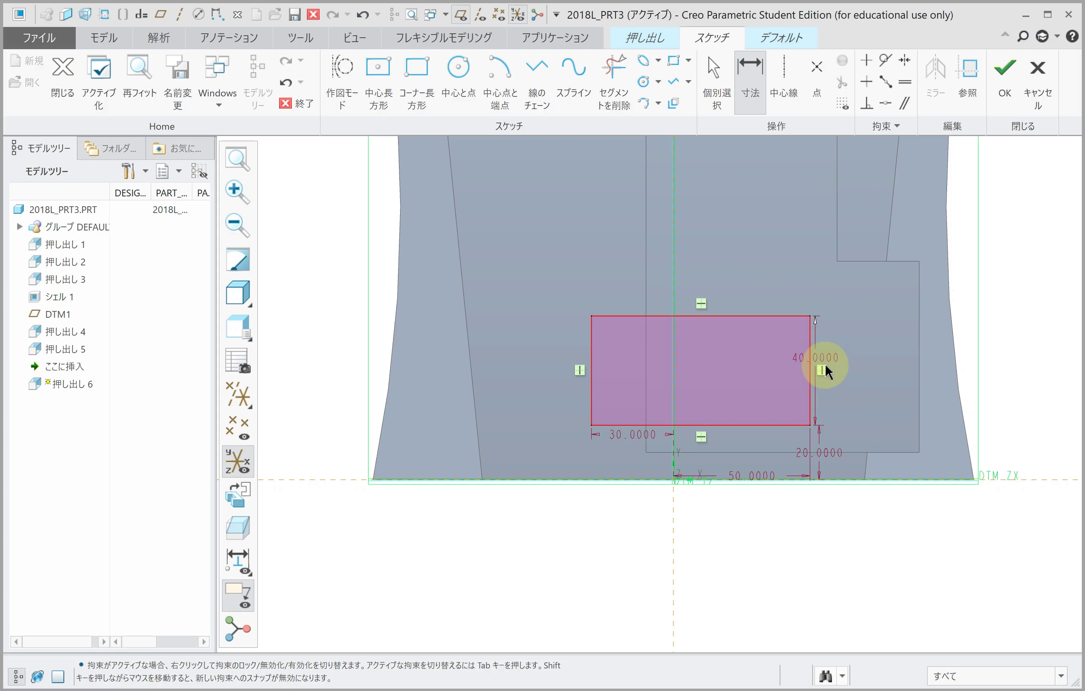
pyautogui.click(1004, 87)
# Extrude the rectangular block up to the selected part face.
pyautogui.moveTo(678, 334); pyautogui.dragTo(634, 358, button='middle')
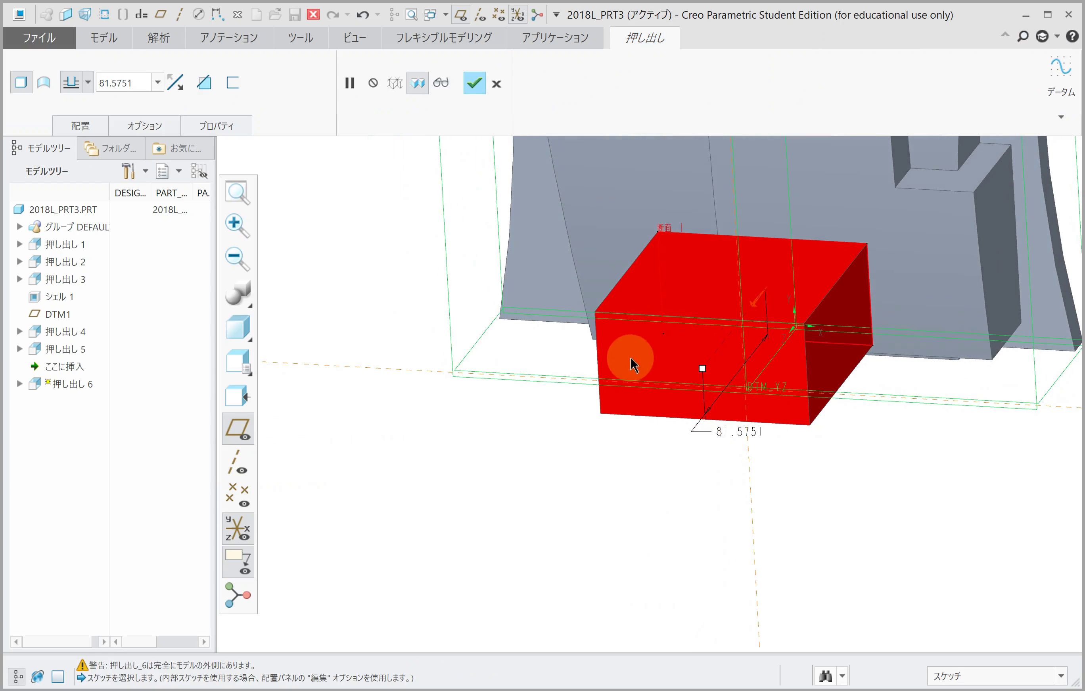
pyautogui.click(71, 195)
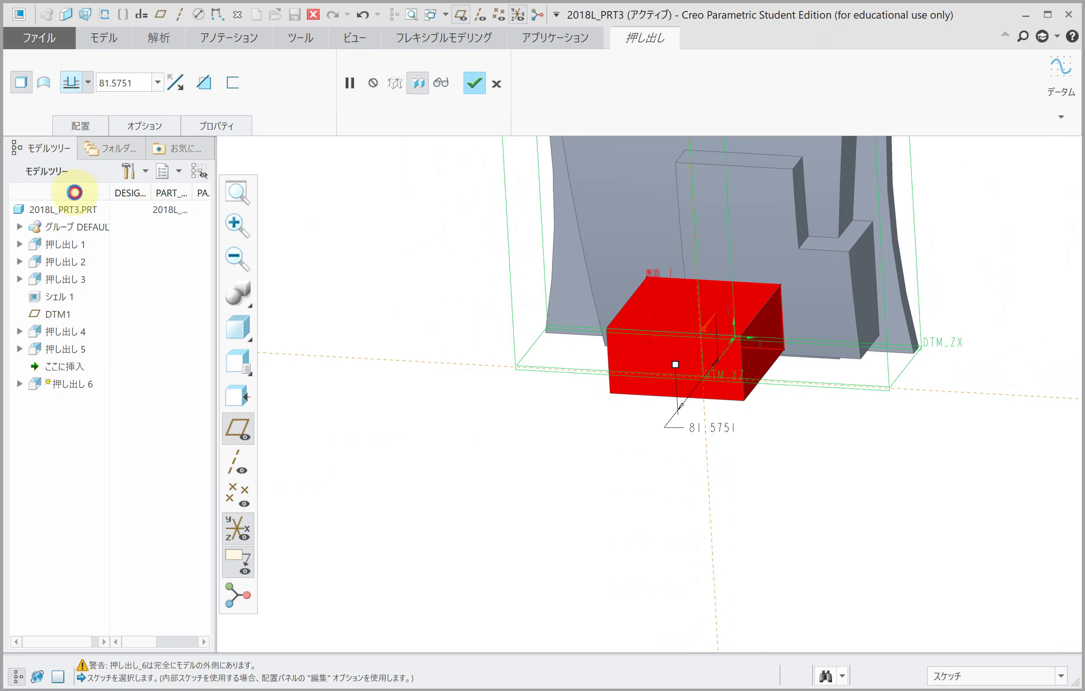
pyautogui.click(641, 240)
pyautogui.moveTo(678, 249); pyautogui.dragTo(688, 247, button='middle')
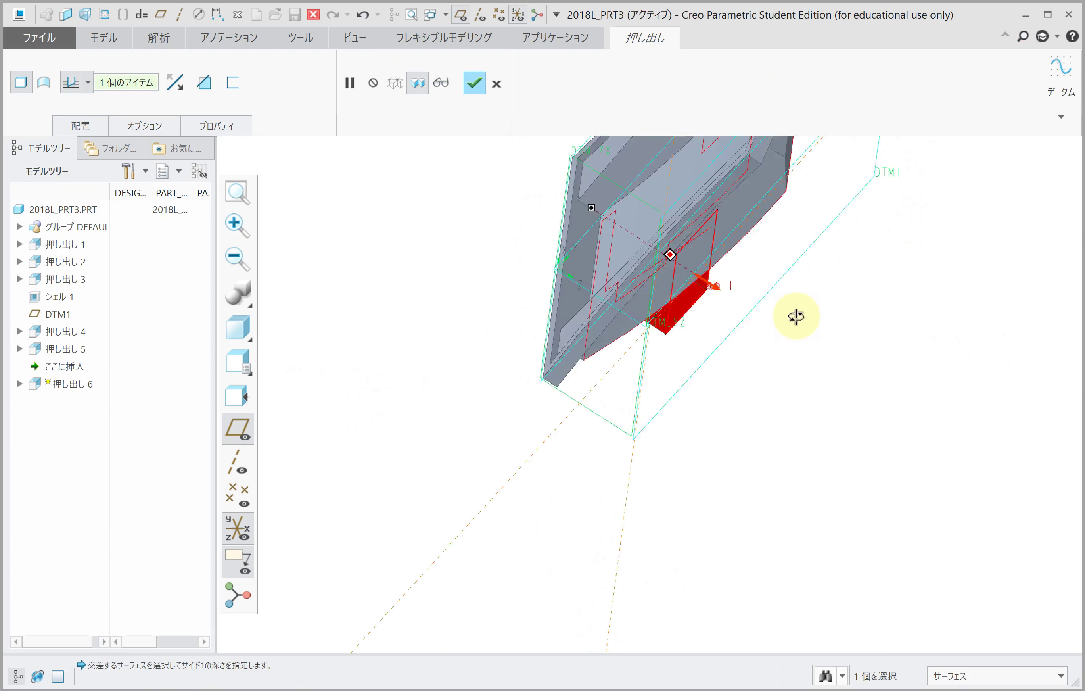
pyautogui.middleClick(688, 248)
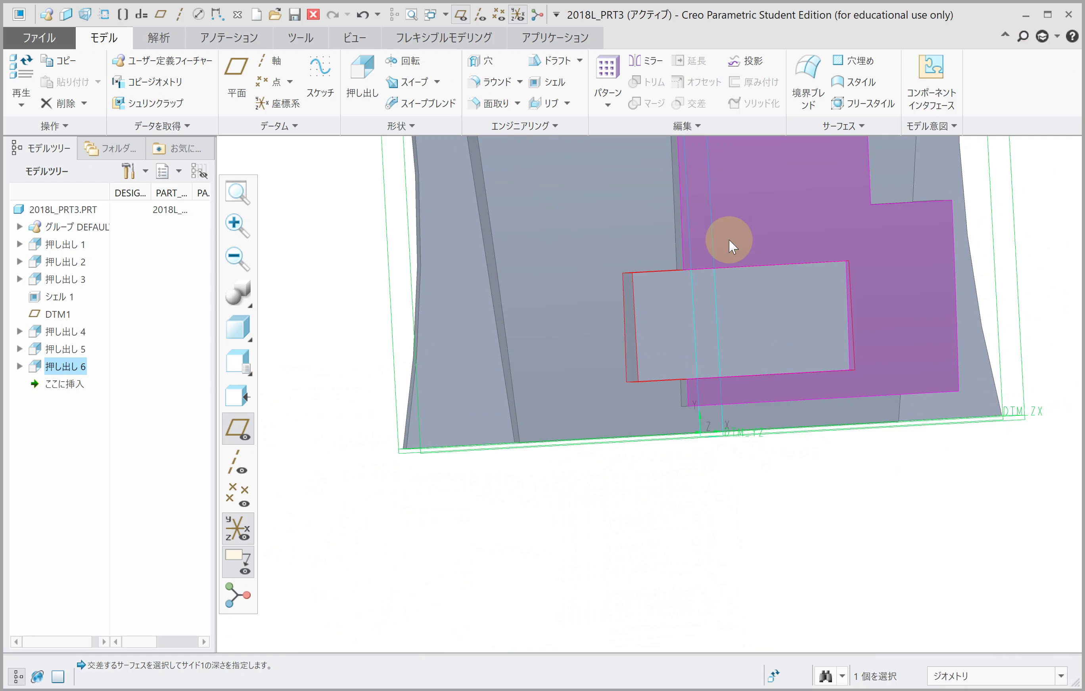
# Start another extrusion and choose its sketch plane on the side.
pyautogui.moveTo(720, 255)
pyautogui.mouseDown(button='middle')
pyautogui.moveTo(692, 308)
pyautogui.moveTo(699, 293)
pyautogui.moveTo(673, 302)
pyautogui.moveTo(700, 286)
pyautogui.moveTo(501, 174)
pyautogui.mouseUp(button='middle')
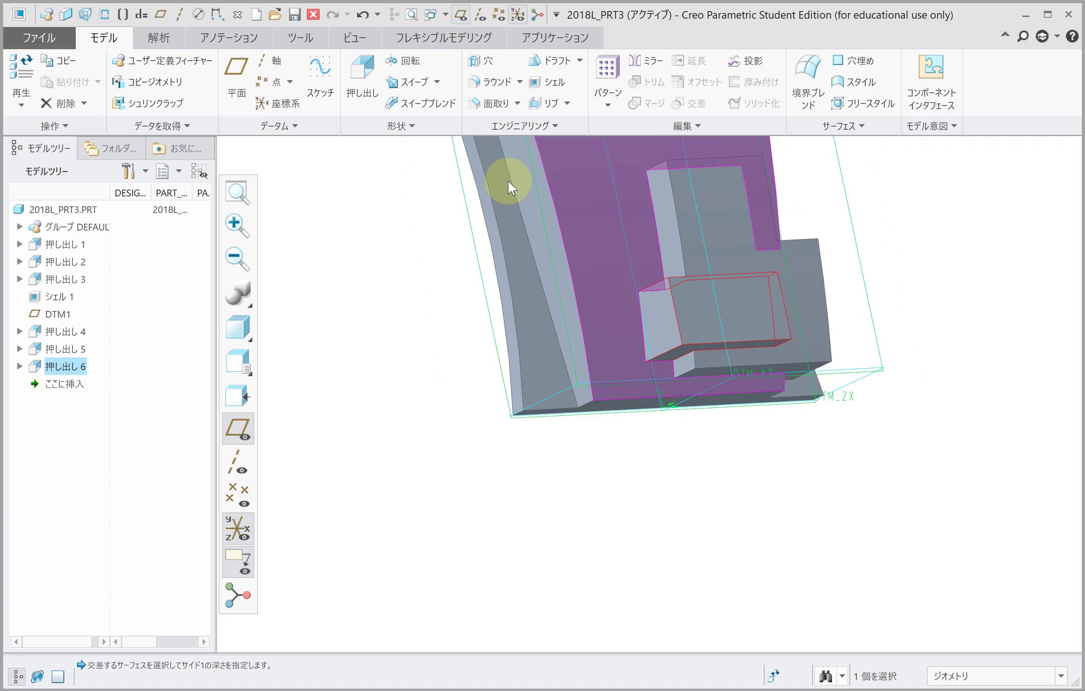
pyautogui.click(371, 103)
pyautogui.click(661, 326)
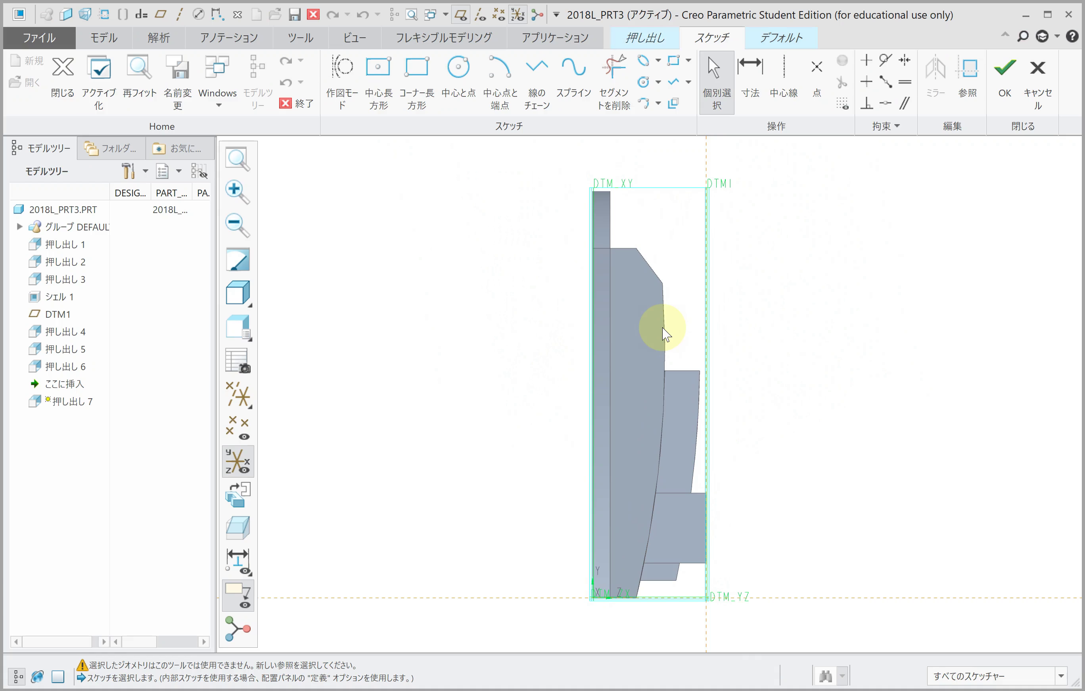
# Offset the part's curved side edge by 16 in the sketch.
pyautogui.click(718, 64)
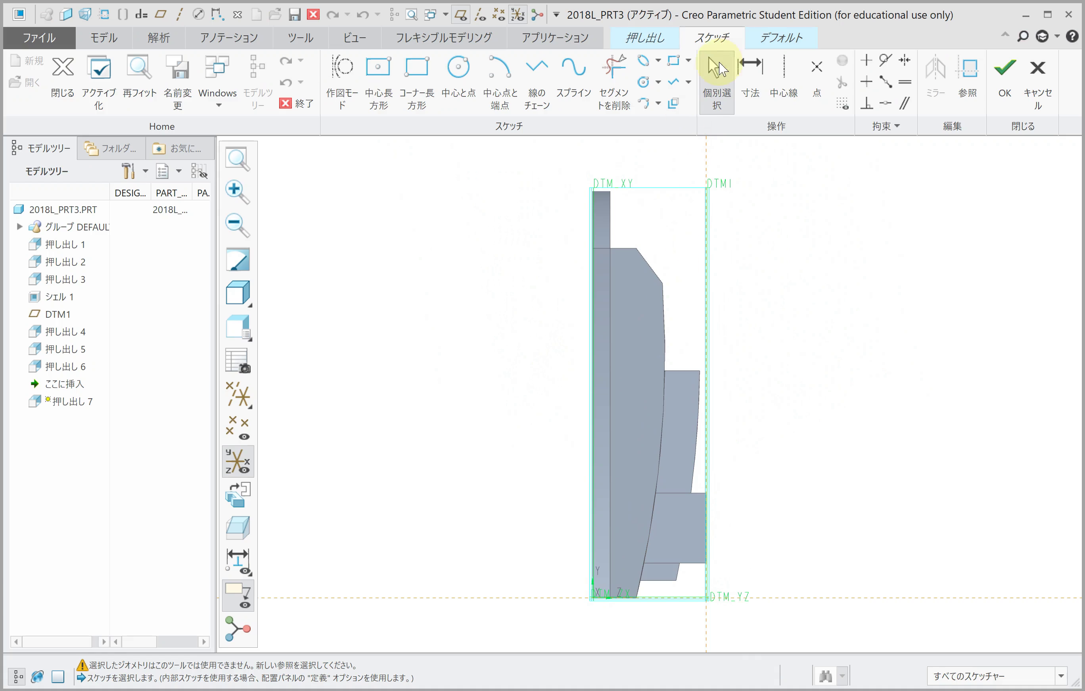
pyautogui.click(761, 40)
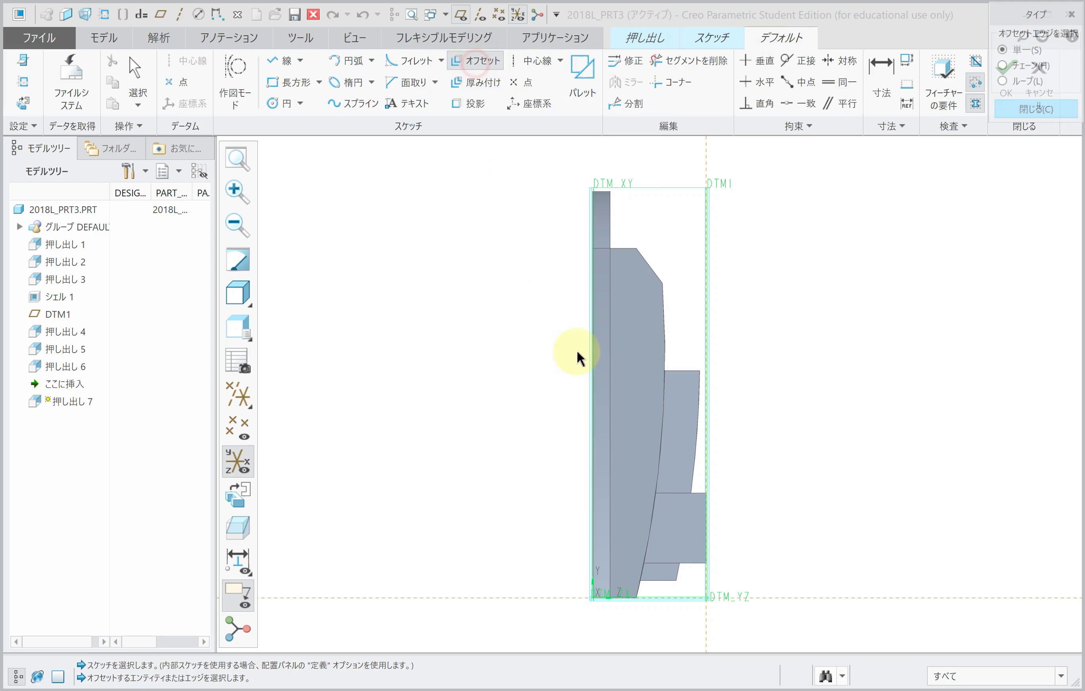
pyautogui.click(645, 514)
pyautogui.scroll(-3, 643, 516)
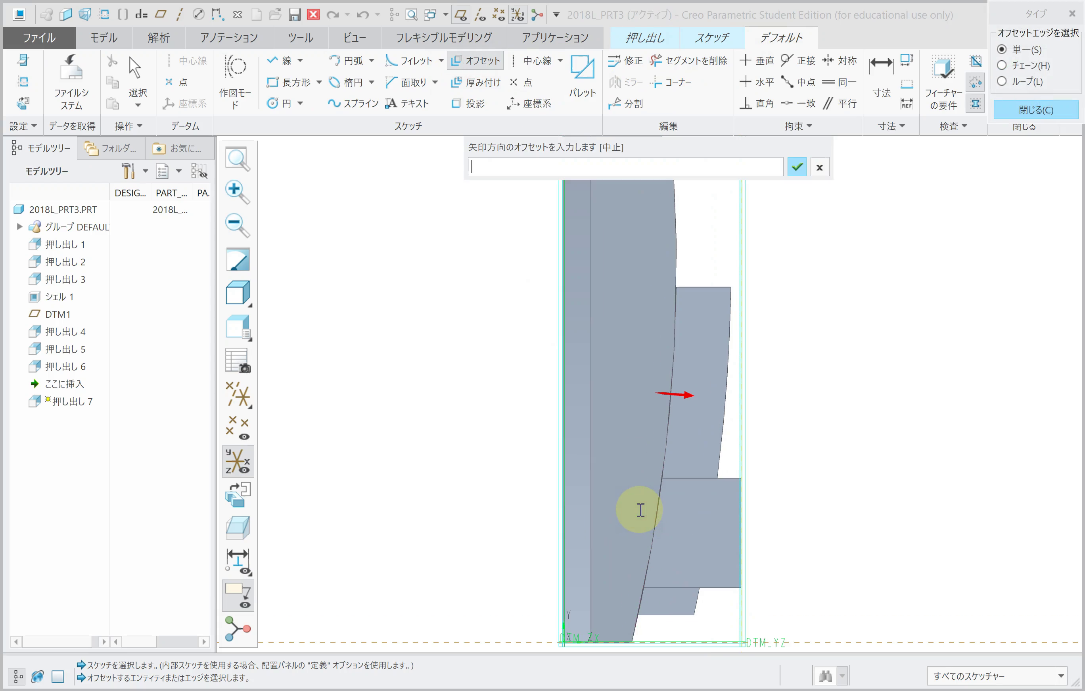
pyautogui.write('16')
pyautogui.press('Return')
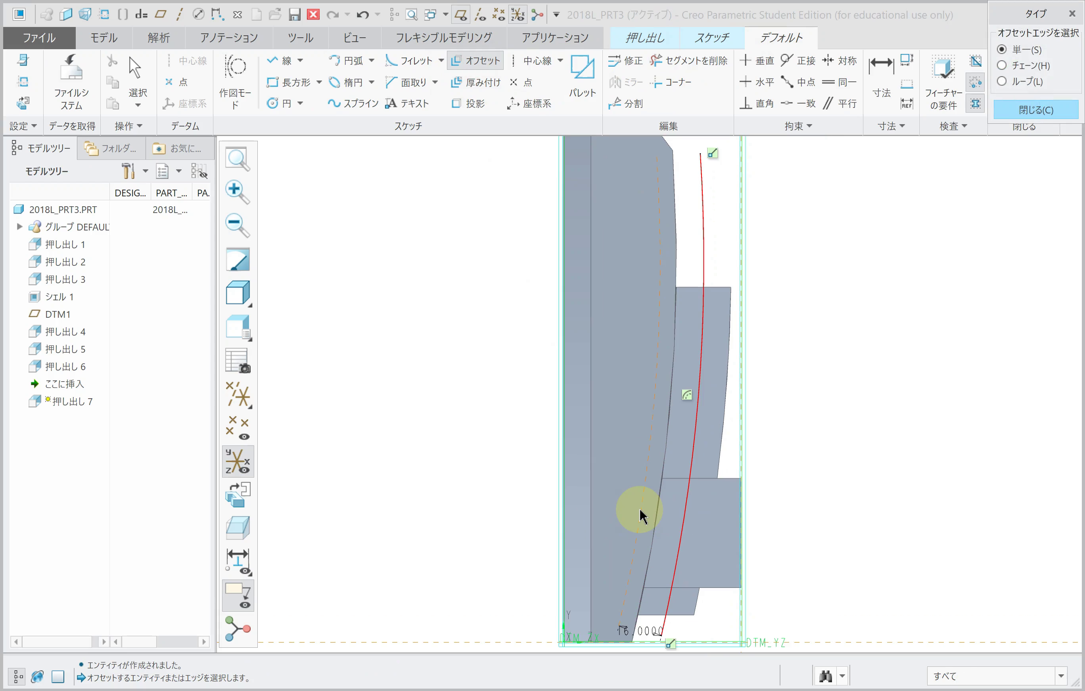
pyautogui.click(1023, 110)
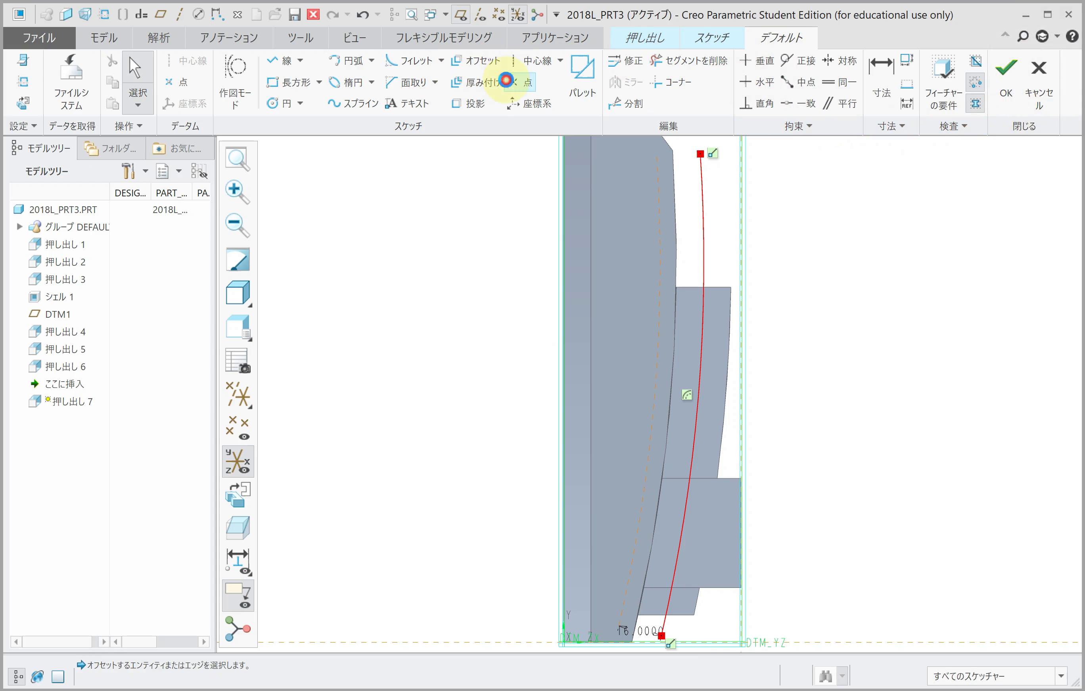
# Add sketch points where the offset curve meets the upper and lower edges.
pyautogui.click(514, 82)
pyautogui.scroll(-2, 673, 382)
pyautogui.scroll(-3, 635, 353)
pyautogui.click(618, 193)
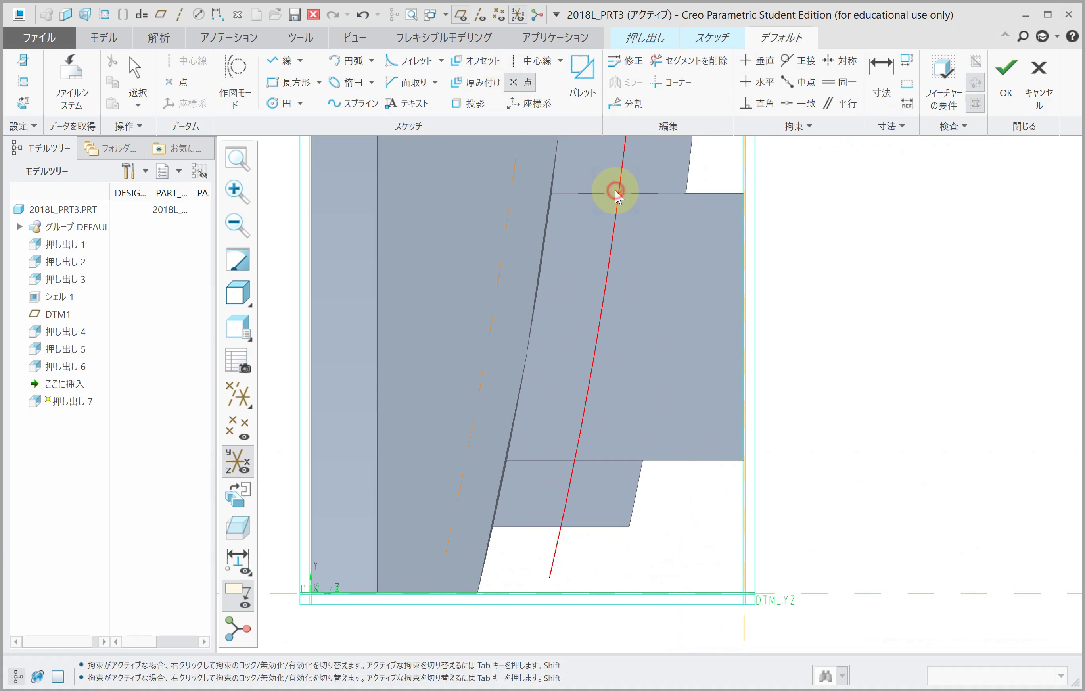
pyautogui.click(573, 457)
# Trim away the curve portions beyond the two intersection points.
pyautogui.click(688, 61)
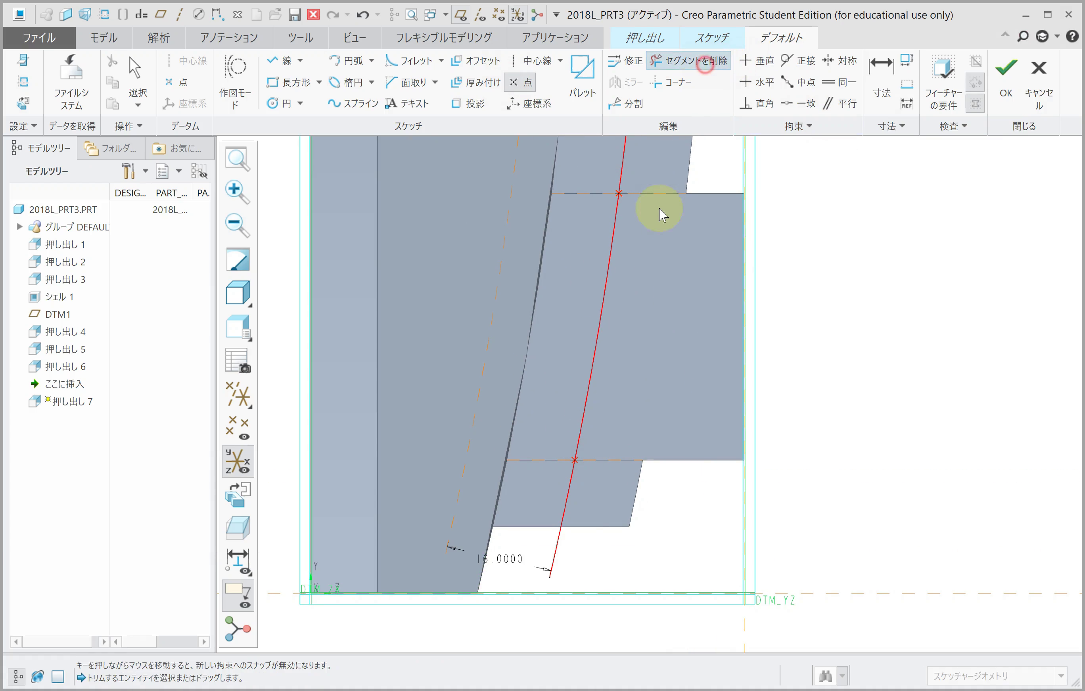
pyautogui.scroll(4, 563, 512)
pyautogui.click(564, 508)
pyautogui.click(592, 318)
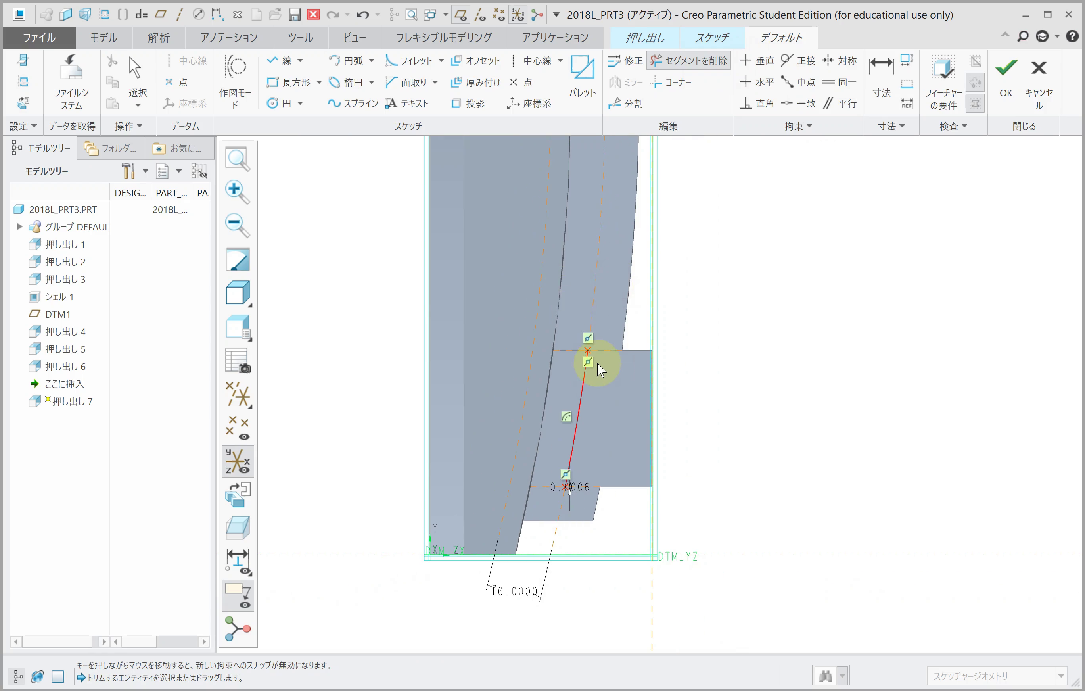
pyautogui.scroll(-2, 600, 363)
pyautogui.scroll(-2, 519, 545)
pyautogui.middleClick(517, 524)
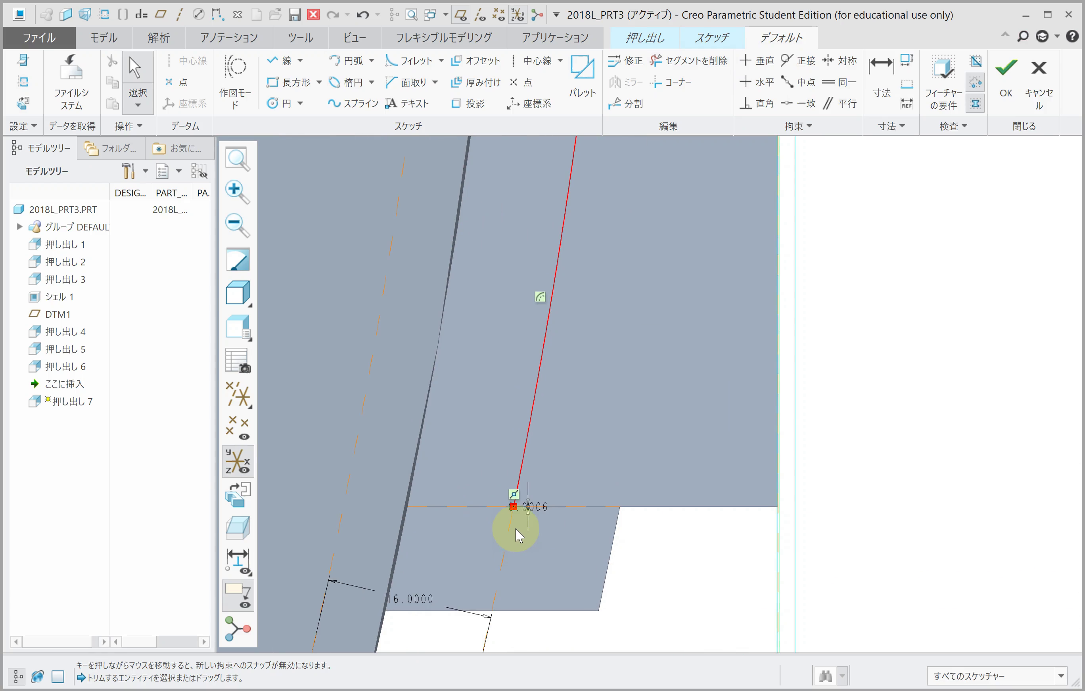
pyautogui.scroll(-2, 521, 493)
pyautogui.scroll(-2, 500, 463)
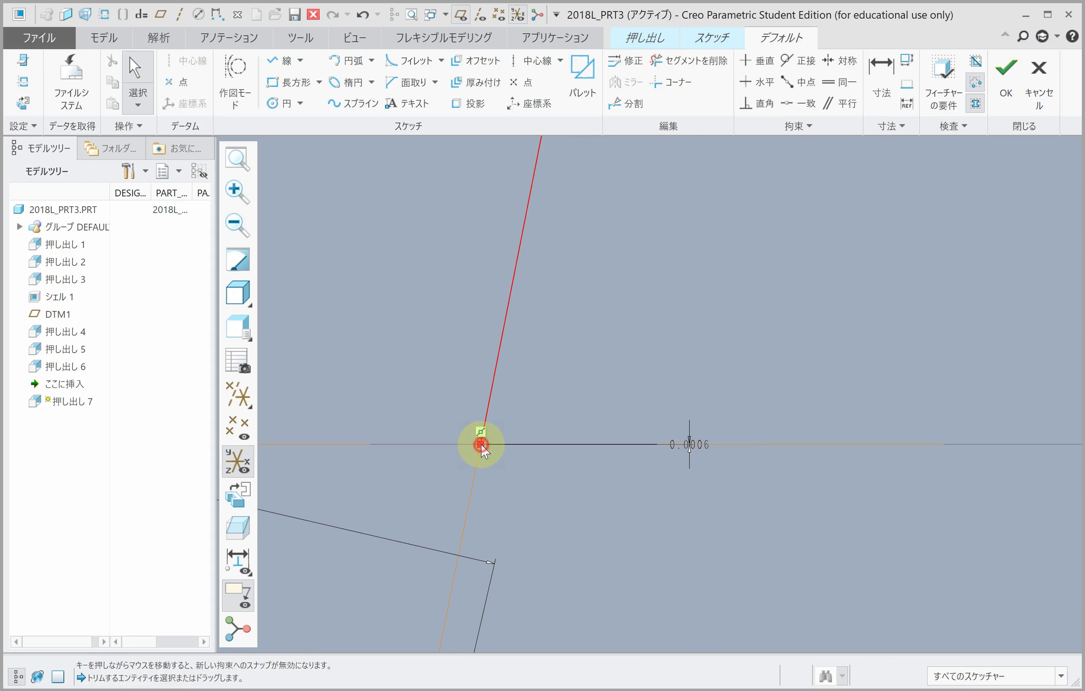
# Make the slanted line's lower endpoint coincident with the horizontal reference, undoing the conflicting constraint.
pyautogui.moveTo(480, 443); pyautogui.dragTo(493, 380)
pyautogui.click(797, 103)
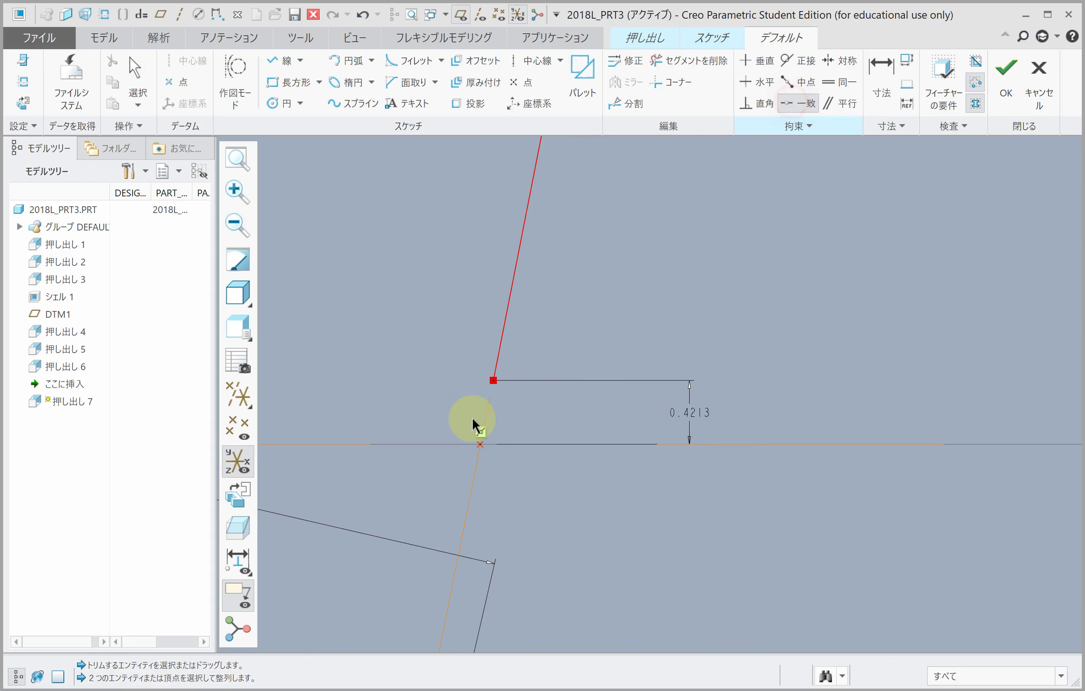
pyautogui.click(481, 443)
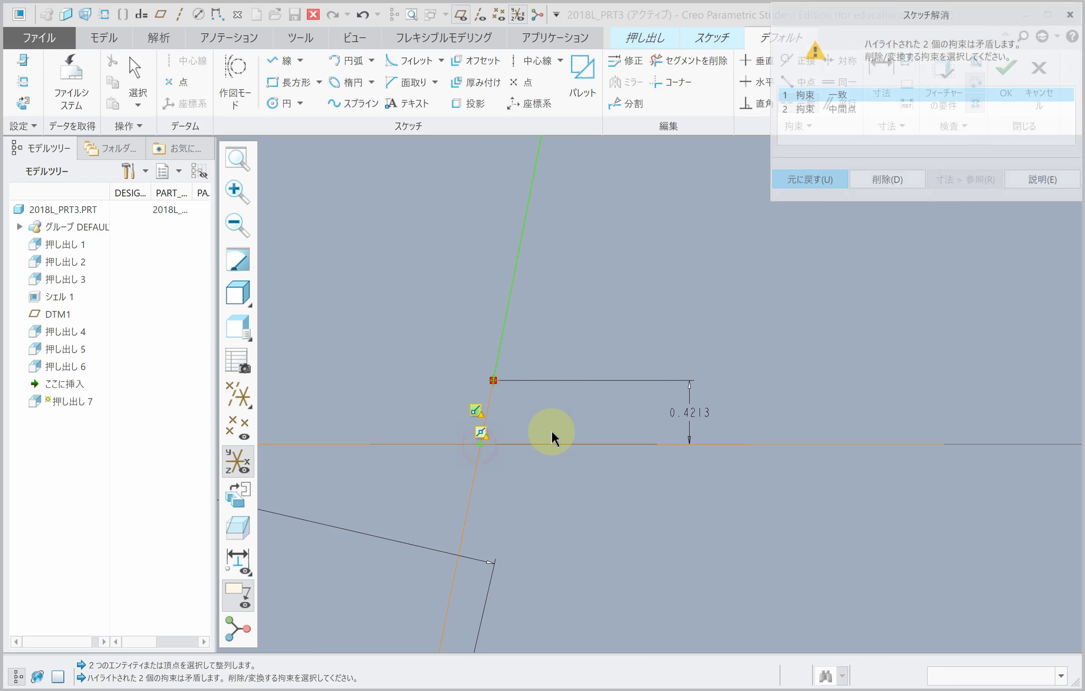
pyautogui.click(816, 182)
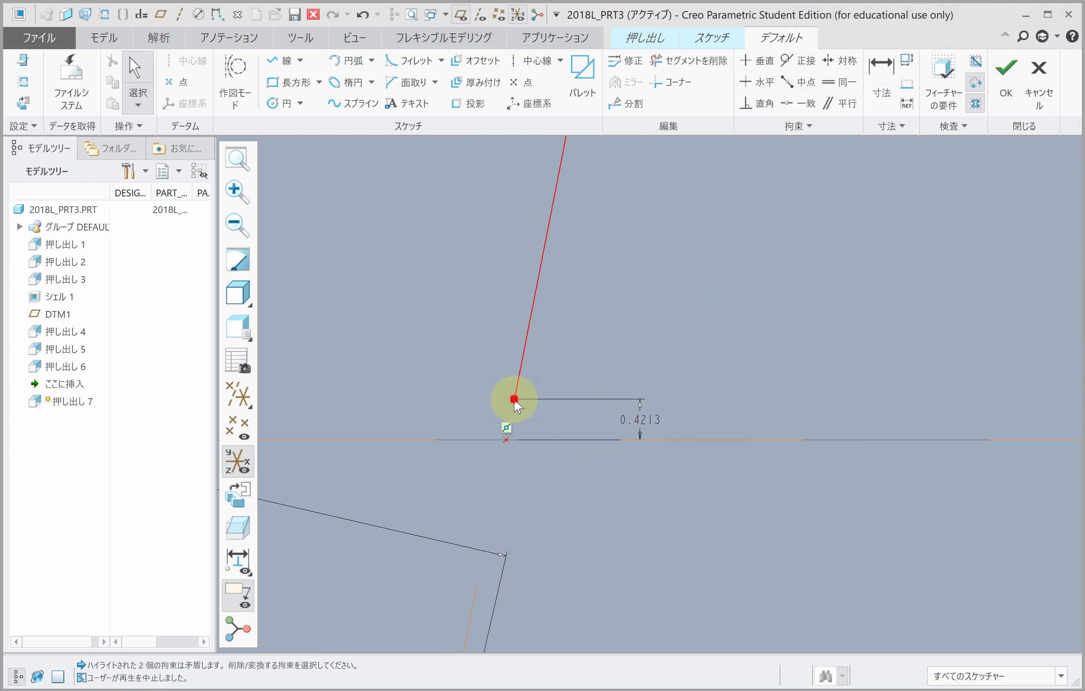
pyautogui.click(514, 400)
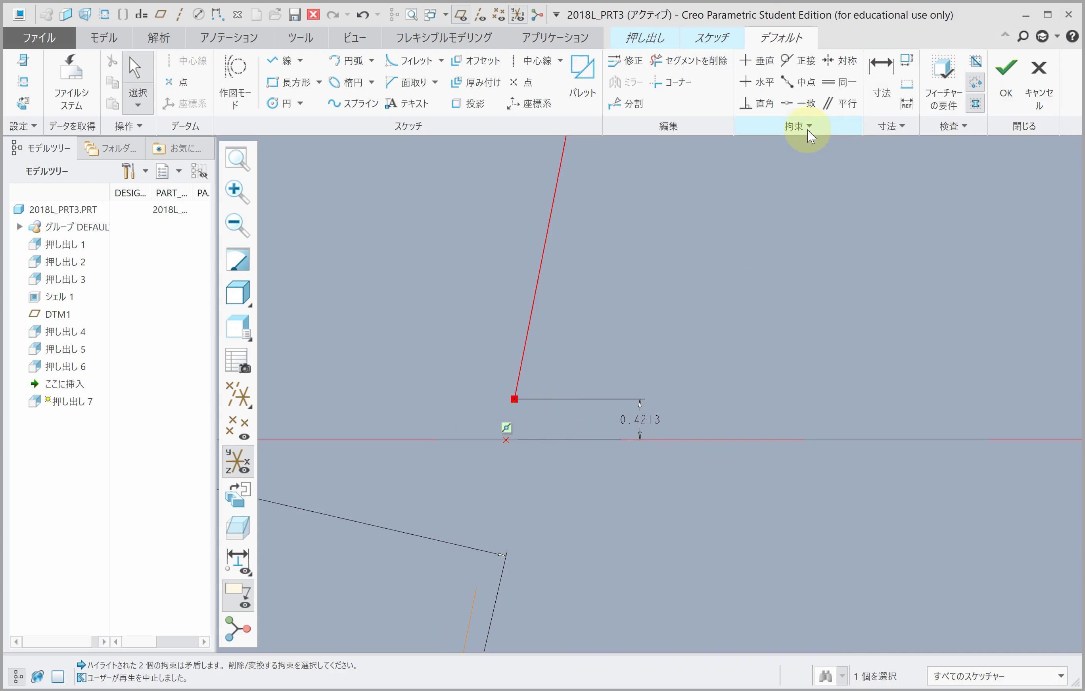
pyautogui.click(798, 104)
pyautogui.click(514, 399)
pyautogui.click(554, 439)
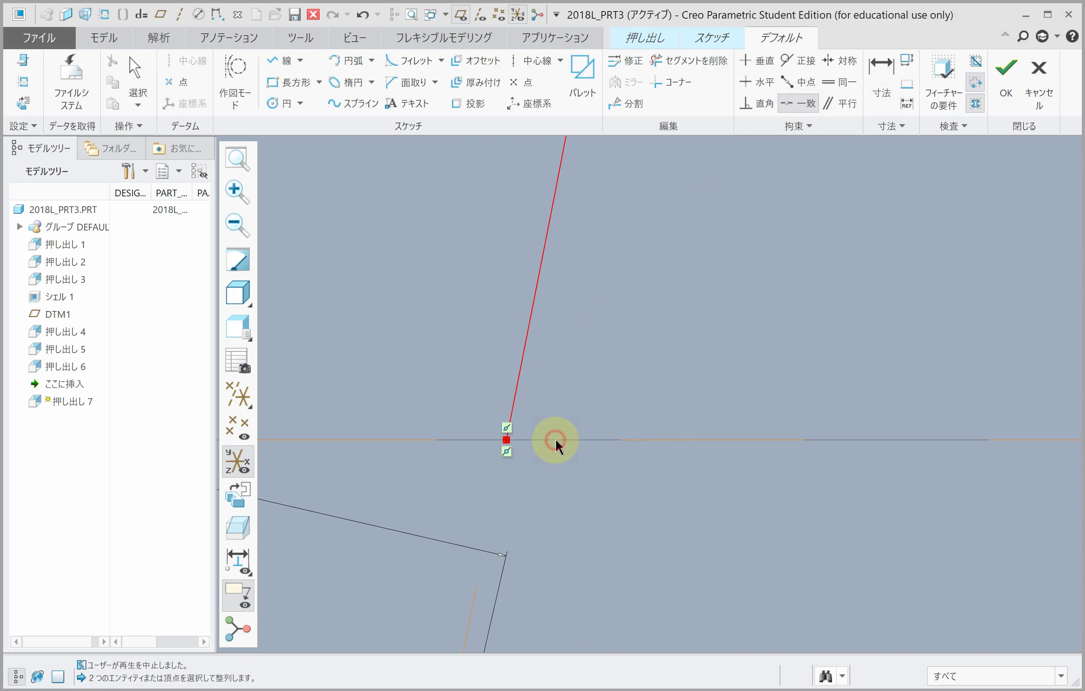
pyautogui.scroll(-5, 570, 451)
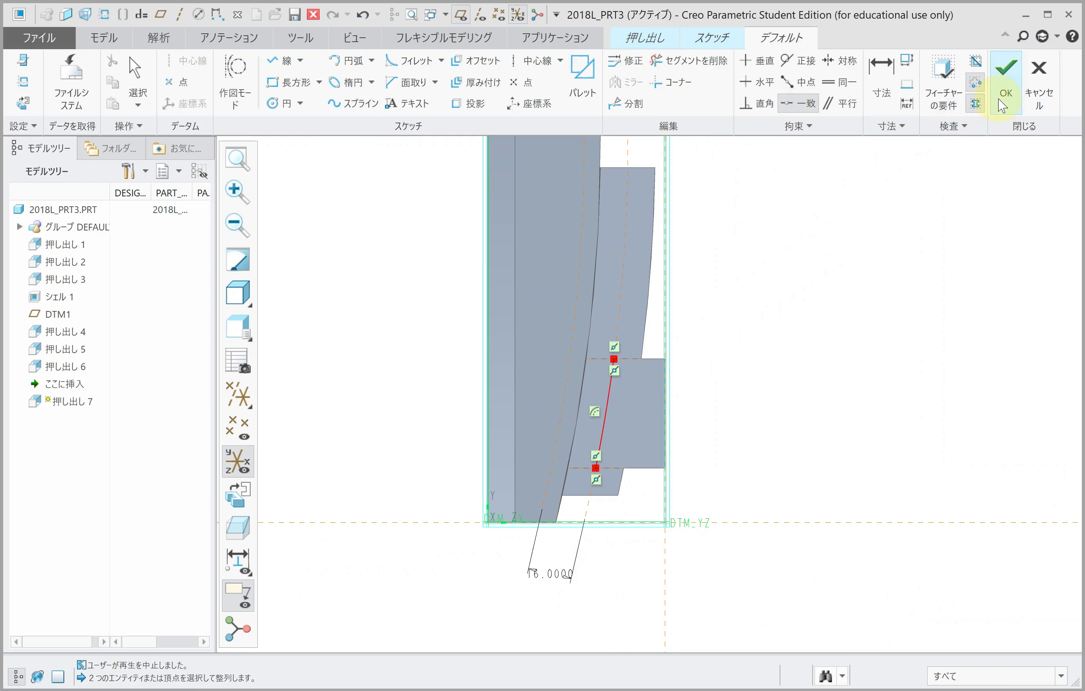
# Accept the sketch and extrude it up to the selected face.
pyautogui.click(1003, 103)
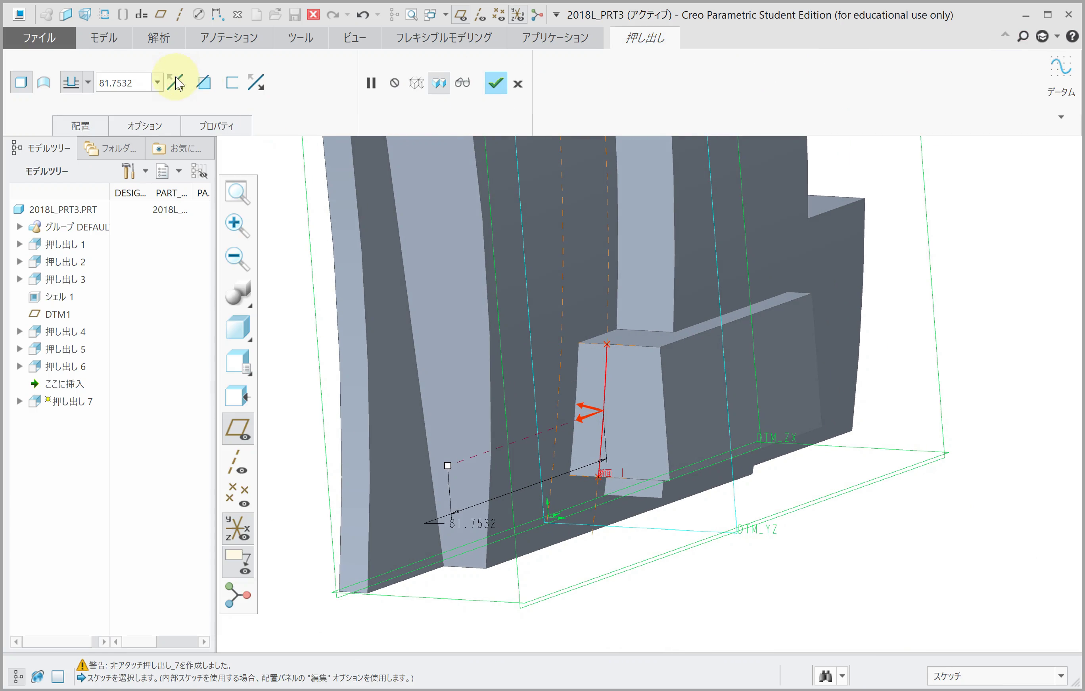
pyautogui.click(93, 88)
pyautogui.click(70, 218)
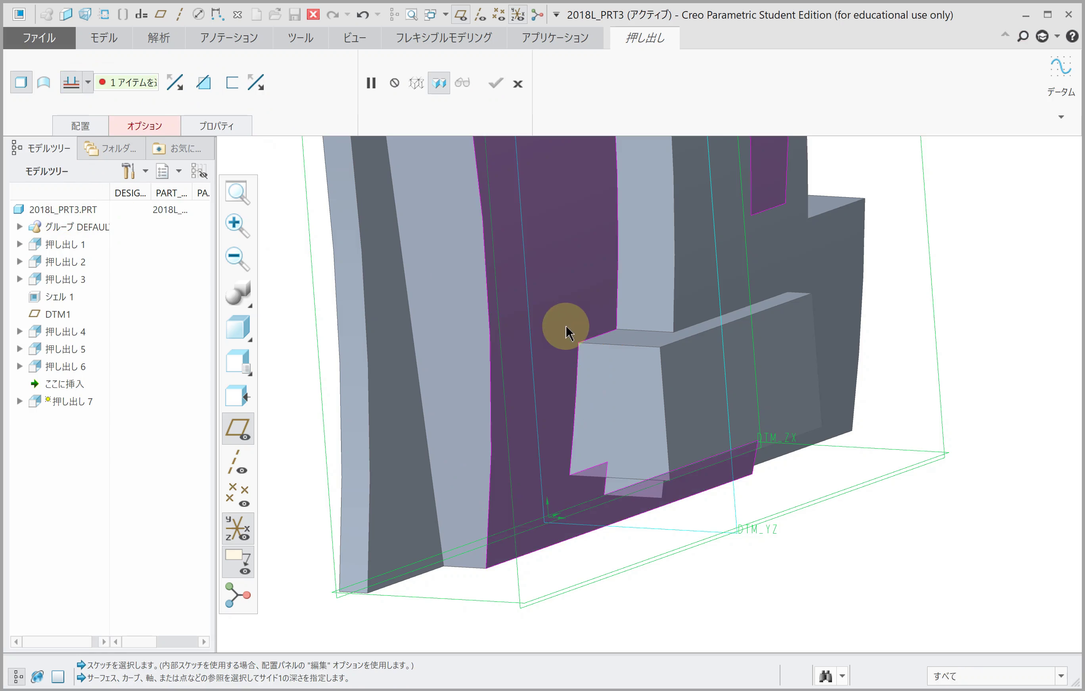
pyautogui.moveTo(566, 325); pyautogui.dragTo(450, 312, button='middle')
pyautogui.click(715, 360)
pyautogui.click(216, 128)
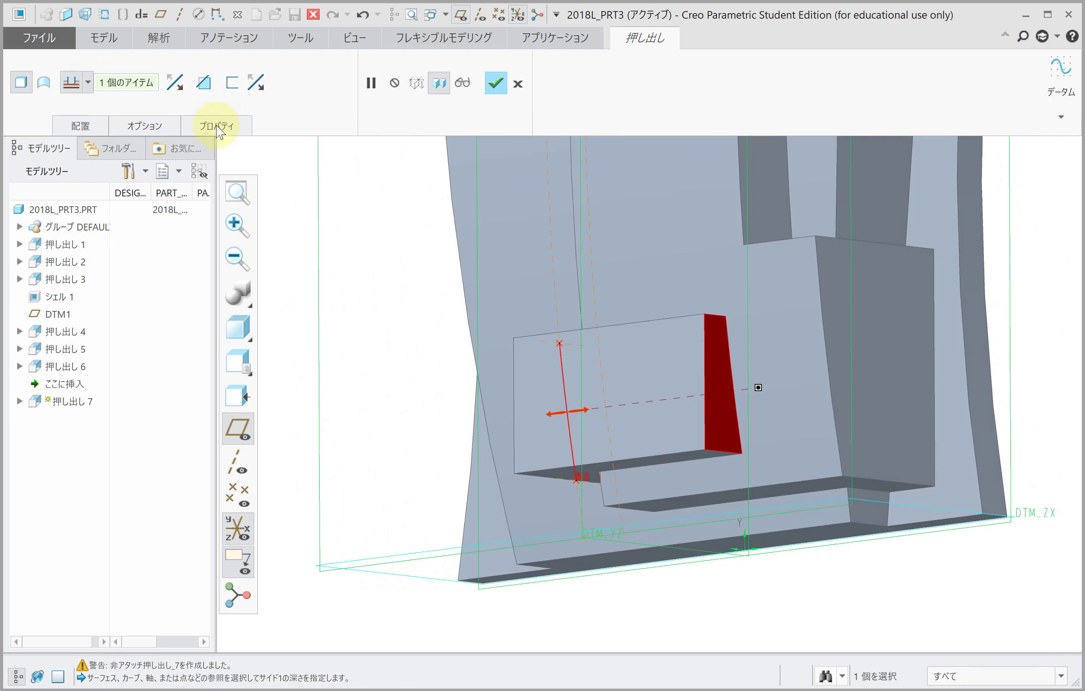
# Turn the extrusion into a material-removing cut and flip its side.
pyautogui.click(202, 81)
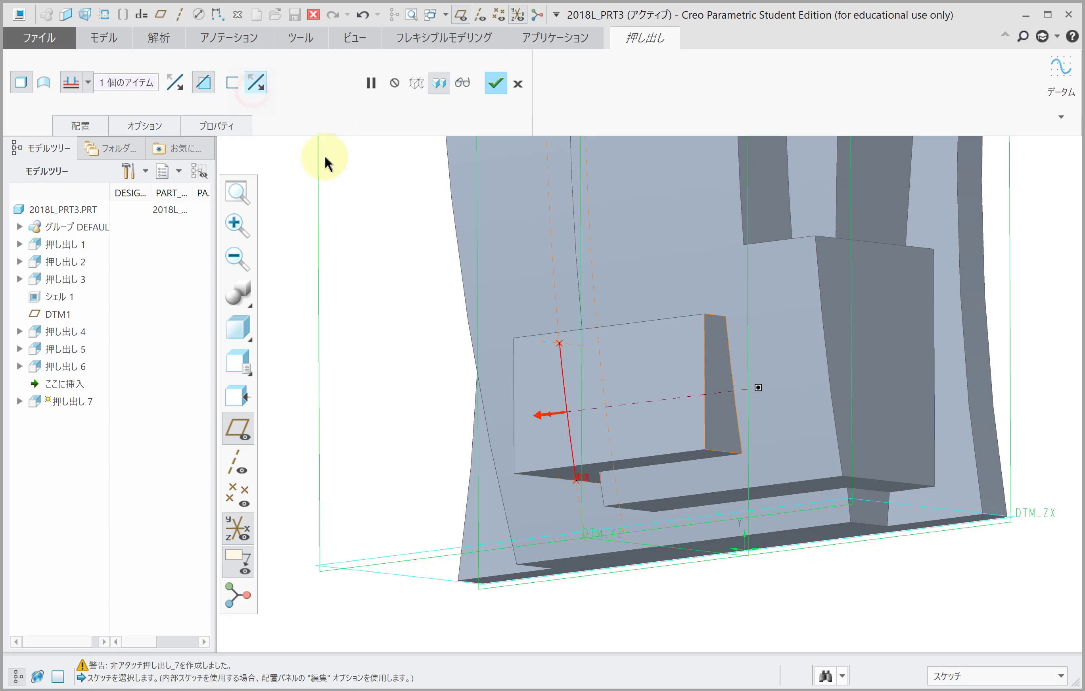
pyautogui.moveTo(686, 414)
pyautogui.mouseDown(button='middle')
pyautogui.moveTo(743, 400)
pyautogui.moveTo(627, 326)
pyautogui.mouseUp(button='middle')
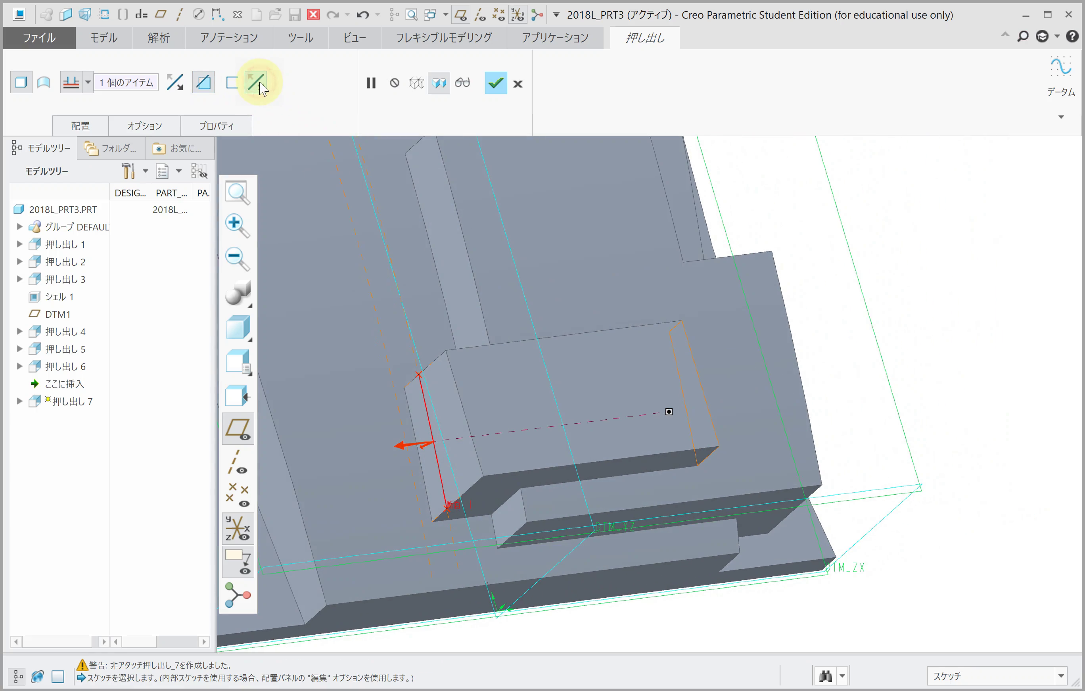
pyautogui.click(182, 91)
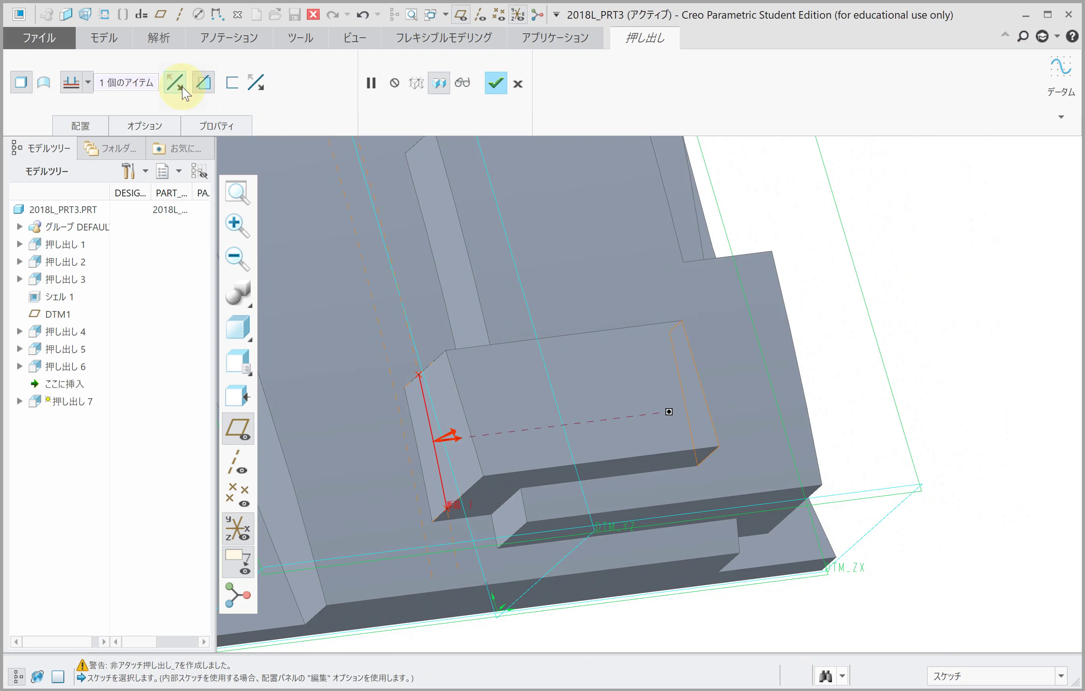
pyautogui.moveTo(565, 386)
pyautogui.mouseDown(button='middle')
pyautogui.moveTo(561, 407)
pyautogui.moveTo(602, 411)
pyautogui.moveTo(617, 387)
pyautogui.moveTo(606, 409)
pyautogui.moveTo(496, 350)
pyautogui.mouseUp(button='middle')
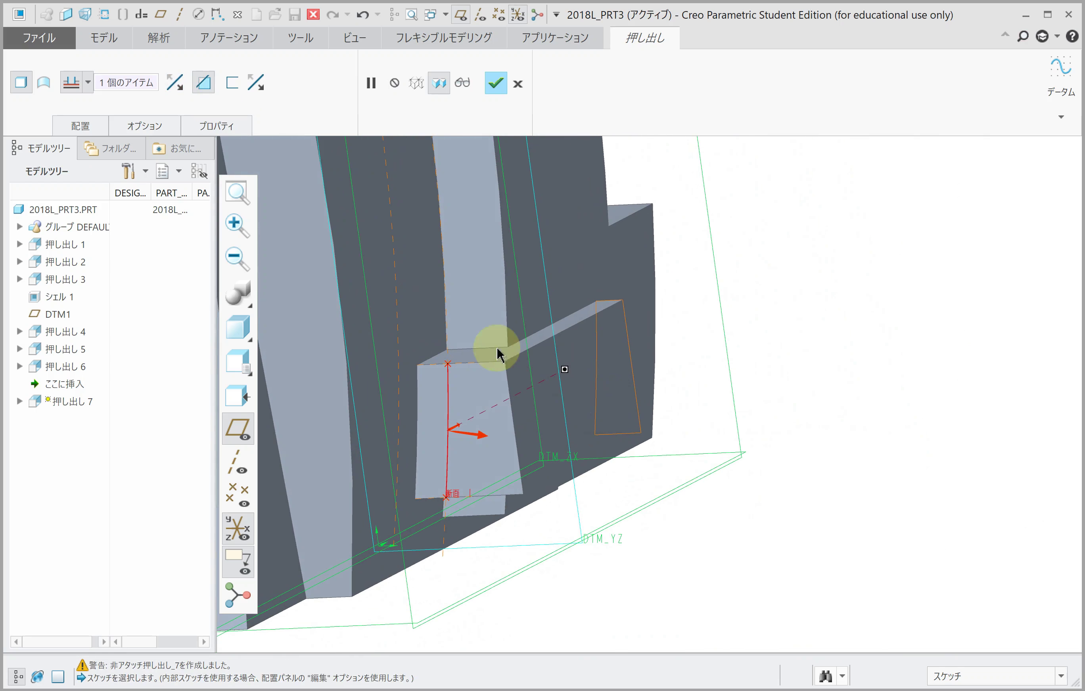
# Close the cut profile with top and bottom lines to the block's right edge, then finish.
pyautogui.click(86, 123)
pyautogui.click(239, 121)
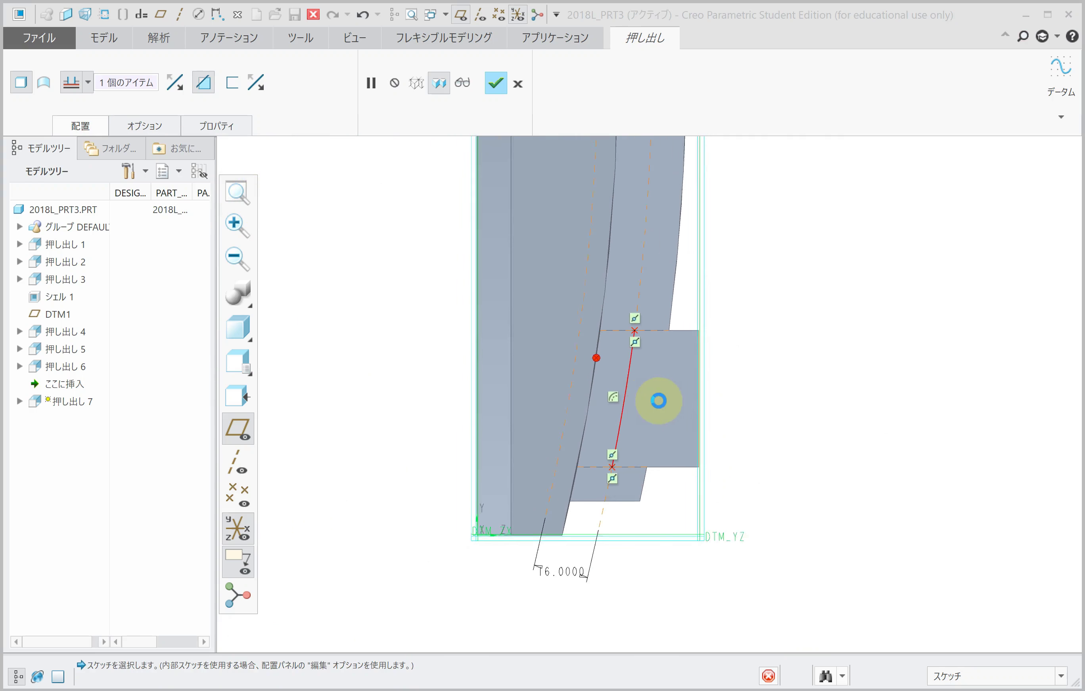
pyautogui.middleClick(658, 400)
pyautogui.click(551, 98)
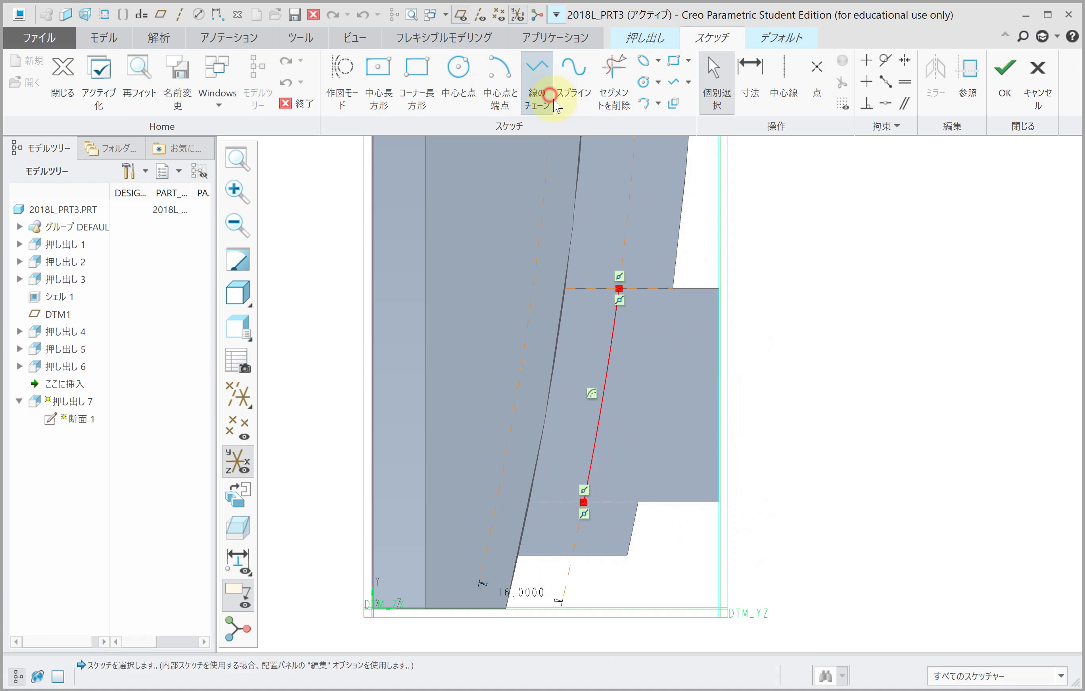
pyautogui.click(619, 288)
pyautogui.click(718, 288)
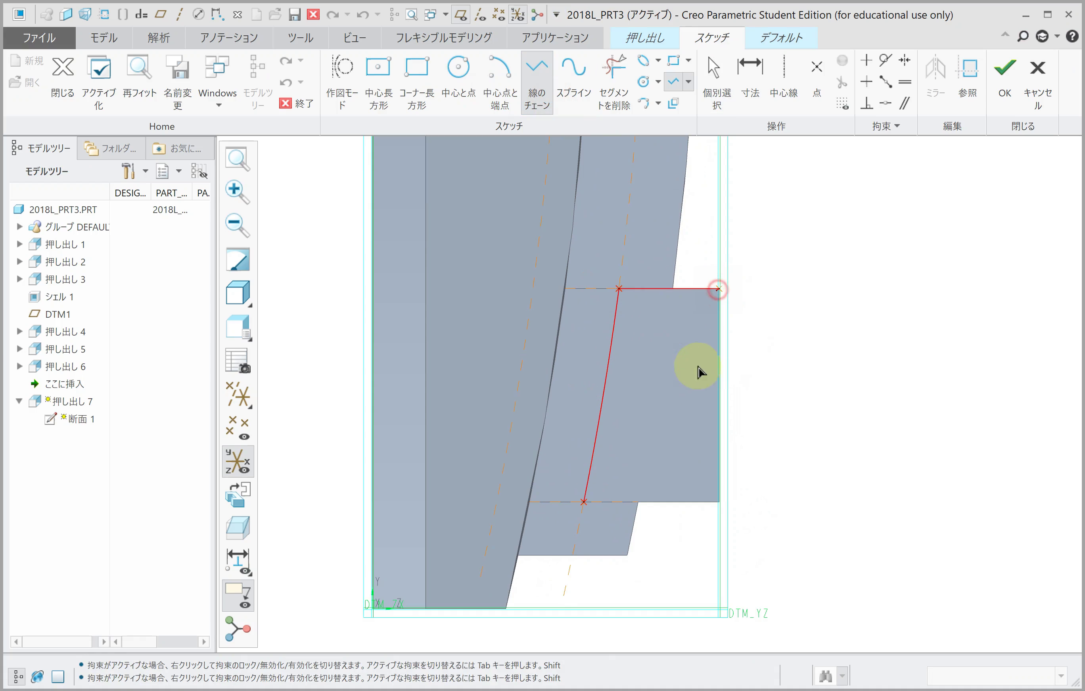
pyautogui.click(585, 504)
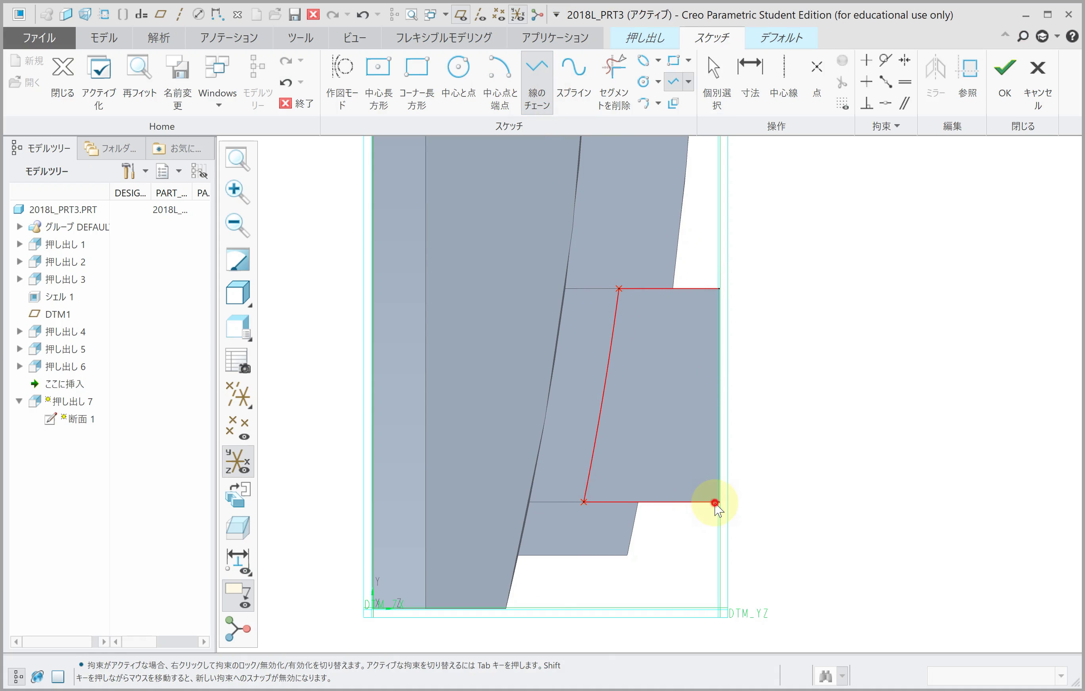
pyautogui.click(718, 501)
pyautogui.middleClick(825, 382)
pyautogui.click(1005, 91)
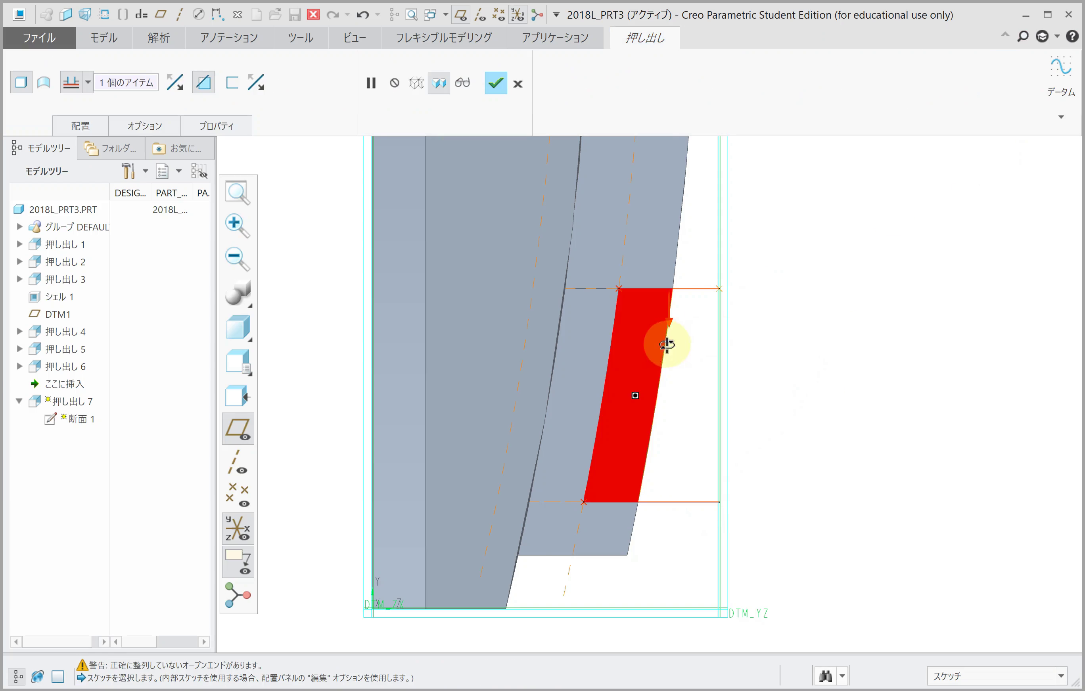
pyautogui.moveTo(666, 345); pyautogui.dragTo(592, 333, button='middle')
pyautogui.middleClick(593, 333)
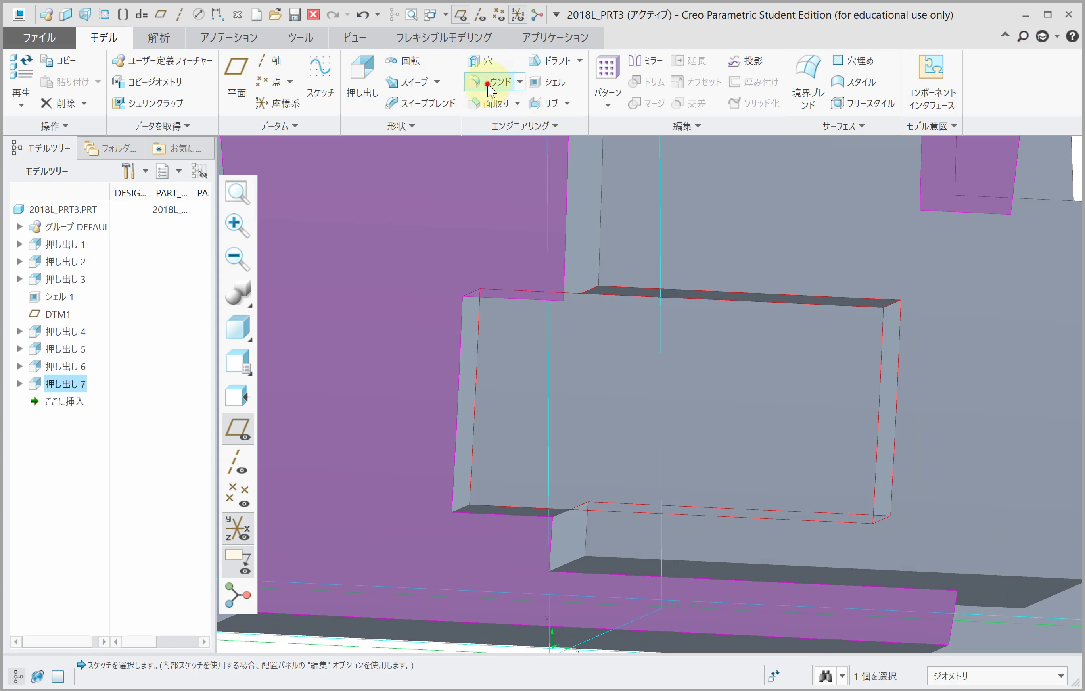
# Apply a radius-10 round to the cut pocket's four inner corner edges.
pyautogui.click(489, 87)
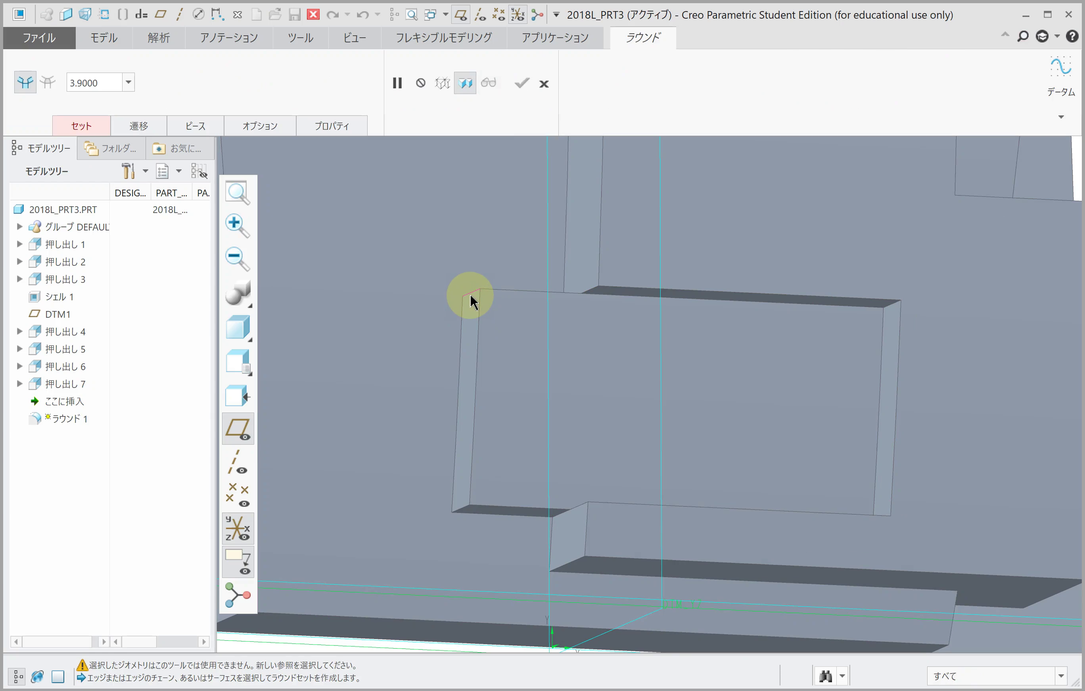
pyautogui.click(470, 293)
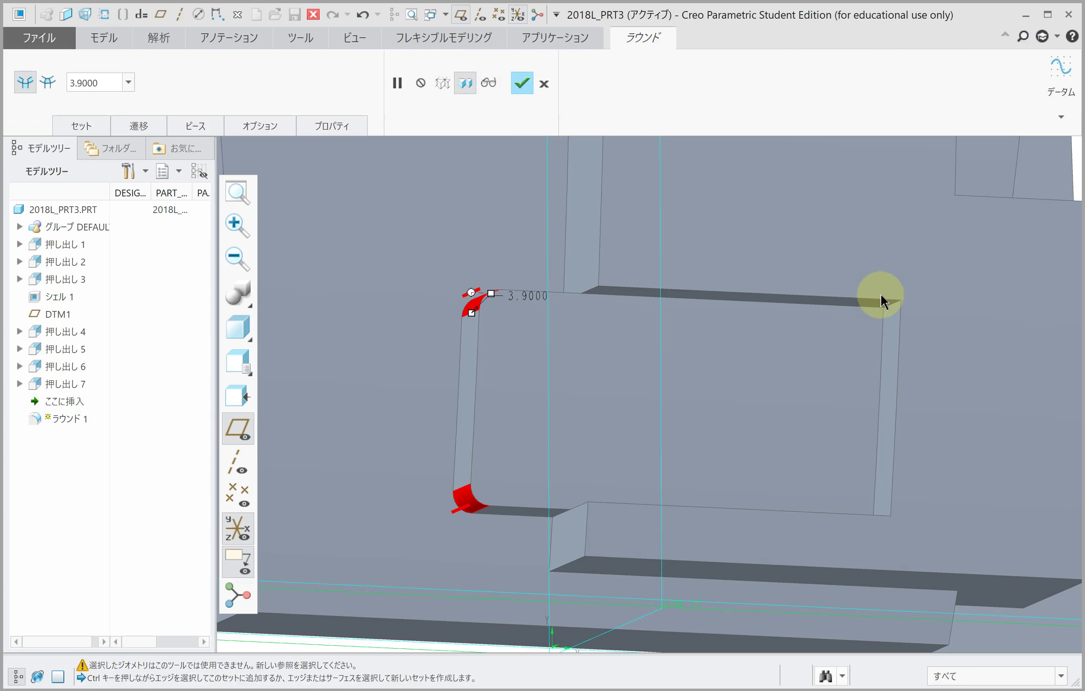
pyautogui.scroll(3, 890, 313)
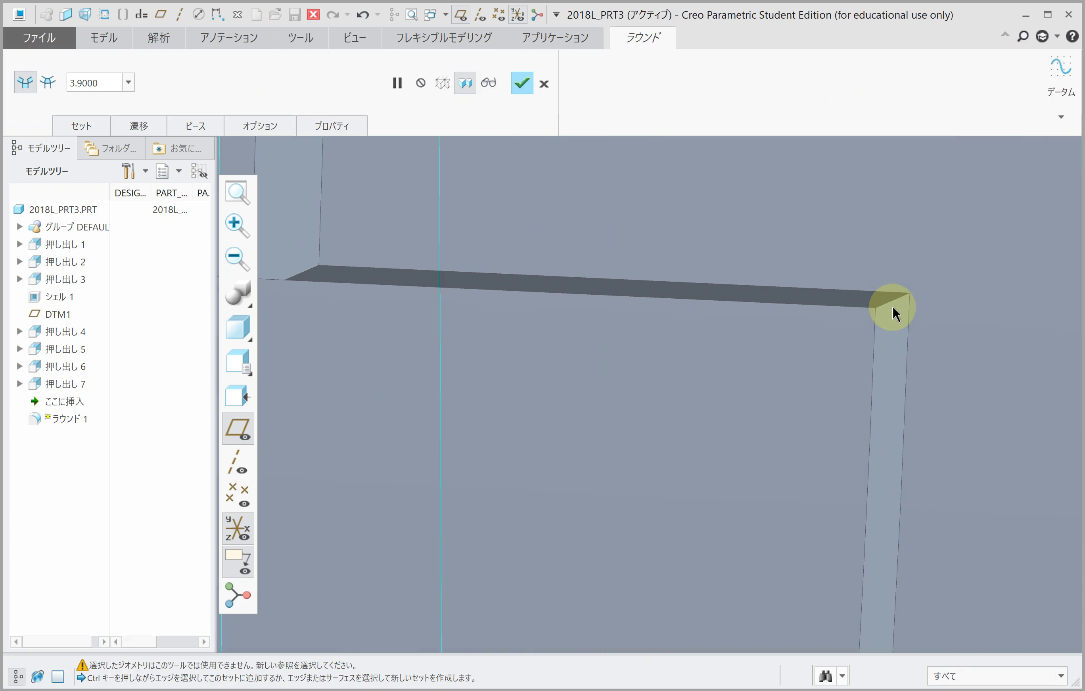
pyautogui.scroll(-5, 893, 308)
pyautogui.moveTo(883, 333); pyautogui.dragTo(890, 370, button='middle')
pyautogui.scroll(3, 884, 403)
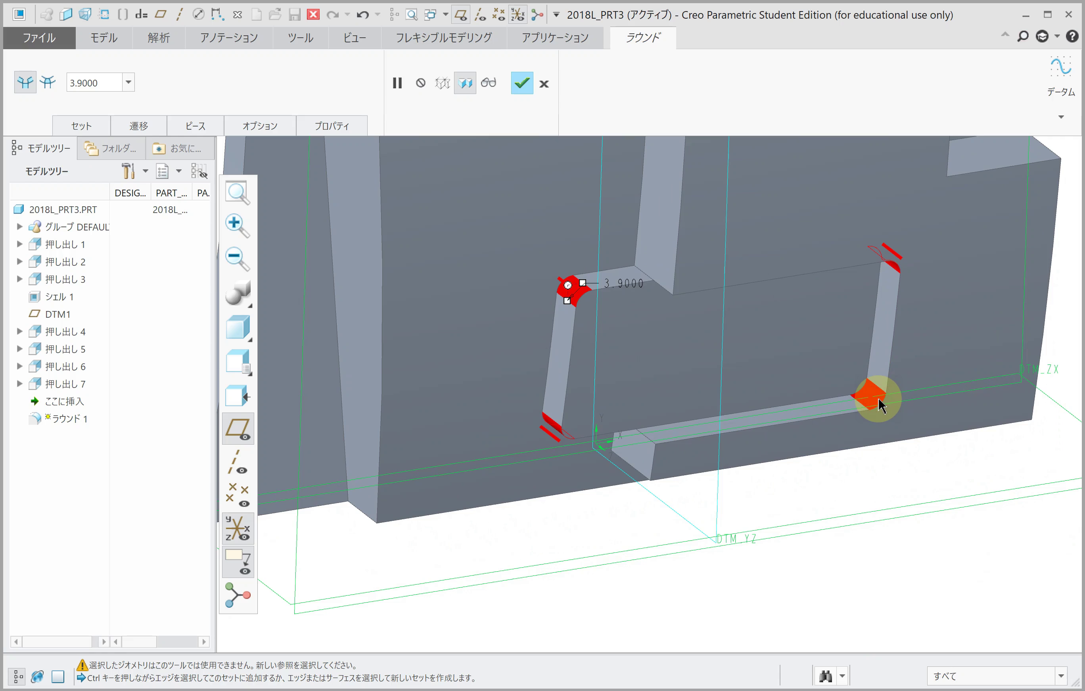
pyautogui.moveTo(873, 395); pyautogui.dragTo(853, 367, button='middle')
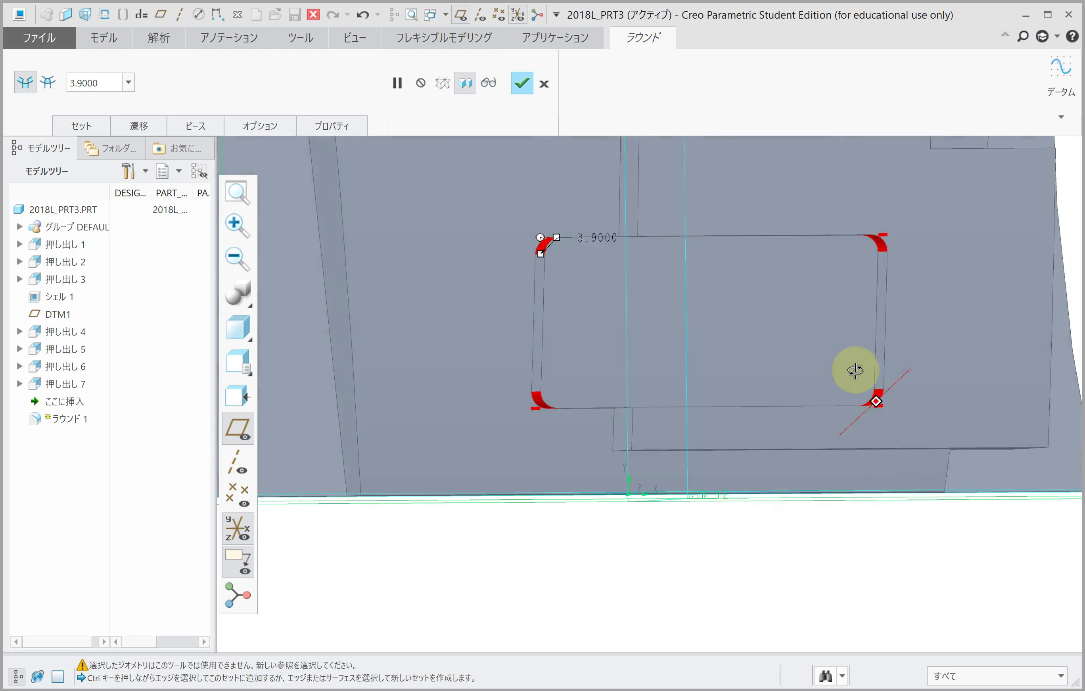
pyautogui.write('10')
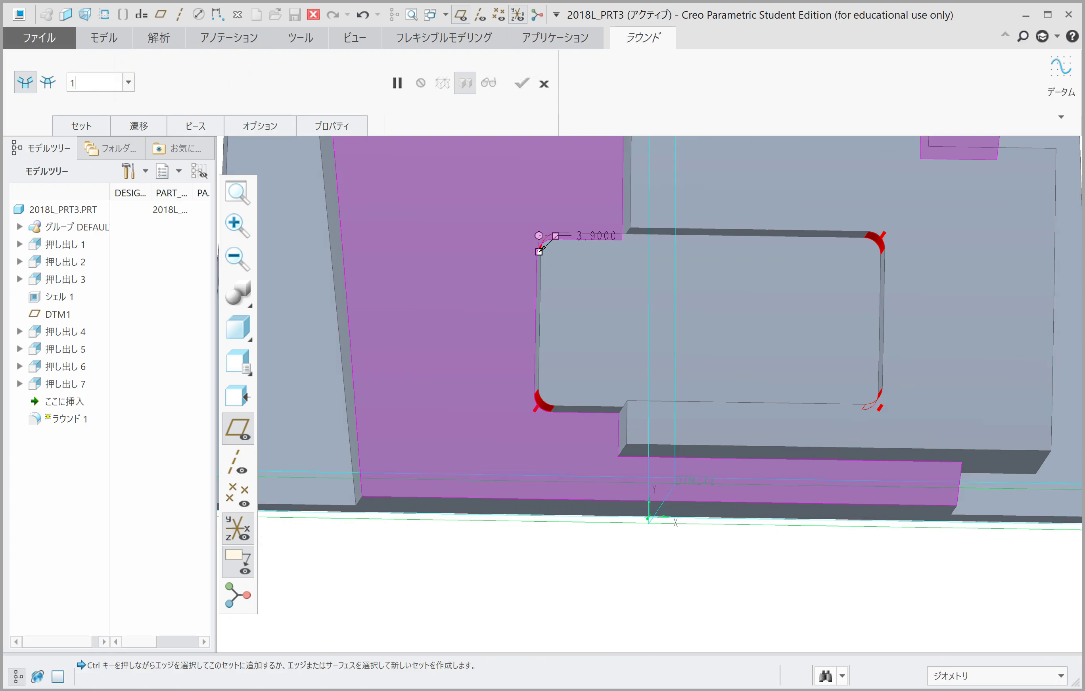
pyautogui.press('Return')
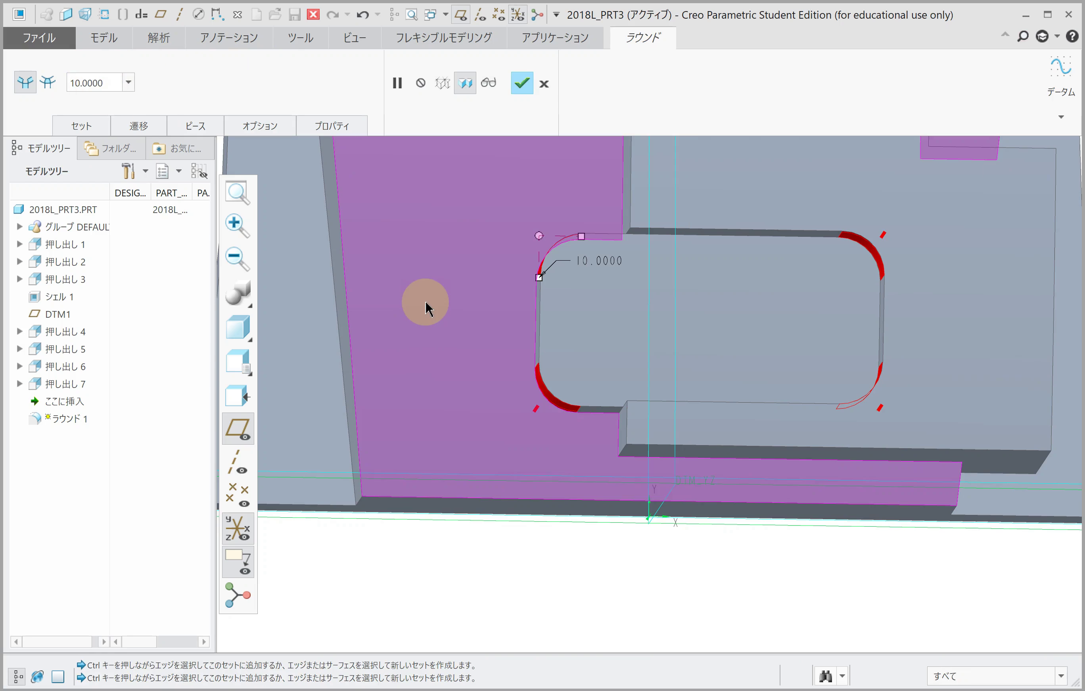
pyautogui.scroll(-5, 464, 379)
pyautogui.middleClick(488, 423)
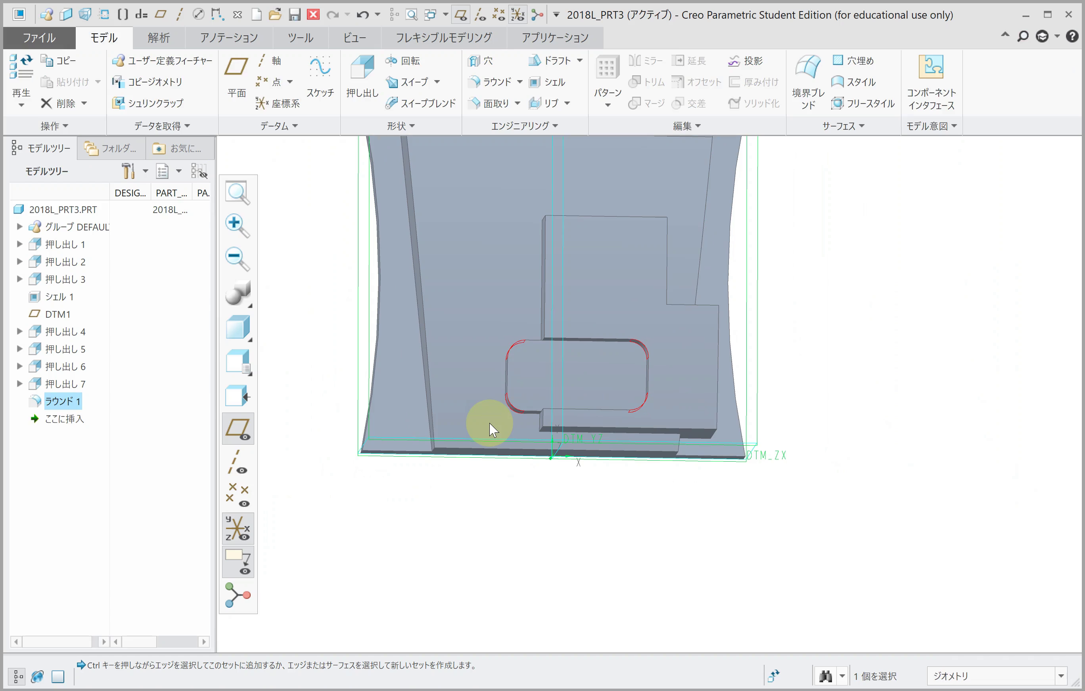
# Chamfer the raised block's top-left edge.
pyautogui.moveTo(537, 272); pyautogui.dragTo(538, 261, button='middle')
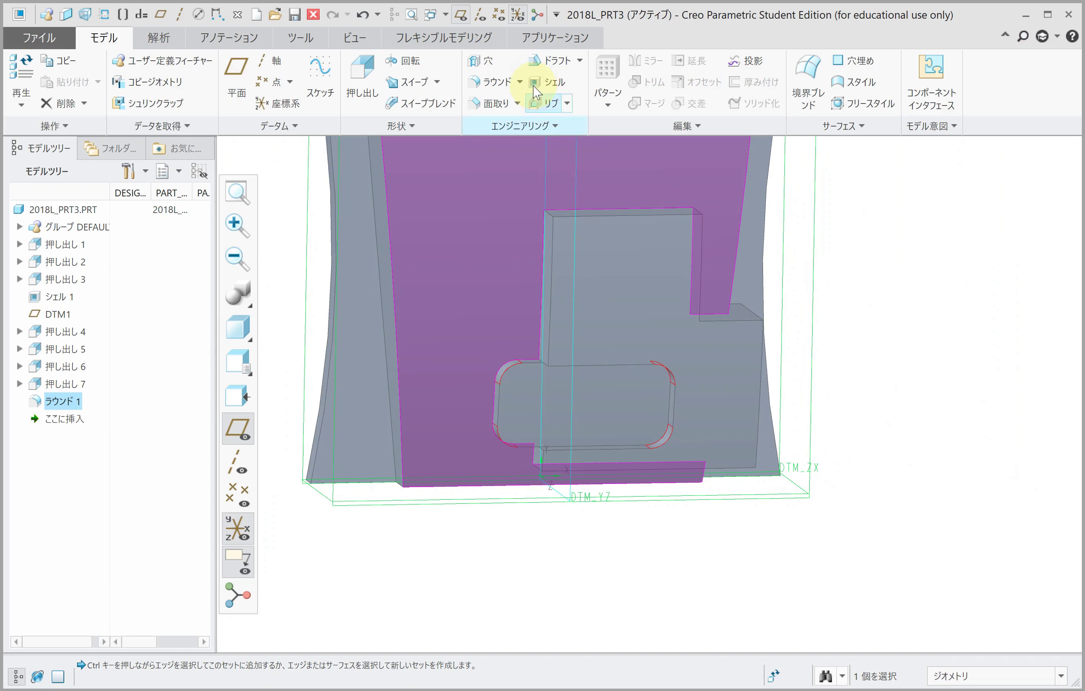
pyautogui.click(491, 103)
pyautogui.scroll(3, 536, 146)
pyautogui.click(564, 221)
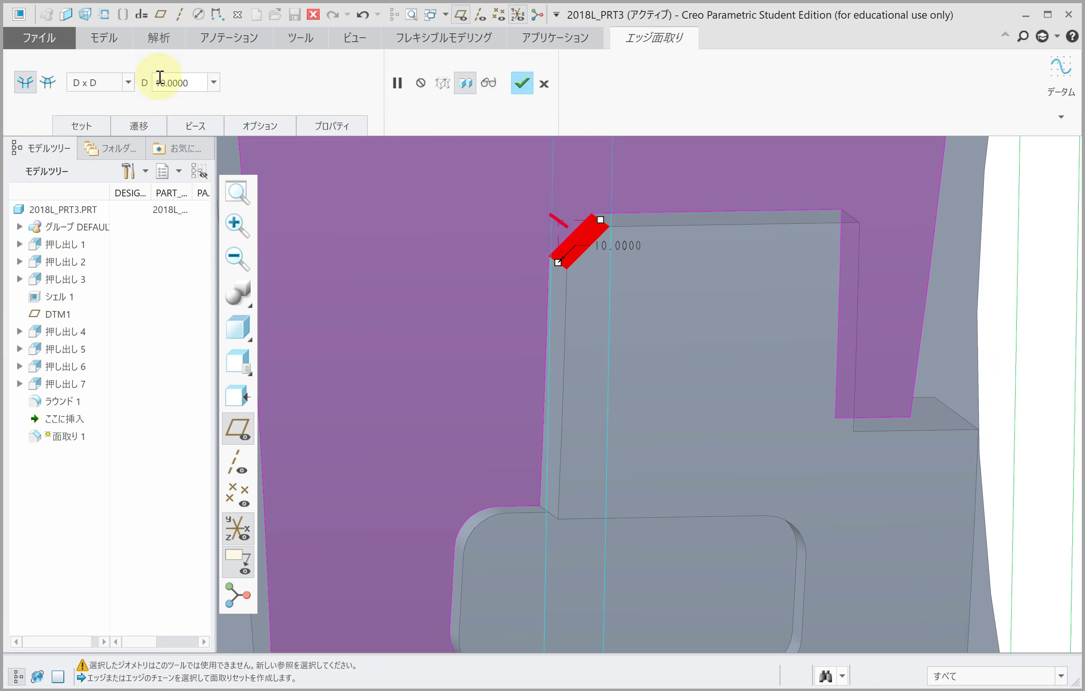
pyautogui.middleClick(443, 274)
pyautogui.moveTo(443, 274)
pyautogui.mouseDown(button='middle')
pyautogui.moveTo(460, 308)
pyautogui.moveTo(440, 299)
pyautogui.mouseUp(button='middle')
pyautogui.click(440, 299)
# Round the block's top inner, inner lower and lower-right edges at radius 10.
pyautogui.click(476, 81)
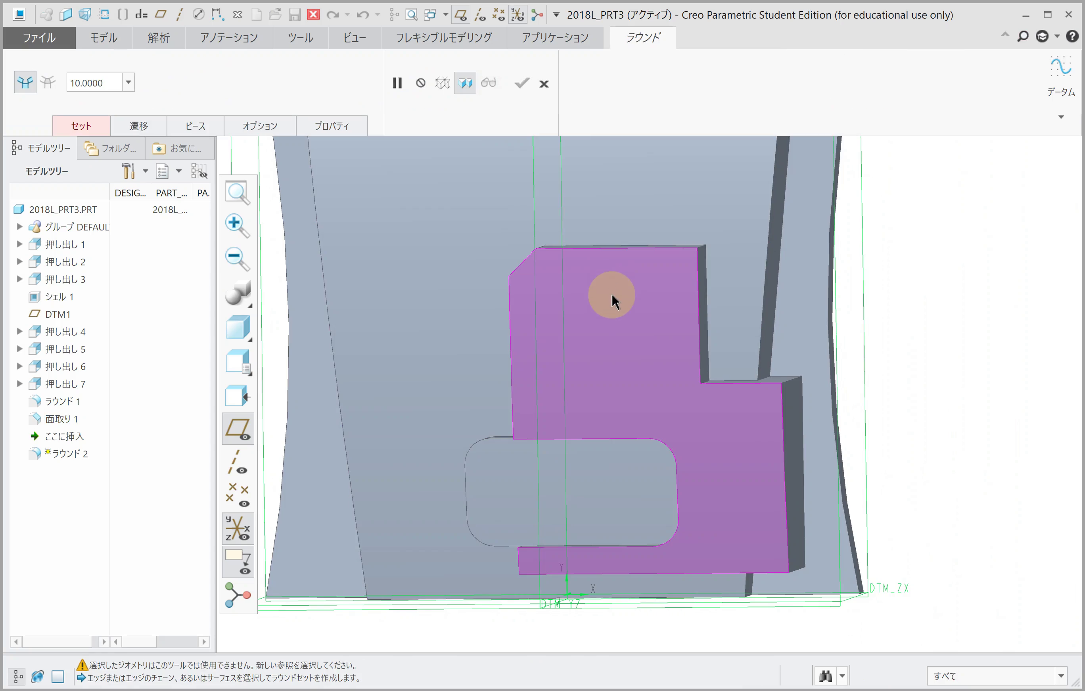
pyautogui.moveTo(615, 314)
pyautogui.mouseDown(button='middle')
pyautogui.moveTo(606, 322)
pyautogui.moveTo(538, 281)
pyautogui.mouseUp(button='middle')
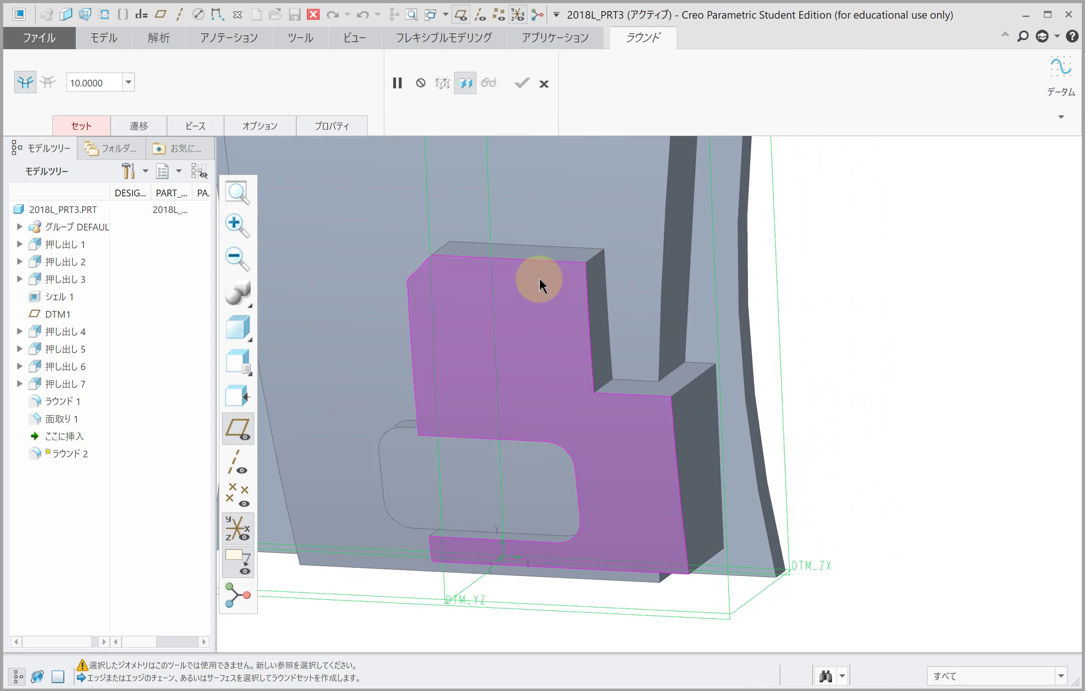
pyautogui.scroll(3, 593, 251)
pyautogui.click(608, 251)
pyautogui.keyDown('ctrl'); pyautogui.click(624, 400); pyautogui.keyUp('ctrl')
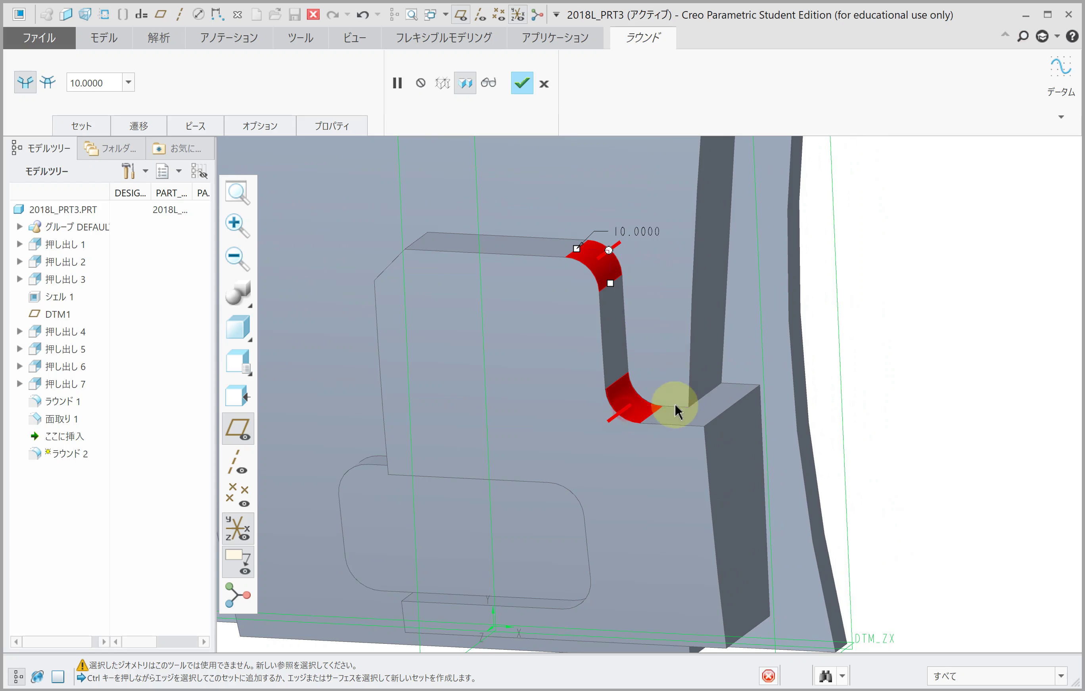
pyautogui.keyDown('ctrl'); pyautogui.click(729, 406); pyautogui.keyUp('ctrl')
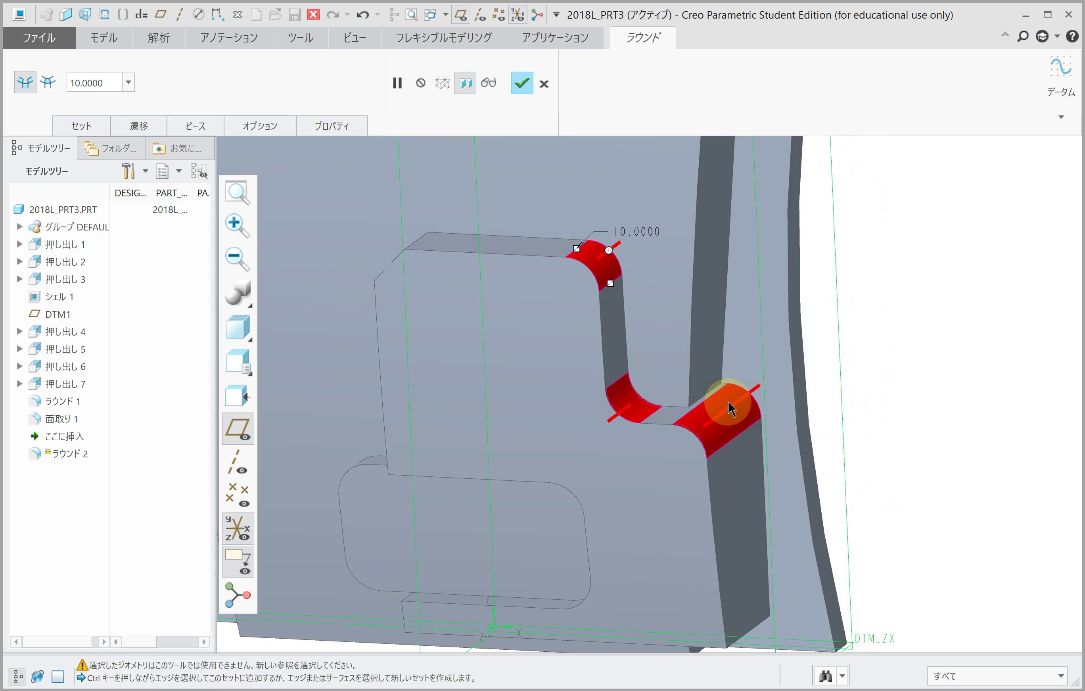
pyautogui.middleClick(728, 408)
# Select the part's outer side surface, then the inner surface instead.
pyautogui.moveTo(728, 408)
pyautogui.mouseDown(button='middle')
pyautogui.moveTo(741, 388)
pyautogui.moveTo(742, 434)
pyautogui.mouseUp(button='middle')
pyautogui.scroll(-3, 734, 383)
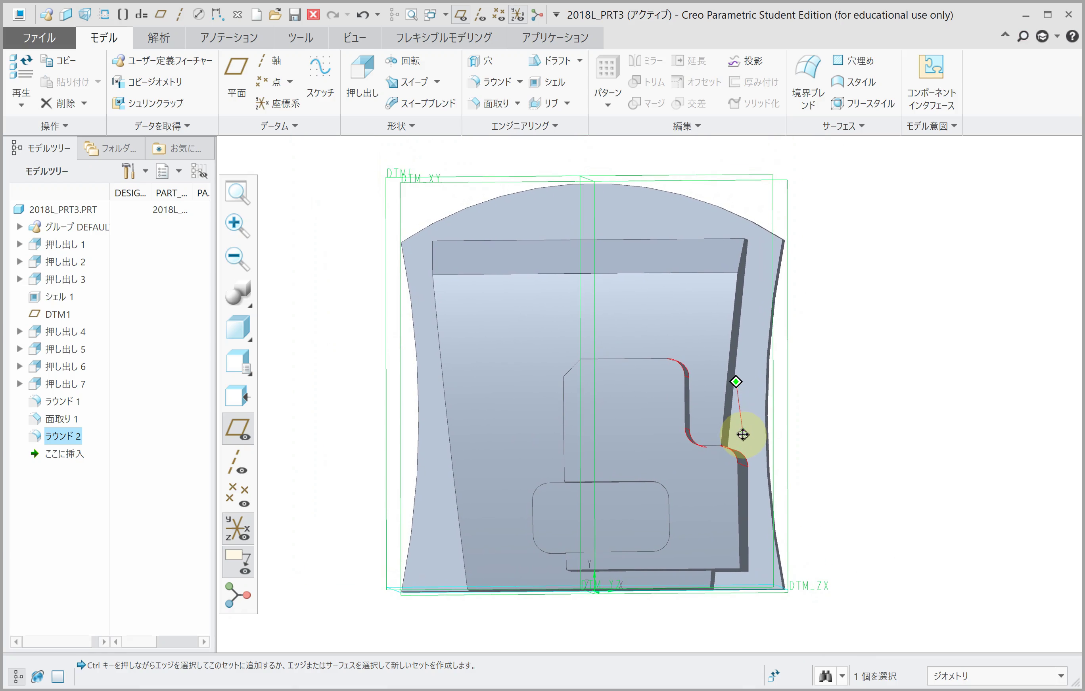
pyautogui.click(743, 433)
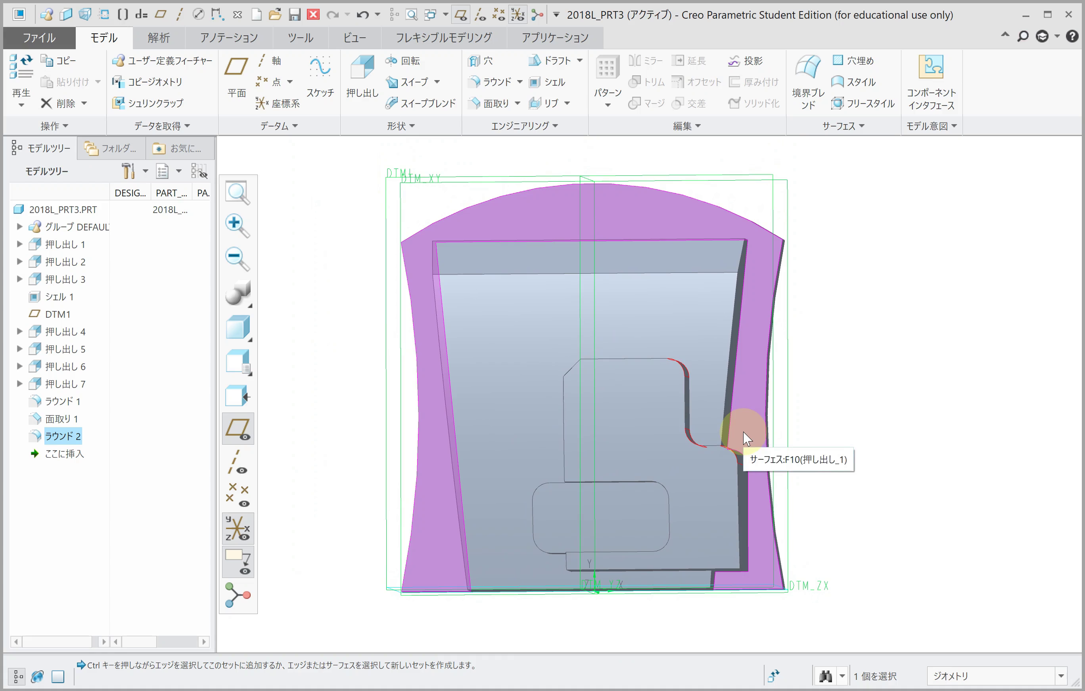
pyautogui.click(720, 410)
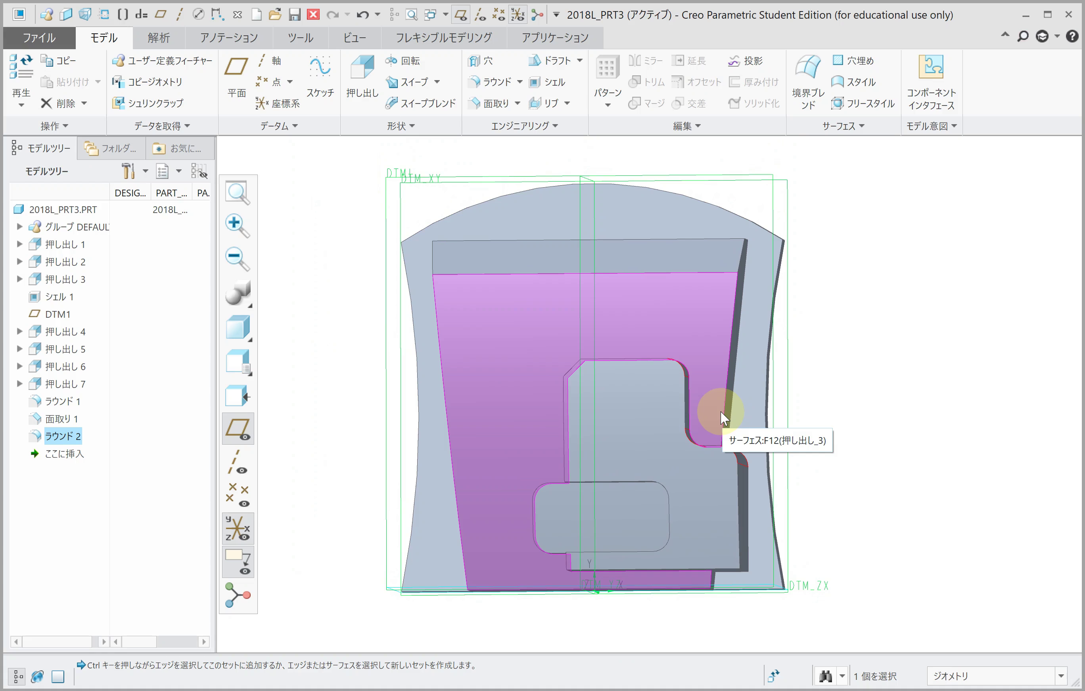
# Start an extrusion on DTM1 and add a vertical centreline.
pyautogui.click(362, 78)
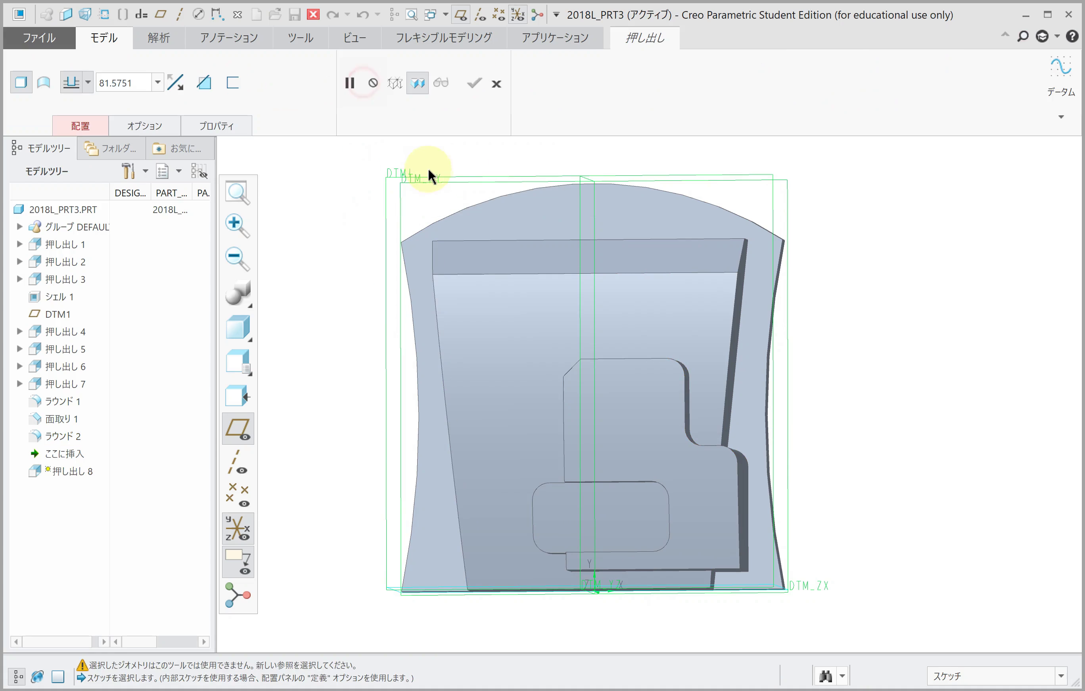
pyautogui.click(410, 184)
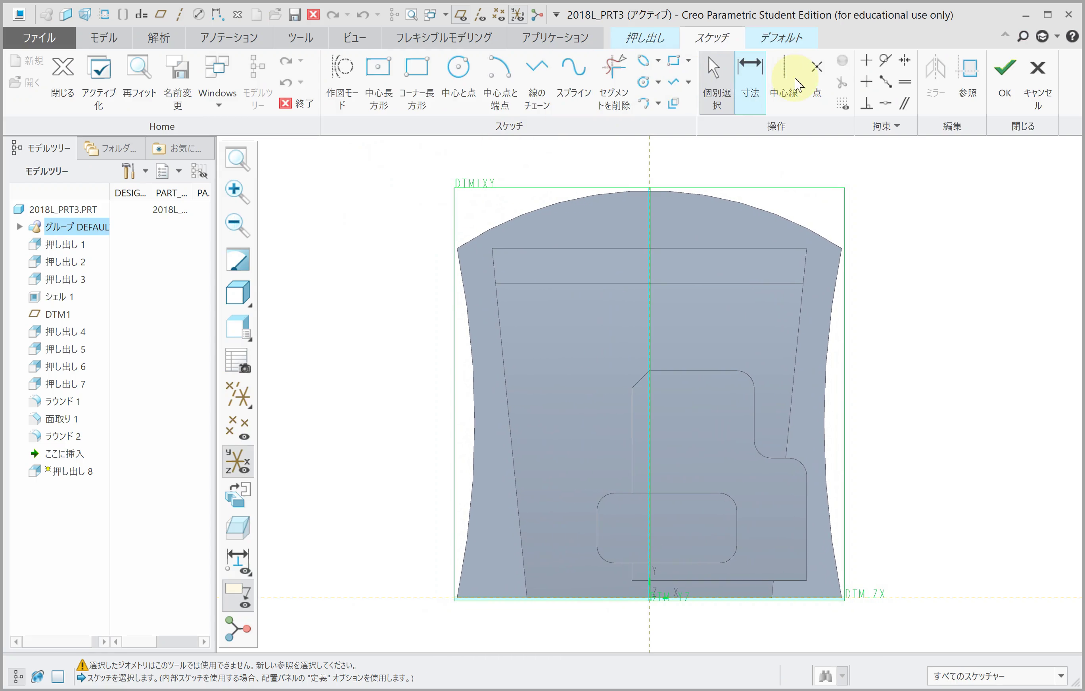
pyautogui.click(797, 85)
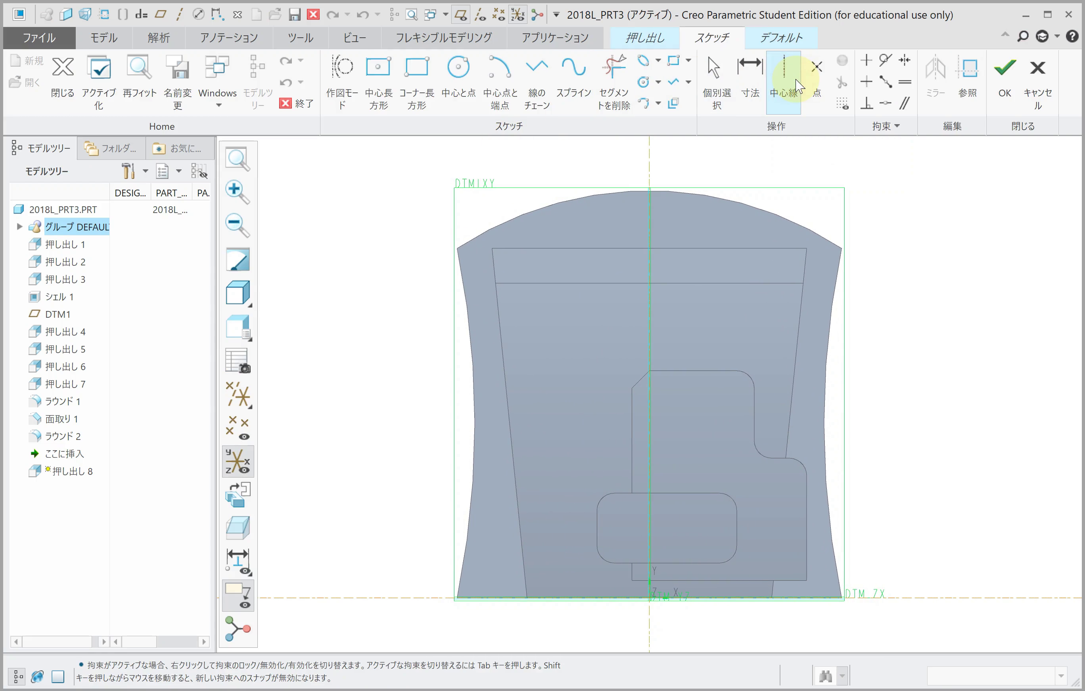
pyautogui.click(649, 234)
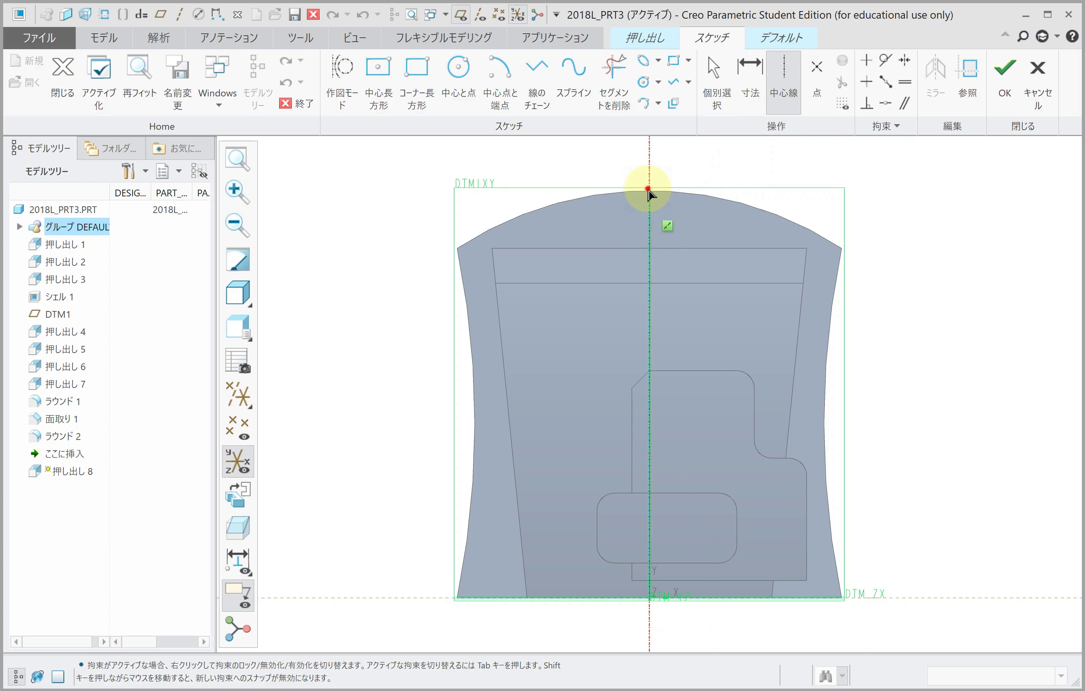
pyautogui.click(647, 188)
# Draw a line chain from the top arc, slanting down, then across to the centreline.
pyautogui.click(537, 82)
pyautogui.scroll(3, 560, 214)
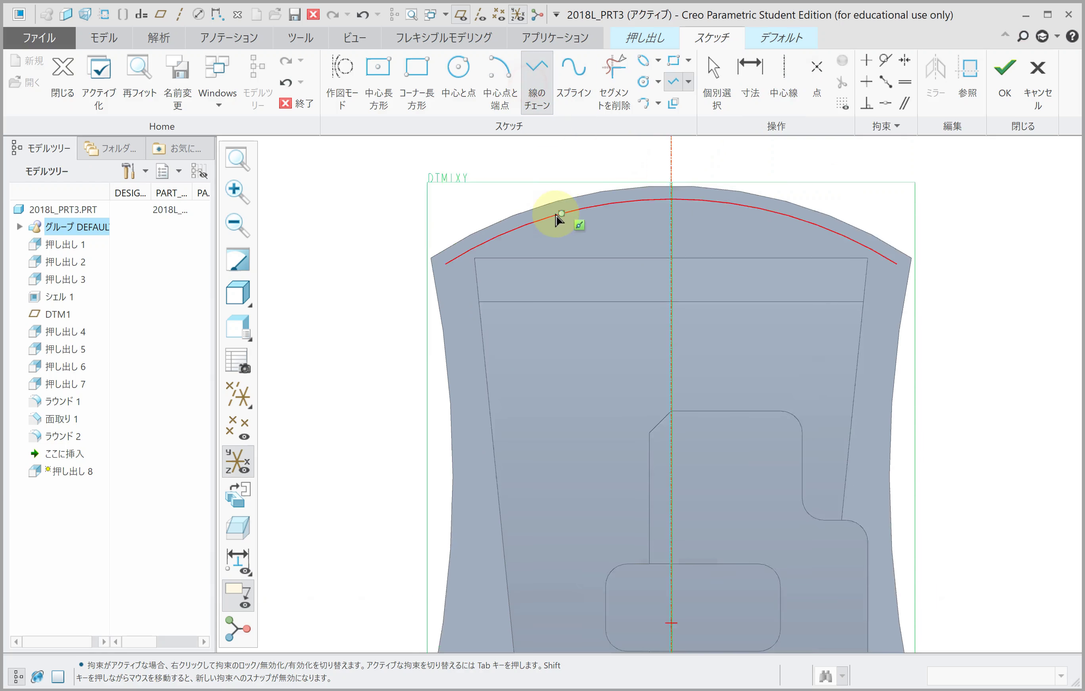
pyautogui.click(511, 210)
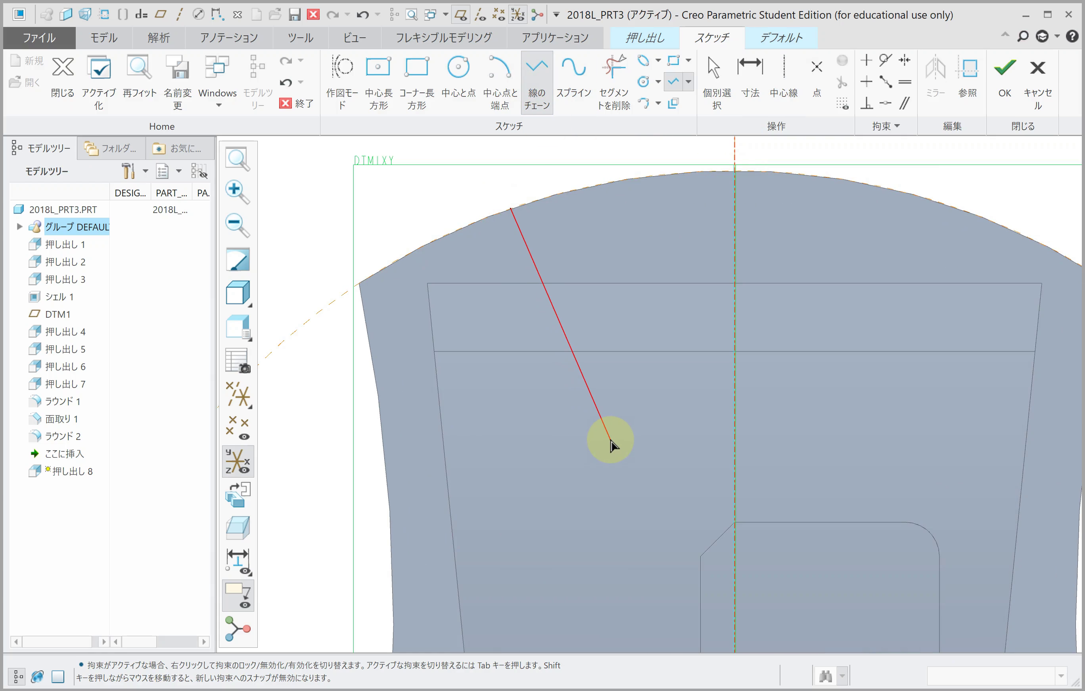
pyautogui.click(625, 438)
pyautogui.click(738, 442)
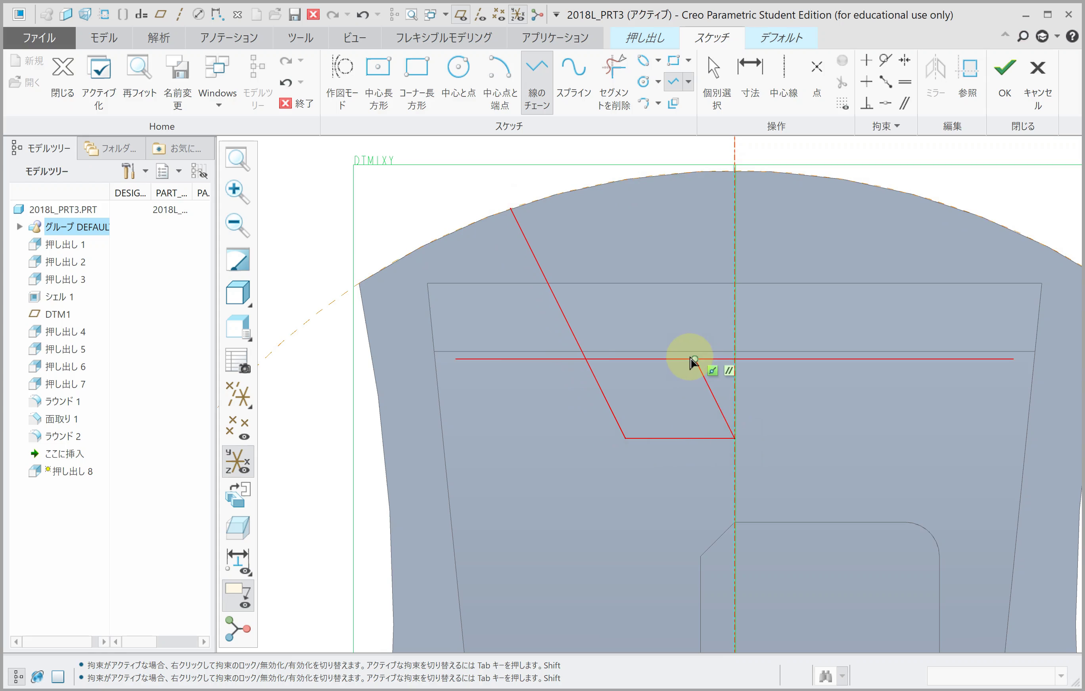
pyautogui.scroll(-1, 692, 360)
pyautogui.middleClick(689, 357)
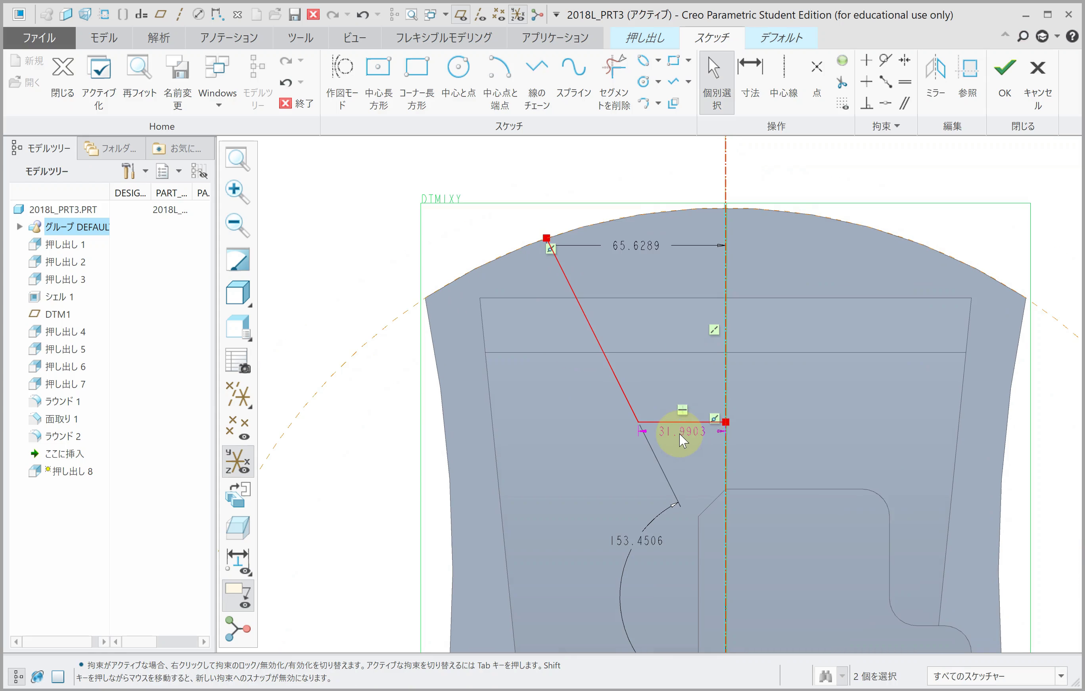
# Dimension the sketch 40, 136/2 (68) and 150, and accept it.
pyautogui.doubleClick(681, 434)
pyautogui.write('40')
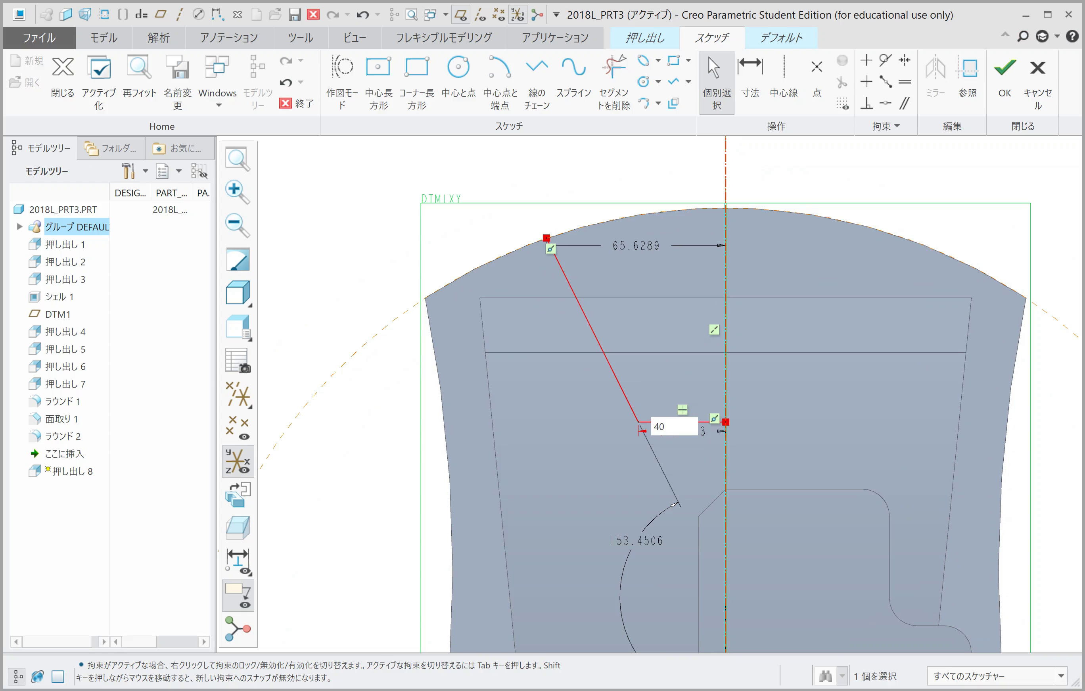
pyautogui.click(679, 434)
pyautogui.click(640, 245)
pyautogui.write('136')
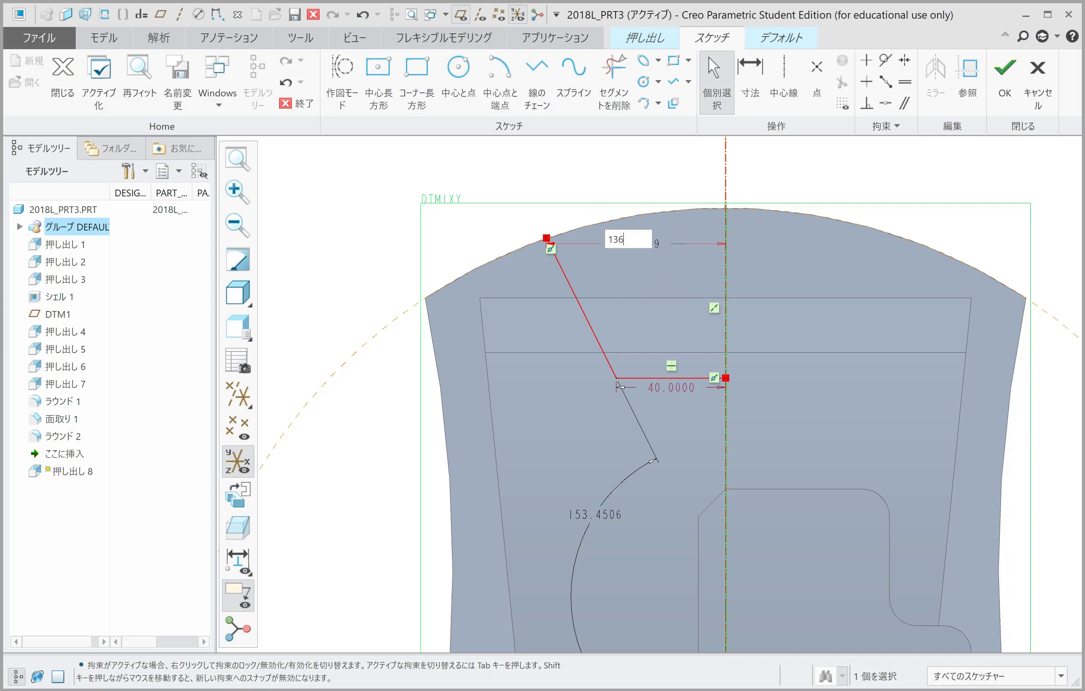
pyautogui.write('/2')
pyautogui.click(640, 245)
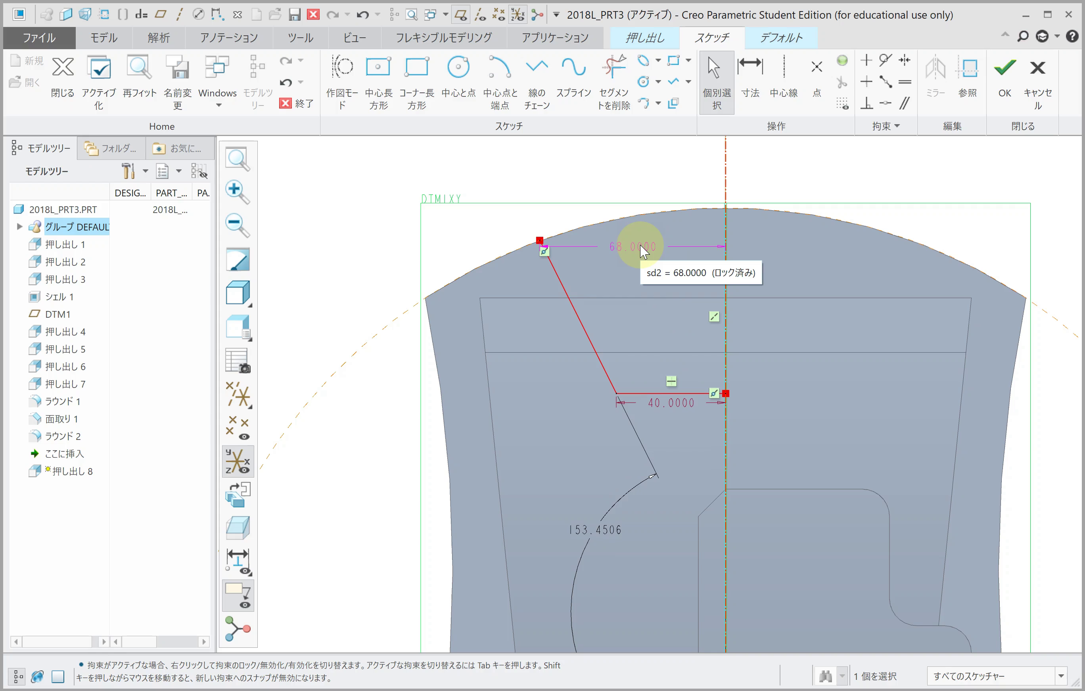
pyautogui.click(750, 68)
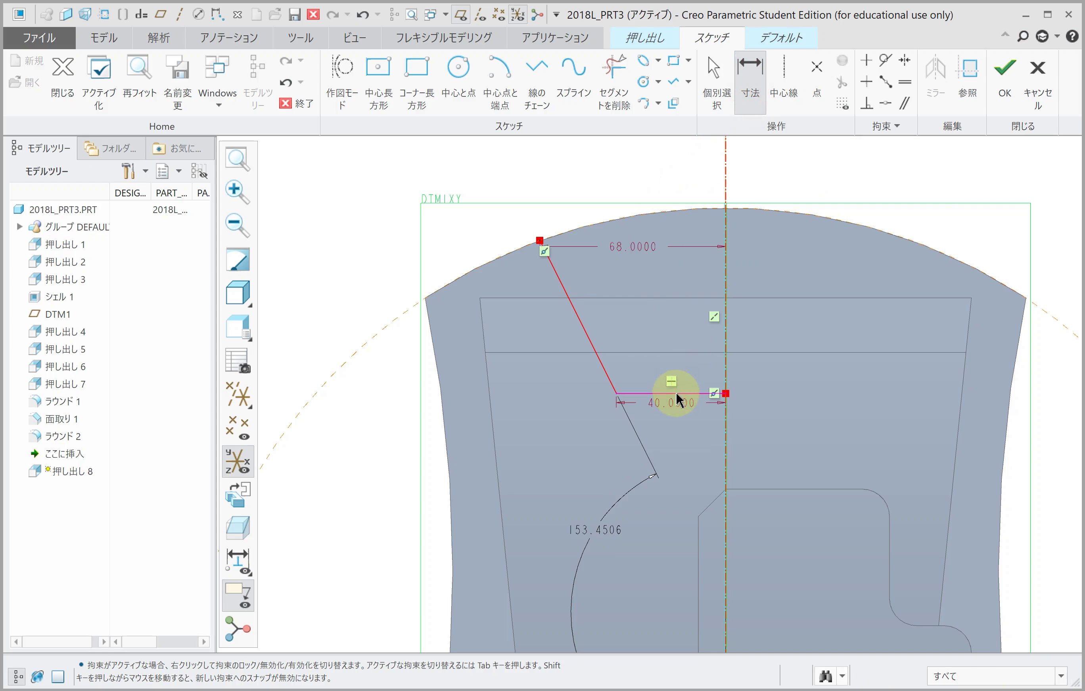
pyautogui.scroll(1, 677, 392)
pyautogui.scroll(4, 636, 375)
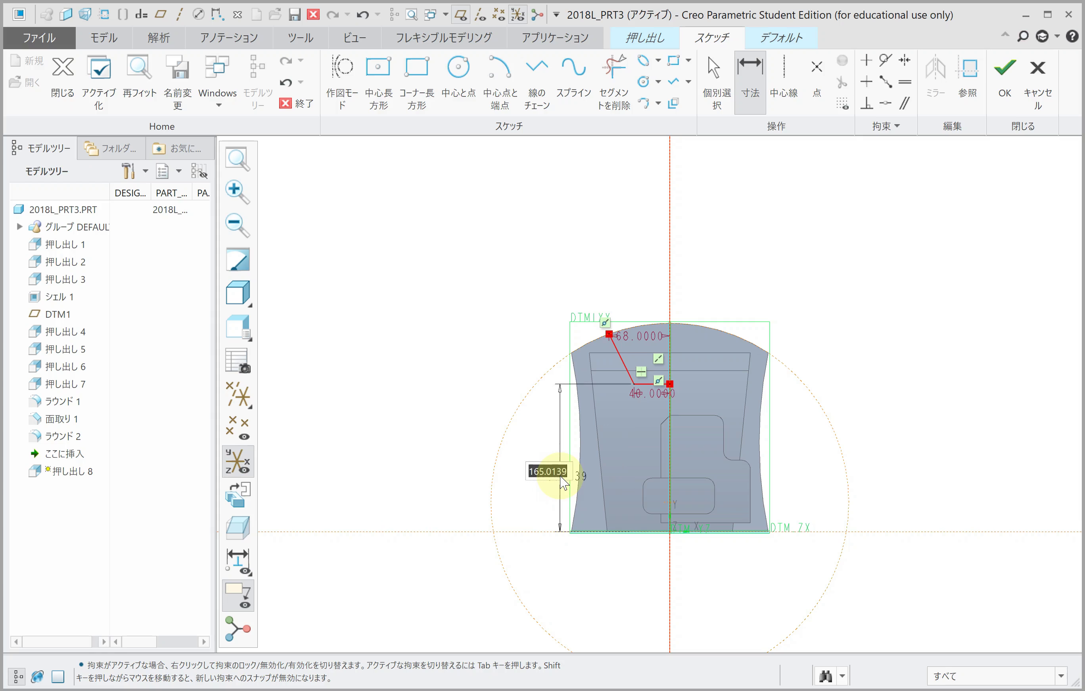
pyautogui.write('150')
pyautogui.press('Return')
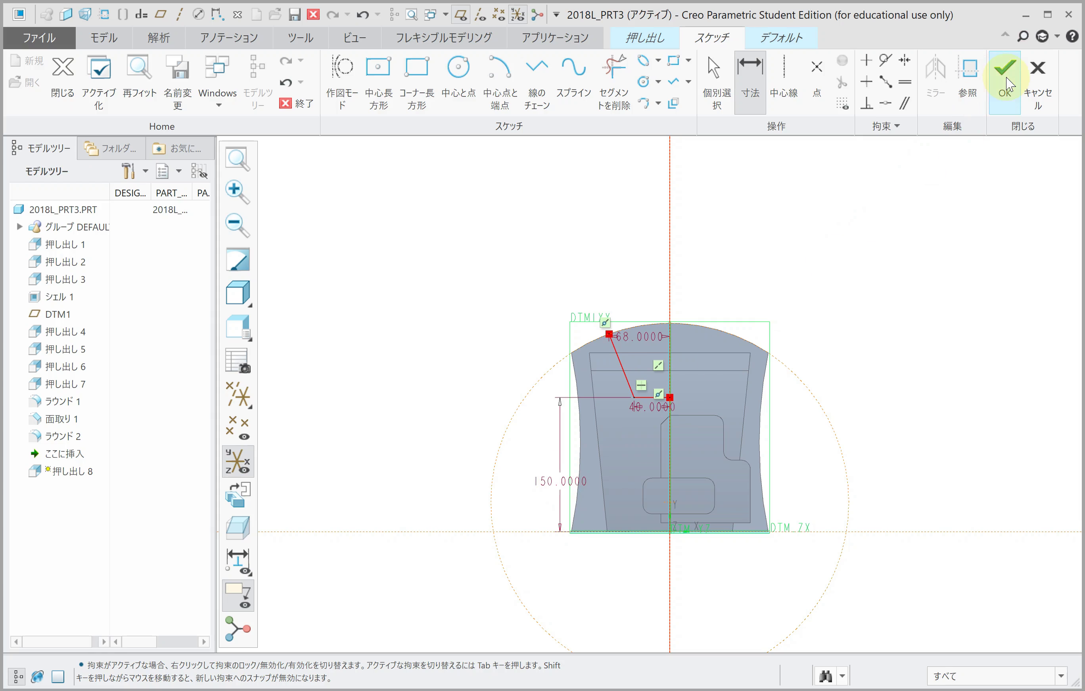
pyautogui.click(1005, 69)
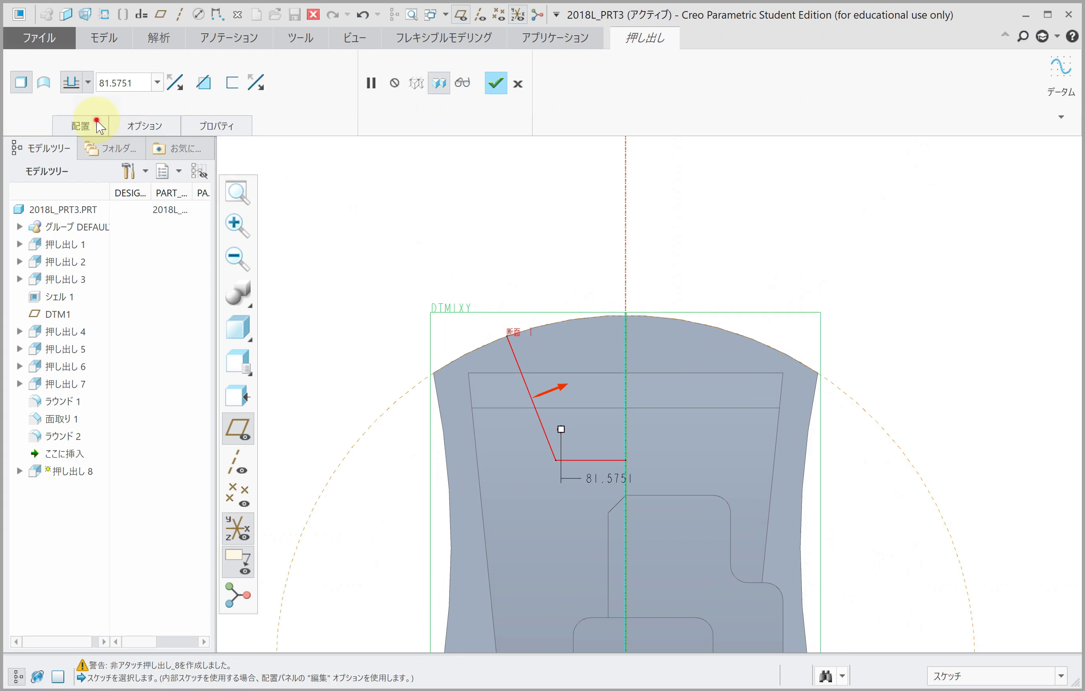
# Mirror the sketched lines across the centreline and accept the sketch.
pyautogui.click(100, 128)
pyautogui.click(217, 180)
pyautogui.moveTo(458, 302); pyautogui.dragTo(653, 495)
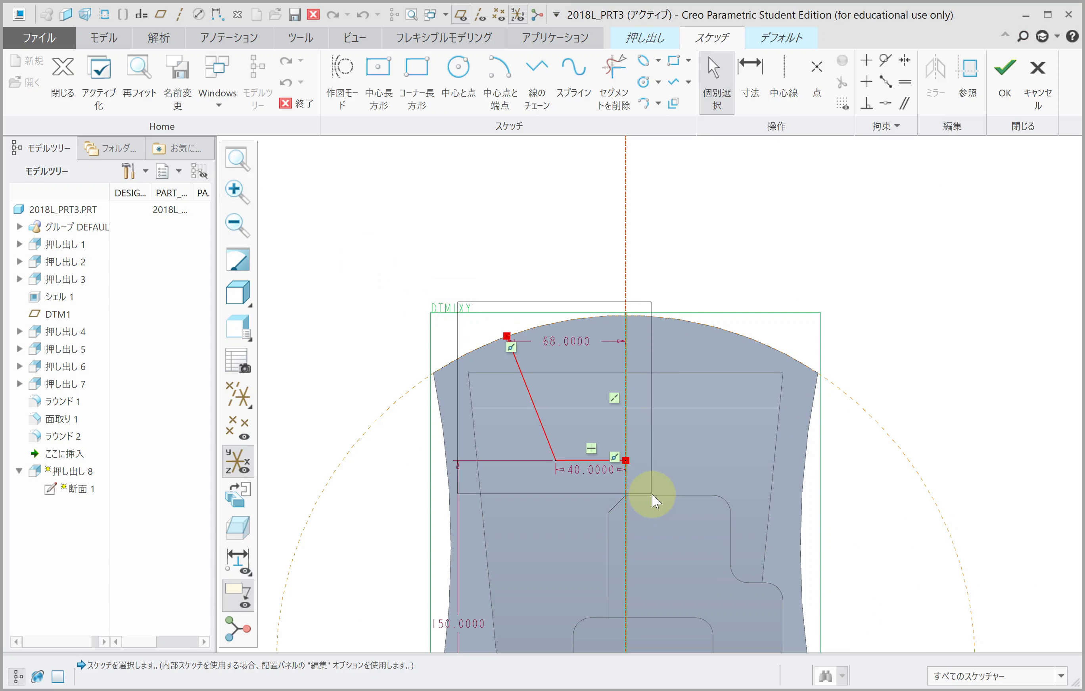
pyautogui.click(935, 76)
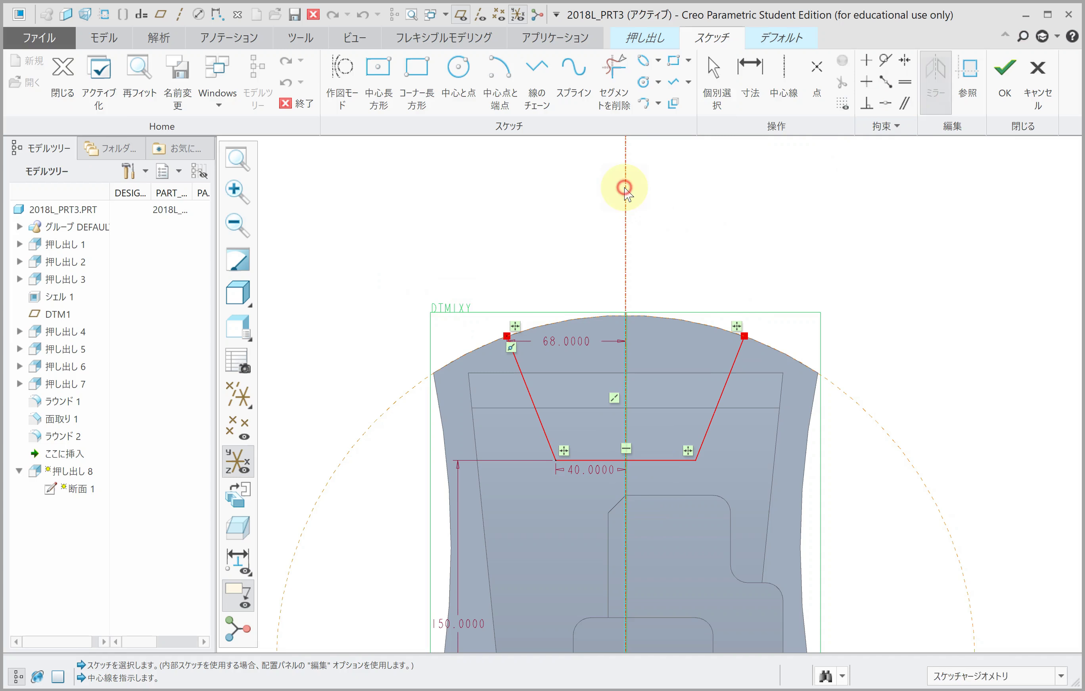
pyautogui.click(624, 190)
pyautogui.click(1005, 73)
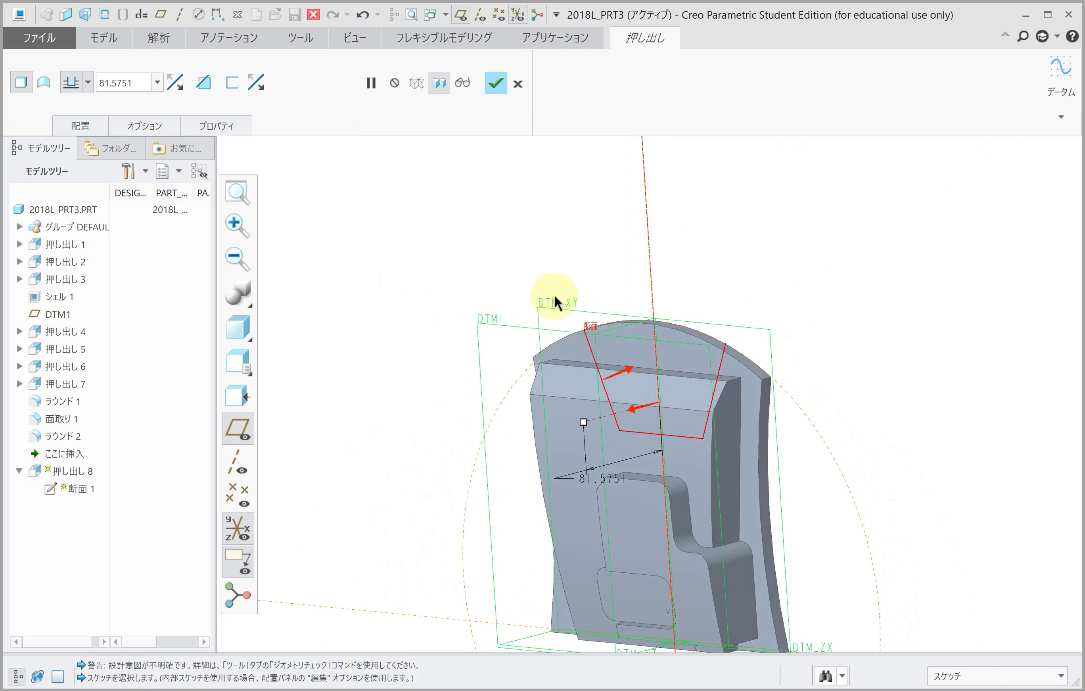
# Set Extrusion 8's depth to 60.
pyautogui.scroll(-2, 554, 302)
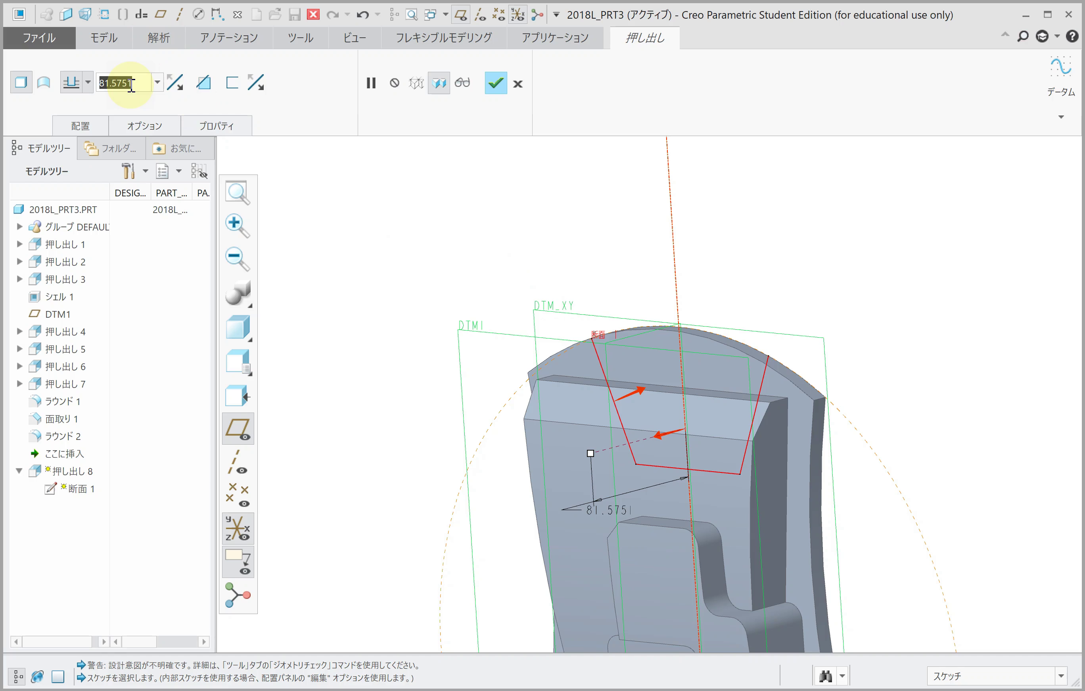
pyautogui.write('60')
pyautogui.press('Return')
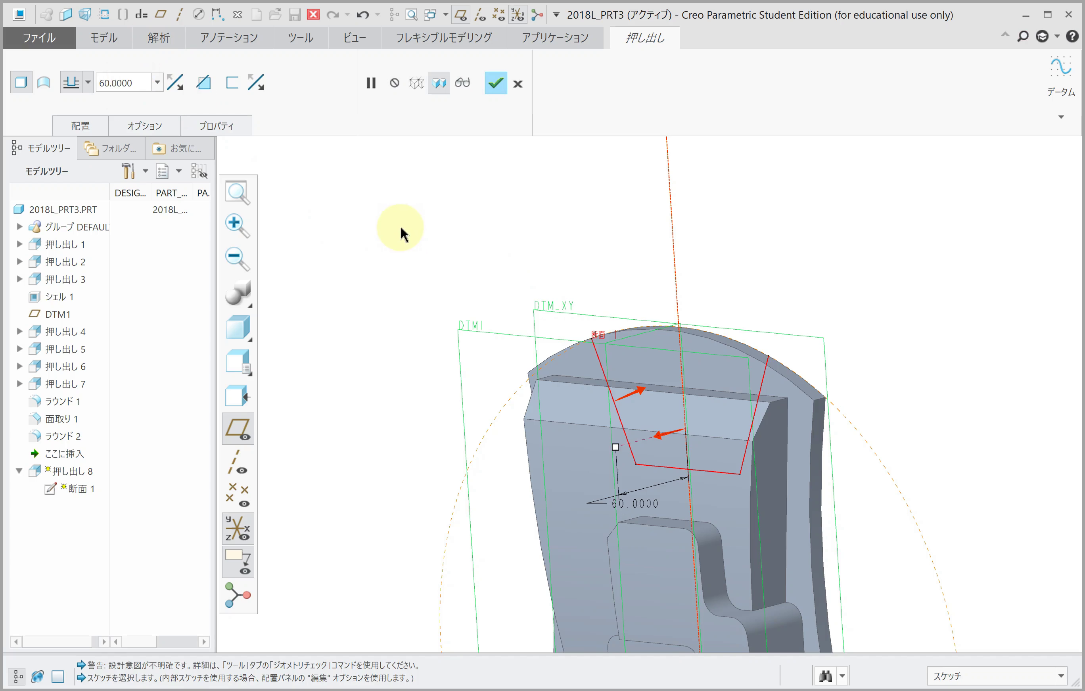
pyautogui.click(84, 126)
# Project the part's top arc into the trapezoid sketch.
pyautogui.click(234, 182)
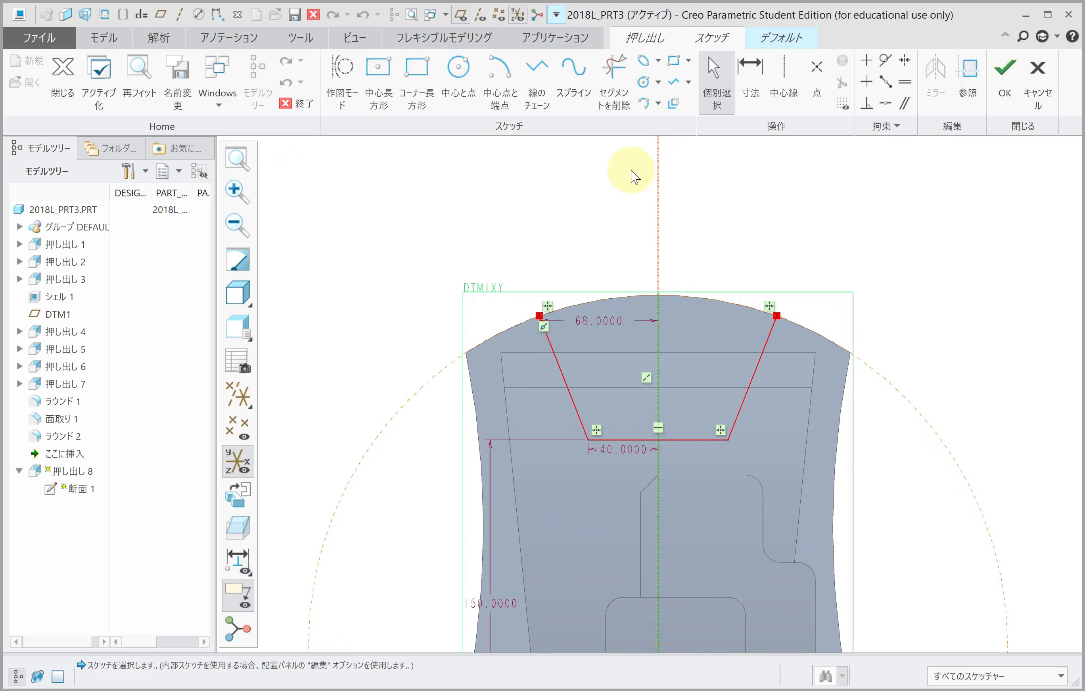
pyautogui.scroll(-3, 627, 178)
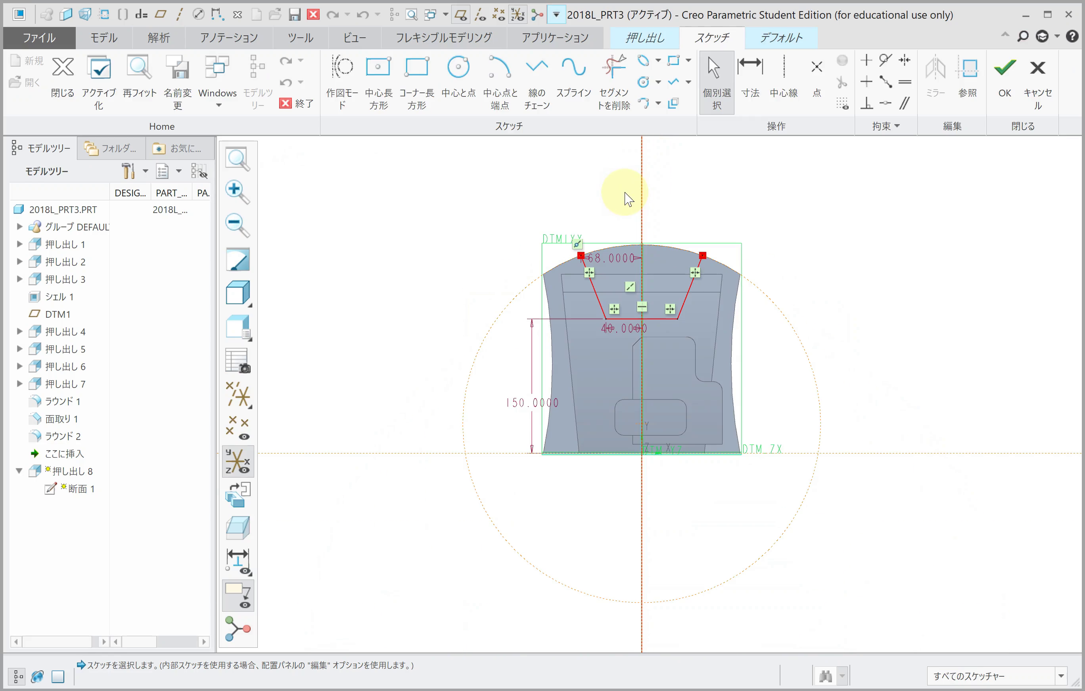
pyautogui.click(780, 37)
pyautogui.click(467, 104)
pyautogui.scroll(3, 600, 214)
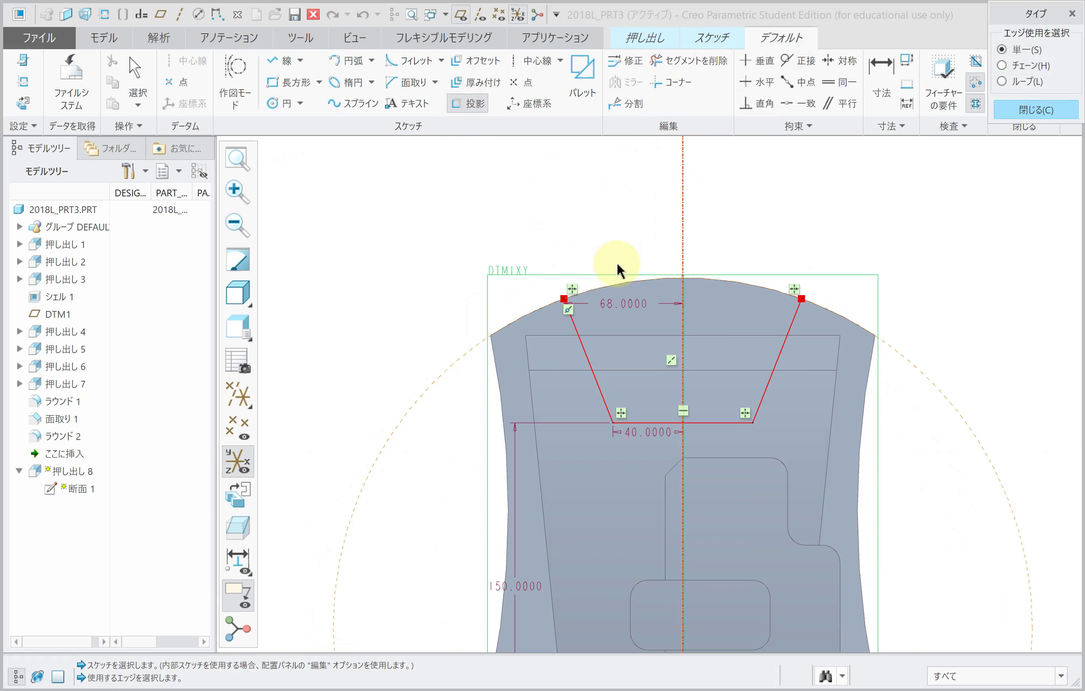
pyautogui.click(622, 288)
# Delete the left and right outer arc segments, accept the sketch, and complete Extrusion 8.
pyautogui.click(679, 61)
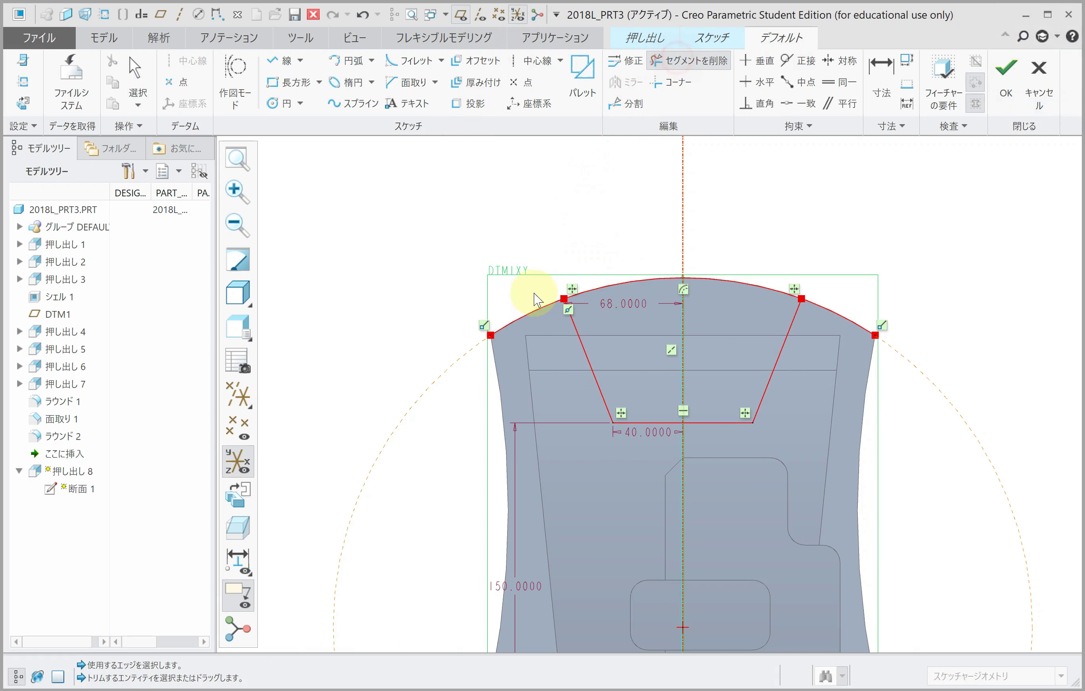
pyautogui.click(537, 303)
pyautogui.click(889, 293)
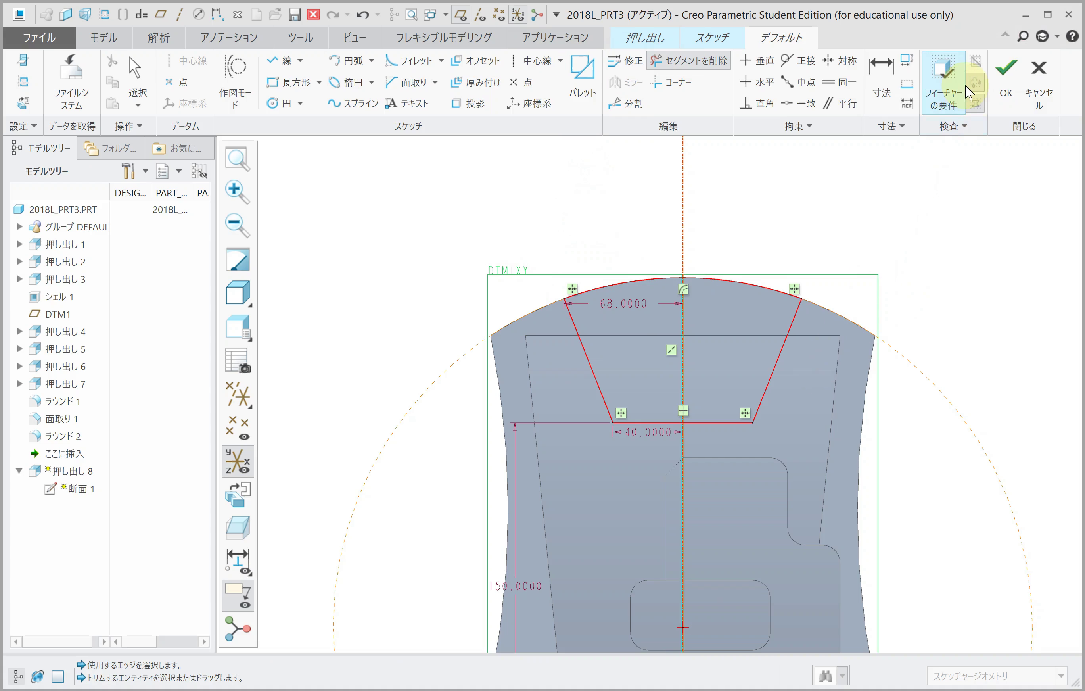
pyautogui.click(1005, 73)
pyautogui.middleClick(769, 323)
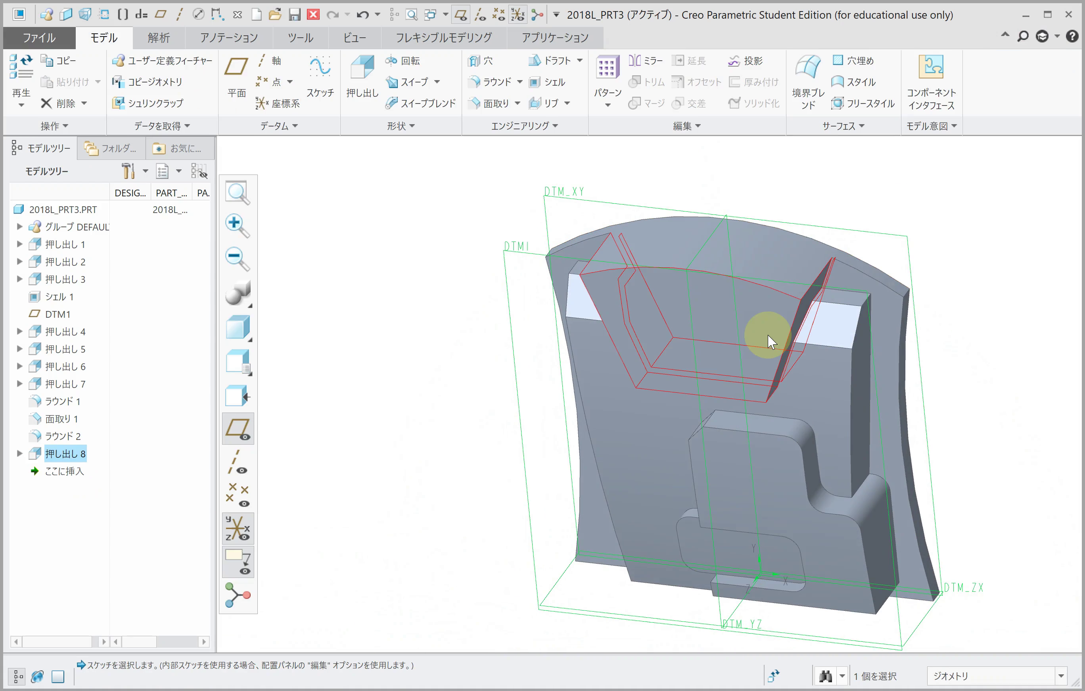
pyautogui.scroll(2, 761, 334)
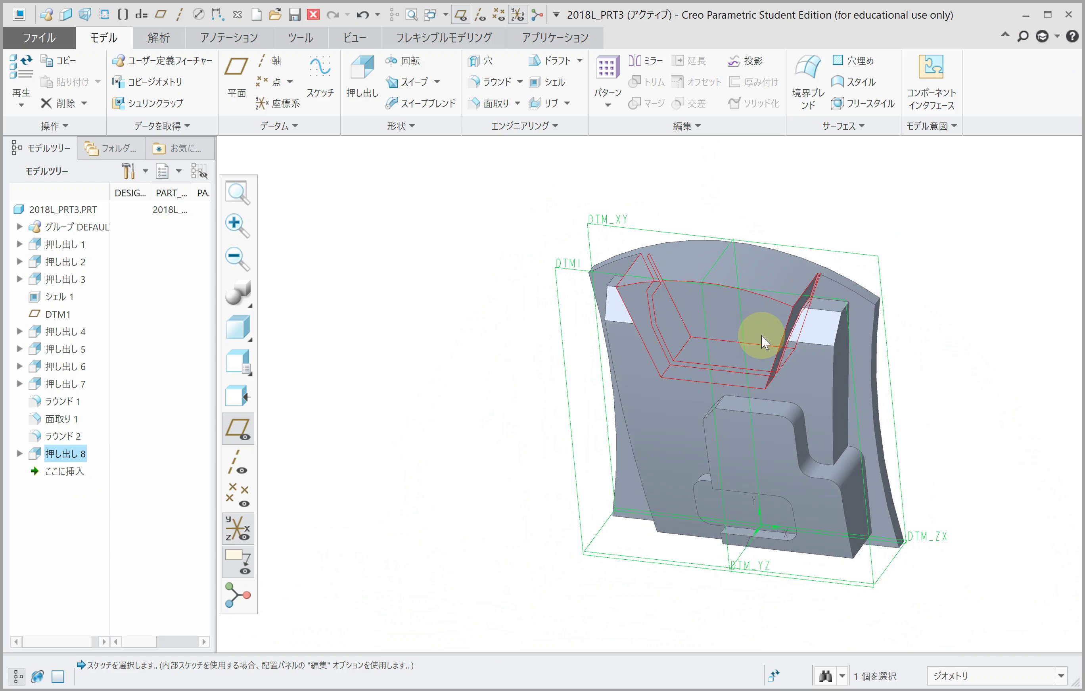
pyautogui.moveTo(777, 317); pyautogui.dragTo(791, 299, button='middle')
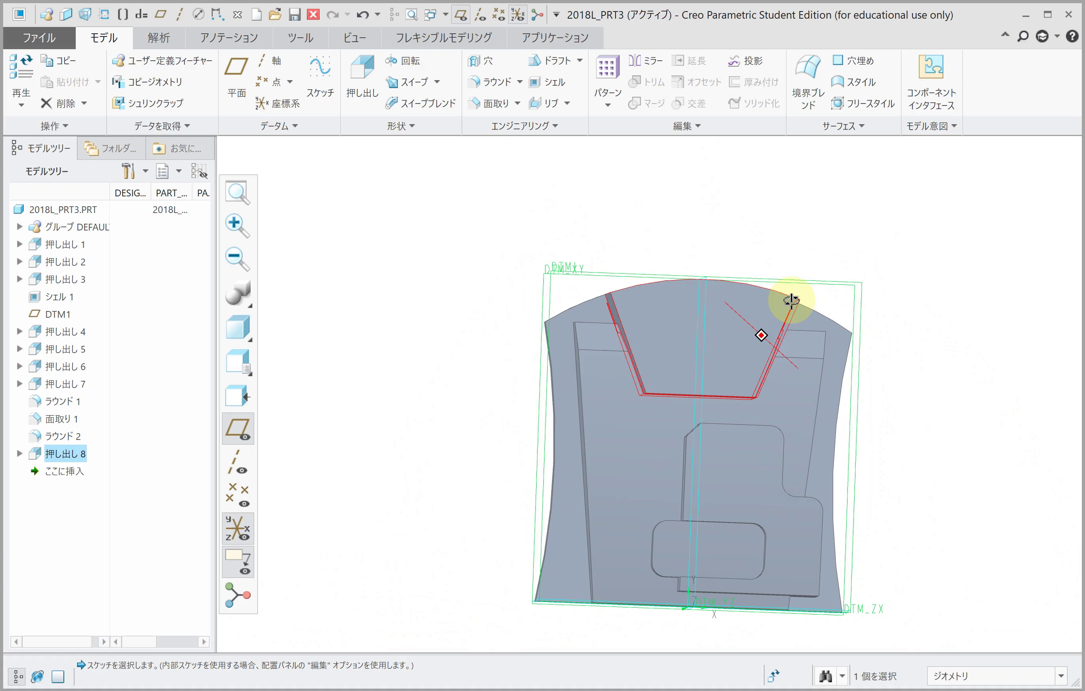
pyautogui.moveTo(791, 300)
pyautogui.mouseDown(button='middle')
pyautogui.moveTo(781, 301)
pyautogui.moveTo(774, 339)
pyautogui.moveTo(770, 310)
pyautogui.mouseUp(button='middle')
pyautogui.scroll(-3, 775, 340)
# Start a round on the raised block's lower corner edge and orbit to inspect it.
pyautogui.click(492, 82)
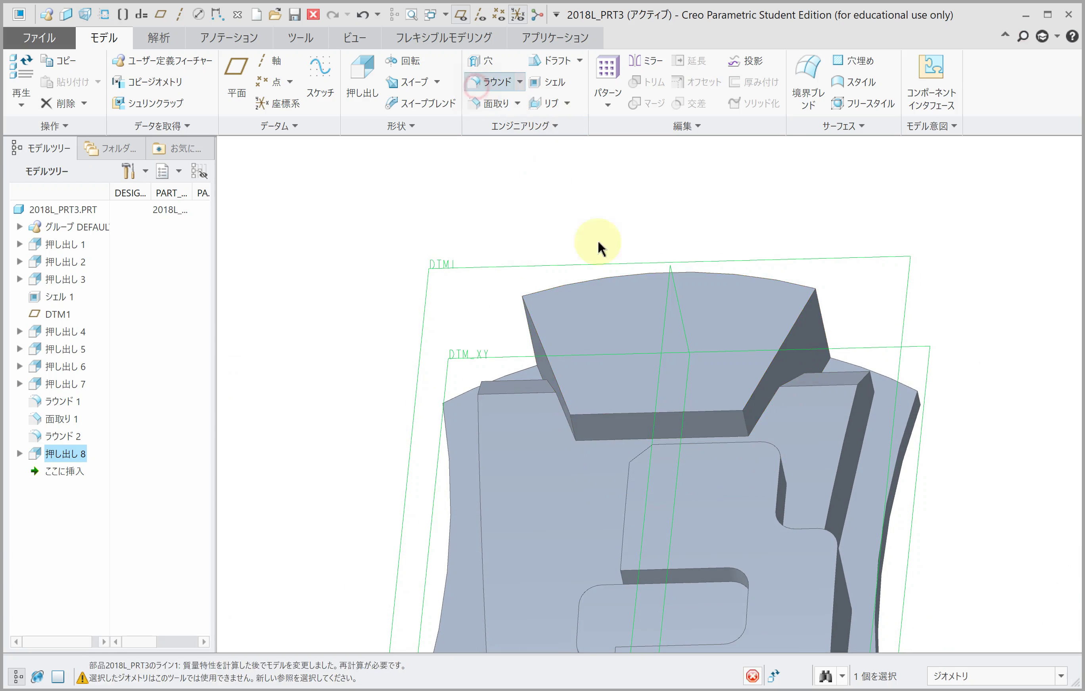
pyautogui.scroll(-3, 736, 410)
pyautogui.click(744, 429)
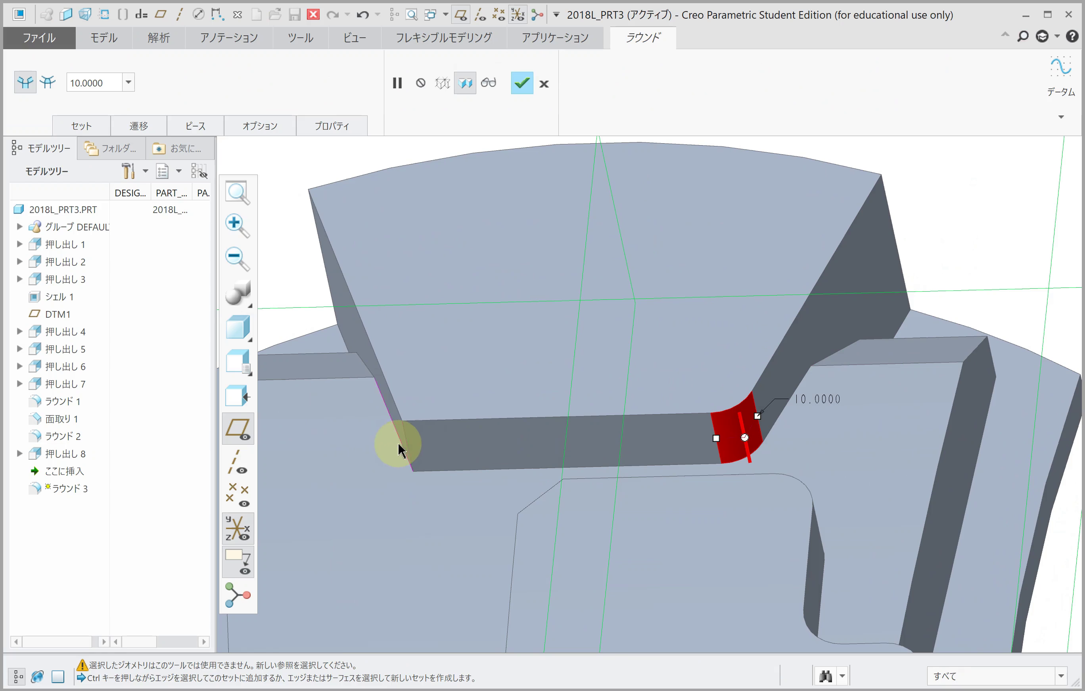
pyautogui.scroll(3, 483, 394)
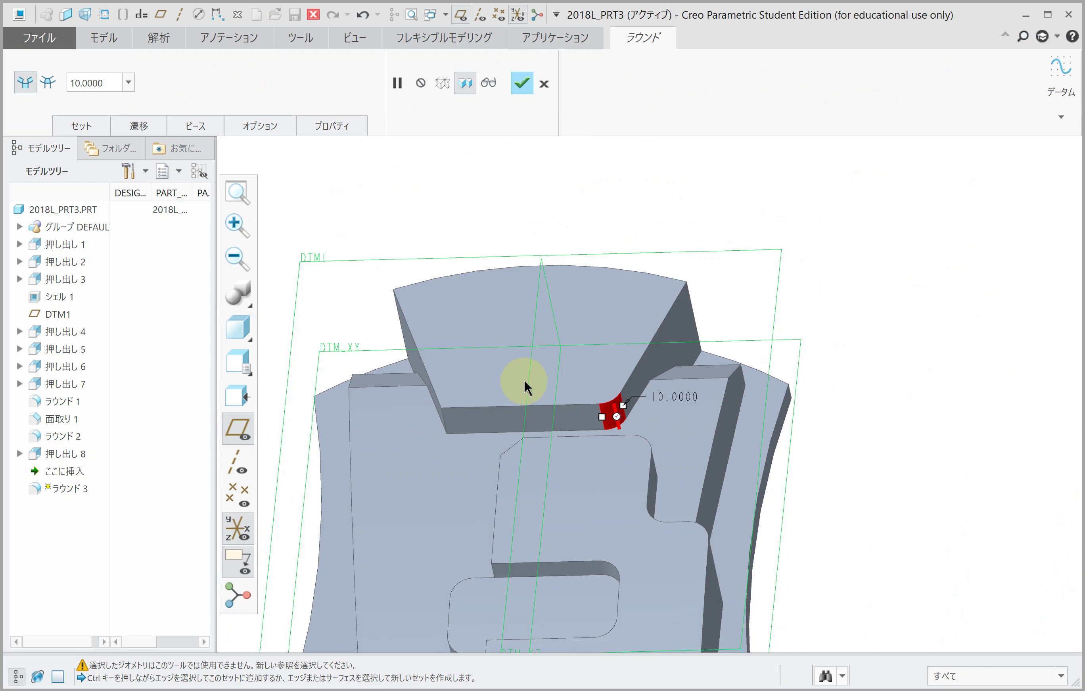
pyautogui.moveTo(521, 380)
pyautogui.mouseDown(button='middle')
pyautogui.moveTo(540, 361)
pyautogui.moveTo(441, 300)
pyautogui.mouseUp(button='middle')
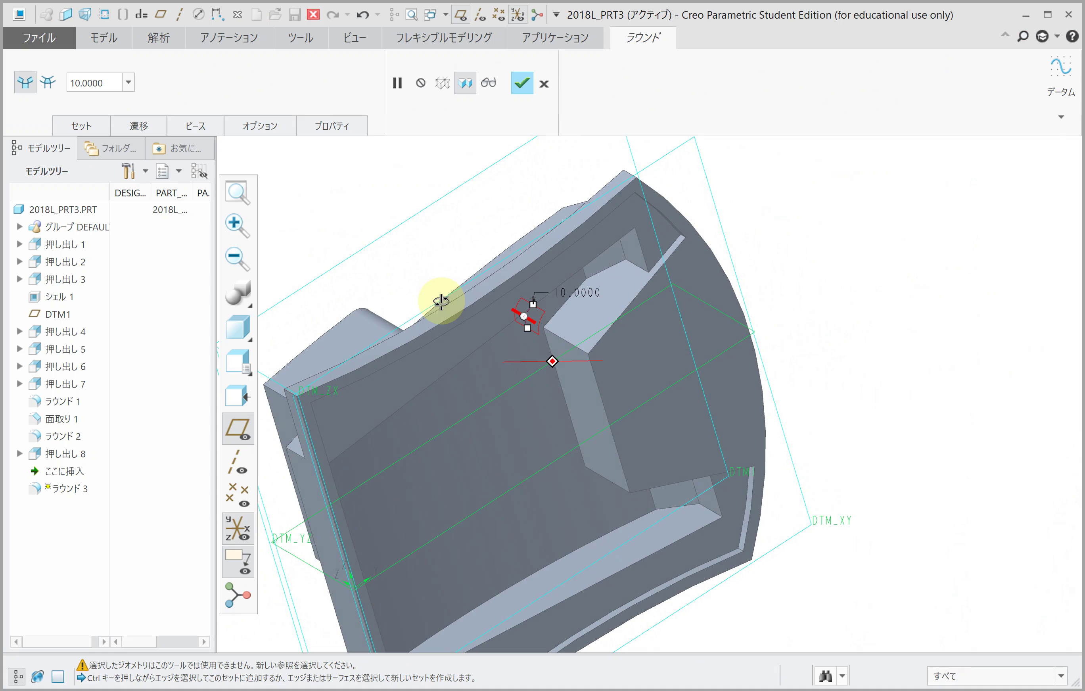
pyautogui.moveTo(441, 300); pyautogui.dragTo(472, 341, button='middle')
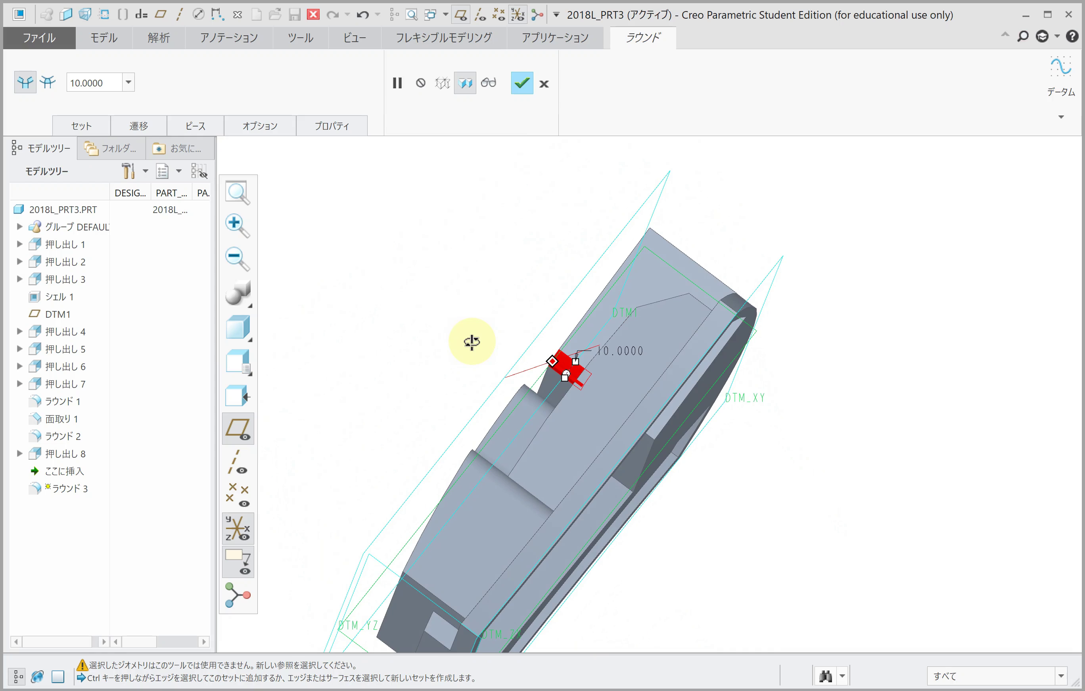
pyautogui.moveTo(473, 341); pyautogui.dragTo(520, 380, button='middle')
pyautogui.scroll(3, 588, 380)
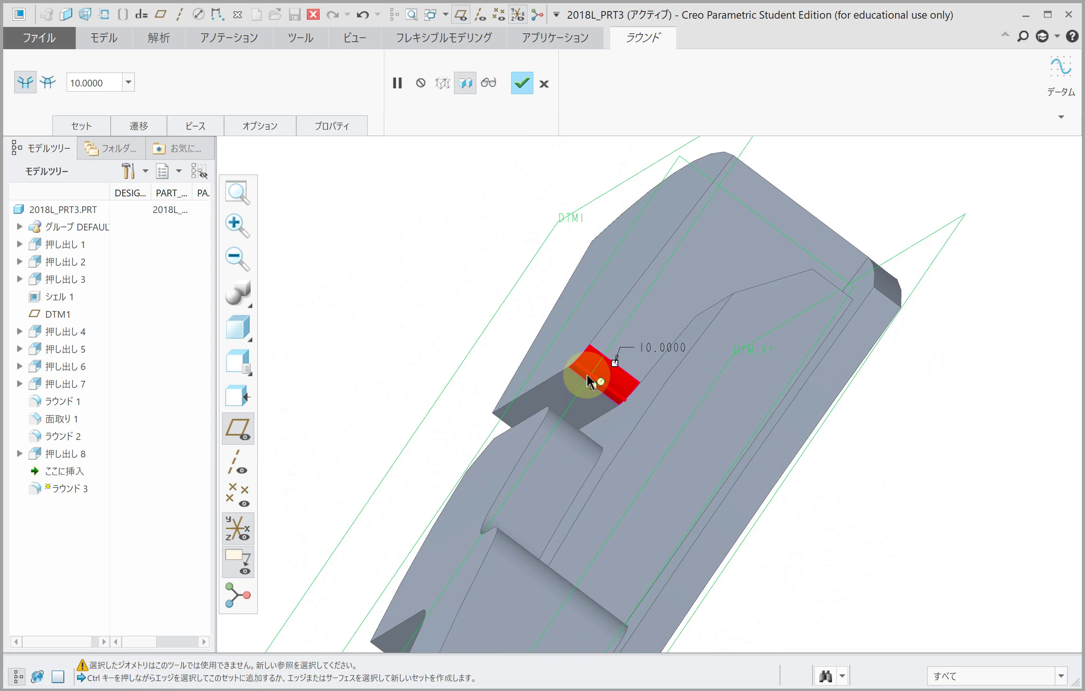
# Reselect the block's base corner edges and finish the round at radius 20.
pyautogui.keyDown('ctrl'); pyautogui.click(592, 379); pyautogui.keyUp('ctrl')
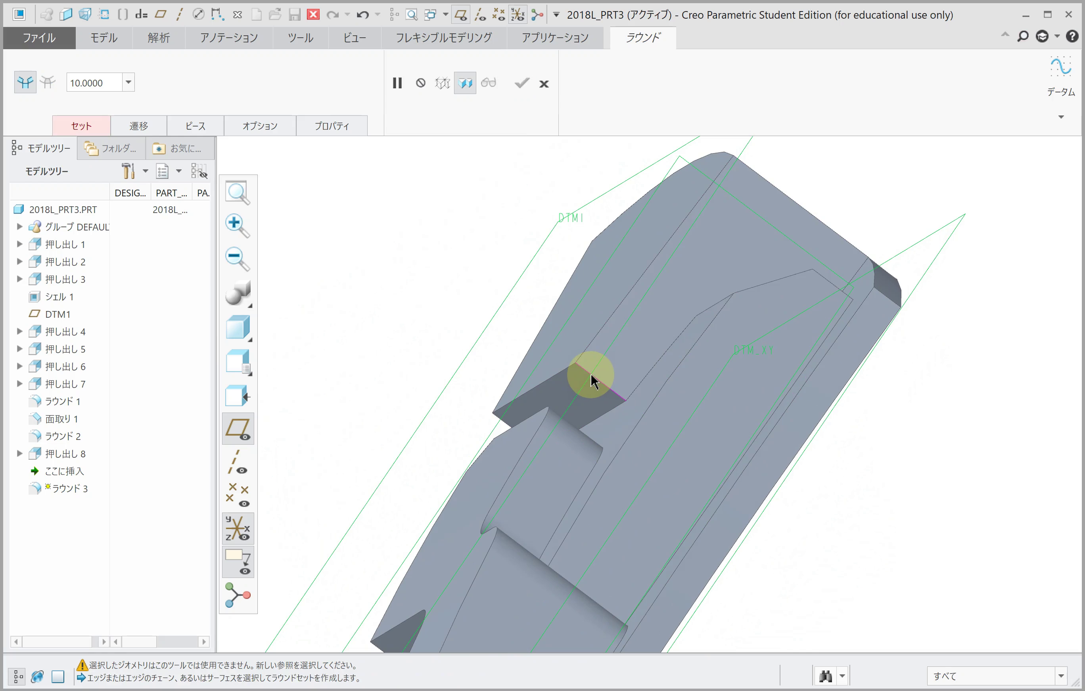
pyautogui.click(591, 379)
pyautogui.moveTo(591, 379)
pyautogui.mouseDown(button='middle')
pyautogui.moveTo(590, 395)
pyautogui.moveTo(634, 392)
pyautogui.moveTo(775, 435)
pyautogui.mouseUp(button='middle')
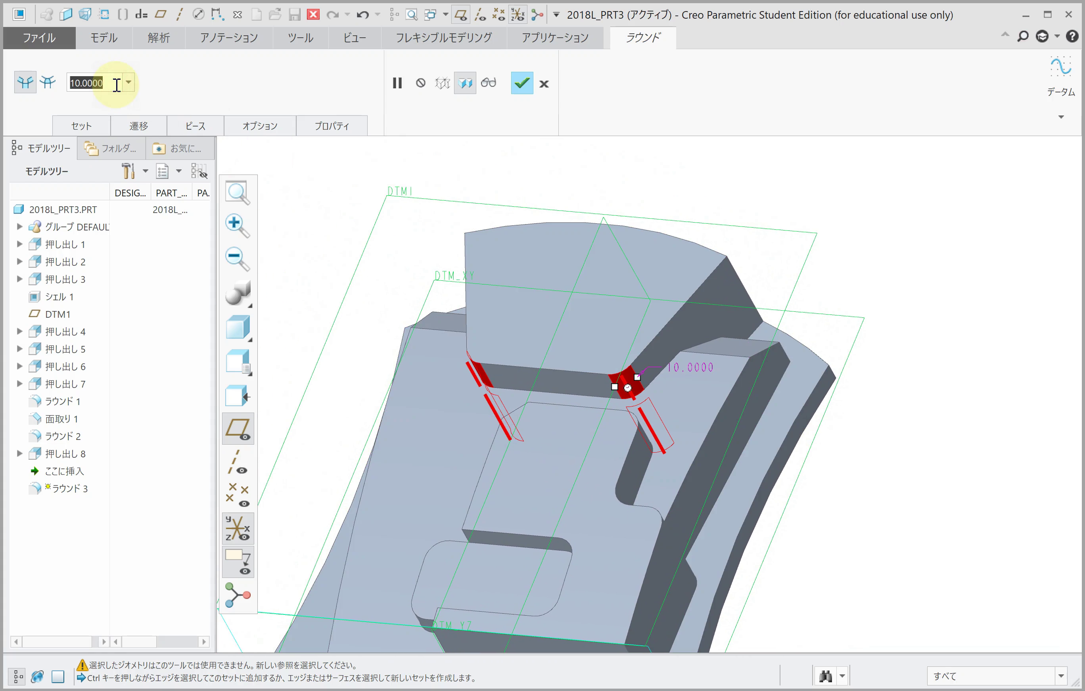
pyautogui.write('20')
pyautogui.press('Return')
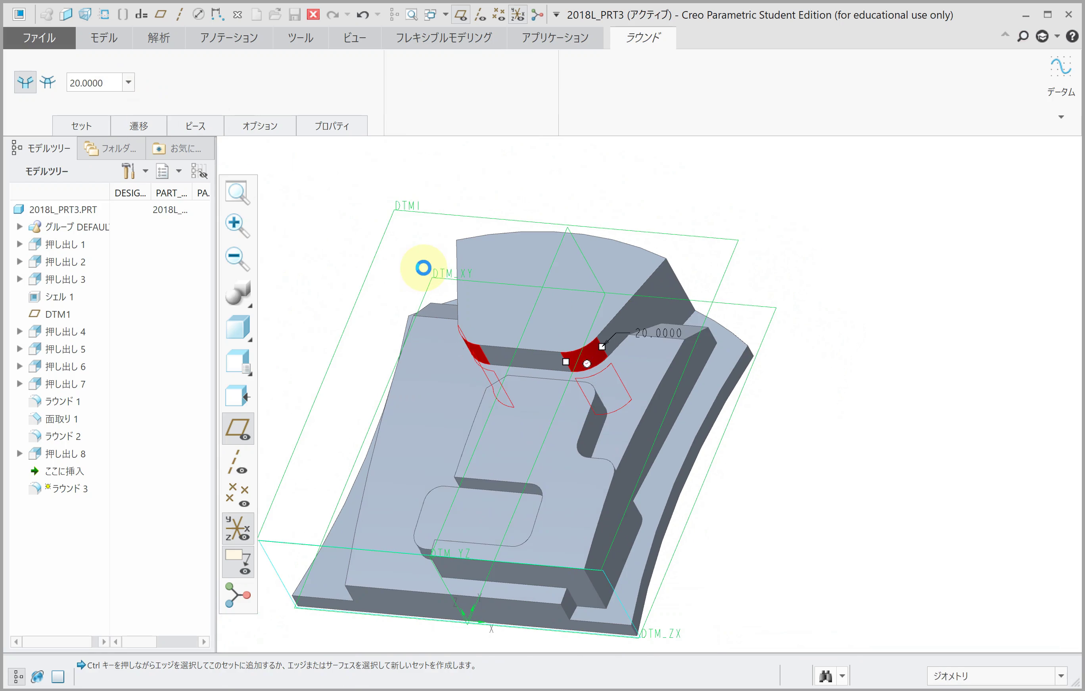
pyautogui.middleClick(426, 266)
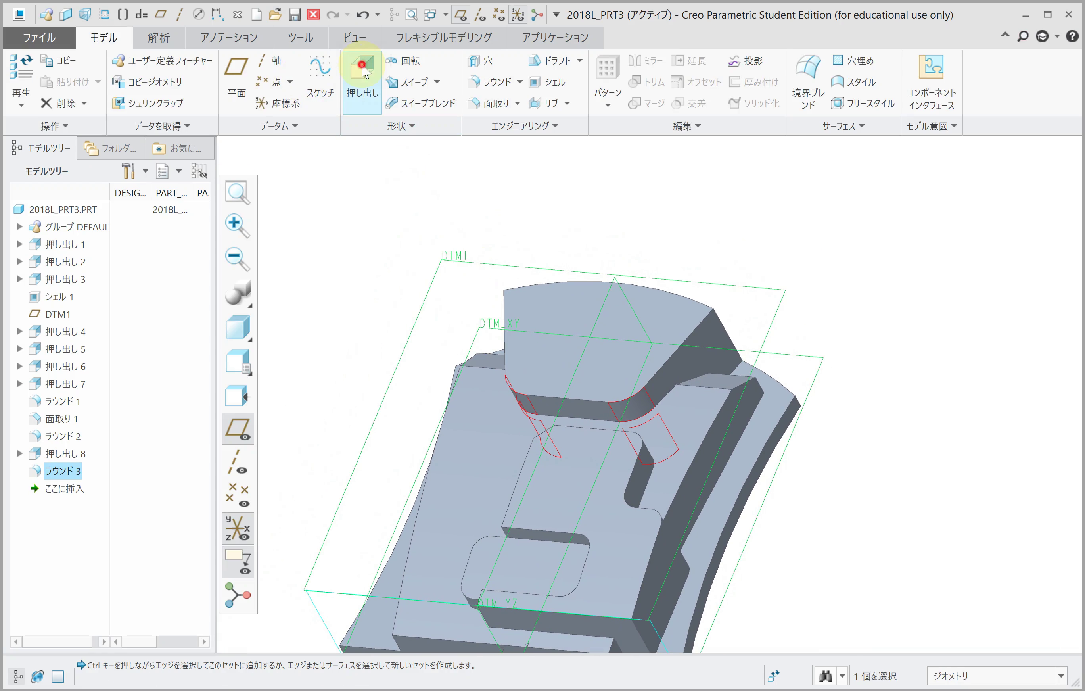
# Start Extrusion 9 on DTM1 and draw one line from the part's left edge to the top edge.
pyautogui.click(363, 75)
pyautogui.click(620, 281)
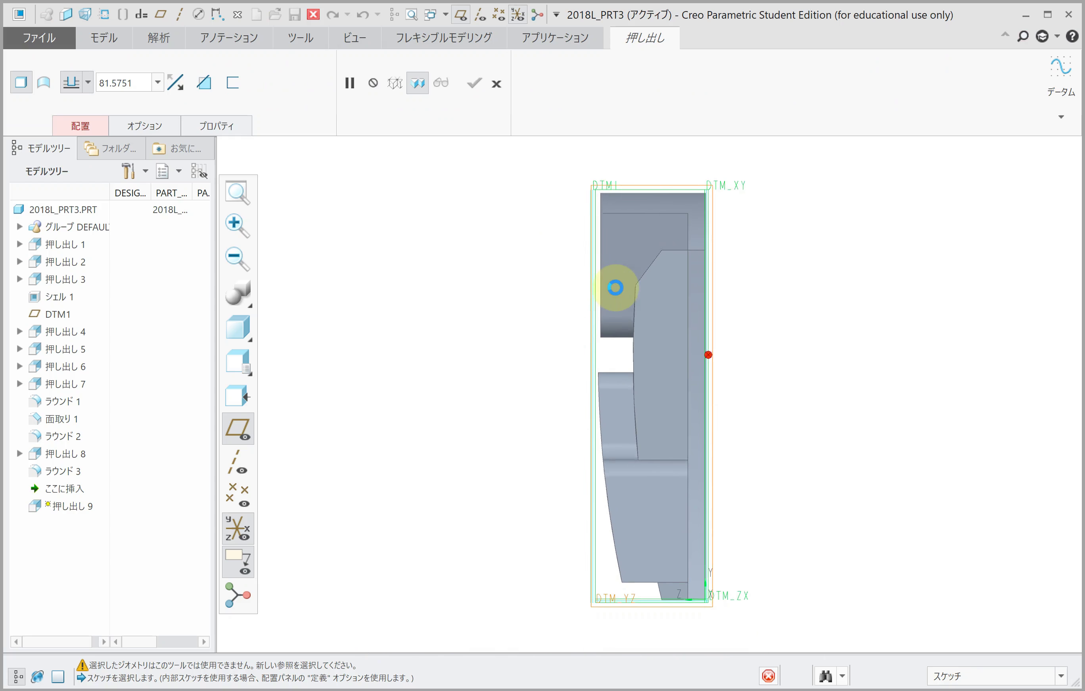
pyautogui.scroll(-5, 582, 375)
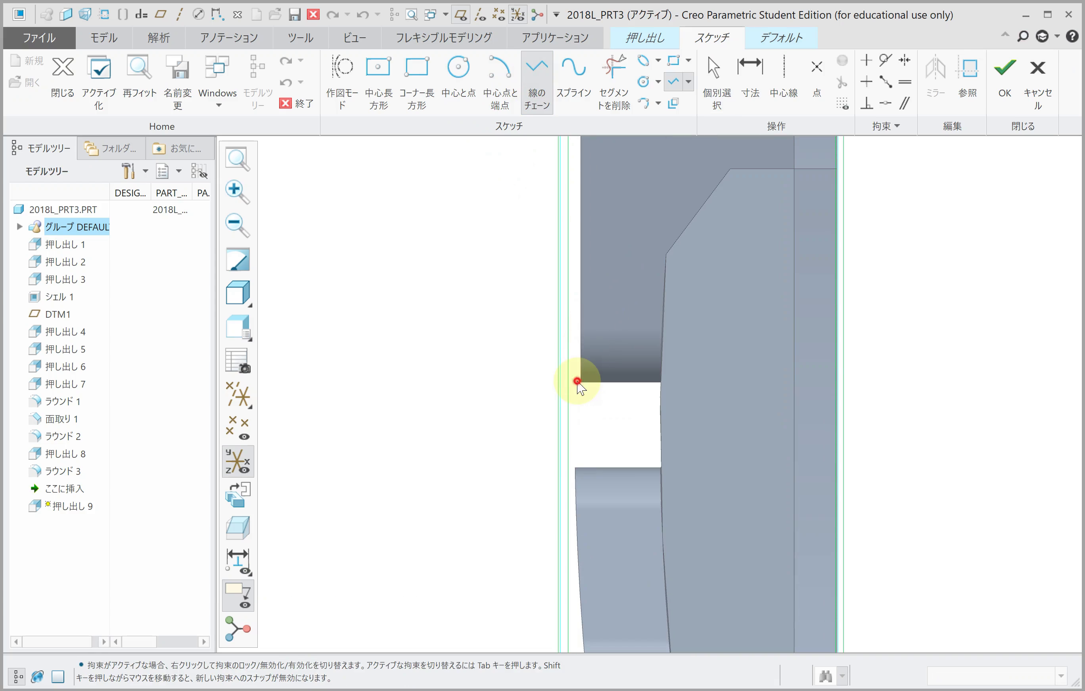
pyautogui.click(577, 381)
pyautogui.scroll(2, 593, 424)
pyautogui.scroll(1, 566, 504)
pyautogui.scroll(1, 576, 485)
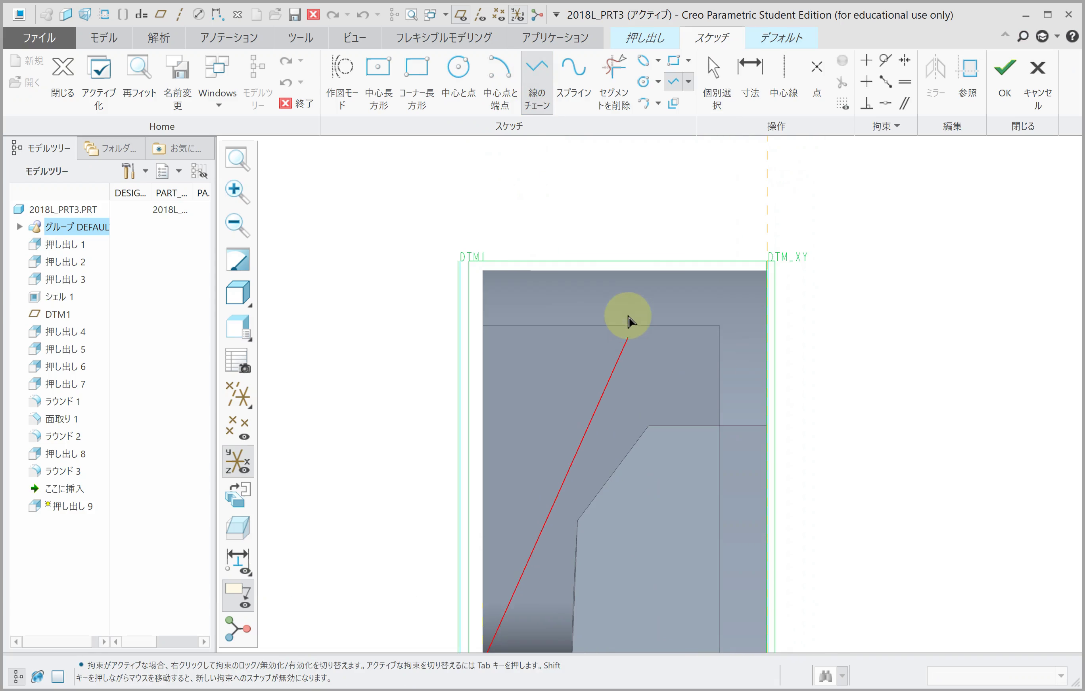
pyautogui.click(628, 273)
pyautogui.middleClick(642, 318)
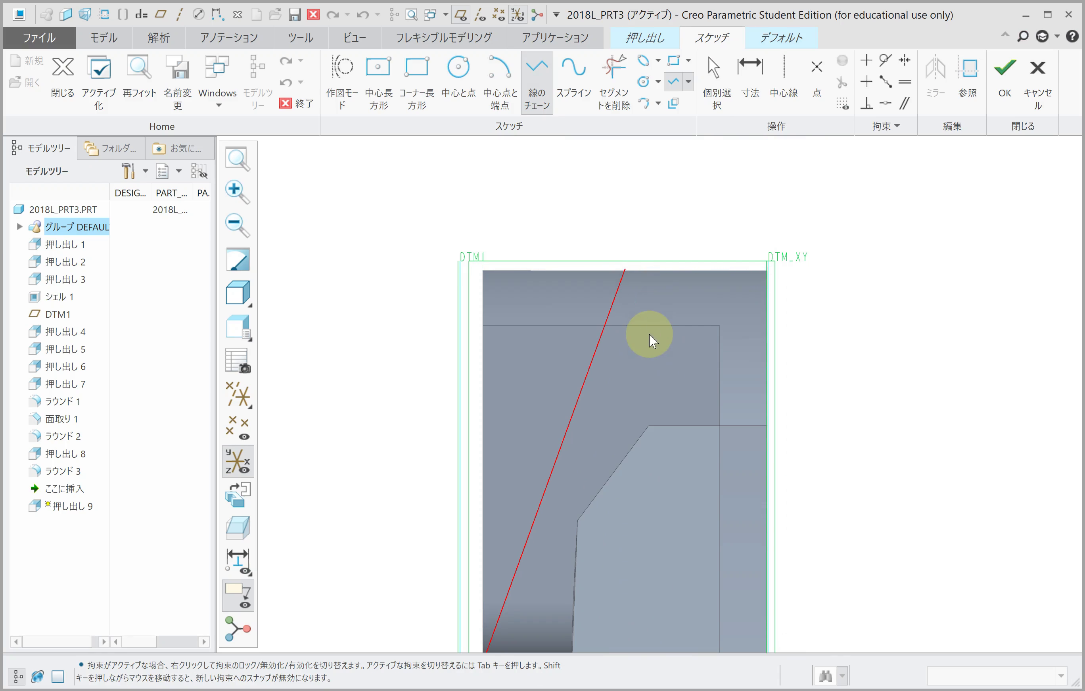
pyautogui.scroll(1, 649, 314)
pyautogui.scroll(1, 656, 285)
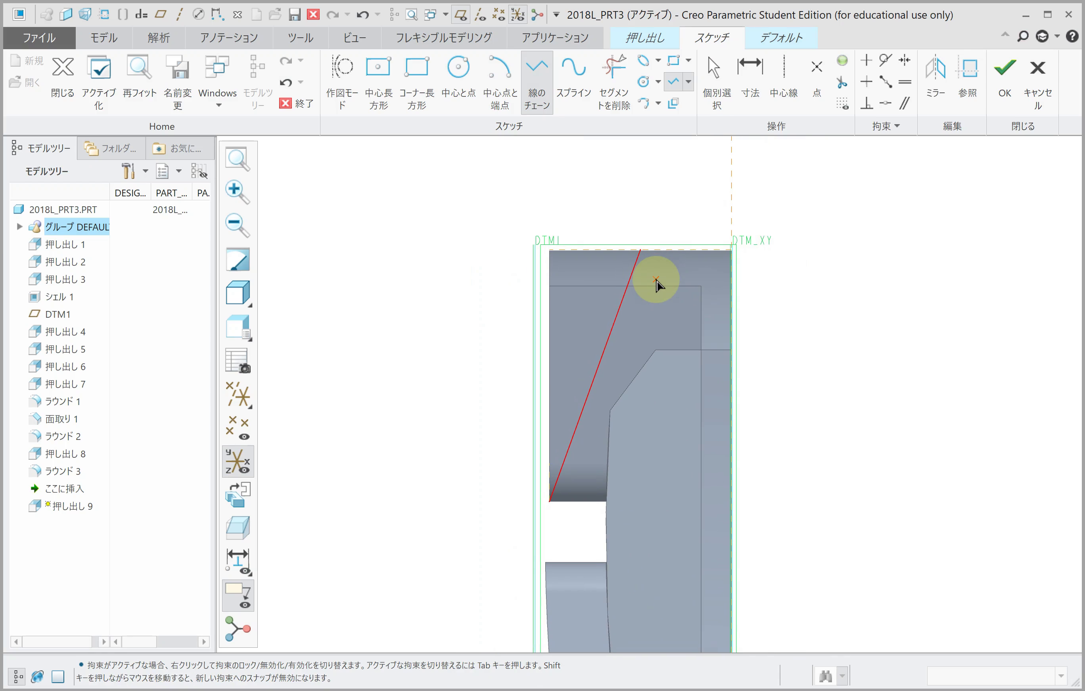
pyautogui.middleClick(655, 279)
# Dimension the sloped line at 110° from the horizontal edge.
pyautogui.click(749, 73)
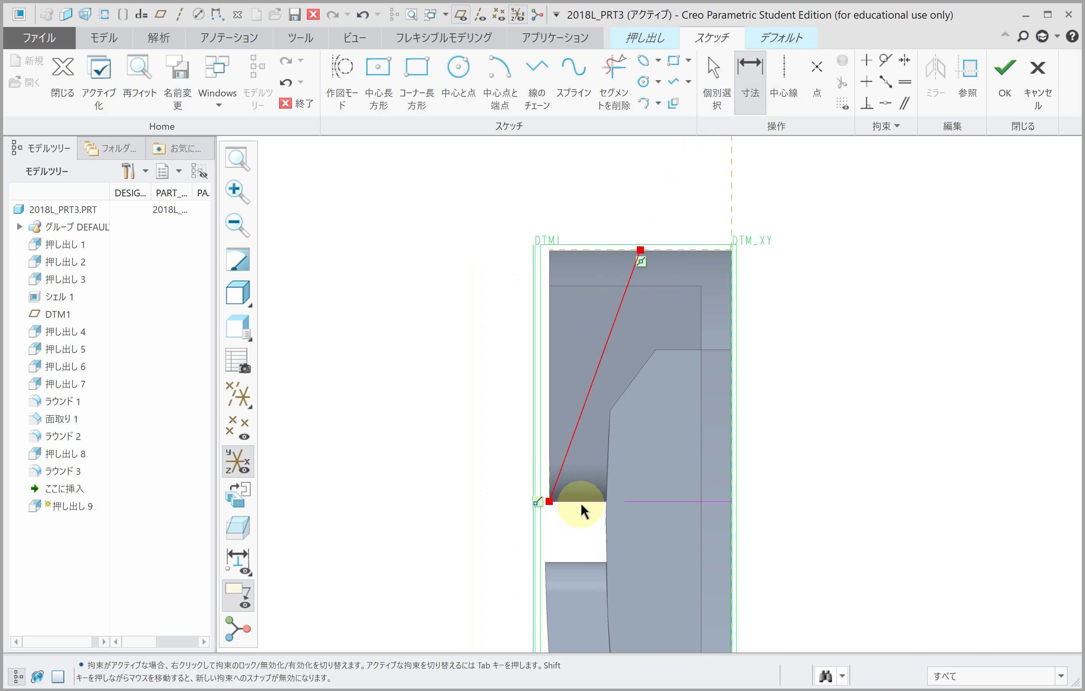
pyautogui.middleClick(454, 439)
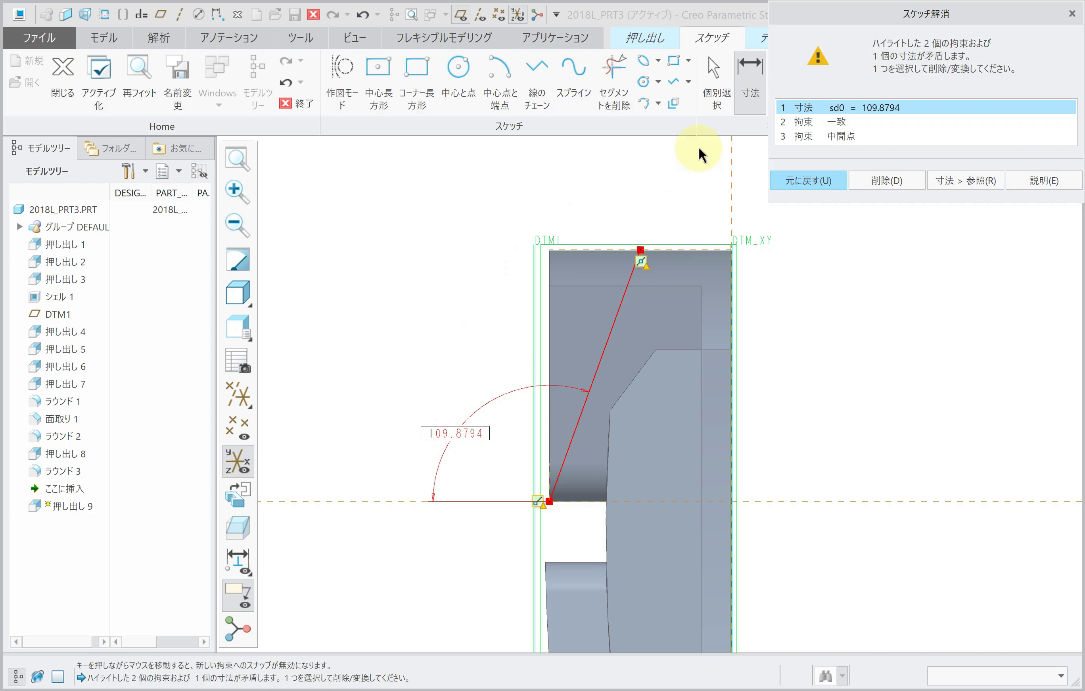
pyautogui.click(812, 179)
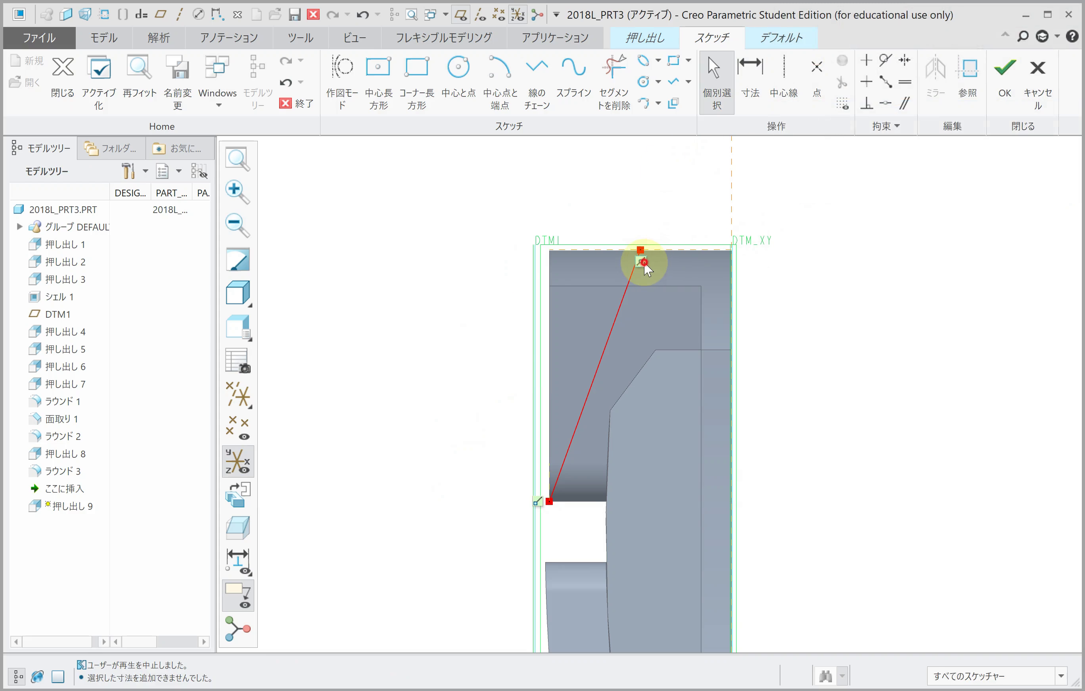
pyautogui.click(750, 73)
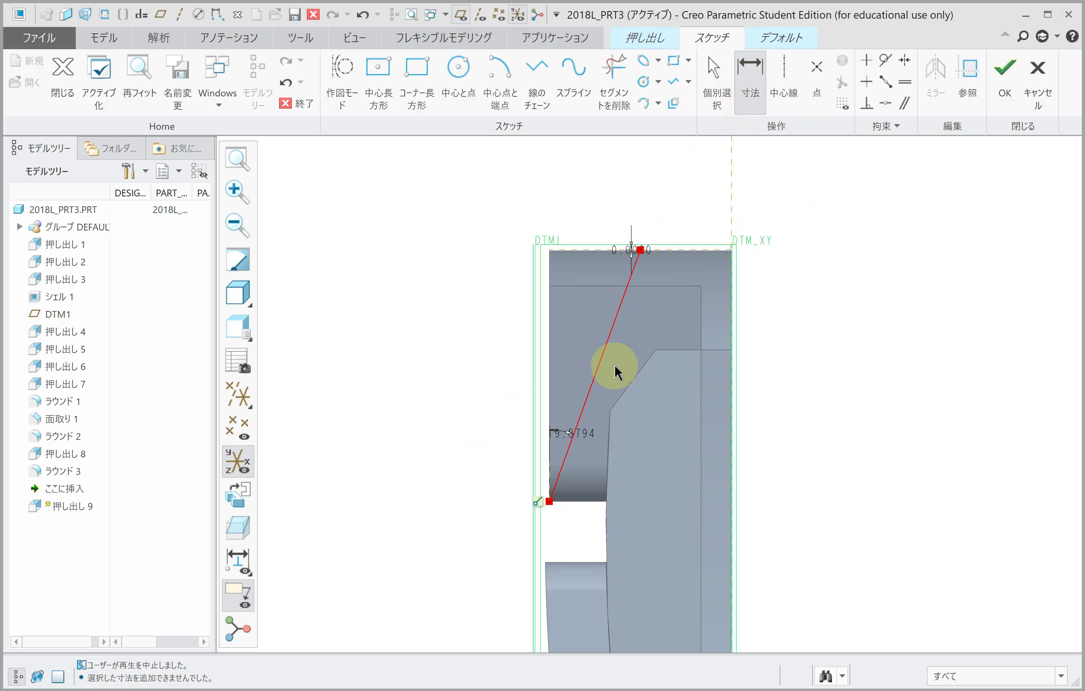
pyautogui.click(612, 343)
pyautogui.click(581, 501)
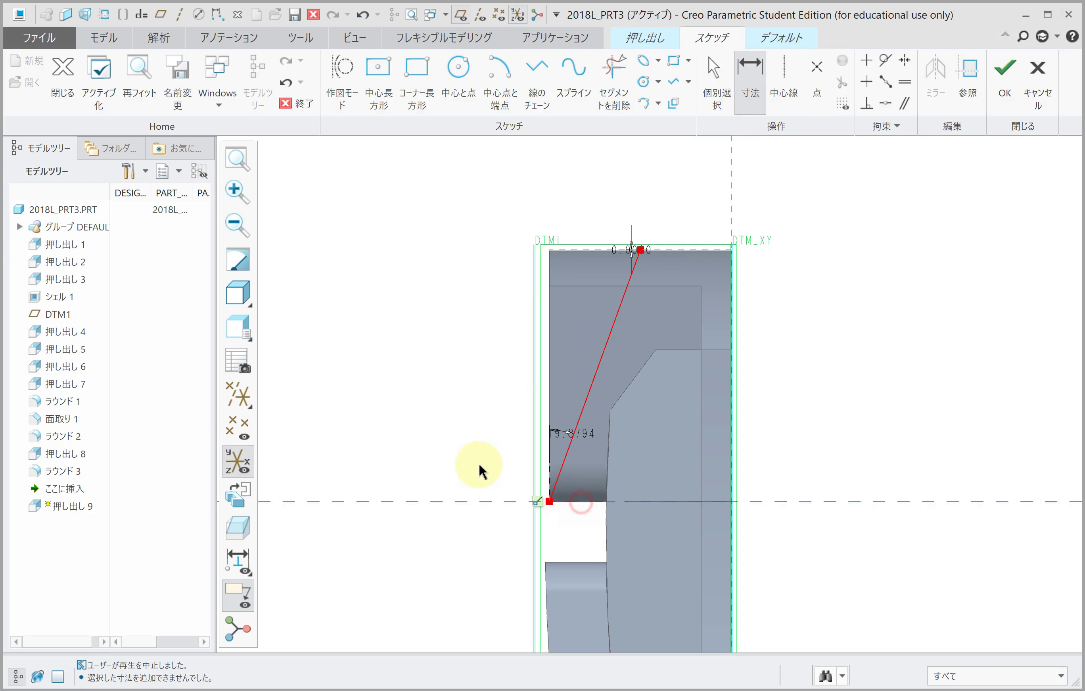
pyautogui.write('110')
pyautogui.press('Return')
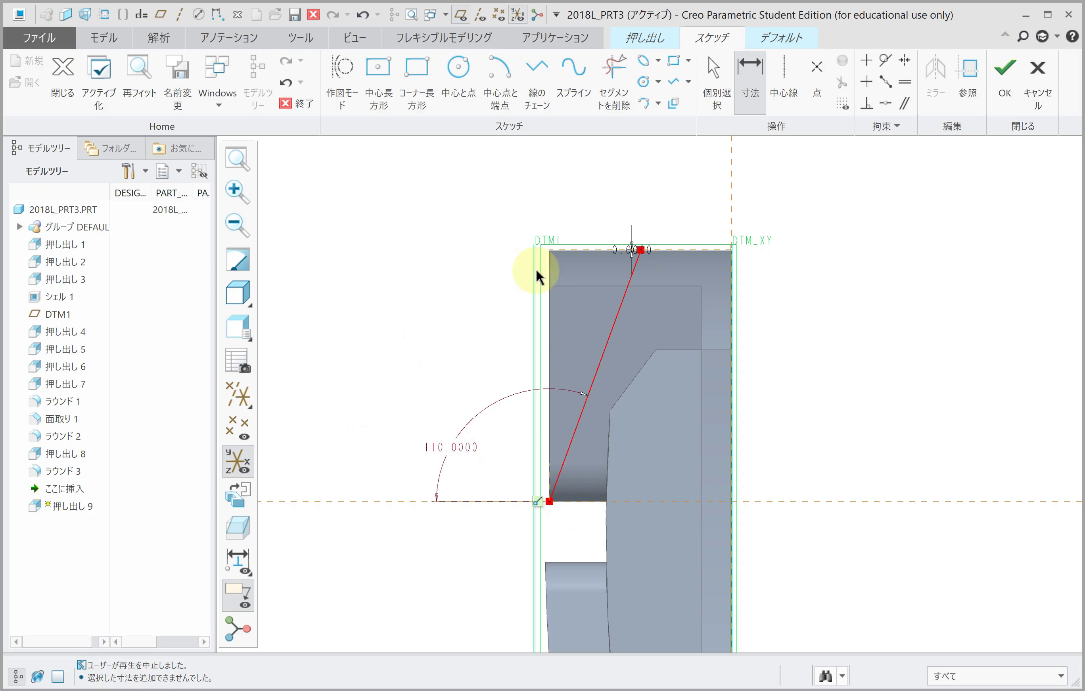
# Make the line's endpoint coincide with the top edge and accept the sketch.
pyautogui.click(883, 103)
pyautogui.scroll(5, 677, 262)
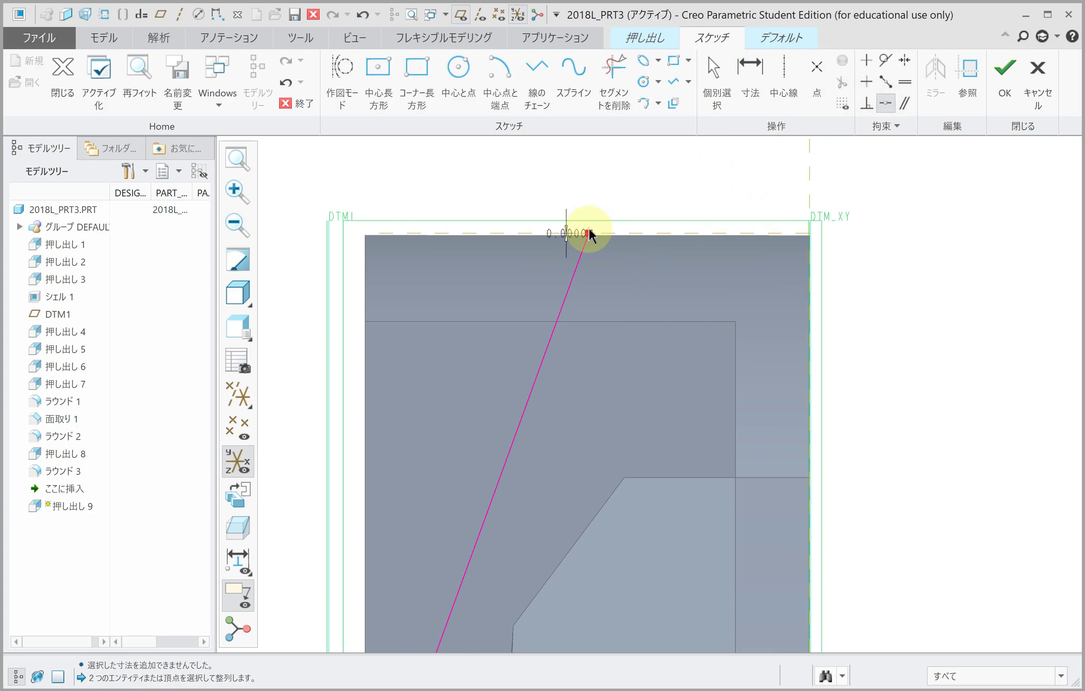
pyautogui.scroll(-5, 636, 239)
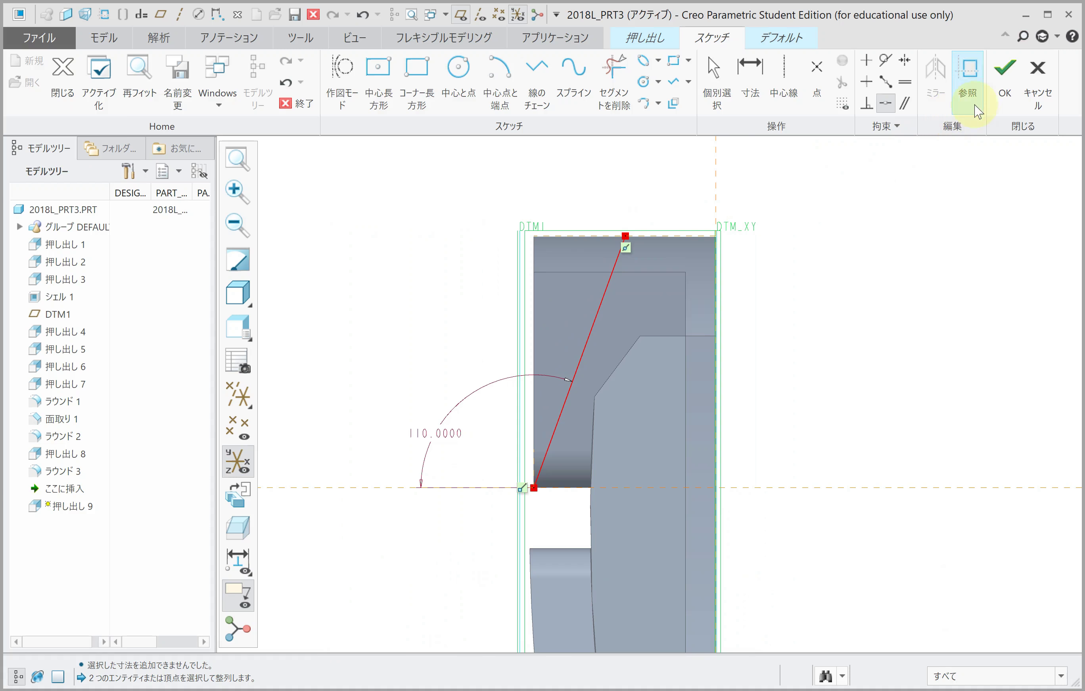
pyautogui.click(1005, 75)
pyautogui.moveTo(662, 315)
pyautogui.mouseDown(button='middle')
pyautogui.moveTo(726, 305)
pyautogui.moveTo(721, 279)
pyautogui.moveTo(716, 292)
pyautogui.mouseUp(button='middle')
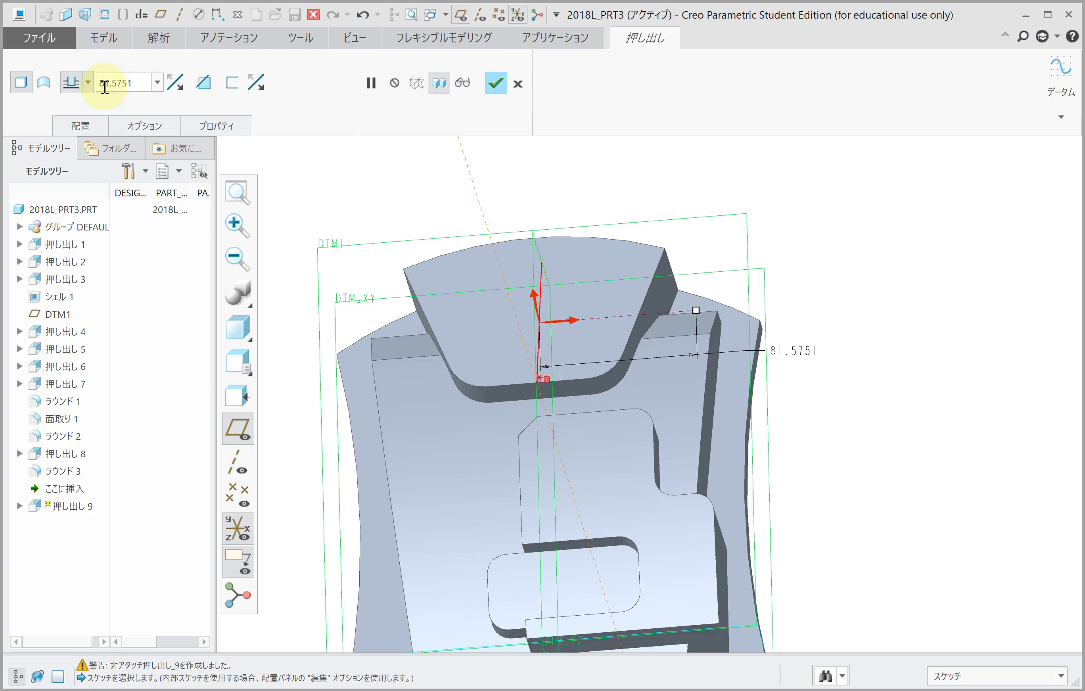
# Make Extrusion 9 a material-removing cut going Through All on both sides.
pyautogui.click(88, 82)
pyautogui.click(69, 182)
pyautogui.click(145, 125)
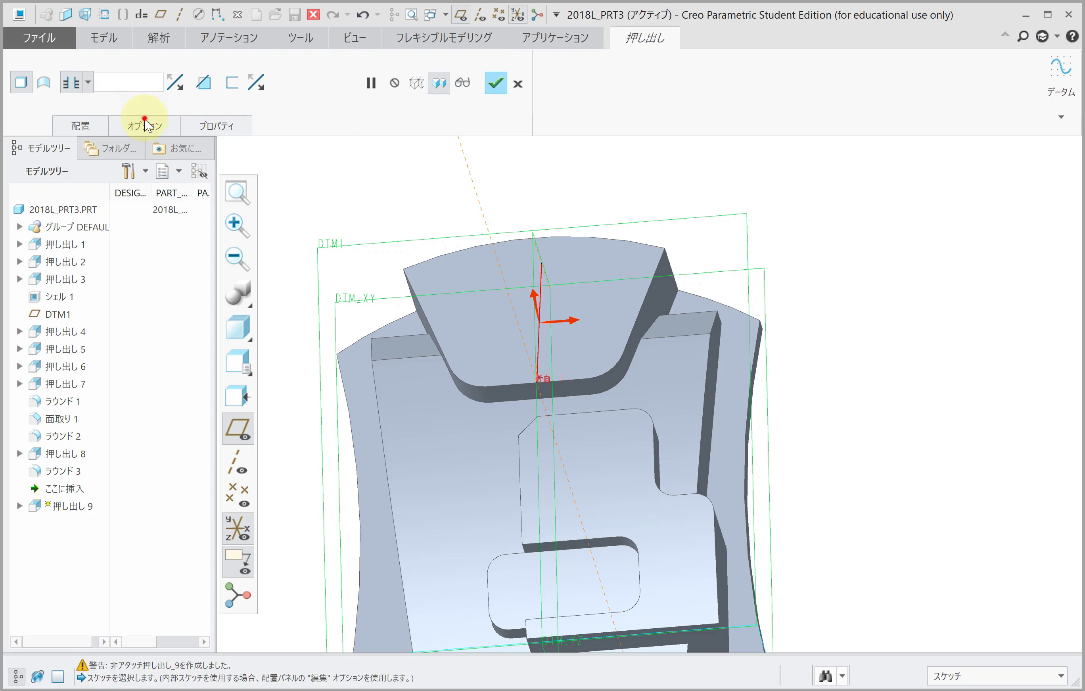
pyautogui.click(213, 230)
pyautogui.click(214, 283)
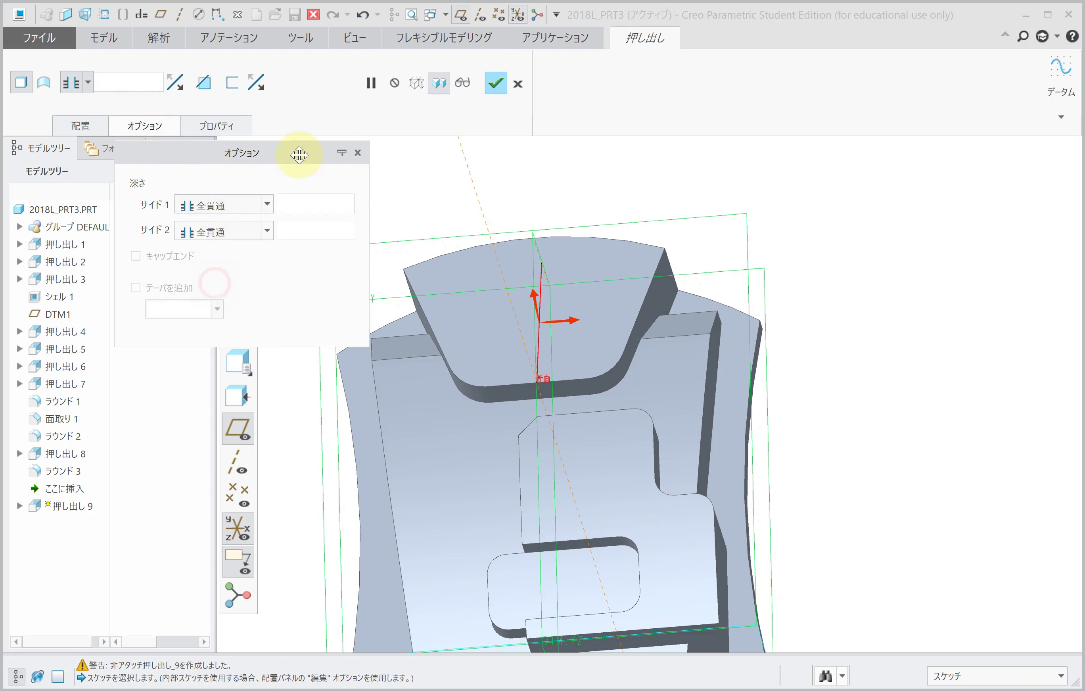
pyautogui.click(204, 82)
pyautogui.scroll(-2, 488, 250)
pyautogui.middleClick(488, 255)
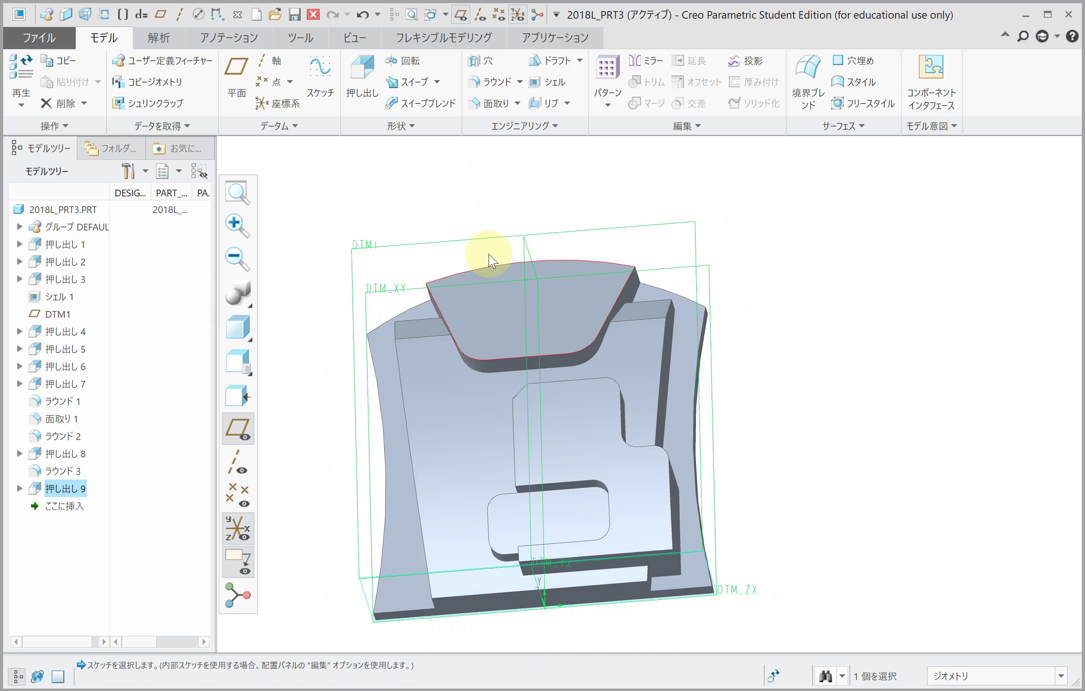
pyautogui.moveTo(488, 268); pyautogui.dragTo(485, 285, button='middle')
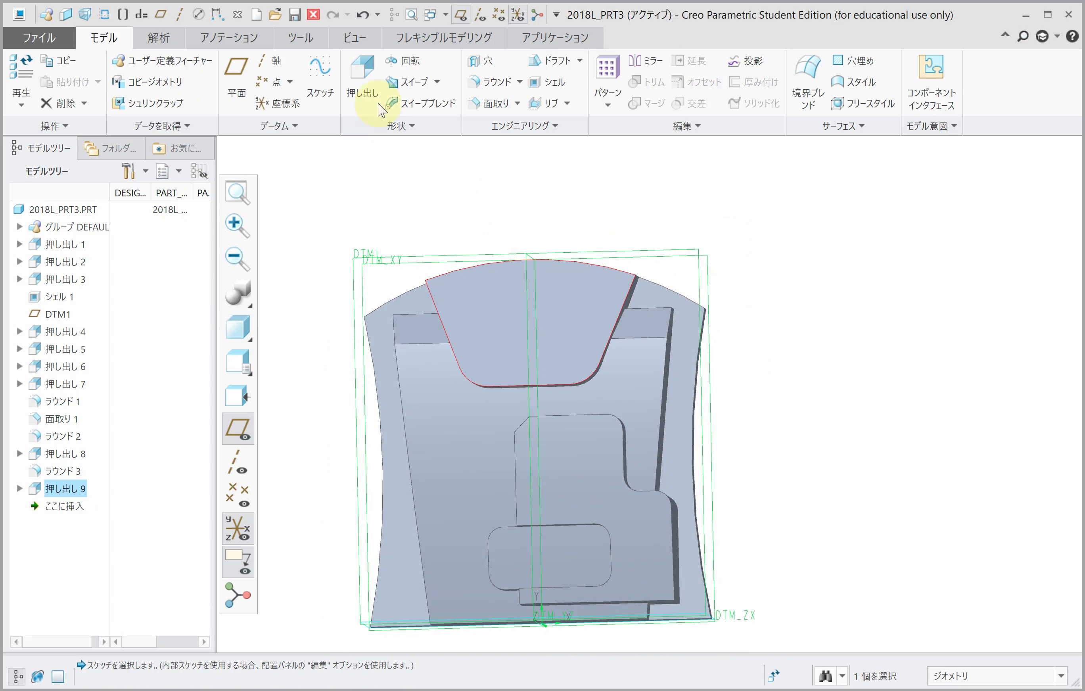
# Start Extrusion 10 on DTM_XY and draw half the notch outline down from the top arc.
pyautogui.click(354, 75)
pyautogui.click(382, 266)
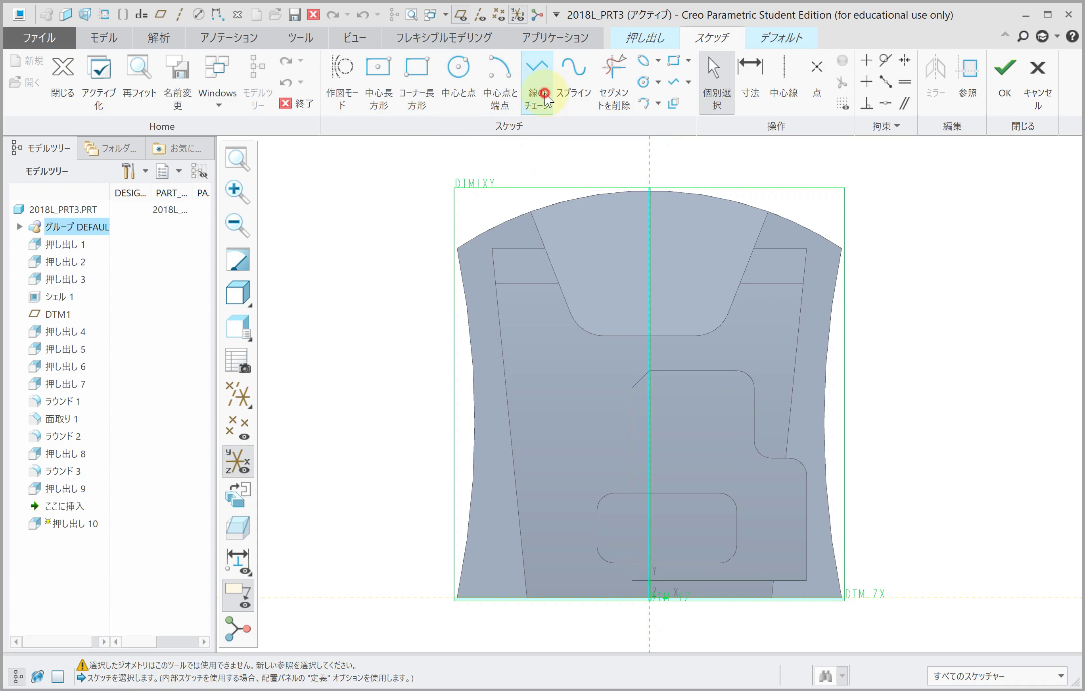
pyautogui.click(537, 96)
pyautogui.scroll(-2, 600, 203)
pyautogui.click(600, 202)
pyautogui.click(599, 345)
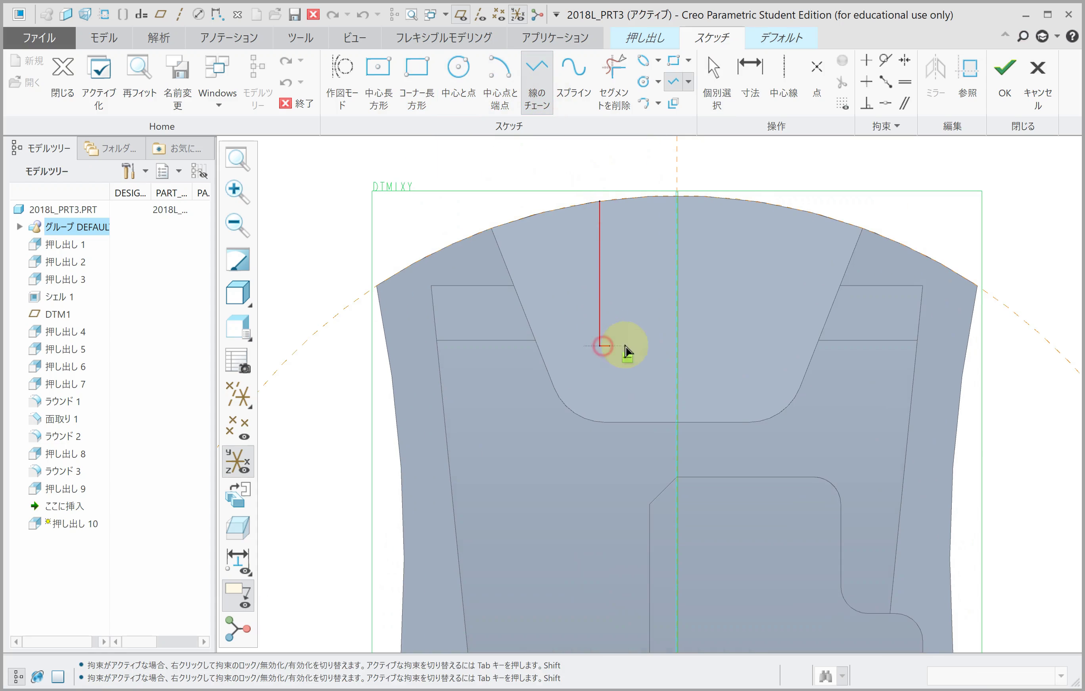
pyautogui.click(677, 346)
# Add a vertical centreline and mirror the half notch across it.
pyautogui.click(783, 75)
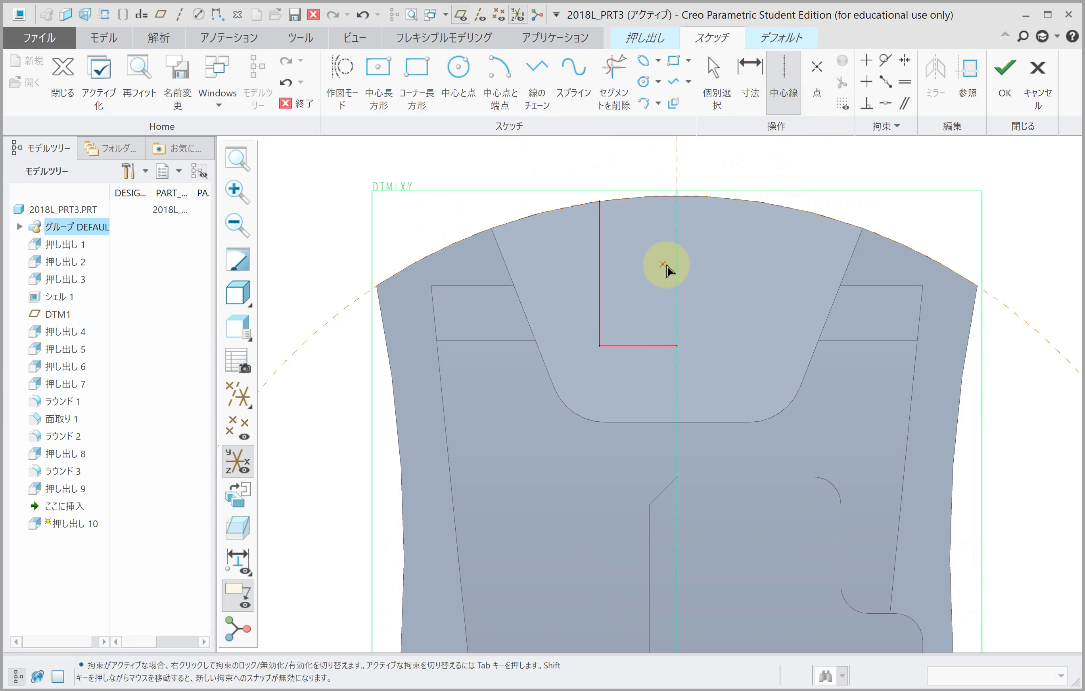
pyautogui.click(676, 215)
pyautogui.middleClick(620, 198)
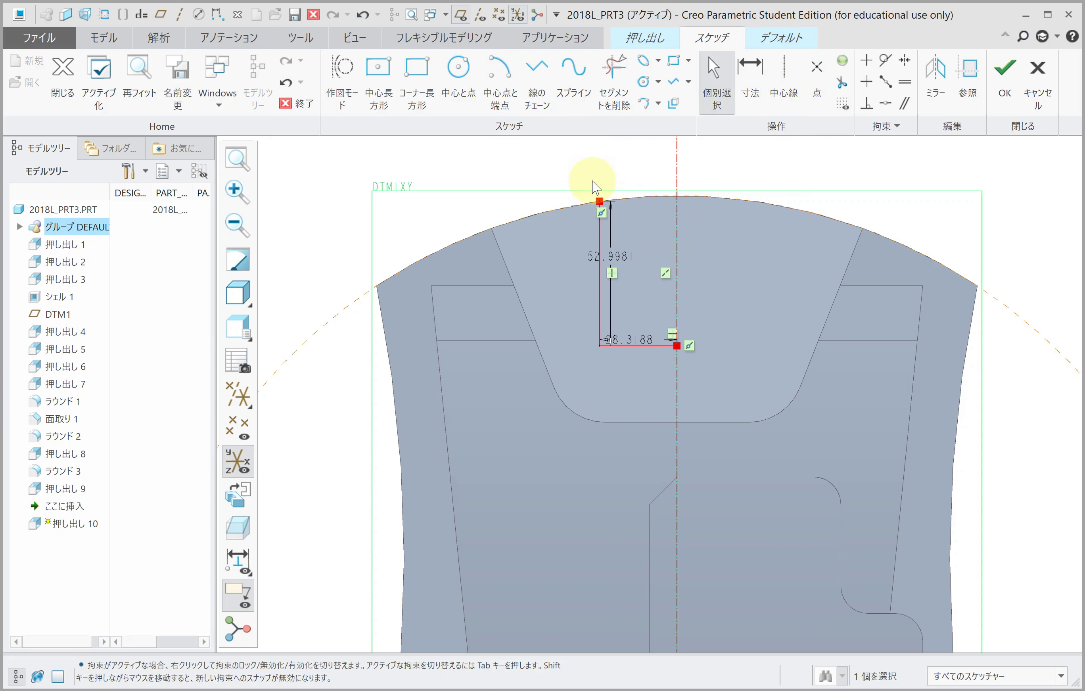
pyautogui.moveTo(594, 182); pyautogui.dragTo(709, 367)
pyautogui.click(935, 73)
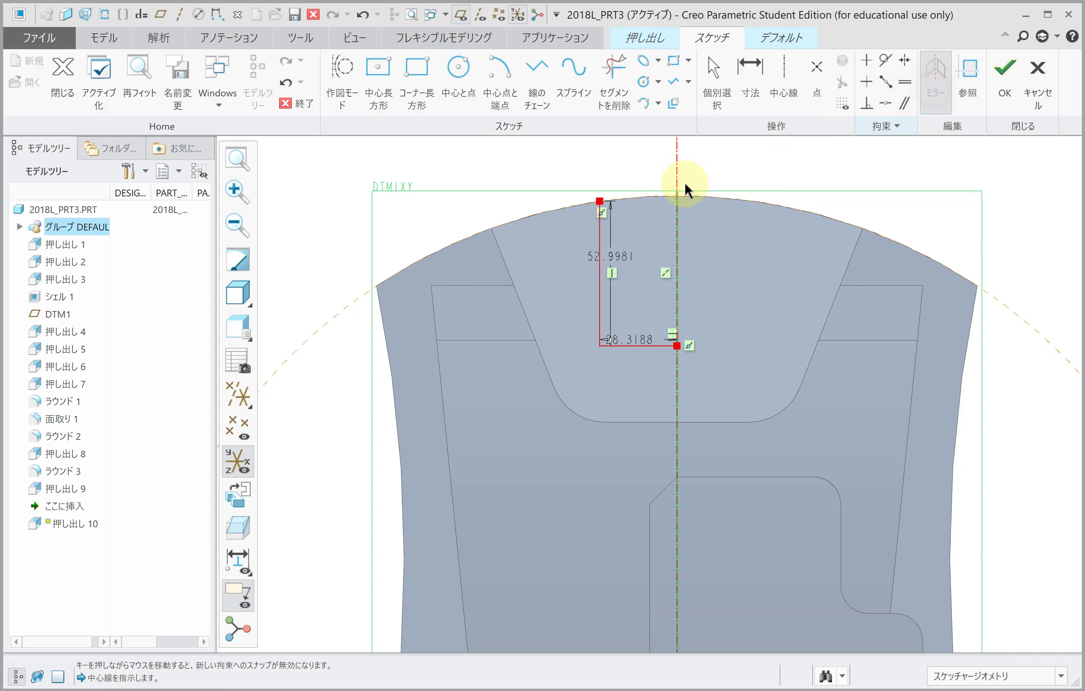
pyautogui.click(677, 167)
# Set the notch width to 80 and its gap above the cutout to 20, then accept the sketch.
pyautogui.click(749, 98)
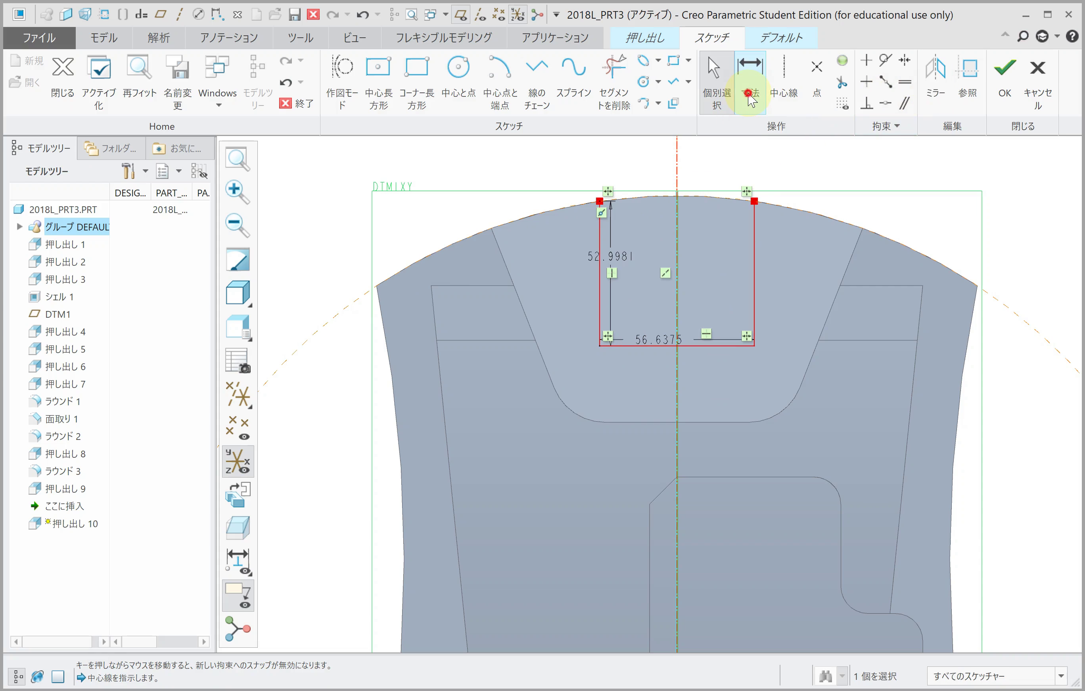
pyautogui.doubleClick(661, 339)
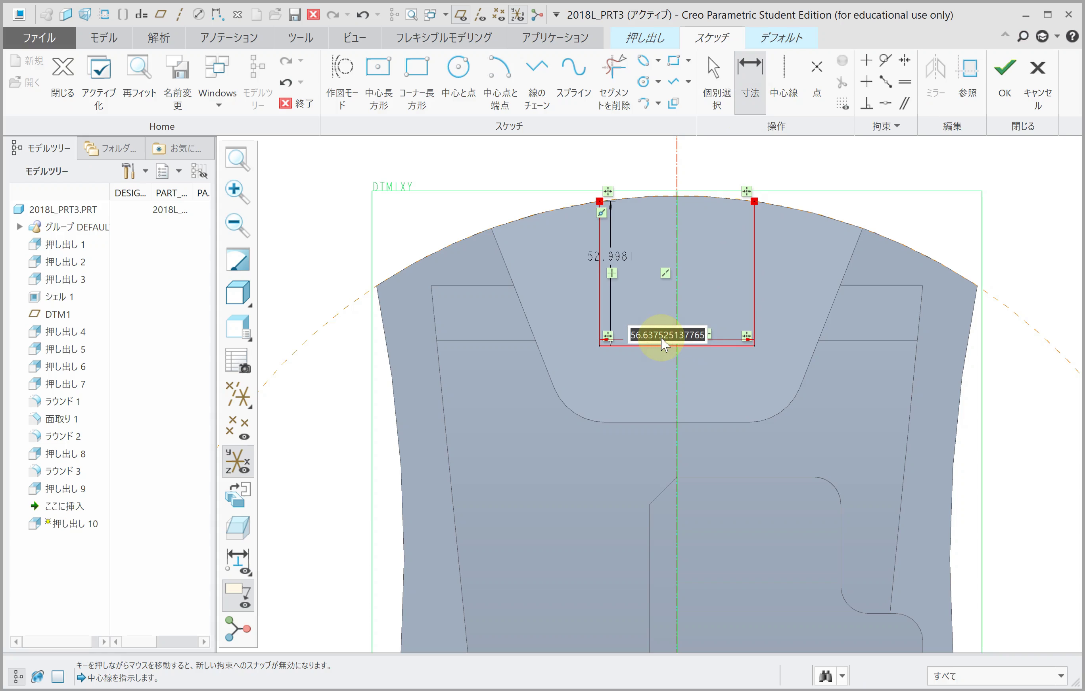
pyautogui.write('0')
pyautogui.press('Return')
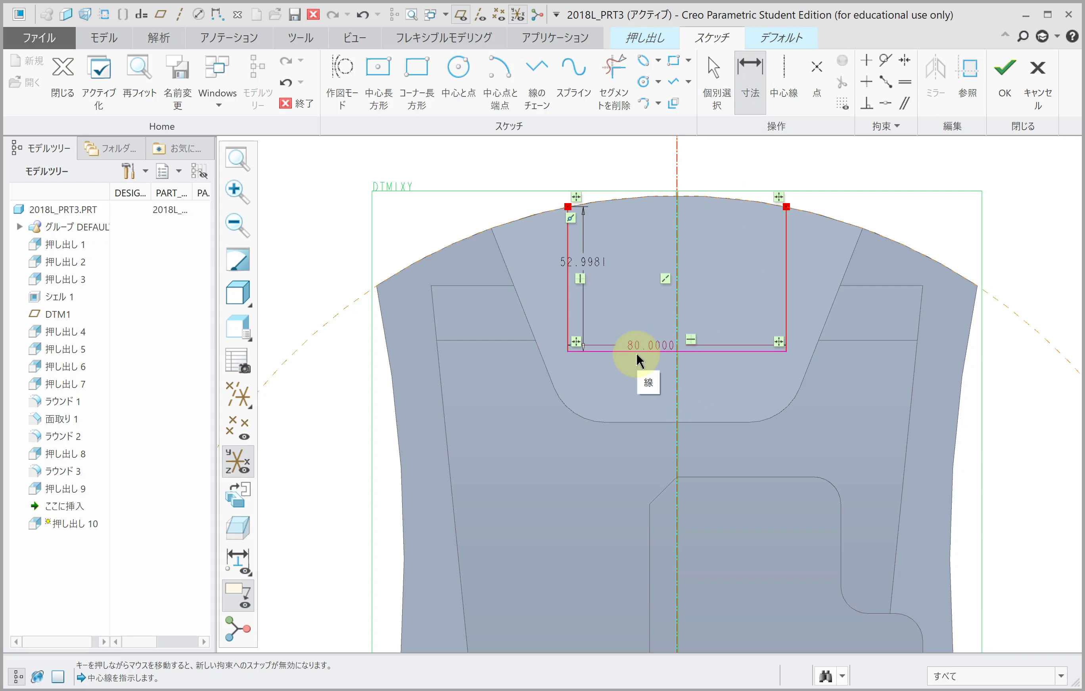
pyautogui.click(652, 419)
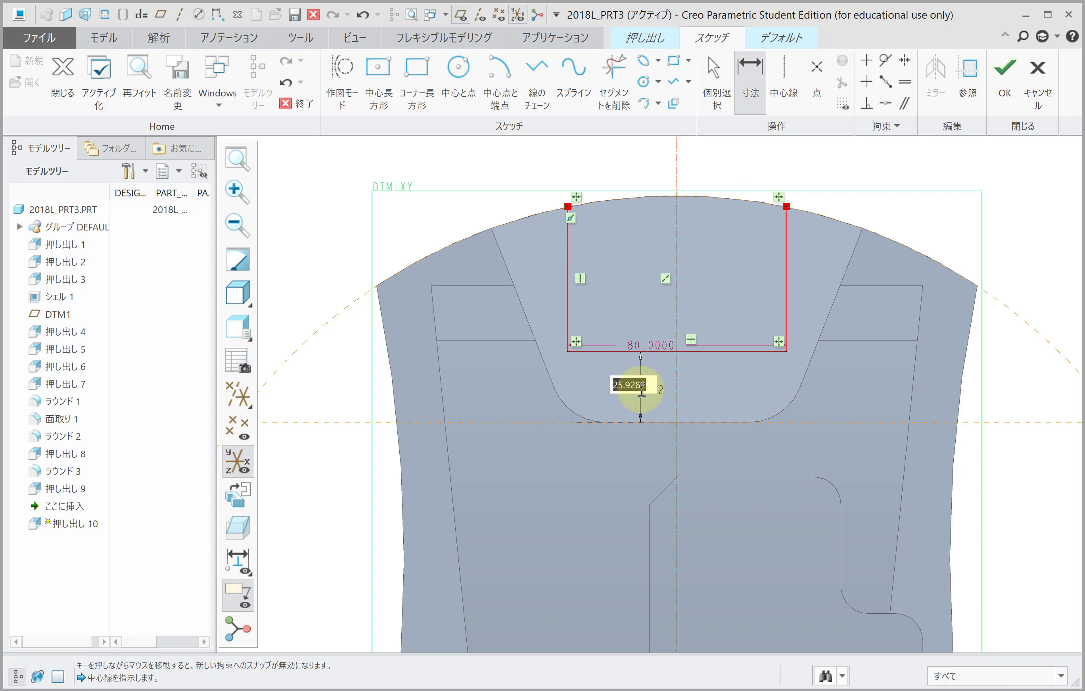
pyautogui.write('20')
pyautogui.click(641, 389)
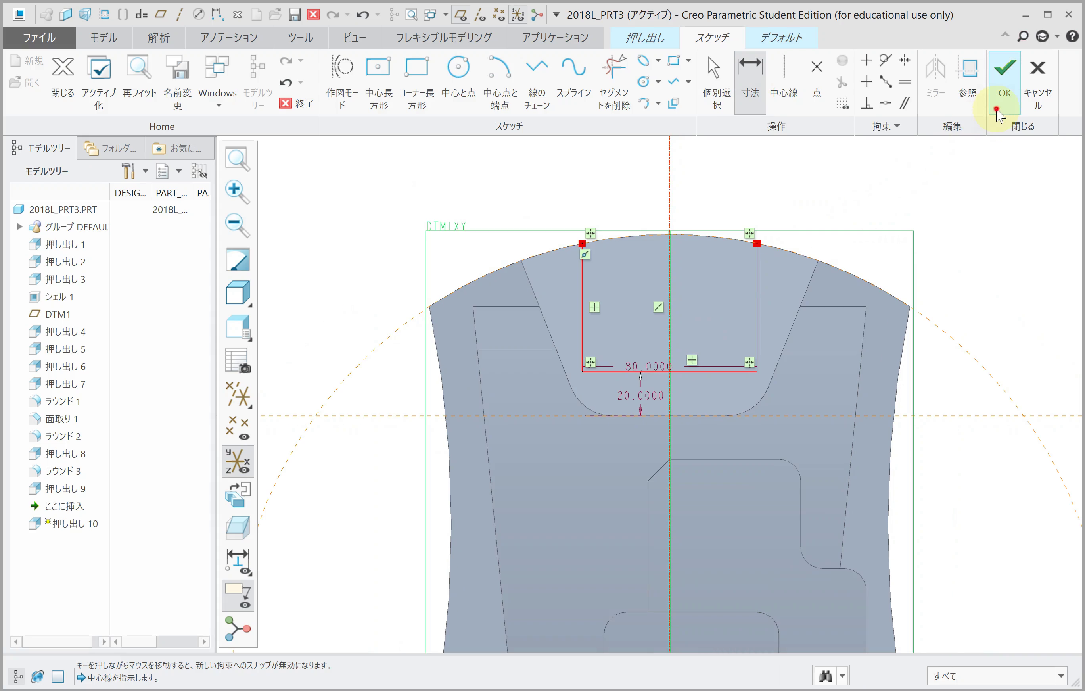
pyautogui.click(1002, 76)
# Finish Extrusion 10 as a Through All material-removing notch cut.
pyautogui.click(207, 84)
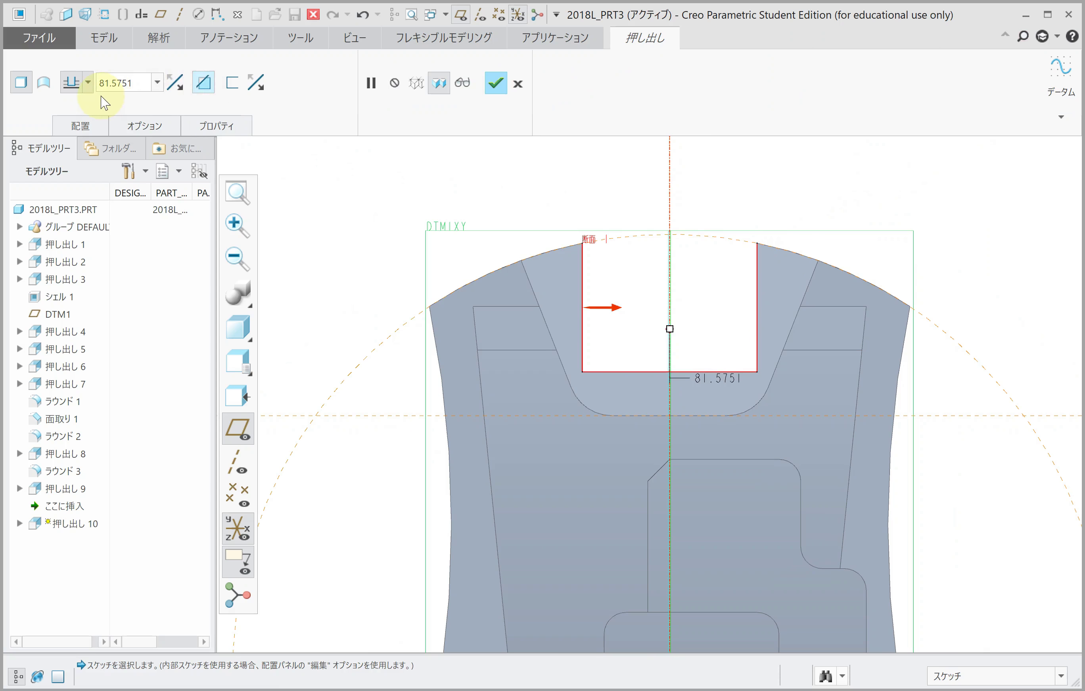
pyautogui.click(88, 82)
pyautogui.click(76, 172)
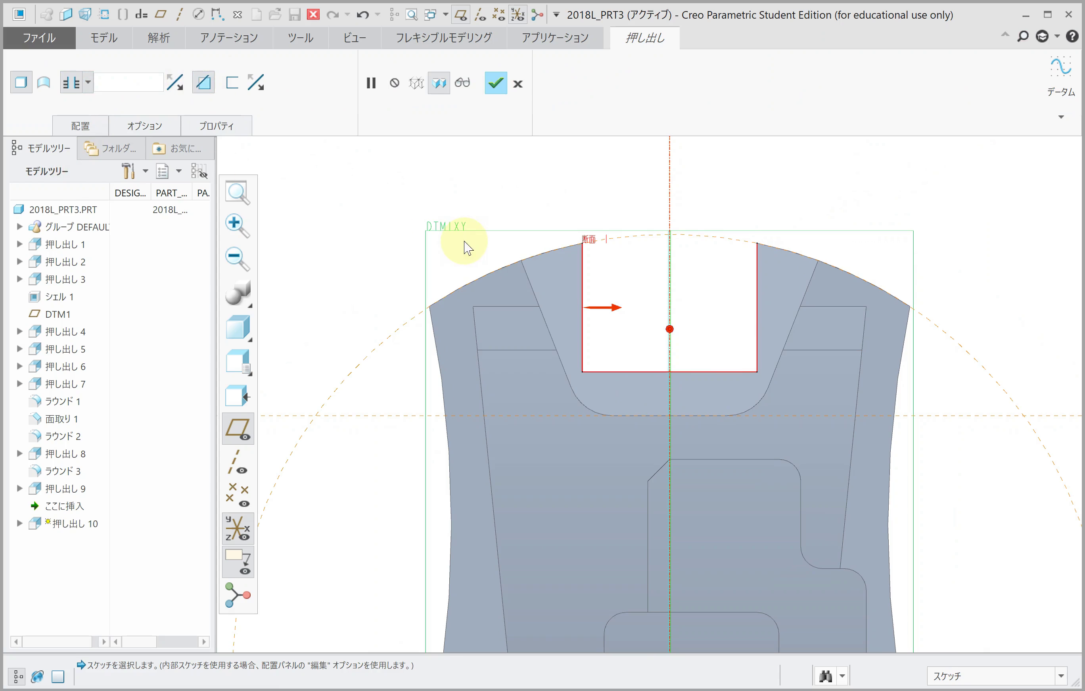
pyautogui.middleClick(460, 237)
# Round the notch's two bottom edges at radius 20 and inspect the result.
pyautogui.click(491, 80)
pyautogui.moveTo(569, 346)
pyautogui.mouseDown(button='middle')
pyautogui.moveTo(606, 363)
pyautogui.moveTo(754, 363)
pyautogui.mouseUp(button='middle')
pyautogui.click(601, 360)
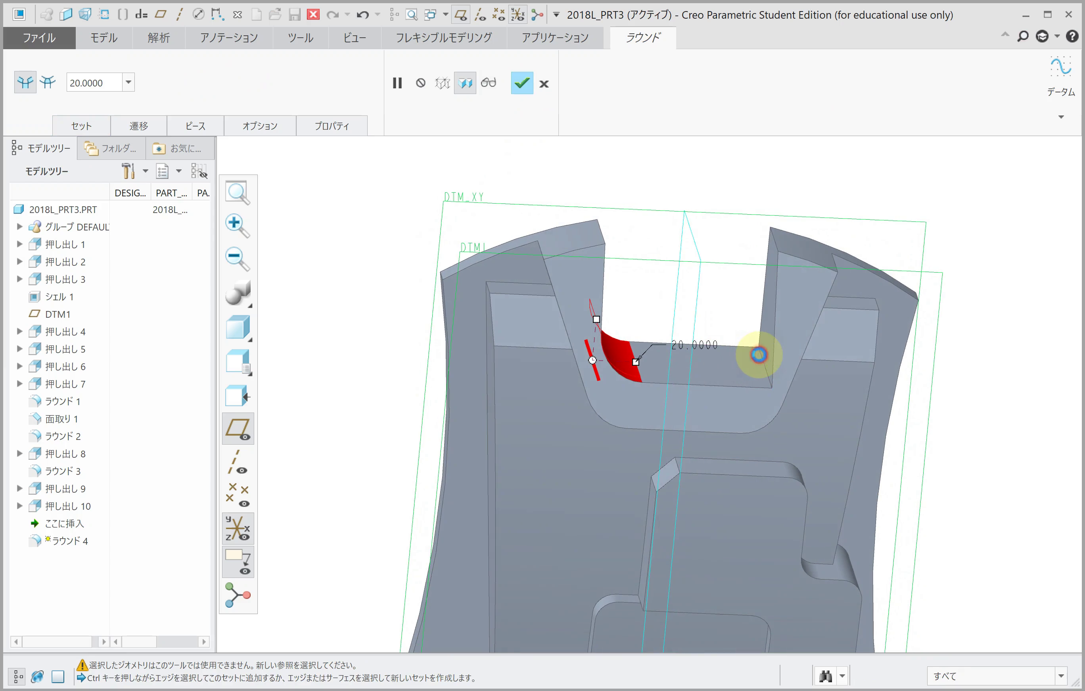
pyautogui.keyDown('ctrl'); pyautogui.click(758, 355); pyautogui.keyUp('ctrl')
pyautogui.middleClick(742, 357)
pyautogui.scroll(-2, 743, 357)
pyautogui.click(706, 337)
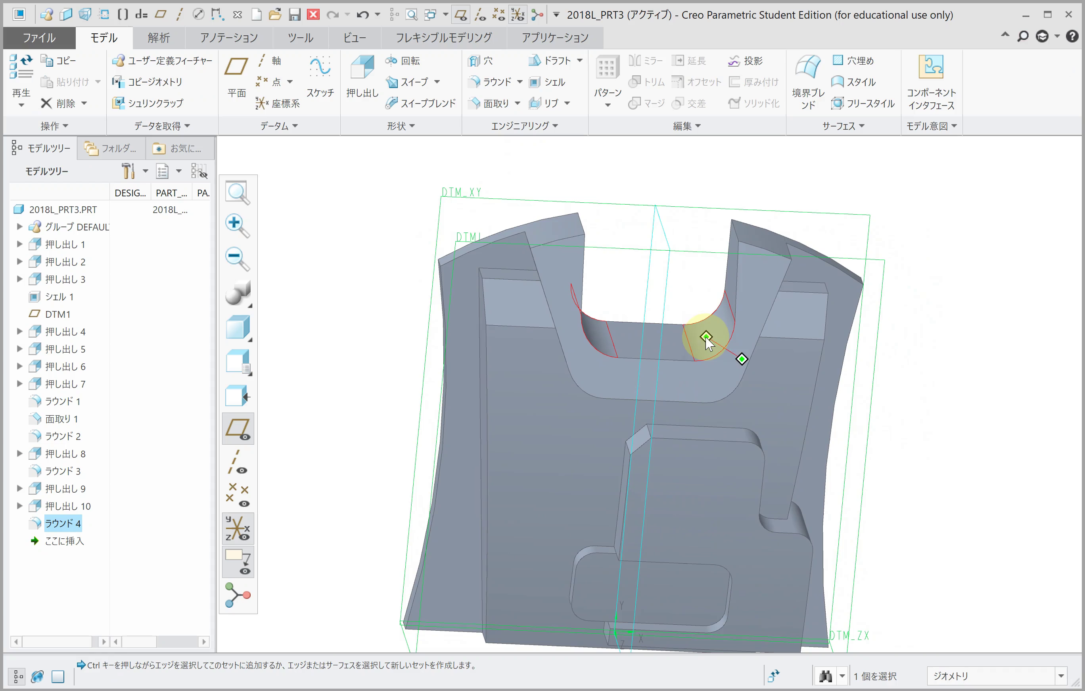
pyautogui.click(685, 293)
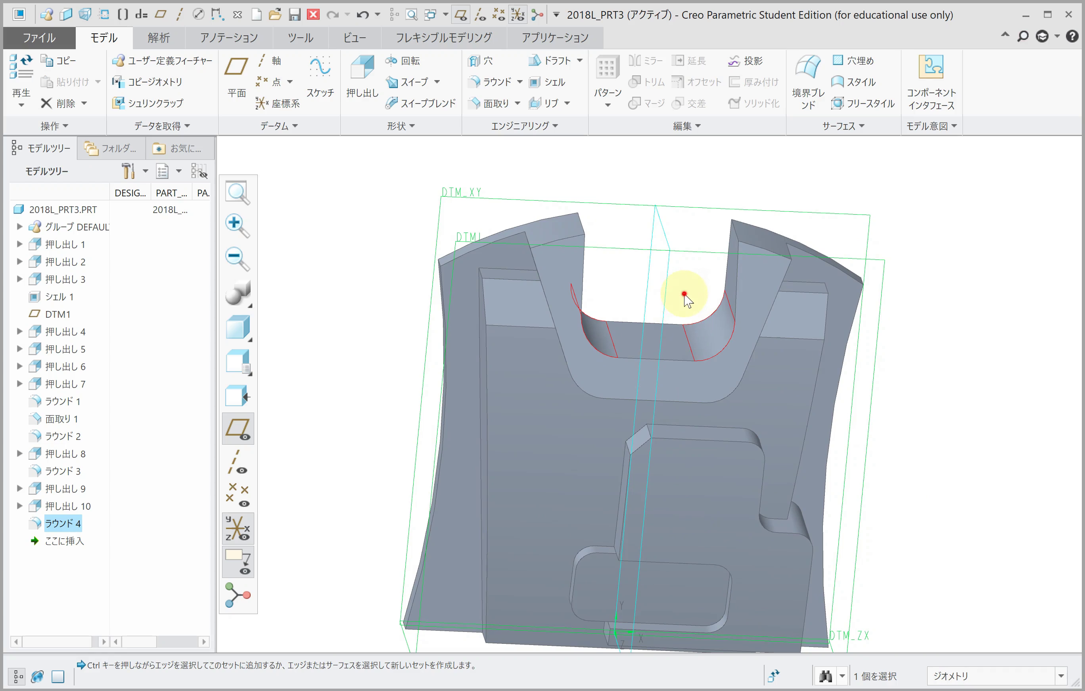
pyautogui.moveTo(696, 341); pyautogui.dragTo(691, 322, button='middle')
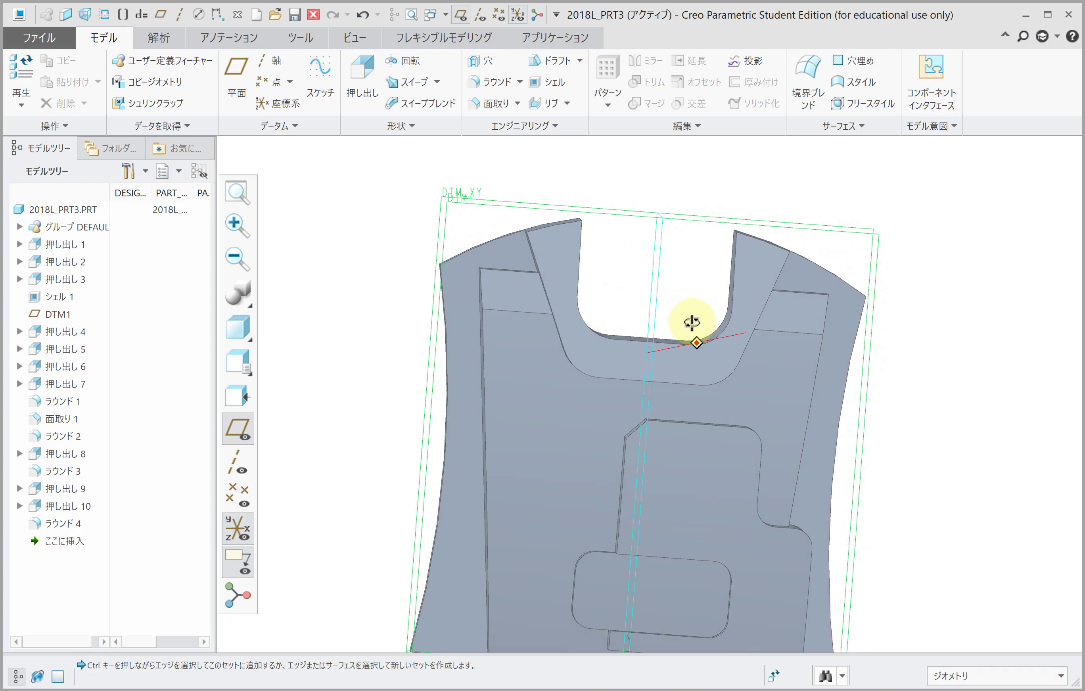
pyautogui.scroll(-2, 692, 325)
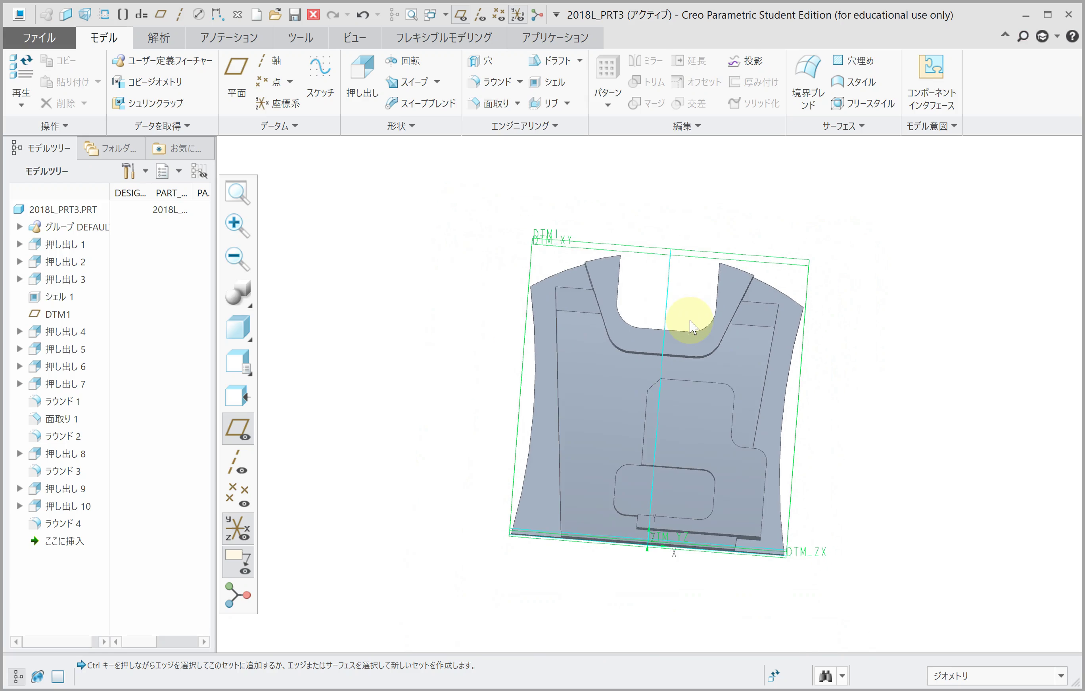
pyautogui.keyDown('shift'); pyautogui.moveTo(691, 324); pyautogui.dragTo(680, 303, button='middle'); pyautogui.keyUp('shift')
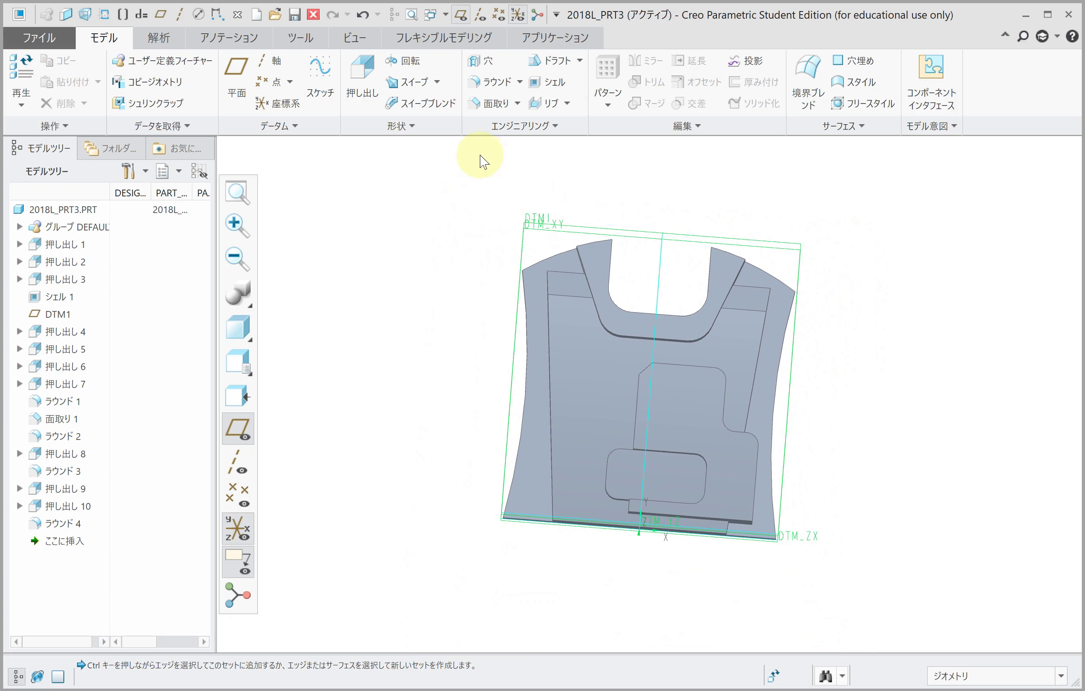
# Start Extrusion 11 and sketch a centre-and-point circle on the raised pad.
pyautogui.click(365, 91)
pyautogui.click(579, 234)
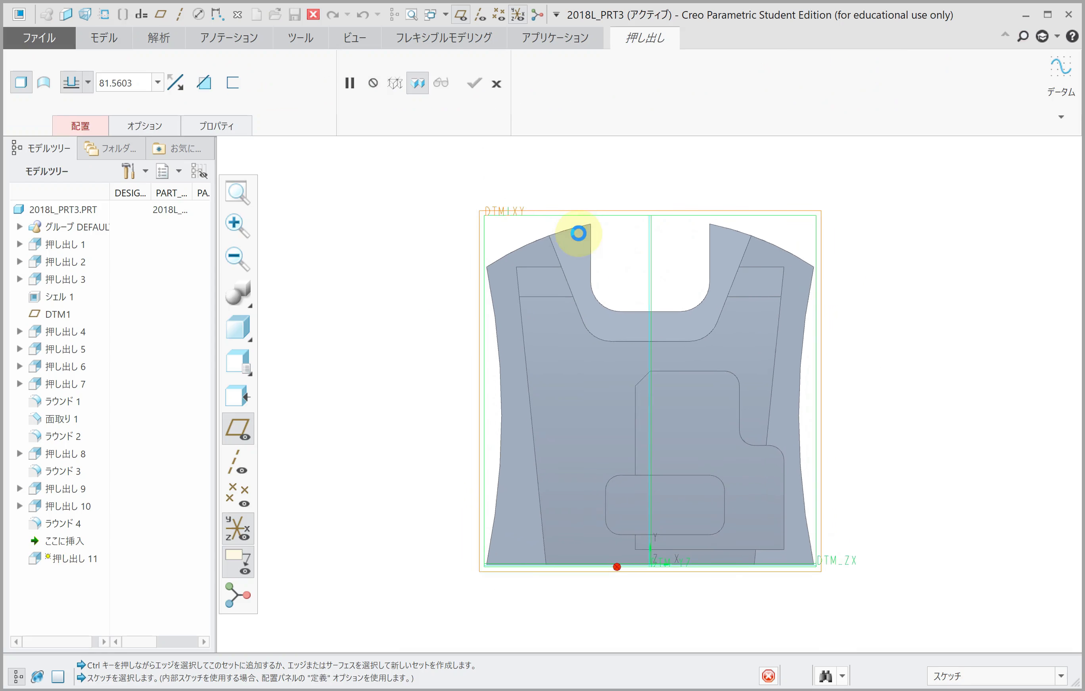
pyautogui.click(457, 110)
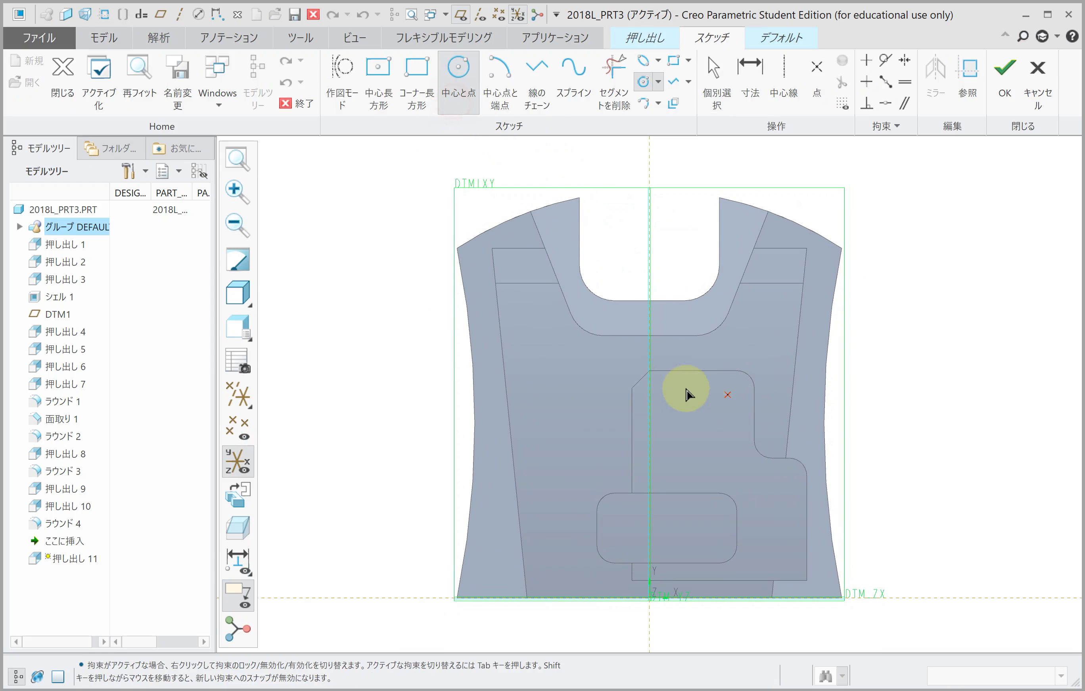
pyautogui.click(705, 423)
pyautogui.middleClick(726, 400)
# Dimension the hole to diameter 20, 30 horizontal offset and 100 height, then accept.
pyautogui.doubleClick(639, 406)
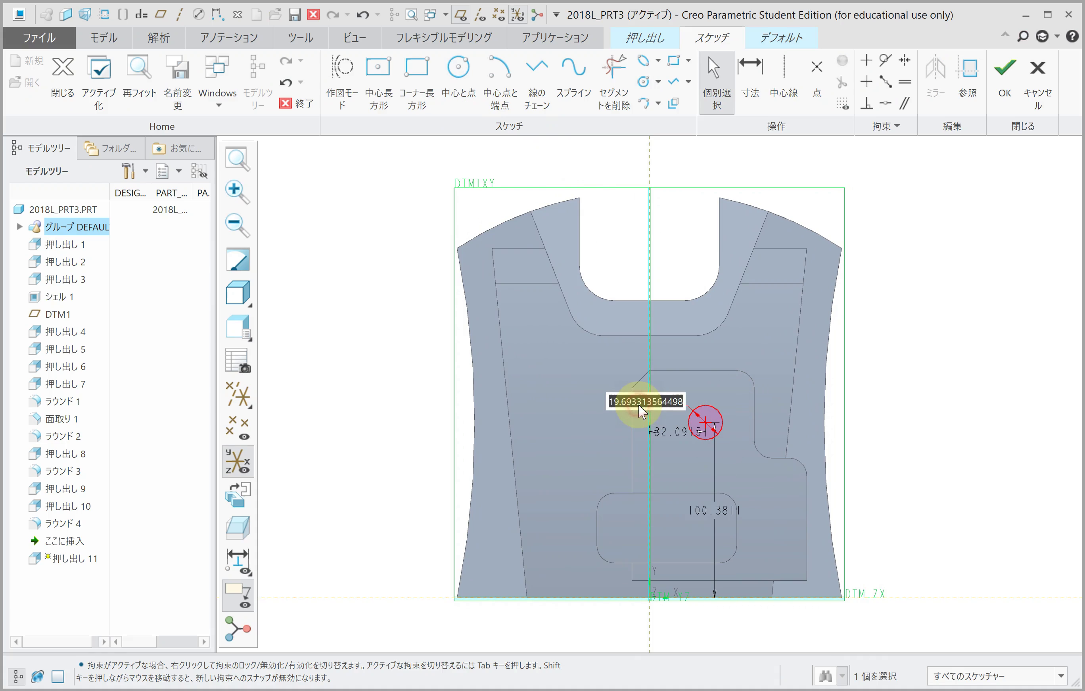
pyautogui.write('0')
pyautogui.press('Return')
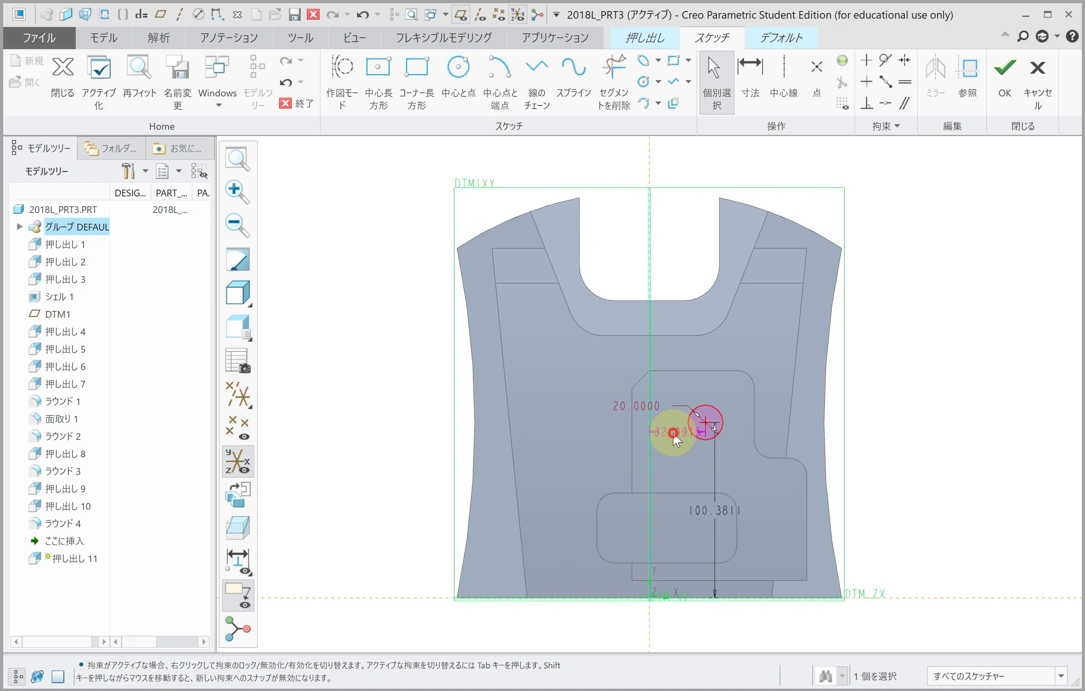
pyautogui.doubleClick(674, 433)
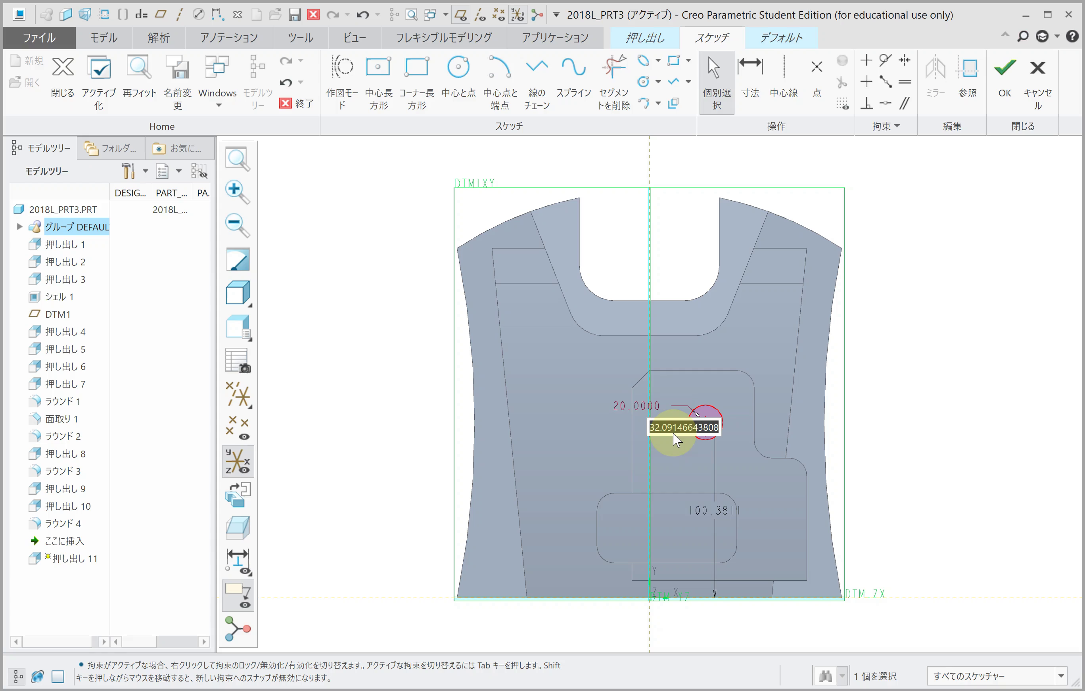
pyautogui.write('30')
pyautogui.press('Return')
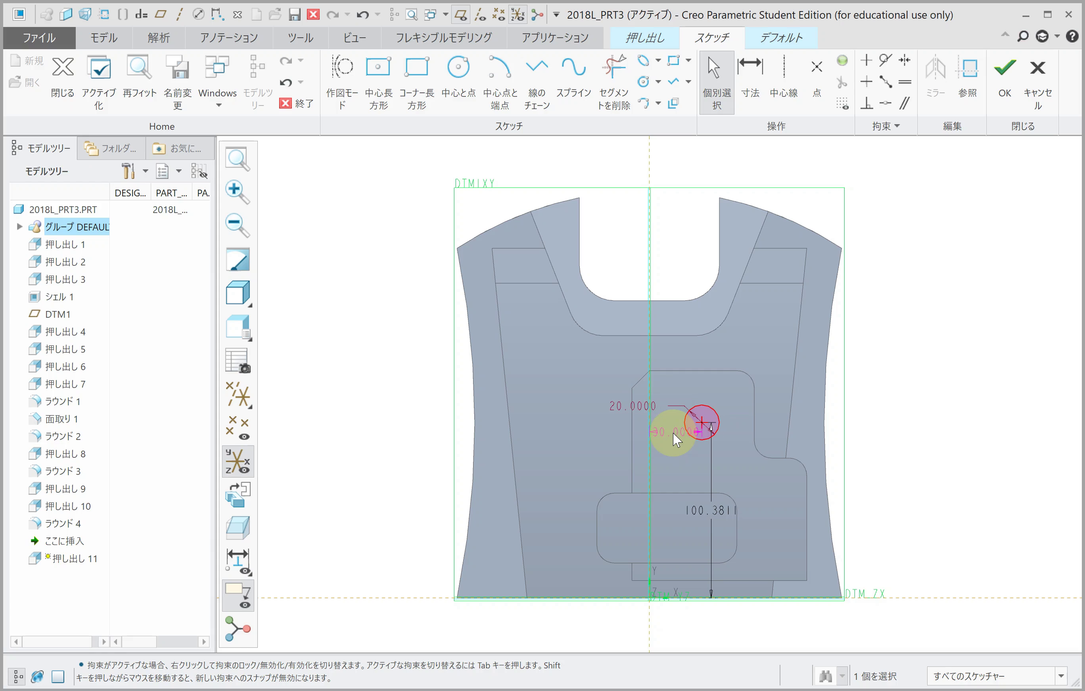
pyautogui.doubleClick(704, 510)
pyautogui.write('100')
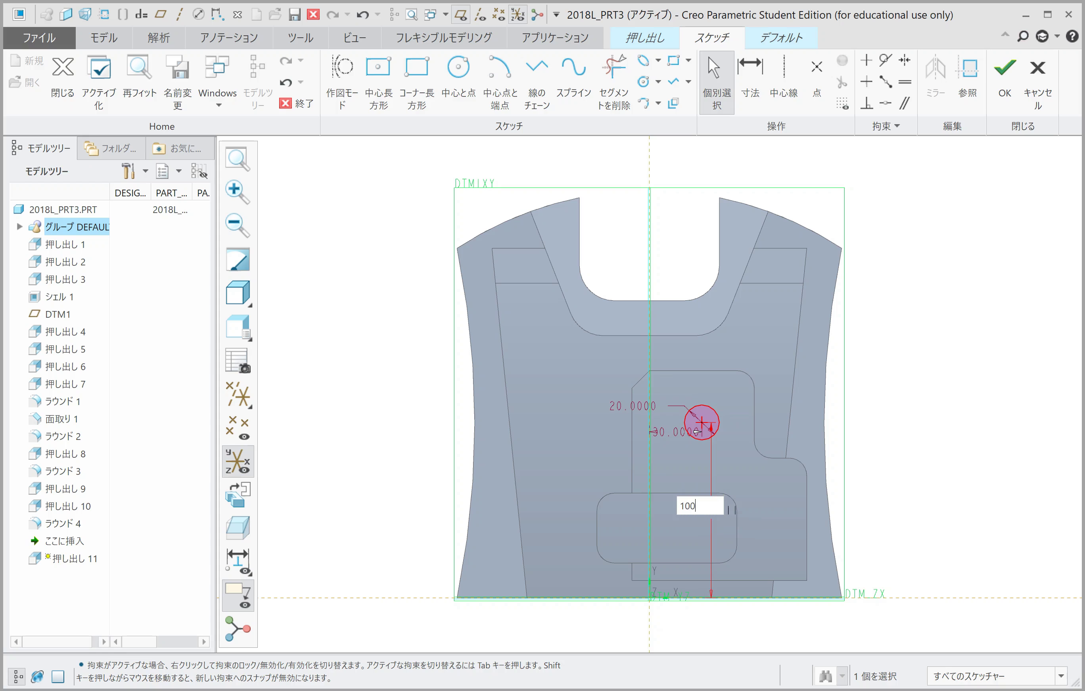
pyautogui.press('Return')
pyautogui.click(1005, 68)
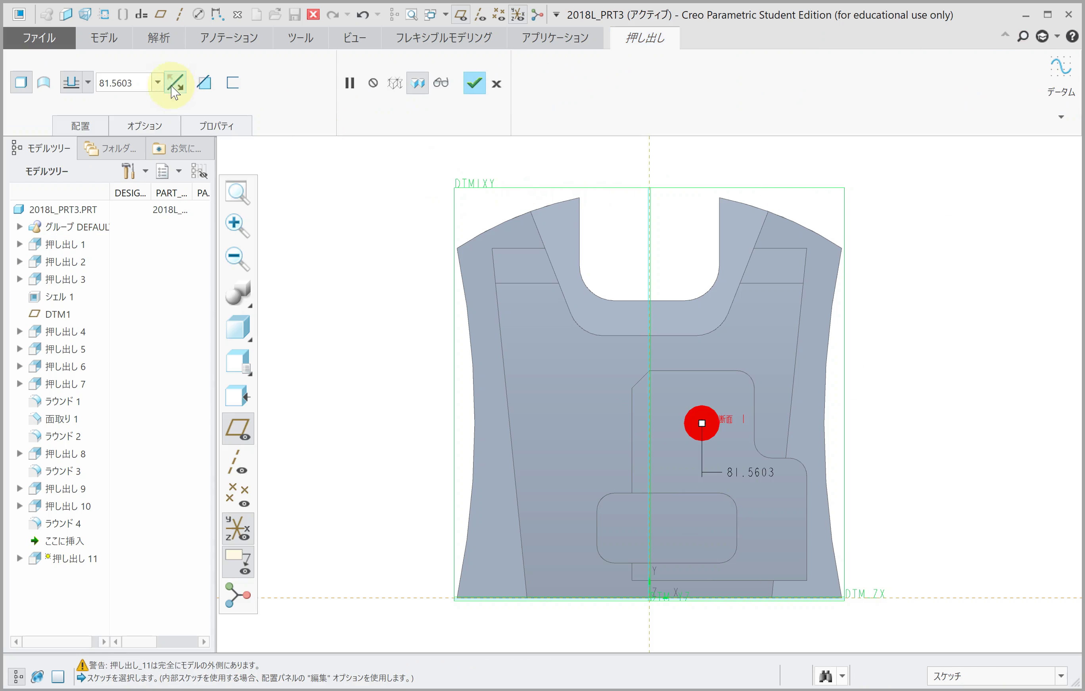
# Cut the hole Through All with Remove Material and finish the feature.
pyautogui.click(201, 83)
pyautogui.click(88, 83)
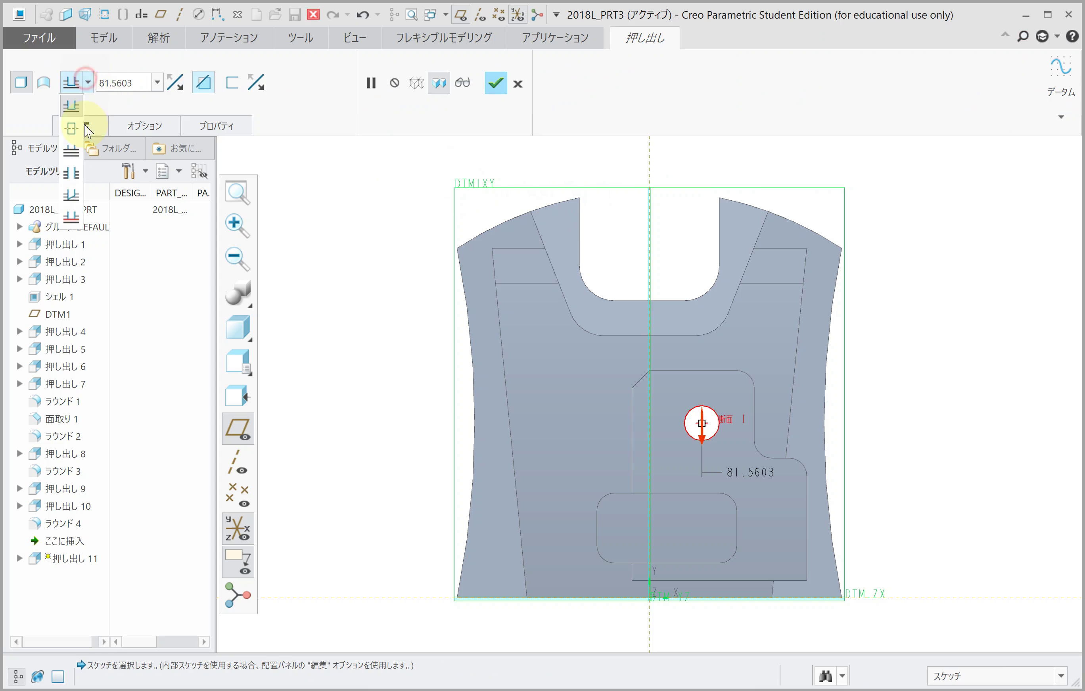
pyautogui.click(73, 168)
pyautogui.middleClick(401, 266)
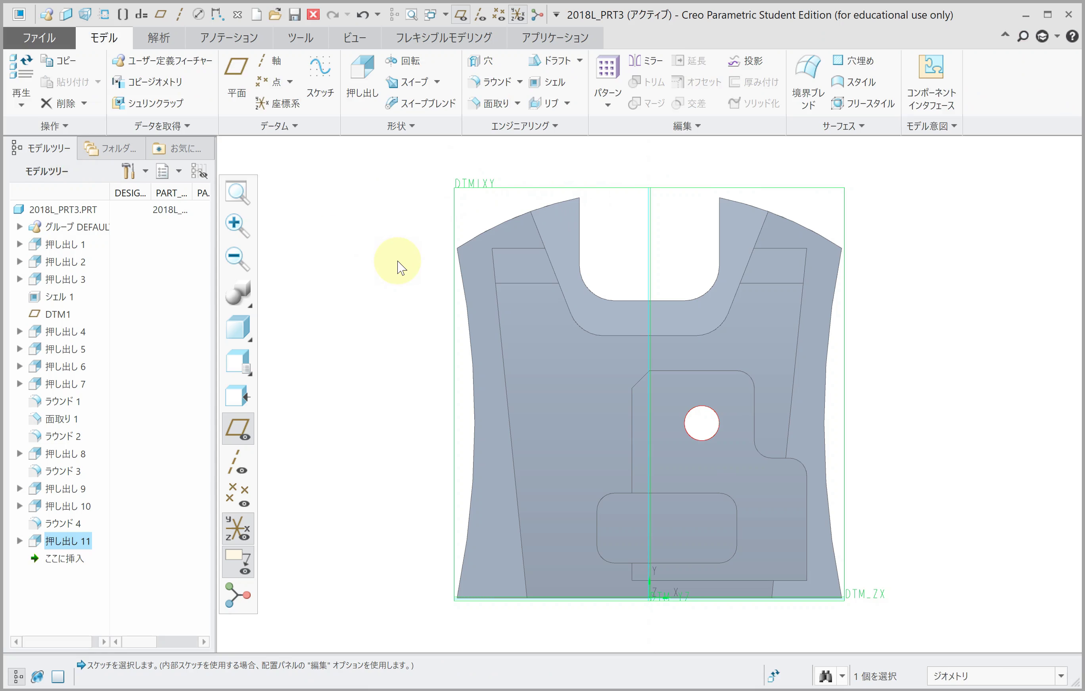
pyautogui.click(369, 272)
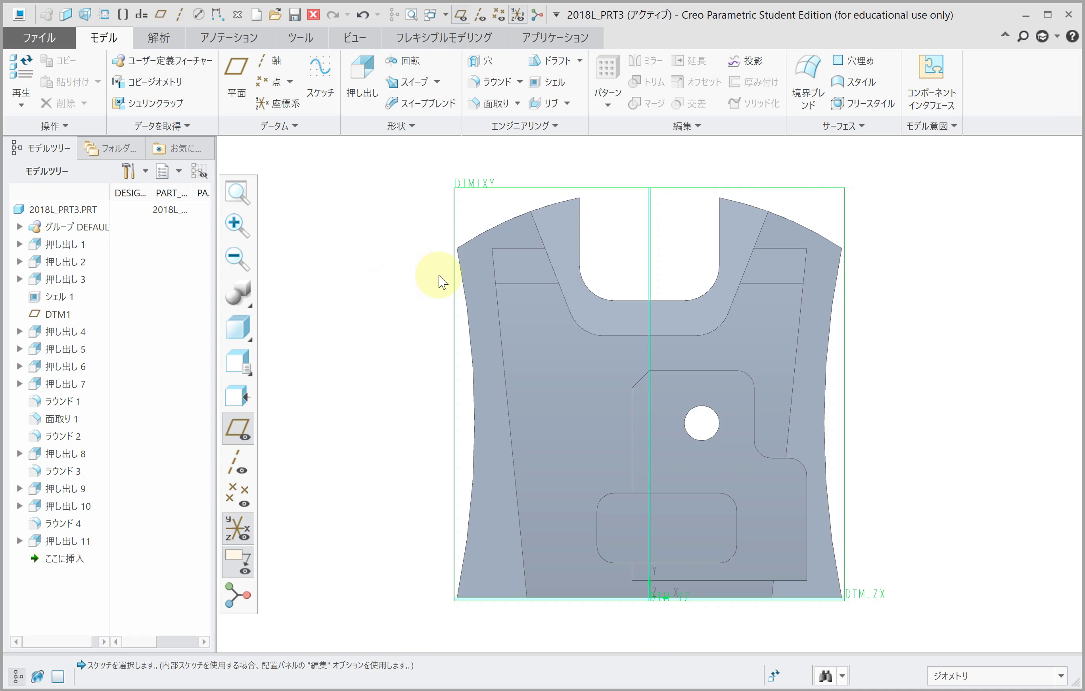
# Start a sketch on DTM1 and draw a three-sided open line outline from the part's left side.
pyautogui.click(321, 91)
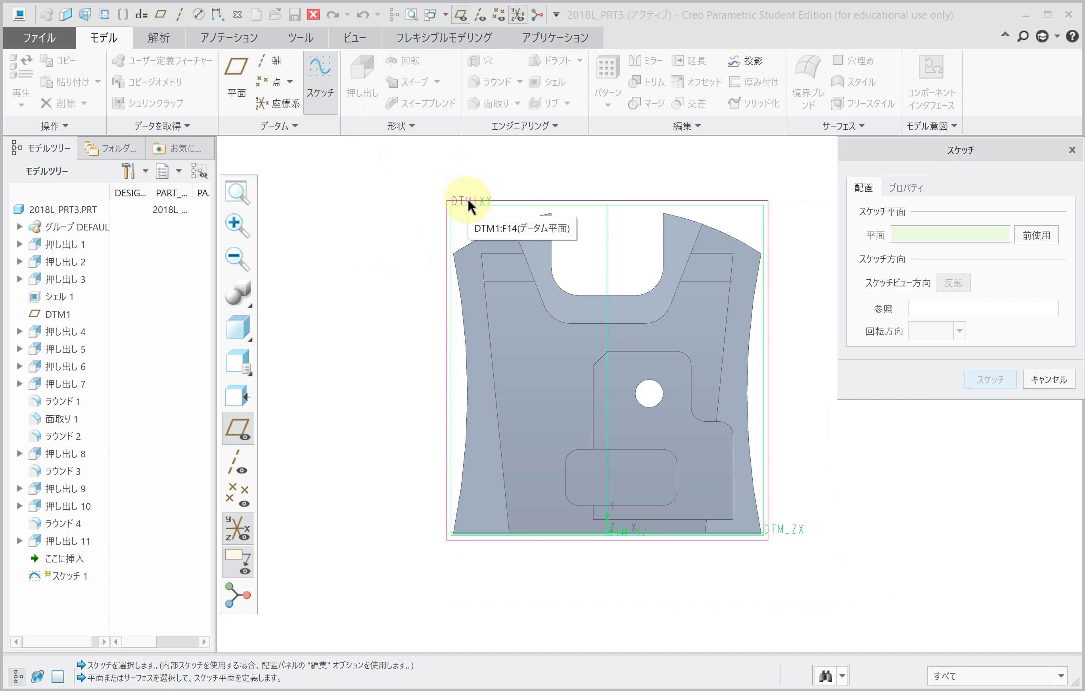
pyautogui.click(467, 198)
pyautogui.middleClick(475, 217)
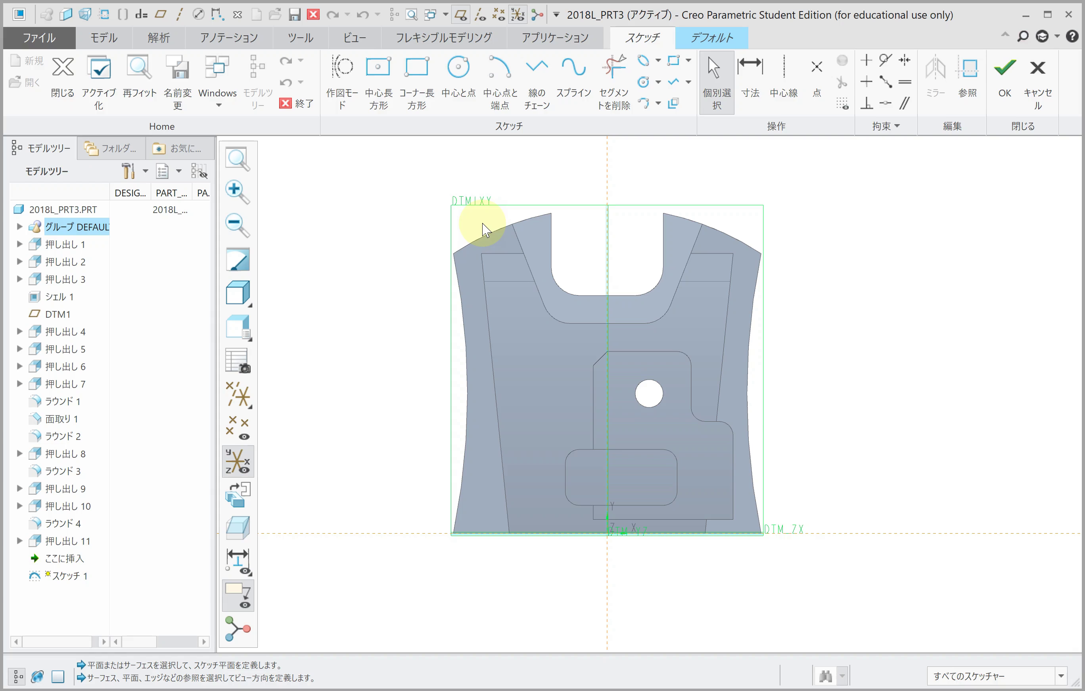
pyautogui.click(538, 94)
pyautogui.scroll(2, 524, 328)
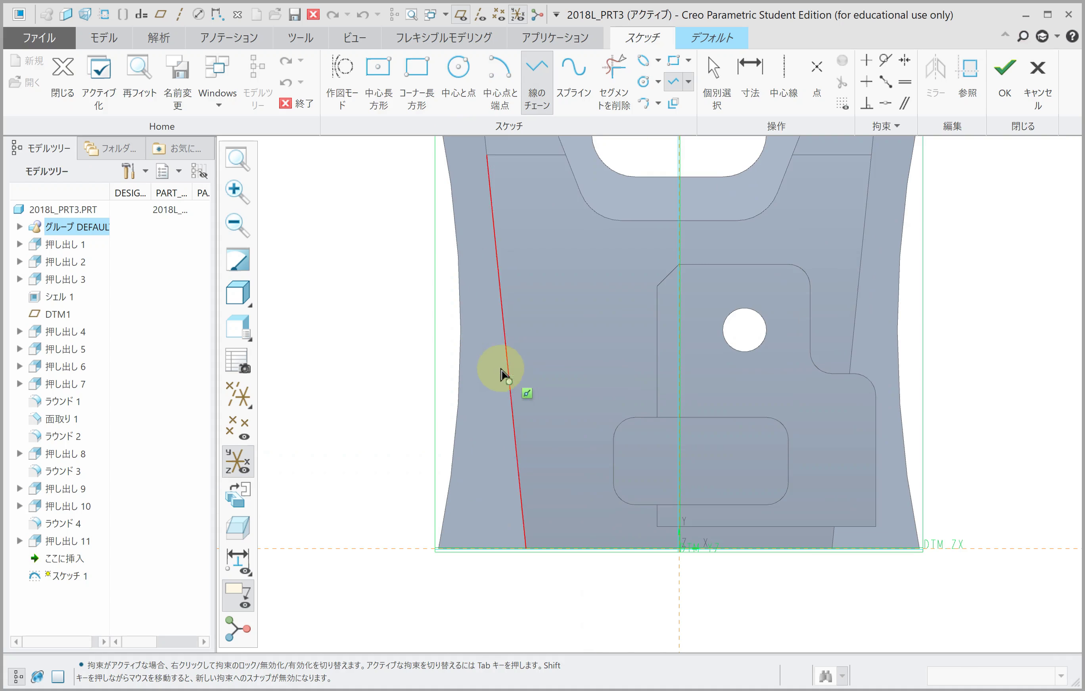
pyautogui.click(573, 315)
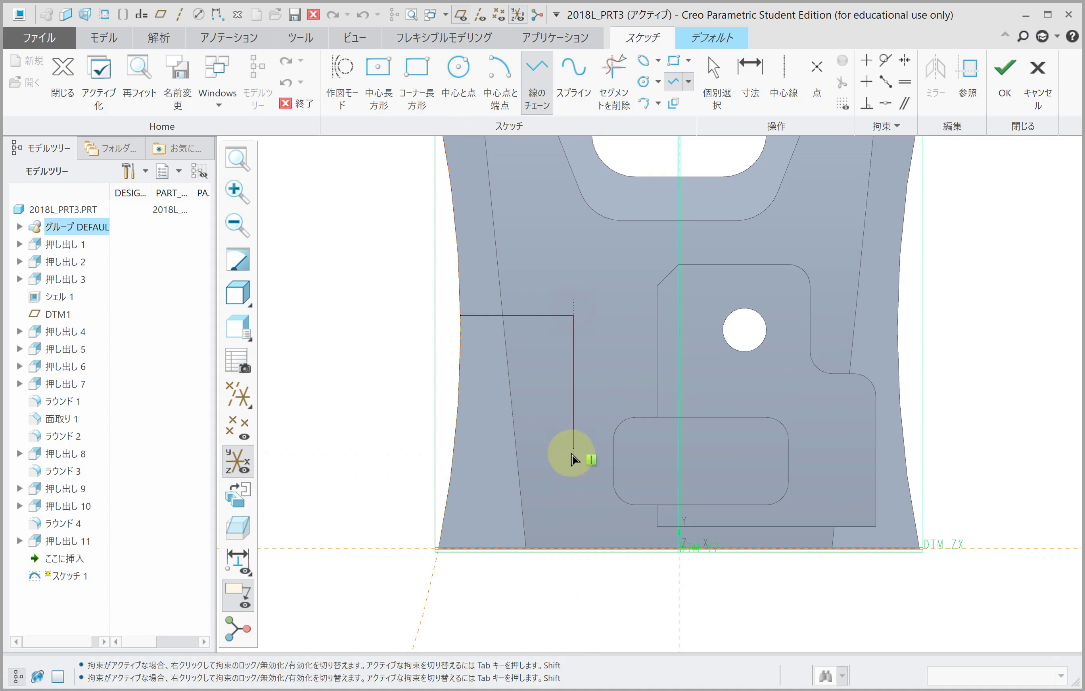
pyautogui.click(573, 457)
pyautogui.click(453, 458)
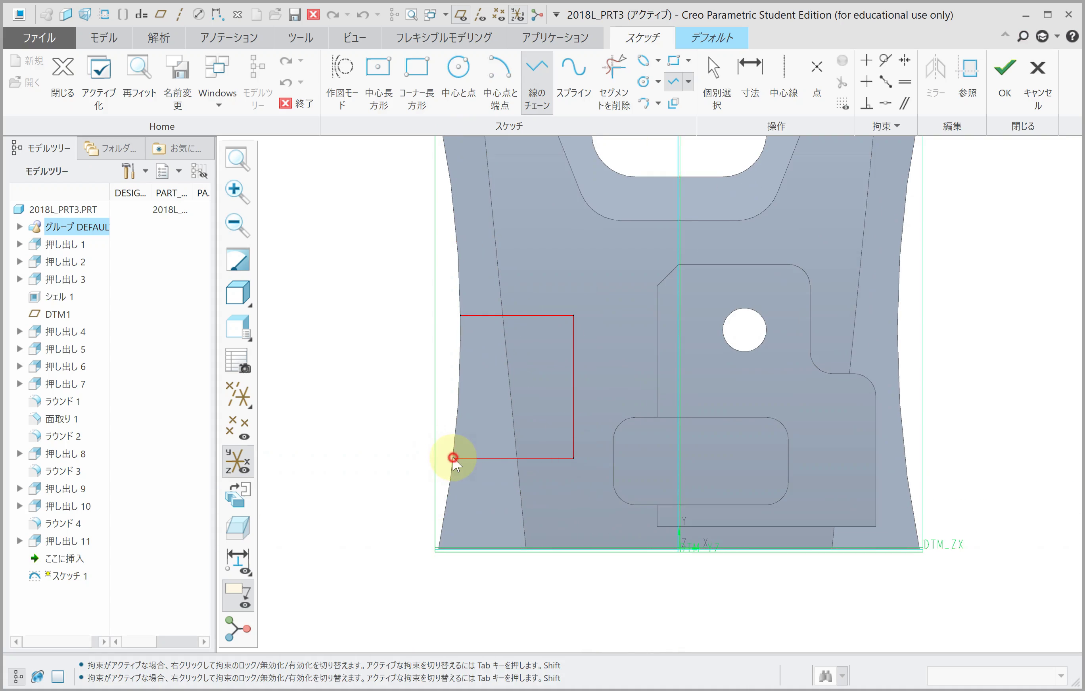
pyautogui.middleClick(535, 407)
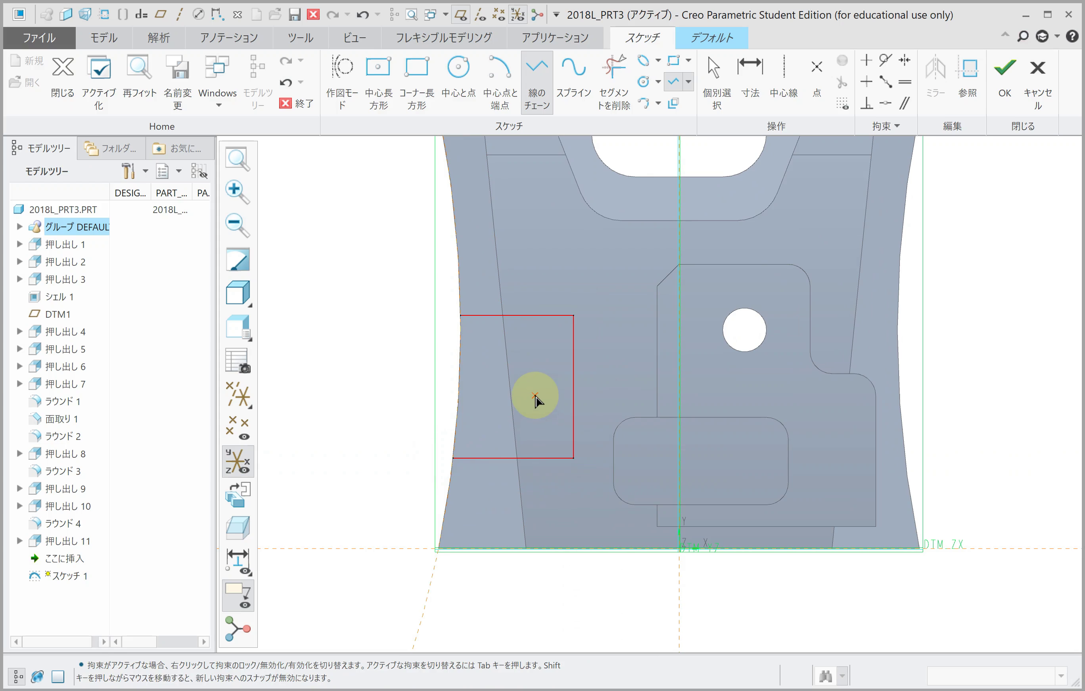
pyautogui.click(500, 159)
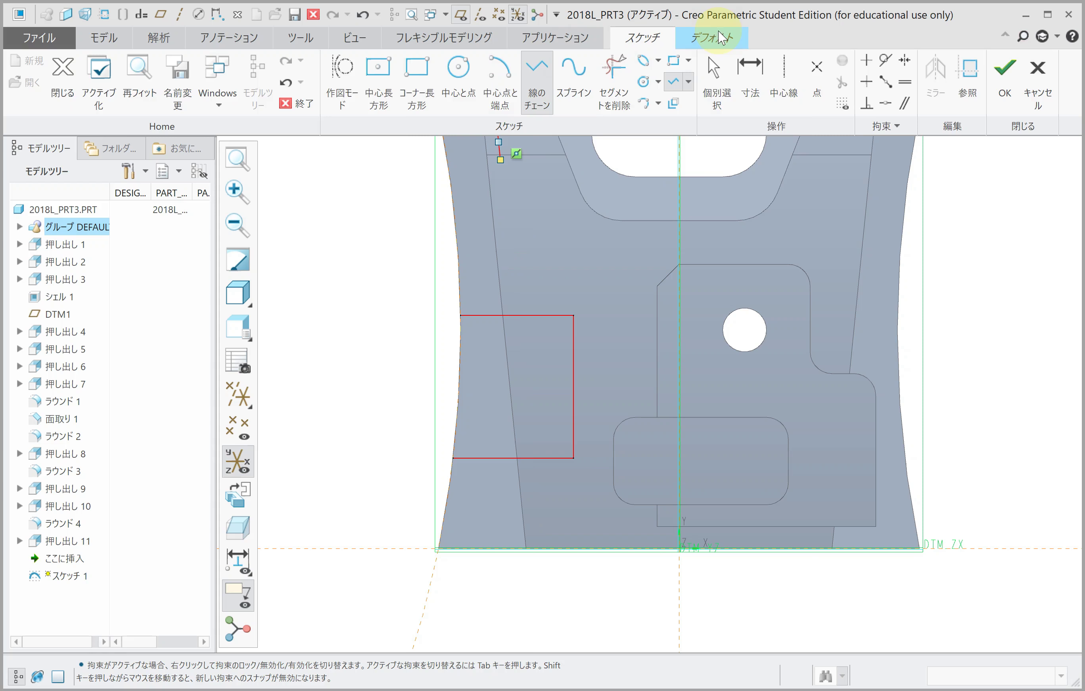
# Fillet the outline's bottom-right and top-right corners.
pyautogui.click(709, 39)
pyautogui.click(412, 61)
pyautogui.scroll(3, 547, 435)
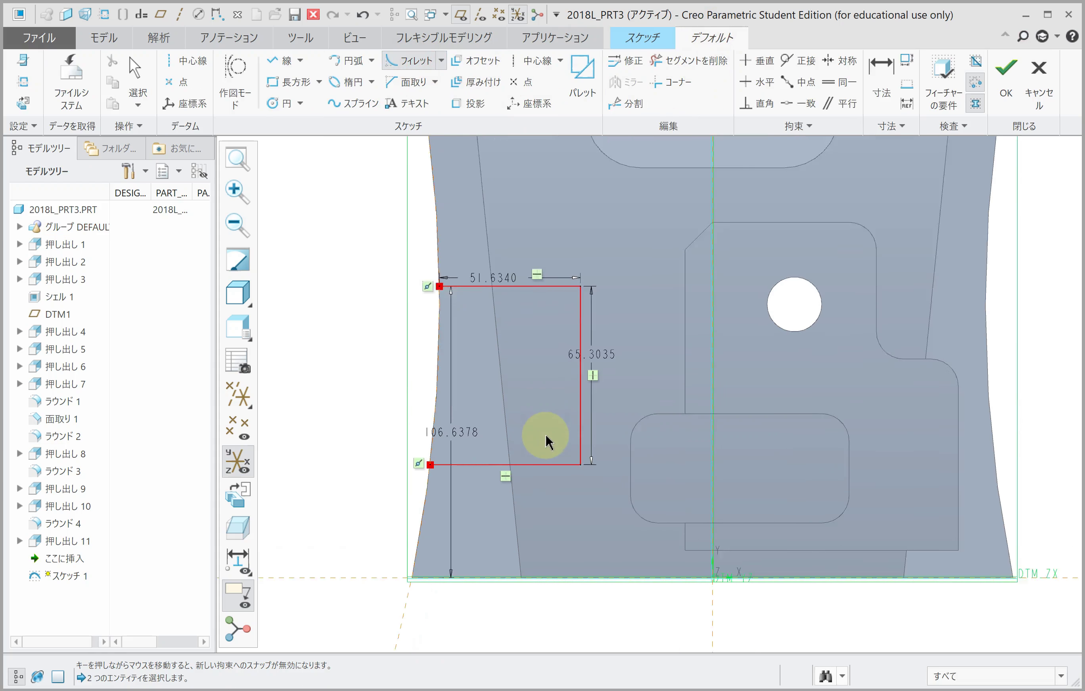
pyautogui.scroll(1, 547, 451)
pyautogui.click(542, 473)
pyautogui.click(588, 421)
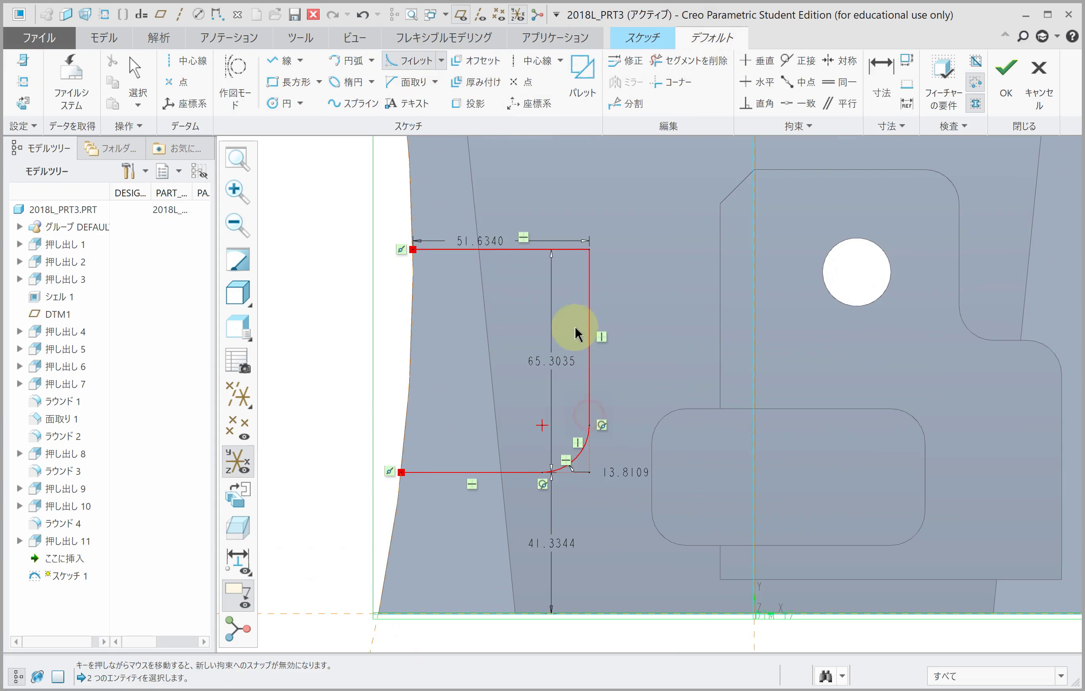
pyautogui.click(563, 253)
pyautogui.click(589, 280)
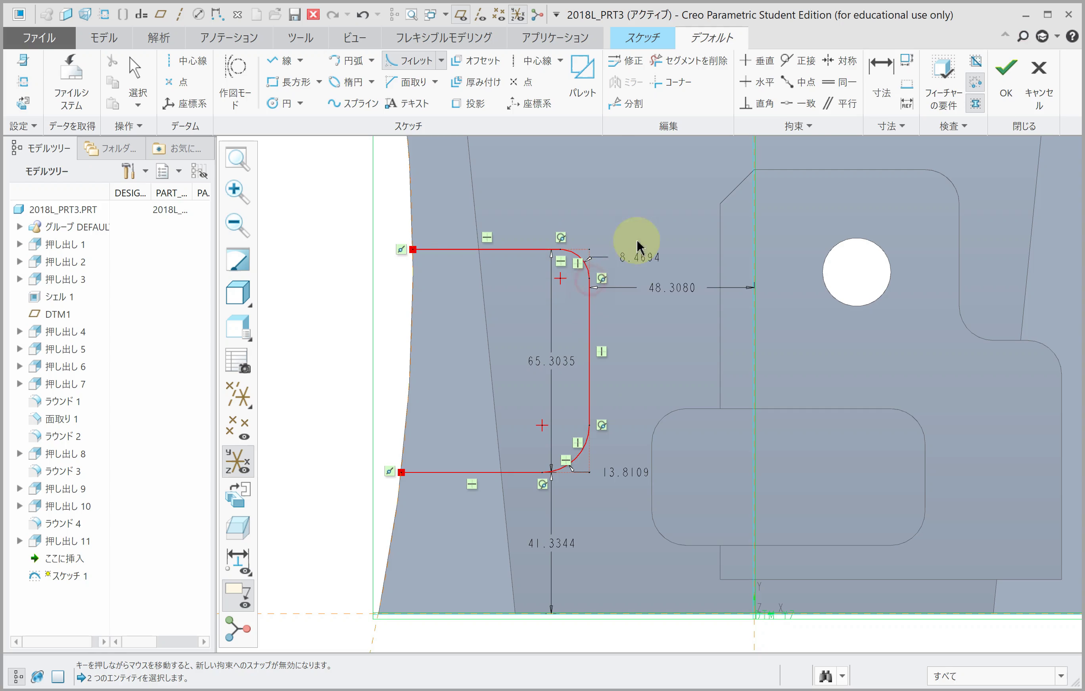
# Make the two corner rounds equal with radius 20.
pyautogui.click(839, 82)
pyautogui.scroll(2, 570, 262)
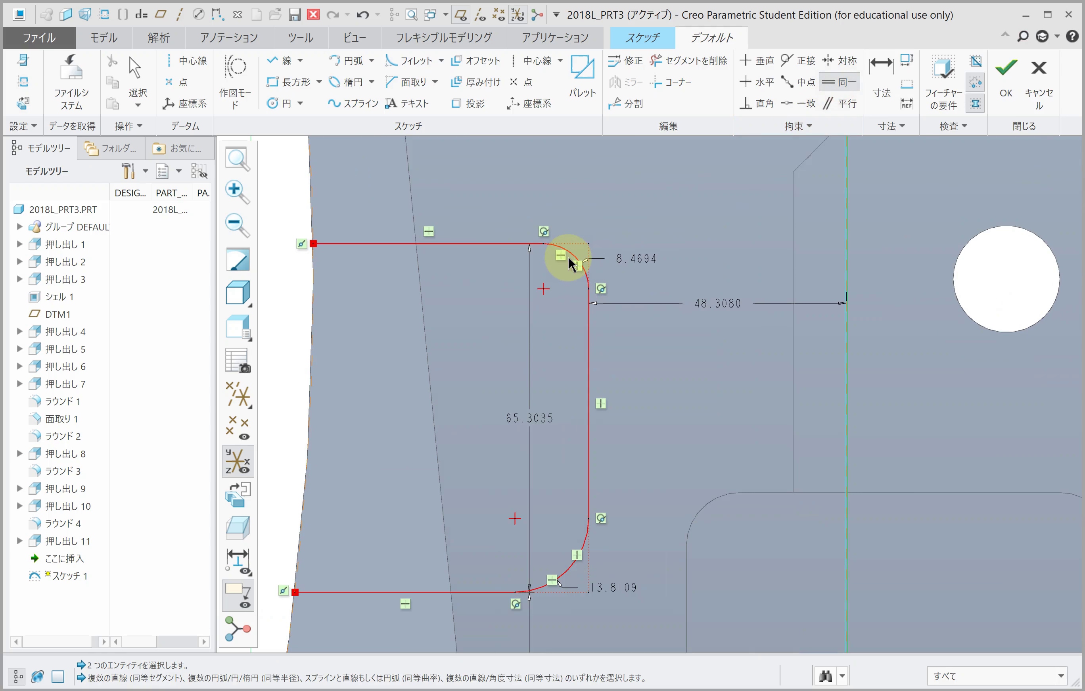
pyautogui.click(581, 521)
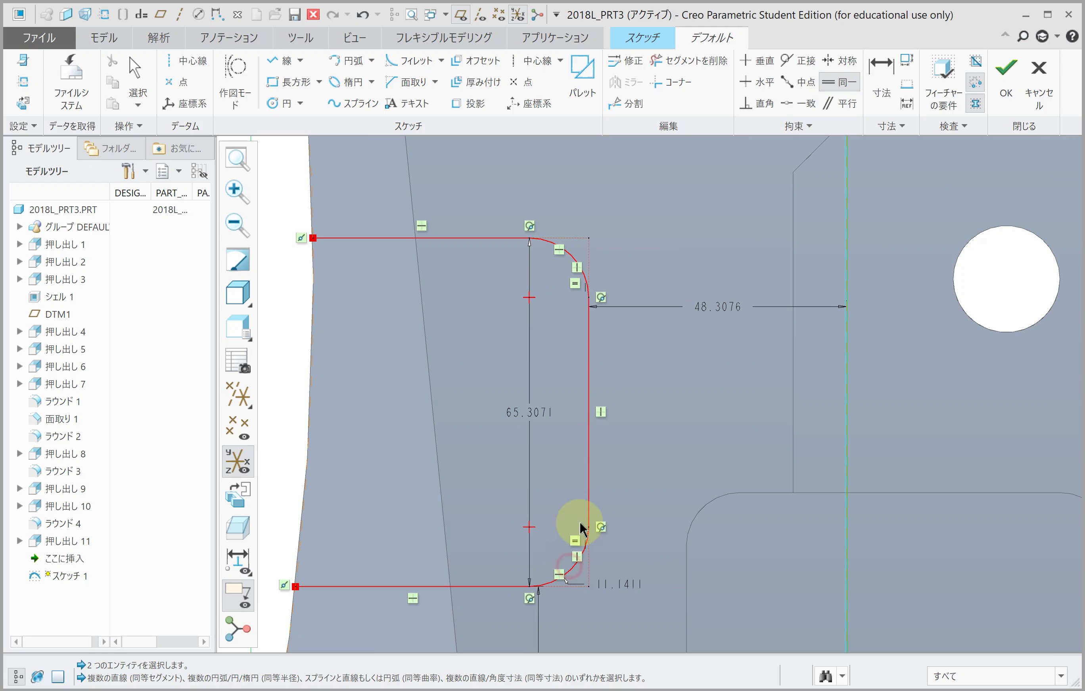
pyautogui.middleClick(616, 589)
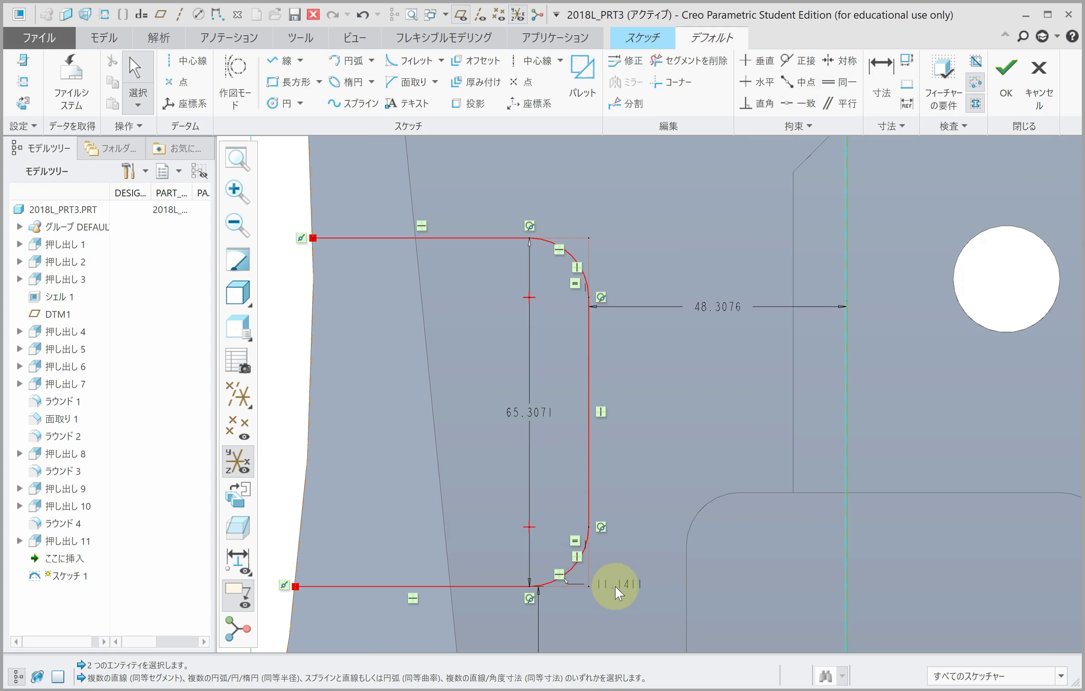
pyautogui.click(615, 587)
pyautogui.write('20')
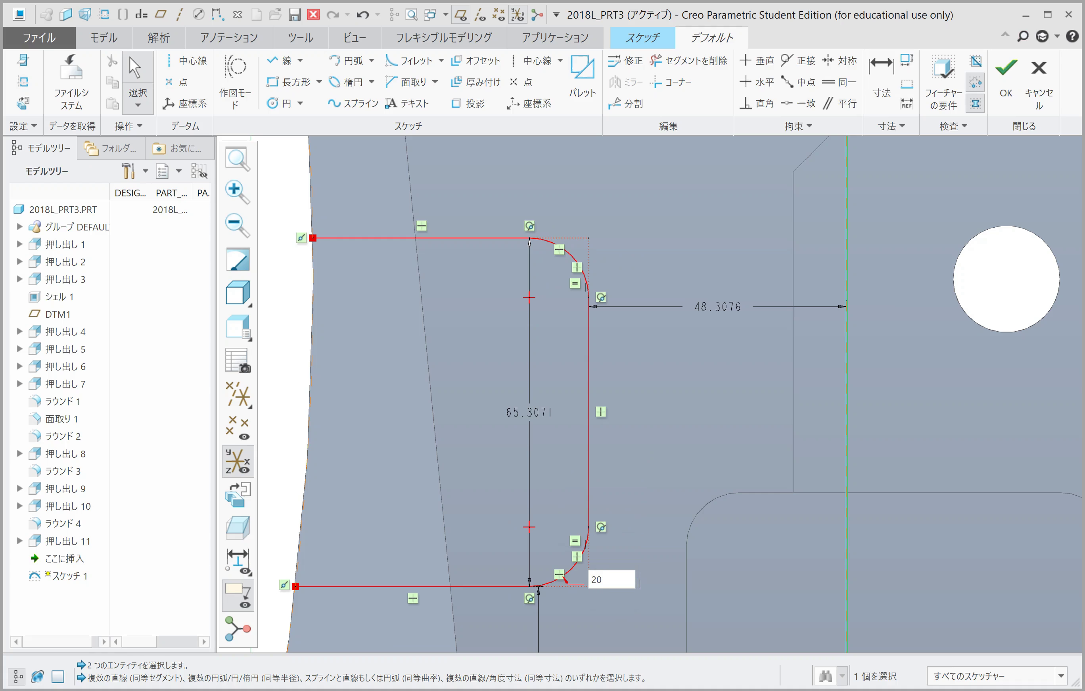
pyautogui.middleClick(614, 584)
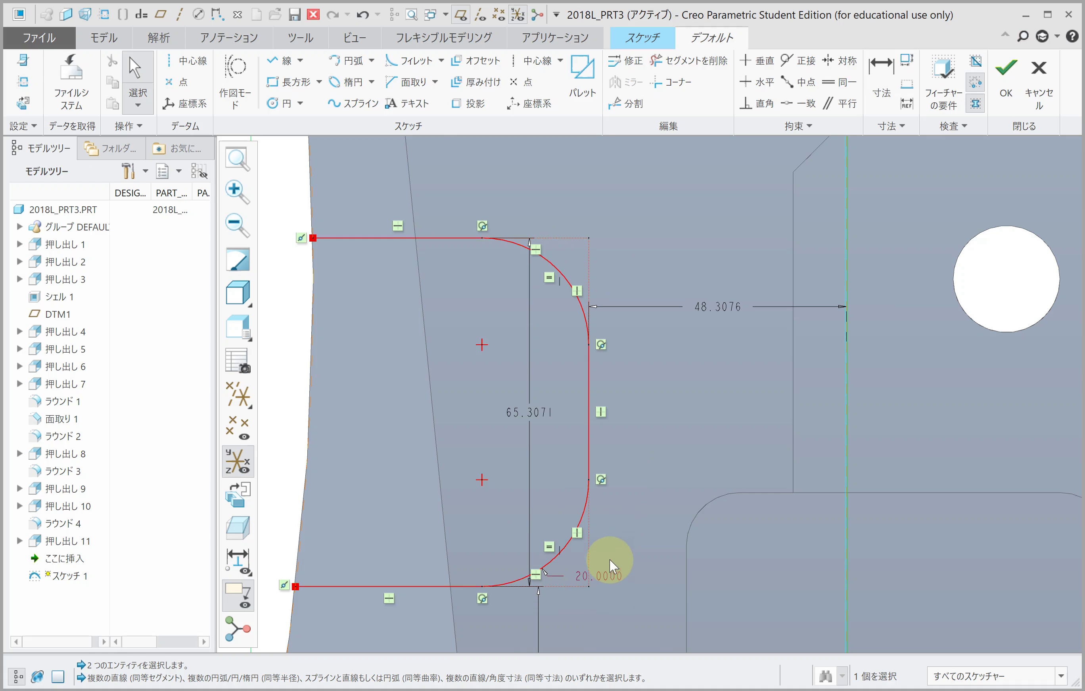
# Dimension the profile 30 above the base, 90 tall and 40 from centre, then accept the sketch.
pyautogui.scroll(-3, 592, 569)
pyautogui.scroll(-2, 557, 588)
pyautogui.scroll(2, 563, 579)
pyautogui.doubleClick(566, 568)
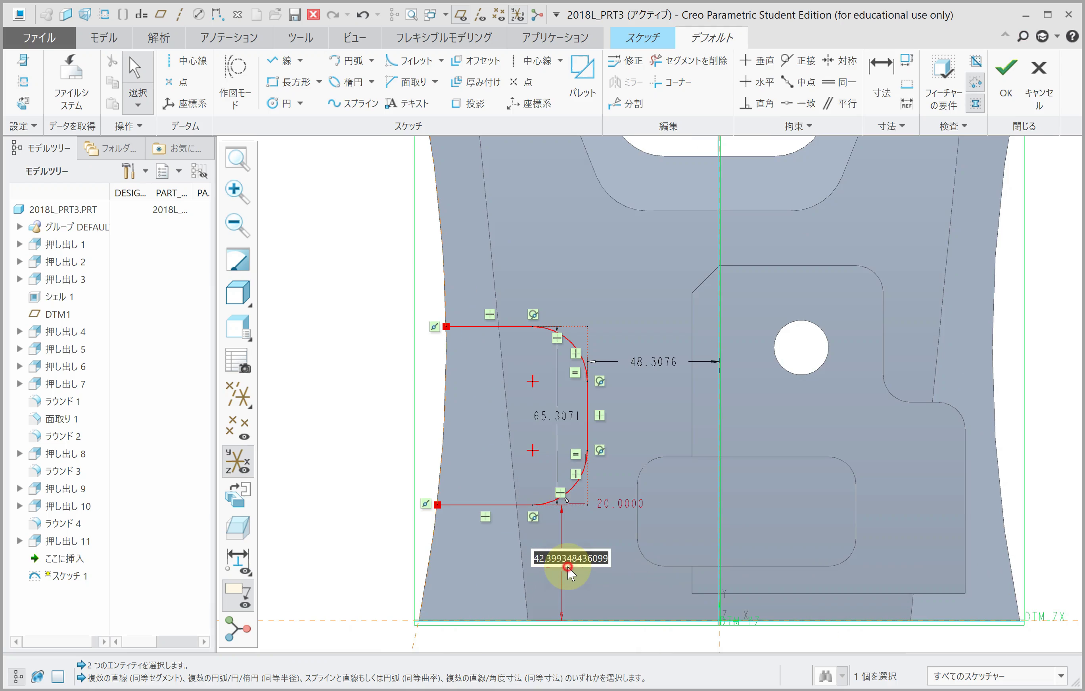
pyautogui.write('30')
pyautogui.middleClick(567, 565)
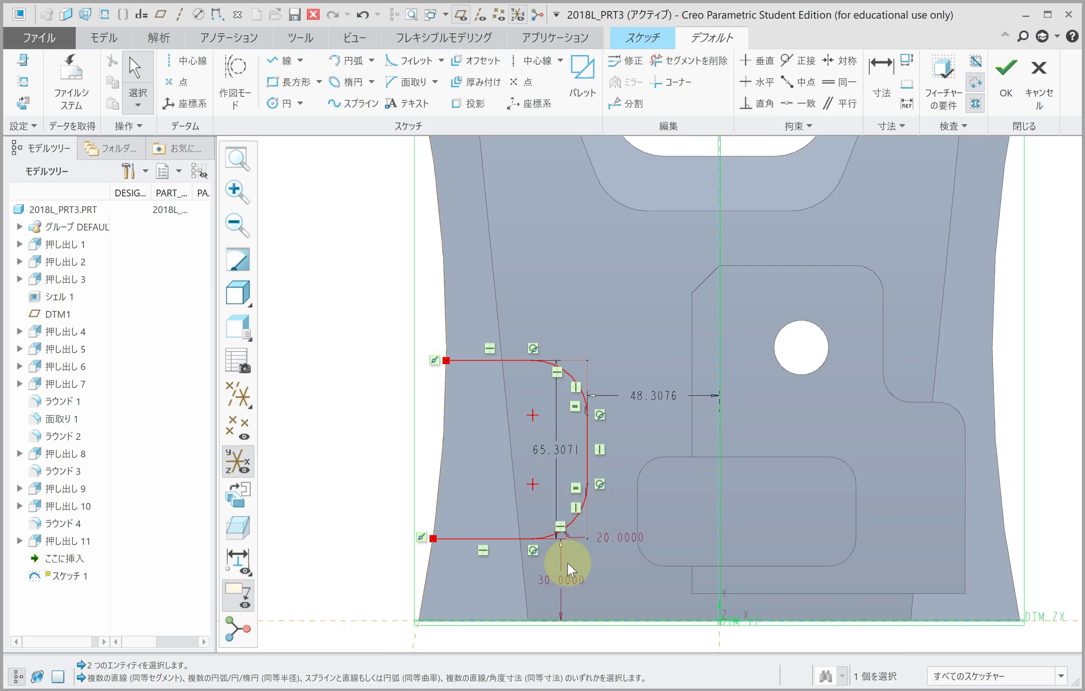
pyautogui.doubleClick(558, 449)
pyautogui.write('90')
pyautogui.middleClick(557, 447)
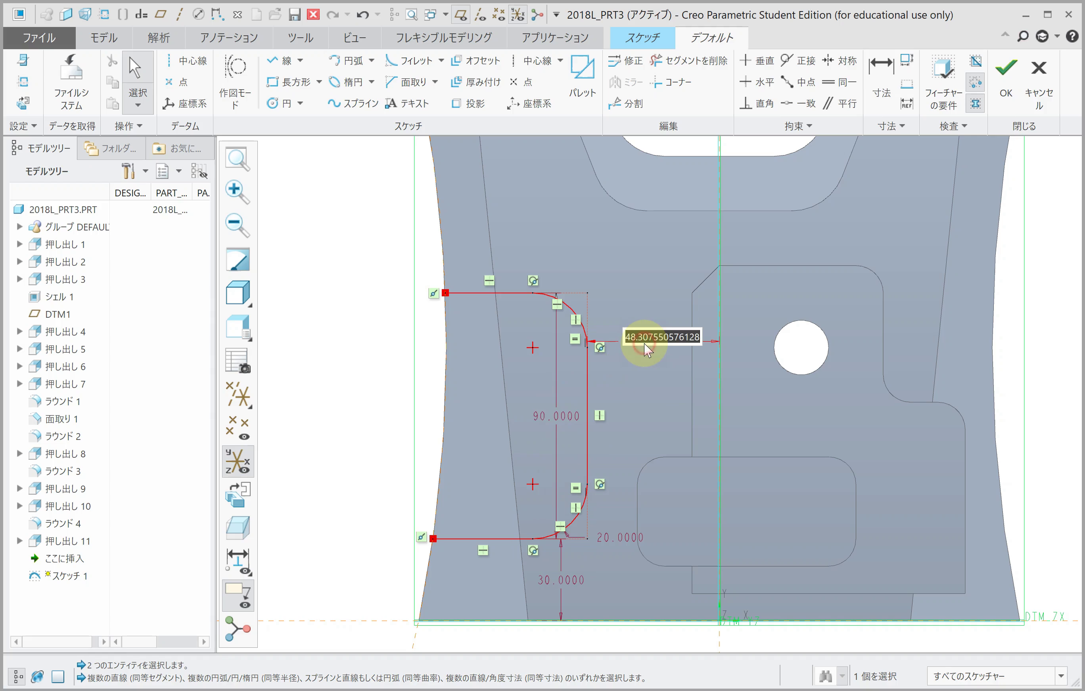
pyautogui.write('40')
pyautogui.middleClick(643, 343)
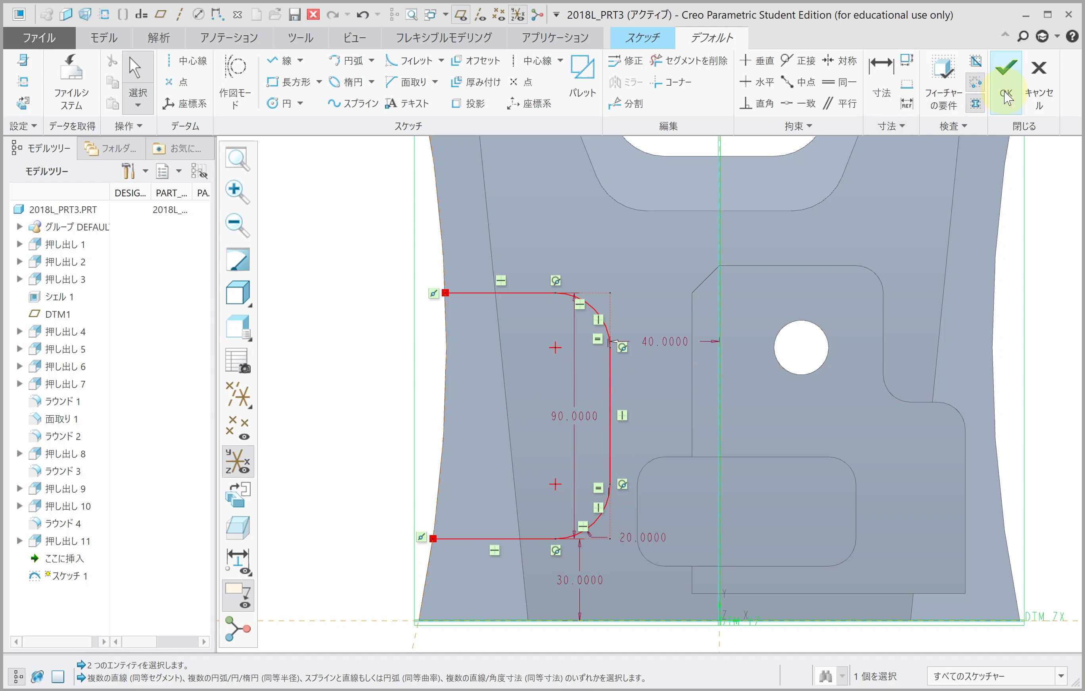
pyautogui.click(1000, 89)
# Edit Sketch 1's references to place it on a new datum plane.
pyautogui.moveTo(782, 369); pyautogui.dragTo(811, 300, button='middle')
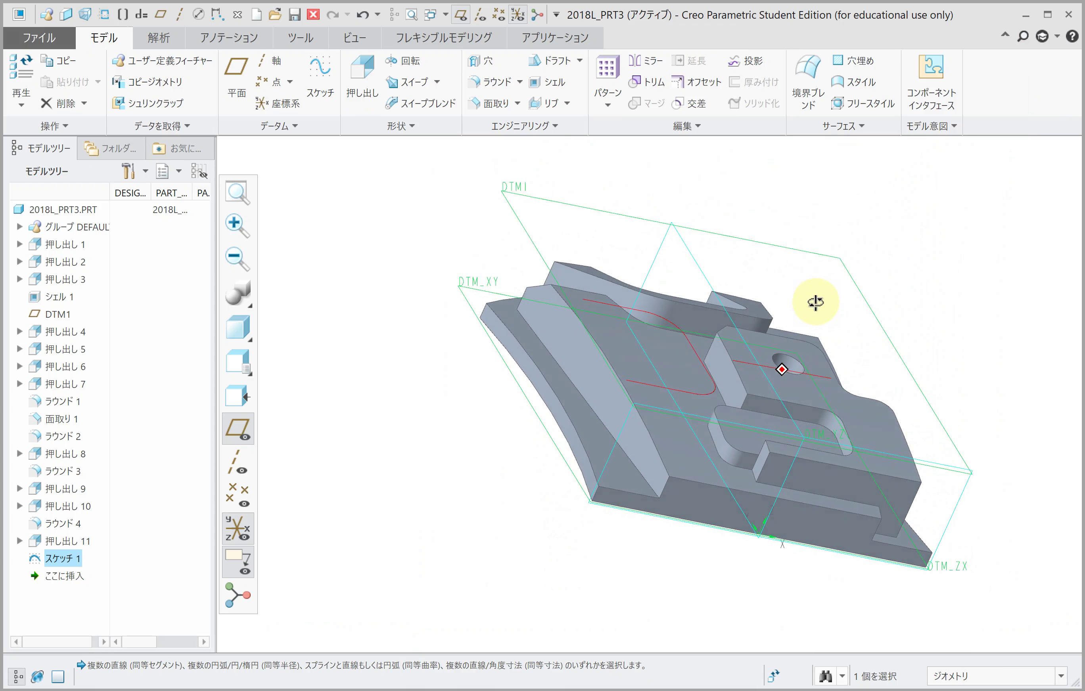
pyautogui.rightClick(69, 560)
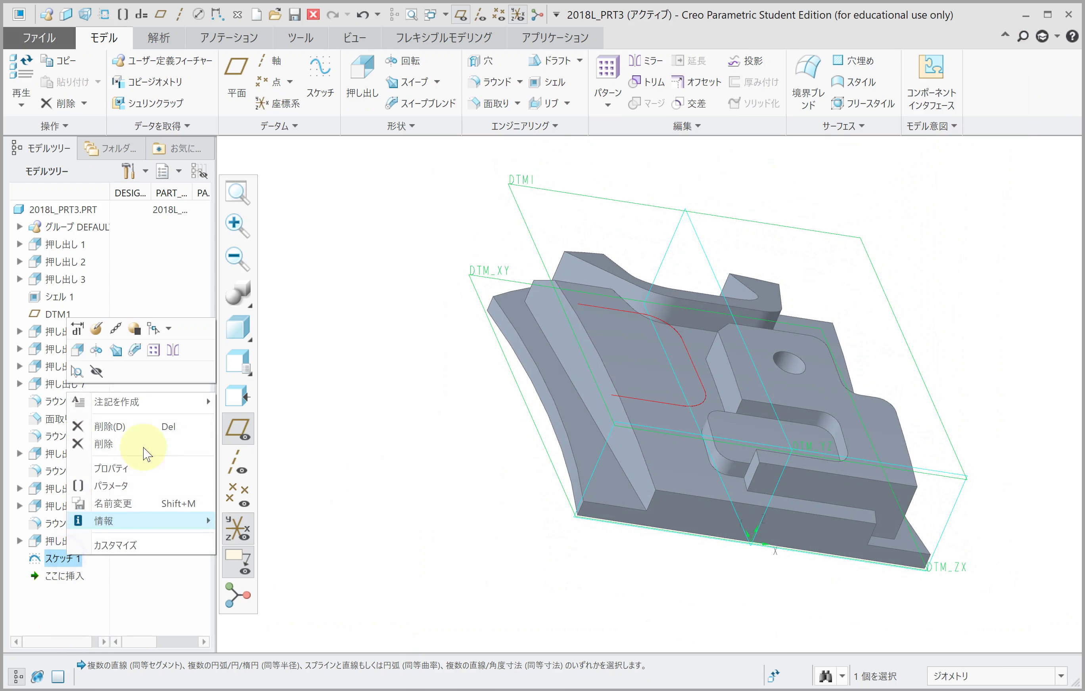
pyautogui.click(116, 328)
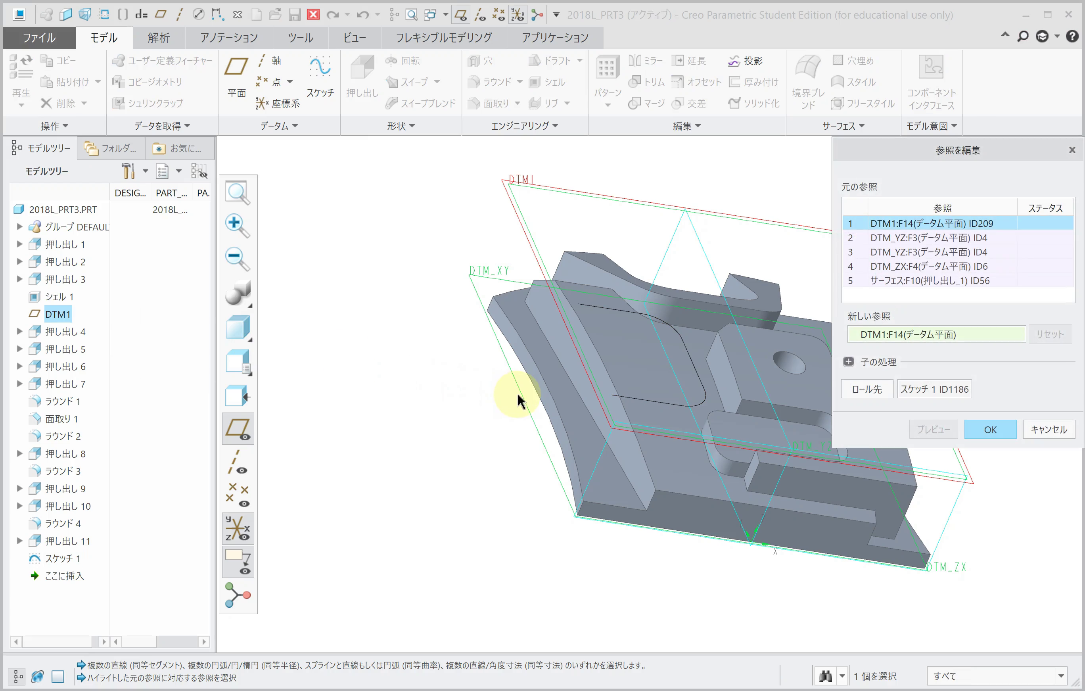
pyautogui.click(685, 415)
pyautogui.click(992, 430)
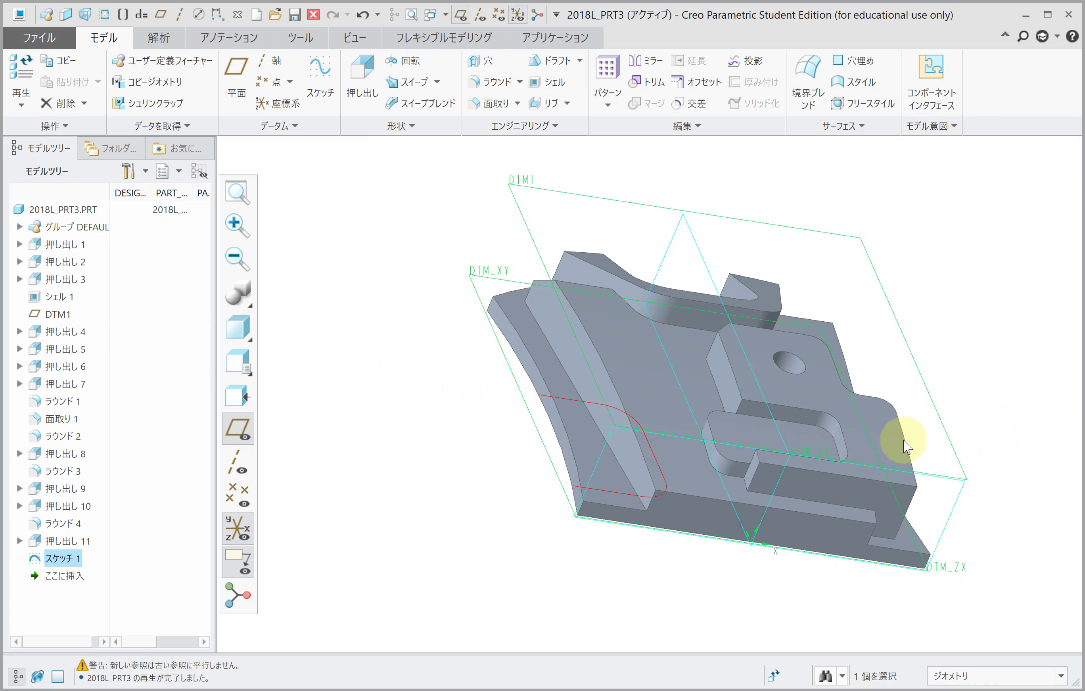
# Start an extrusion from Sketch 1, cancel it, and start a new empty extrusion.
pyautogui.click(370, 103)
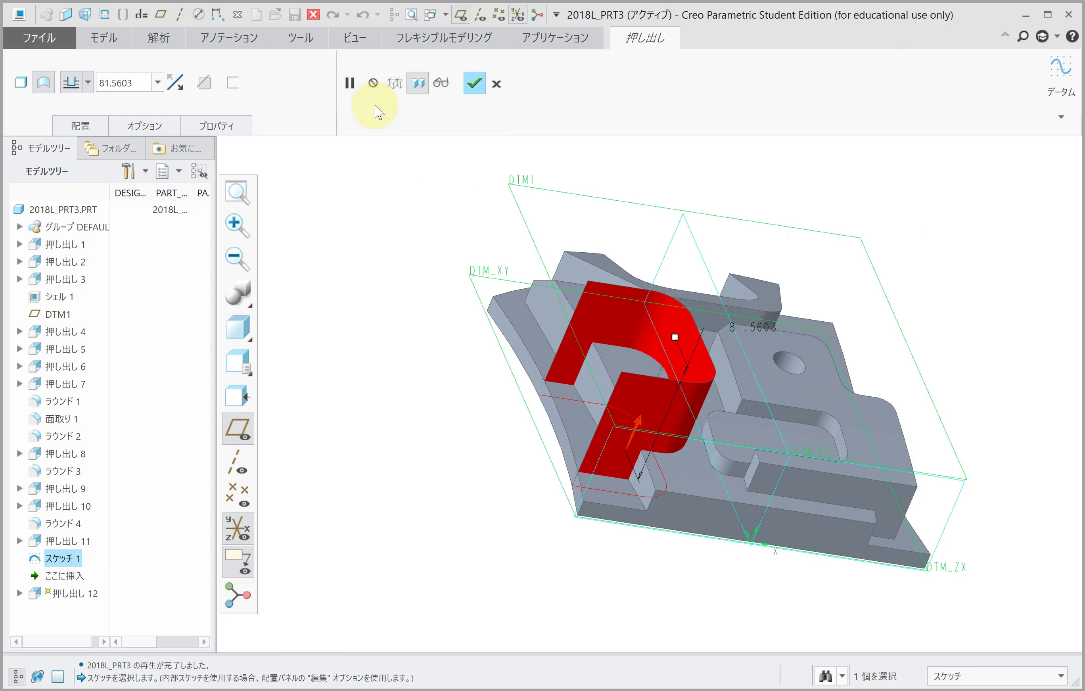
pyautogui.click(497, 85)
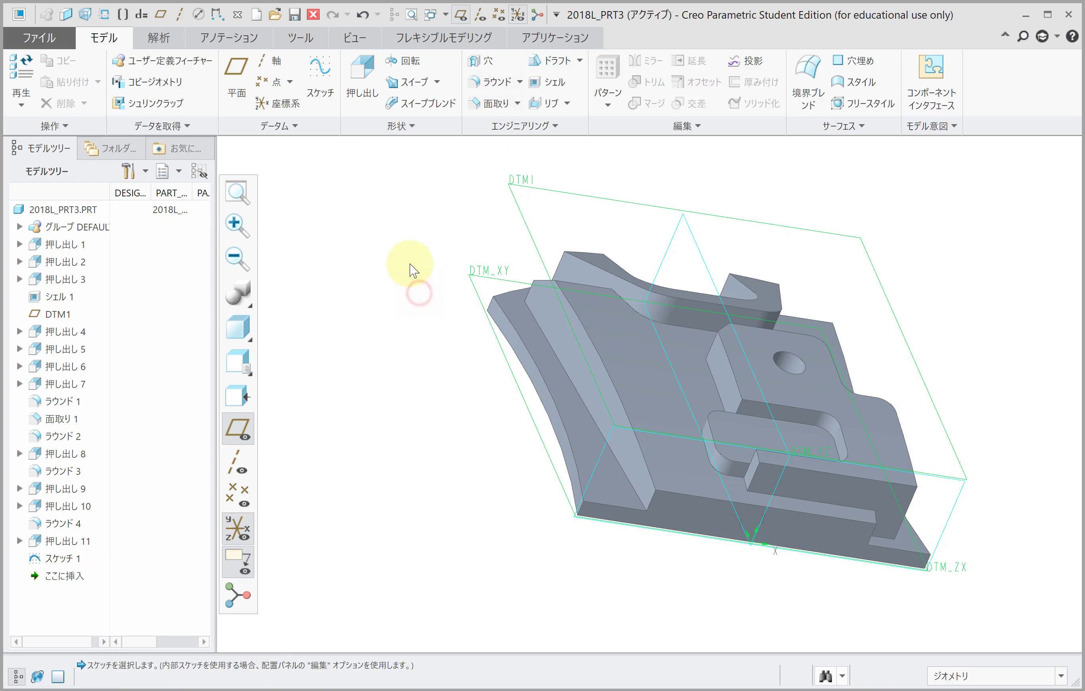
pyautogui.click(362, 96)
# In the extrusion's sketch, thicken the Sketch 1 loop with thickness 6 and offset 6.
pyautogui.click(511, 374)
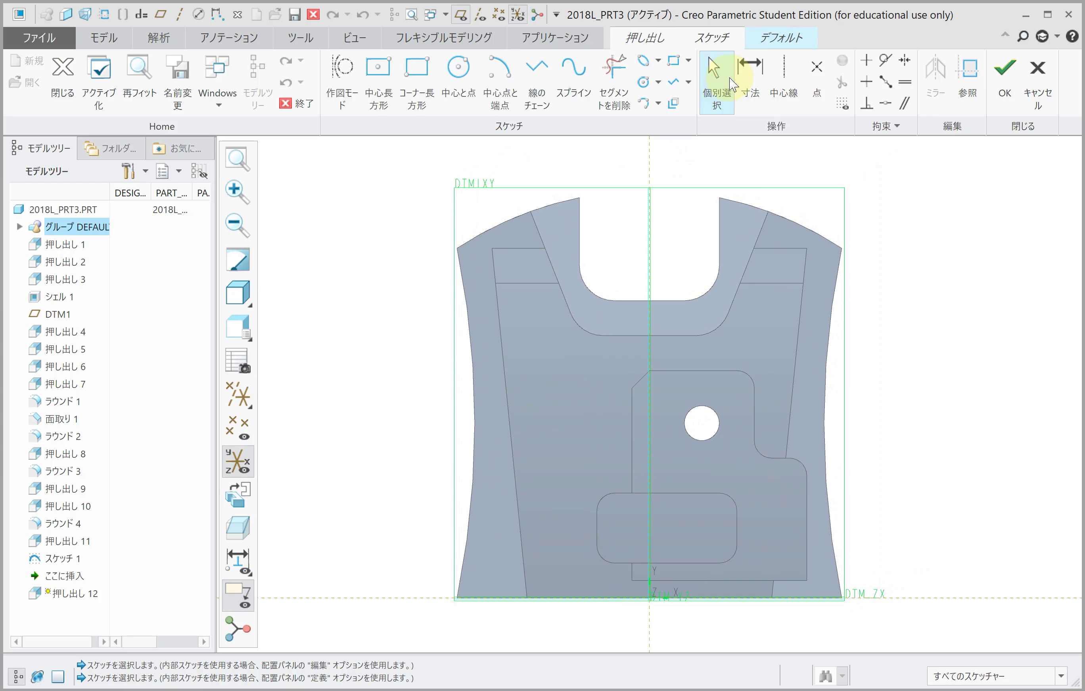
pyautogui.click(479, 91)
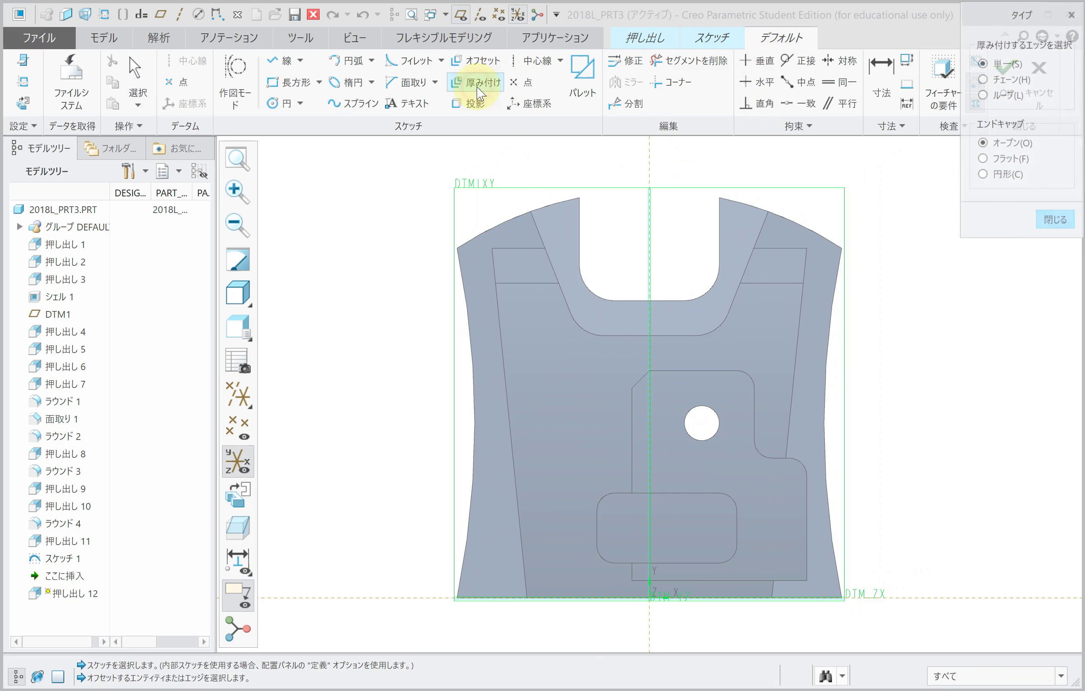
pyautogui.click(983, 95)
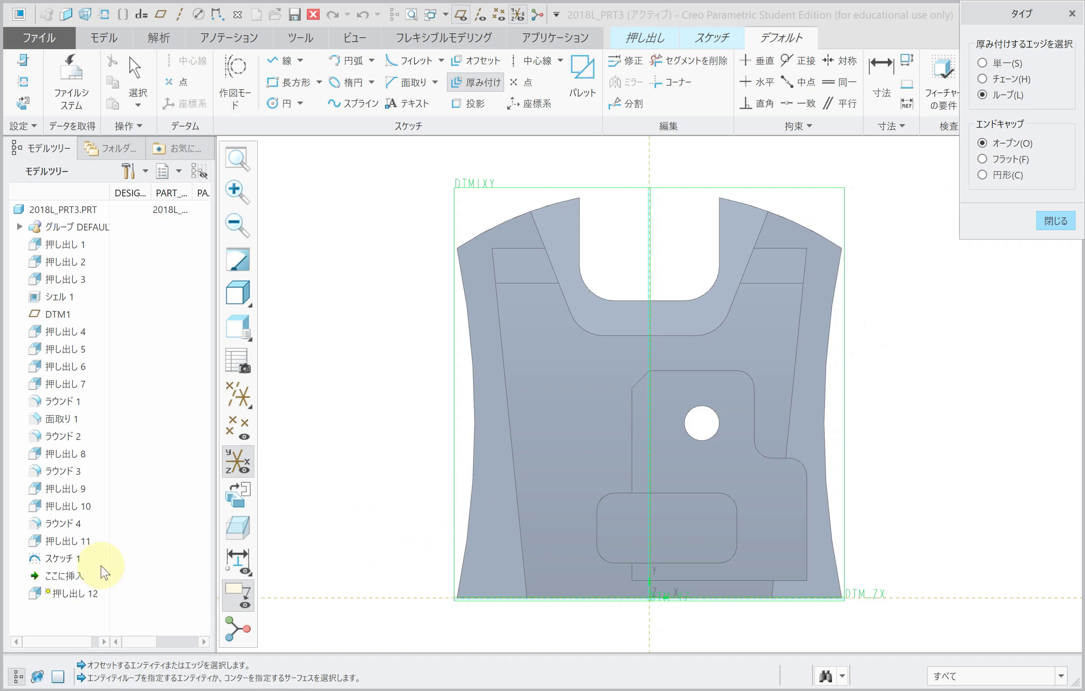
pyautogui.click(63, 561)
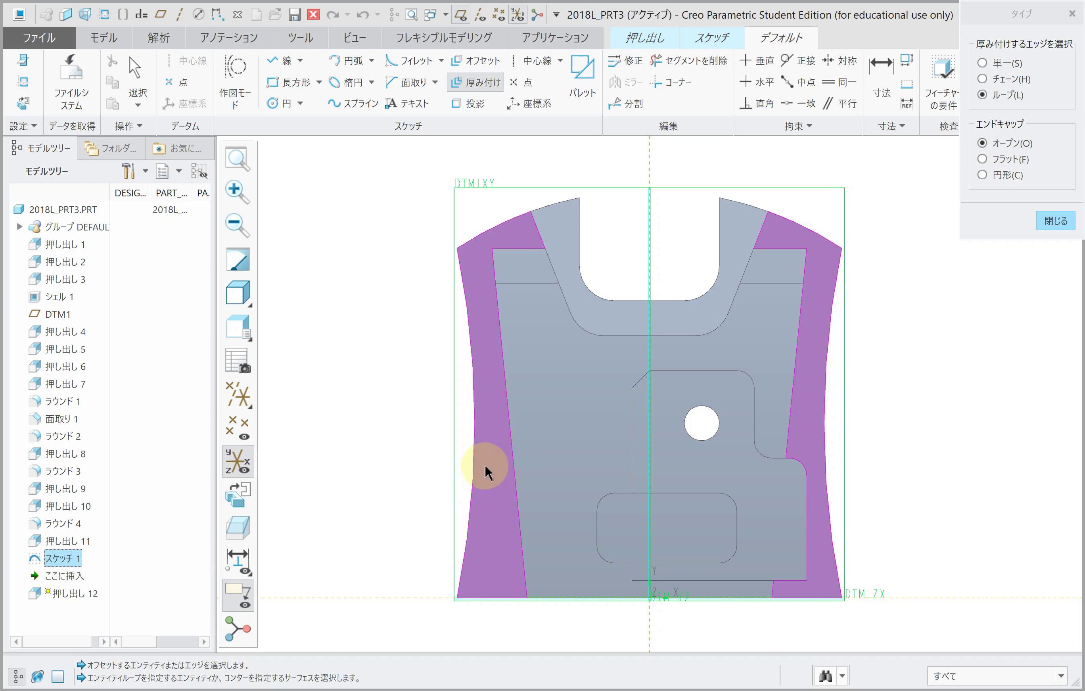
pyautogui.click(492, 440)
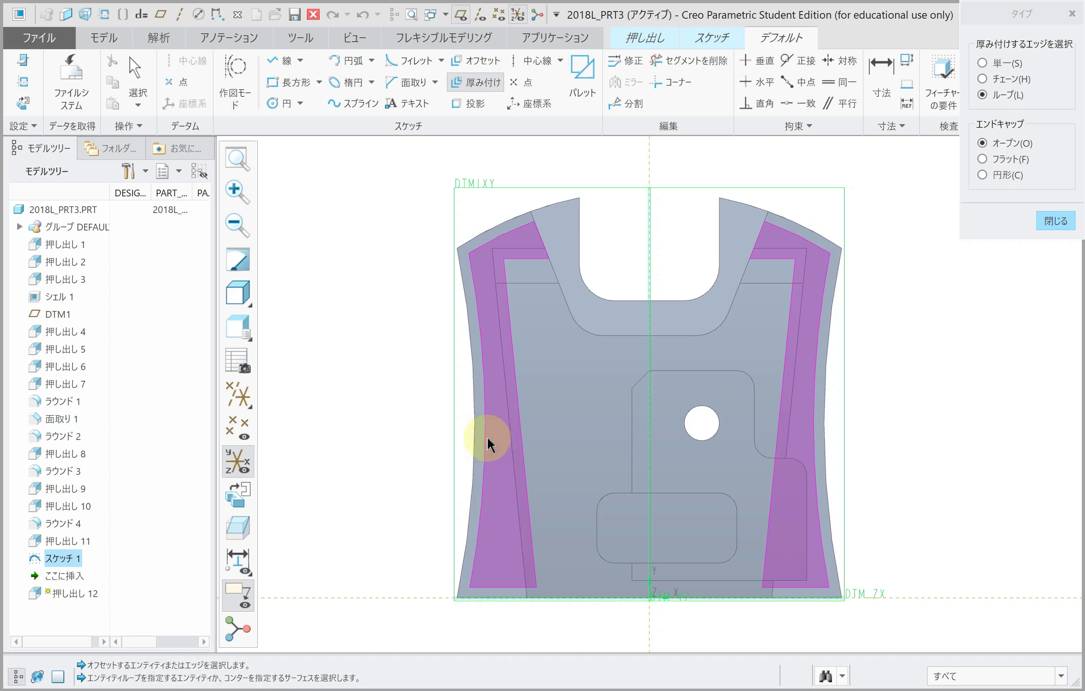
pyautogui.moveTo(482, 528)
pyautogui.mouseDown(button='middle')
pyautogui.moveTo(624, 496)
pyautogui.moveTo(443, 436)
pyautogui.mouseUp(button='middle')
pyautogui.click(438, 434)
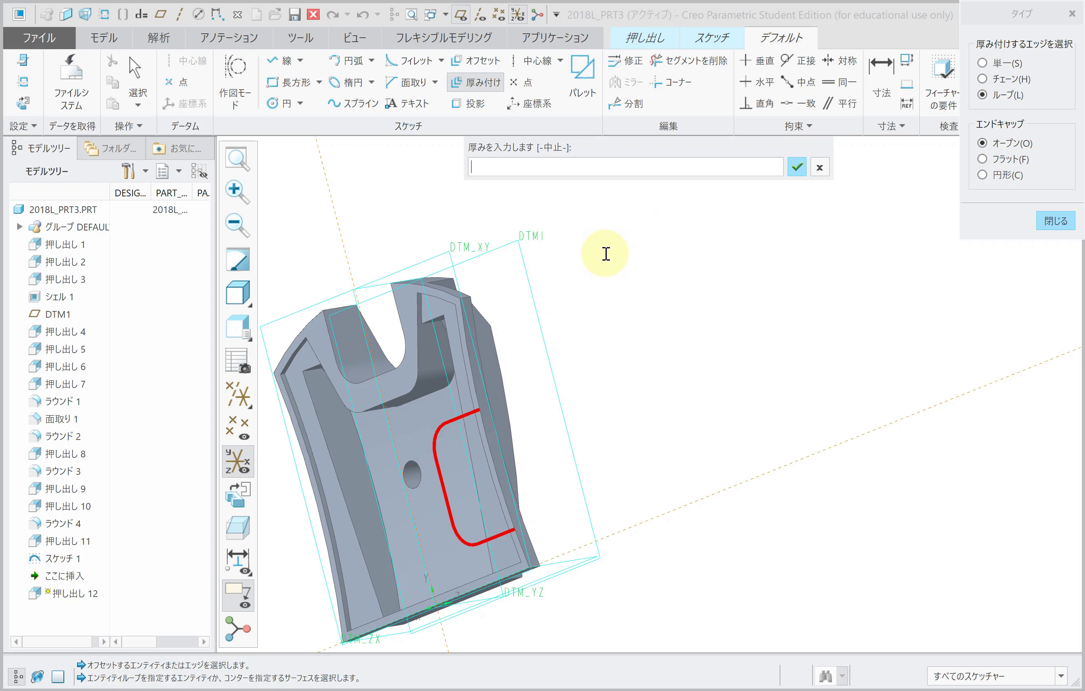
pyautogui.write('6')
pyautogui.press('Return')
pyautogui.write('6')
pyautogui.press('Return')
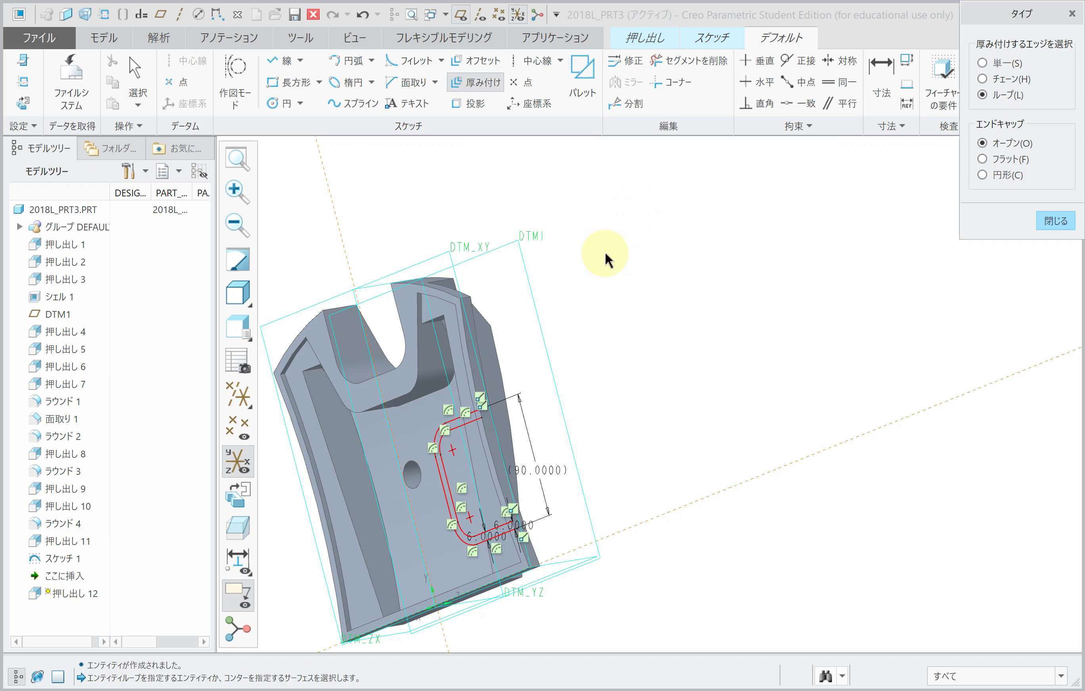
pyautogui.click(1042, 222)
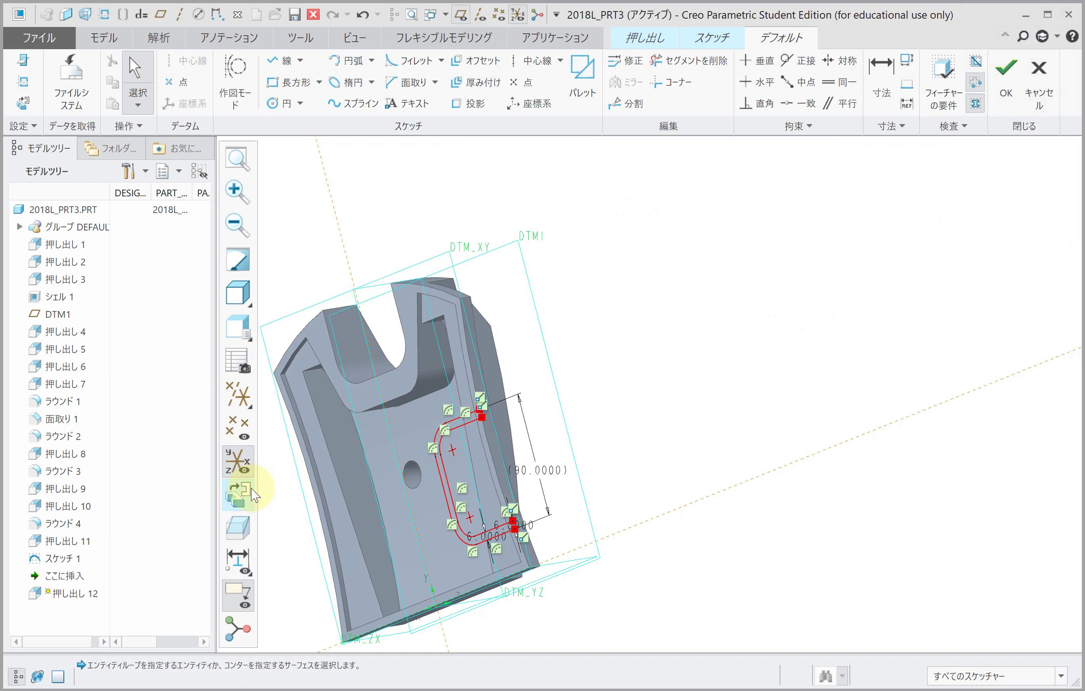
# Face the sketch plane and draw a line closing the band at the part's left edge.
pyautogui.click(241, 495)
pyautogui.scroll(-3, 448, 417)
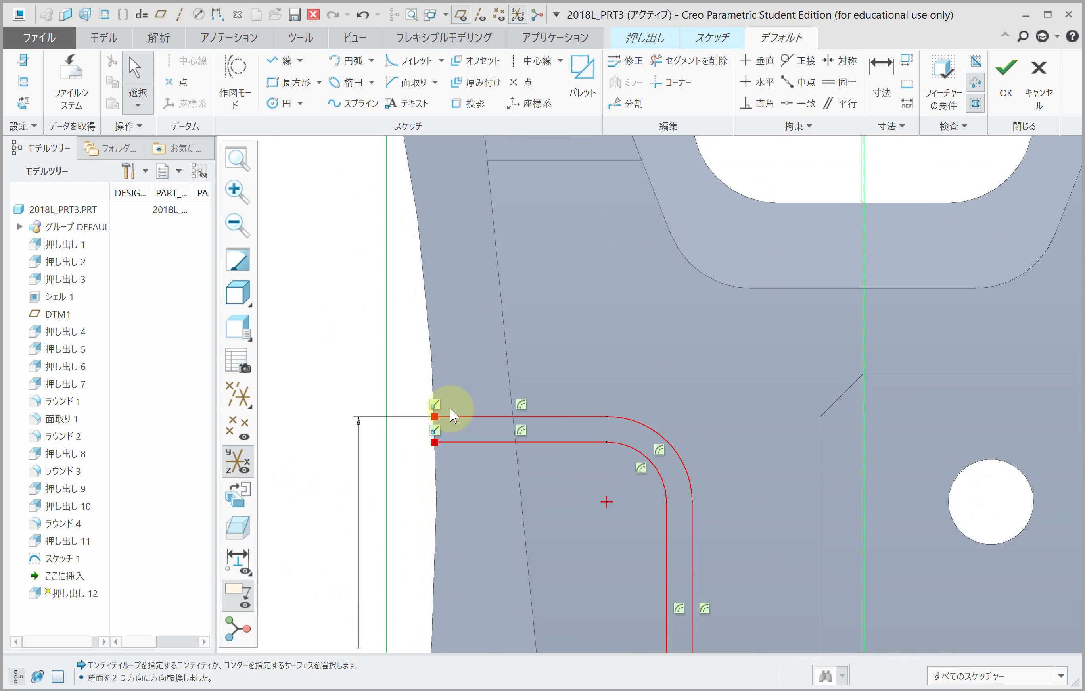
pyautogui.scroll(-3, 417, 467)
pyautogui.scroll(-3, 443, 509)
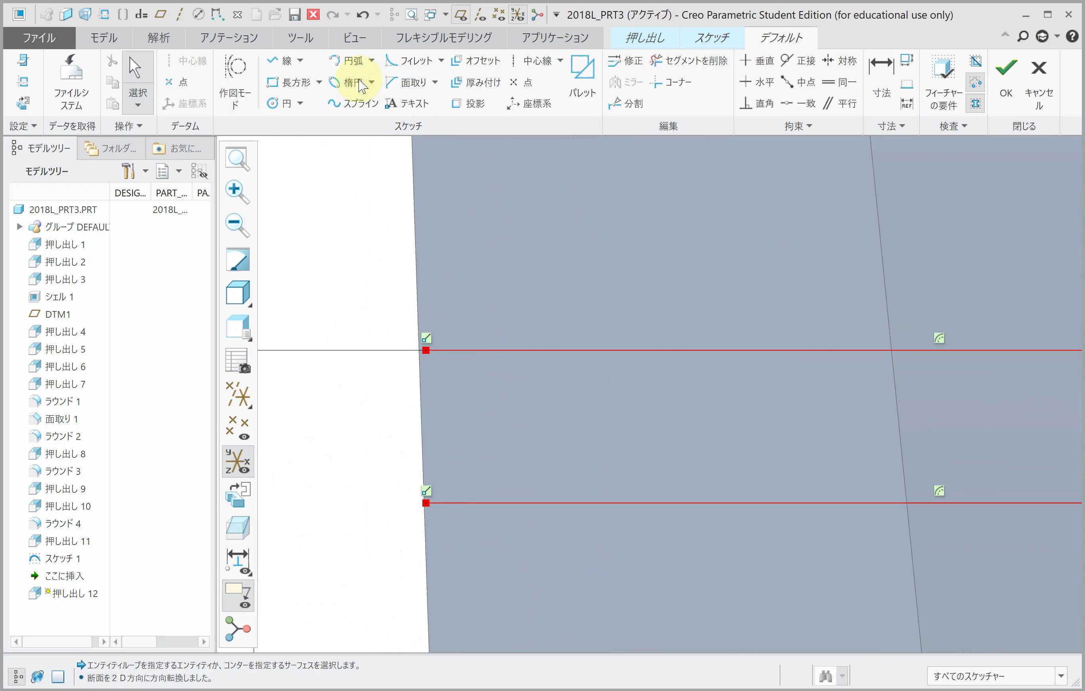
pyautogui.scroll(-3, 423, 386)
pyautogui.scroll(2, 442, 315)
pyautogui.scroll(6, 450, 321)
pyautogui.scroll(3, 450, 320)
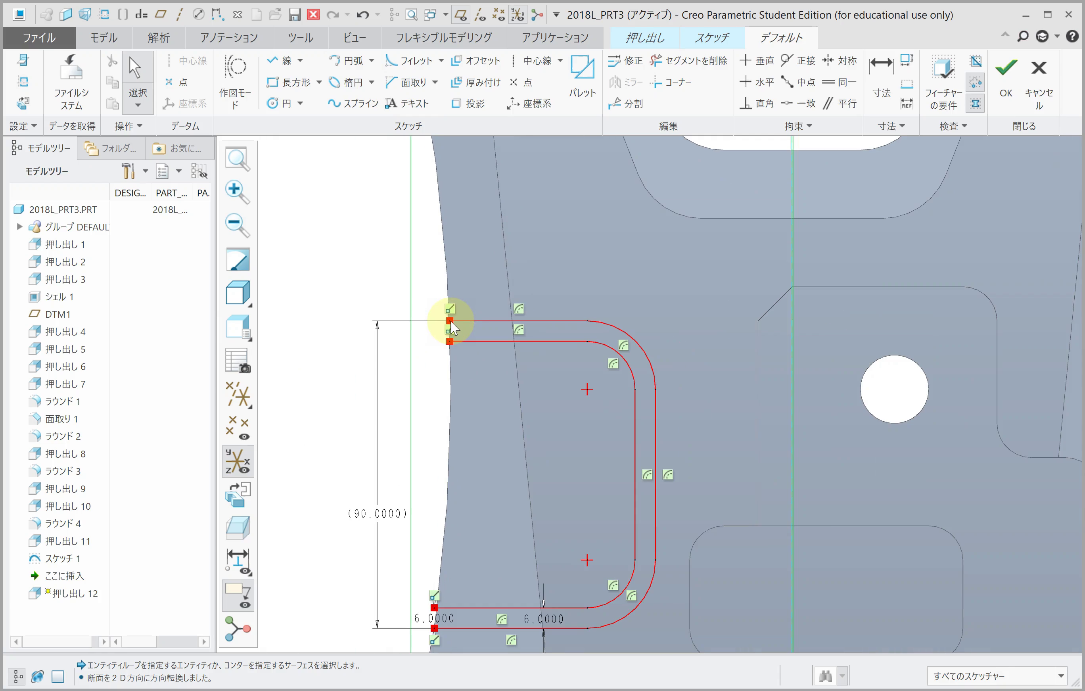
pyautogui.scroll(-2, 442, 501)
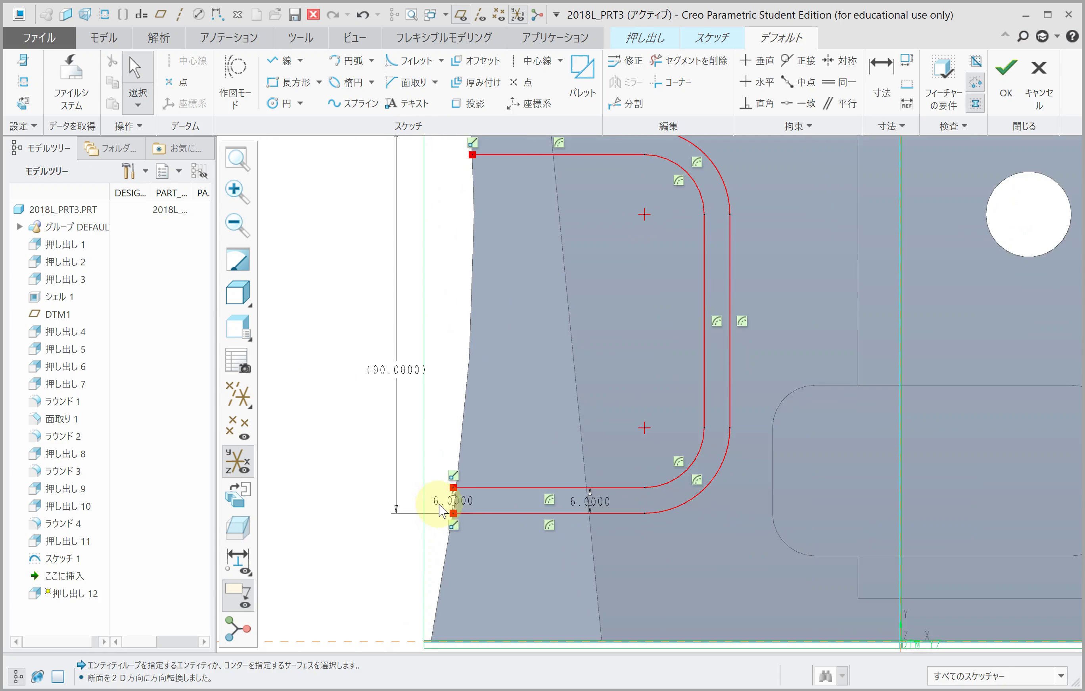
pyautogui.scroll(-3, 443, 507)
pyautogui.scroll(-2, 424, 474)
pyautogui.scroll(-3, 422, 471)
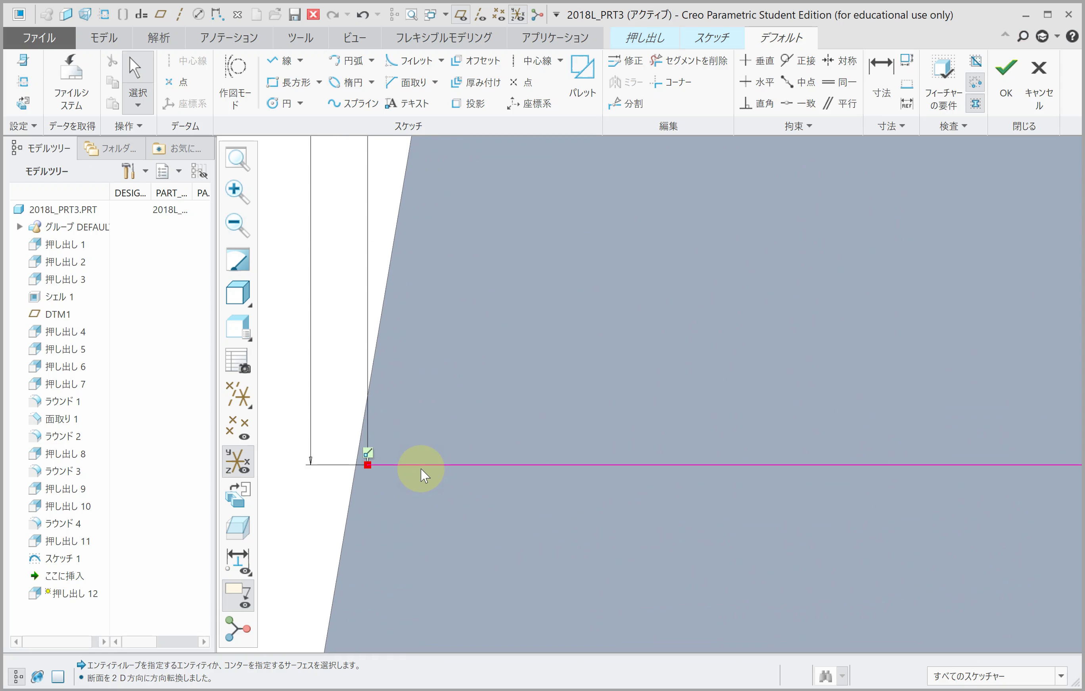
pyautogui.scroll(2, 421, 468)
pyautogui.scroll(2, 420, 467)
pyautogui.scroll(-3, 420, 468)
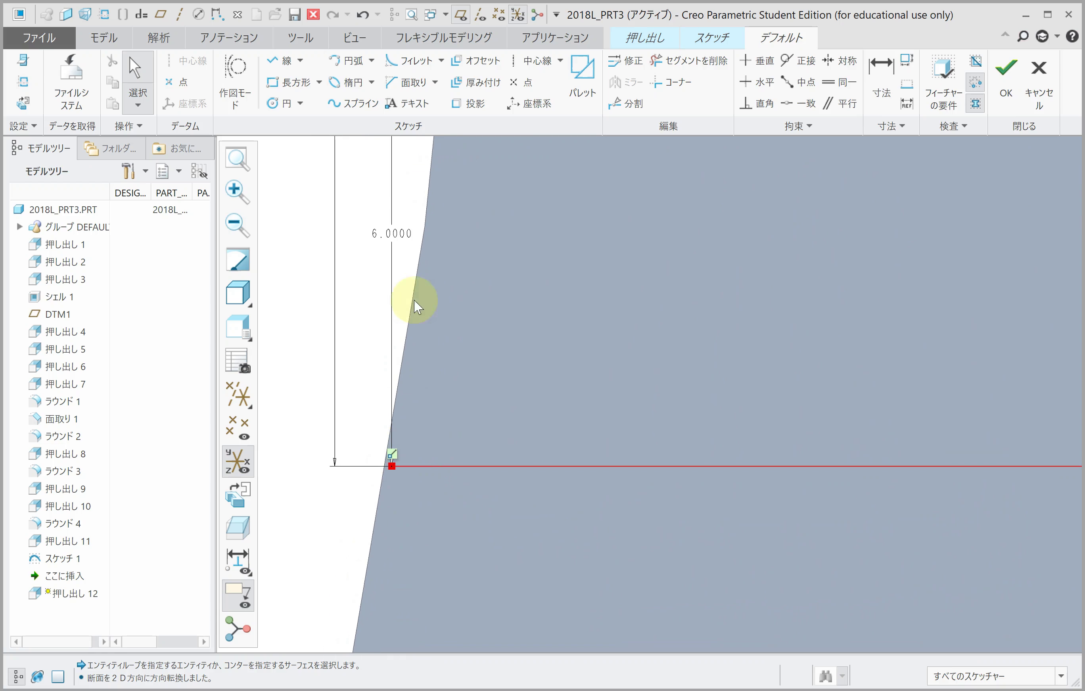
pyautogui.click(271, 65)
pyautogui.moveTo(406, 501); pyautogui.dragTo(380, 437, button='middle')
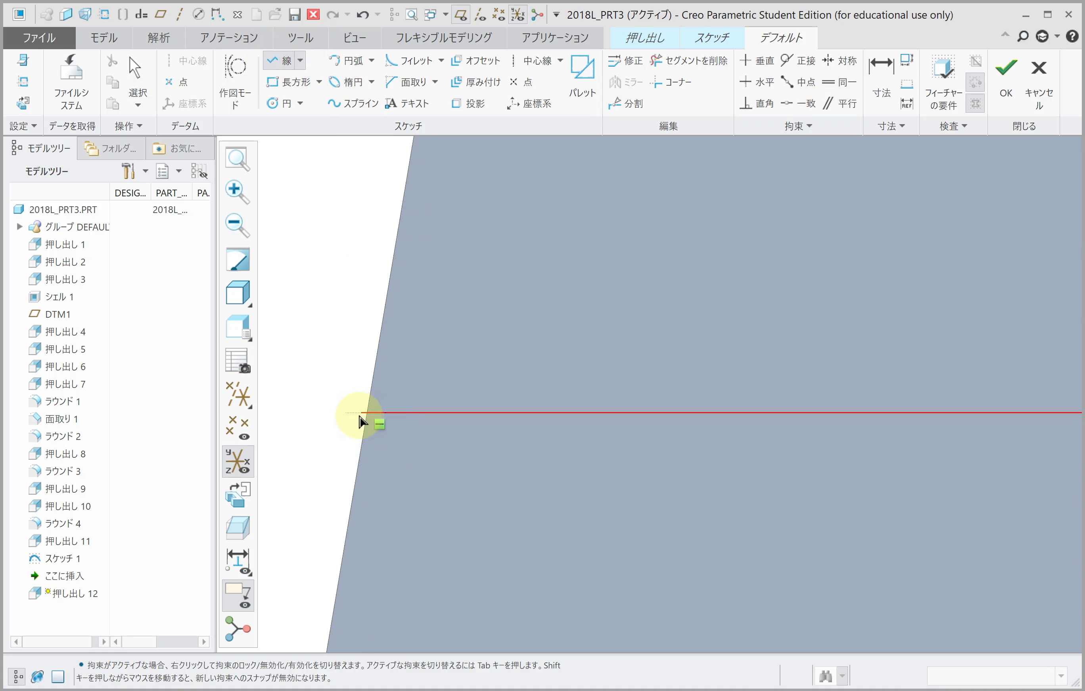
pyautogui.click(378, 413)
pyautogui.moveTo(395, 413)
pyautogui.mouseDown(button='middle')
pyautogui.moveTo(416, 467)
pyautogui.moveTo(458, 463)
pyautogui.mouseUp(button='middle')
# Project the part's left edge into the sketch.
pyautogui.scroll(-5, 458, 462)
pyautogui.scroll(-3, 485, 319)
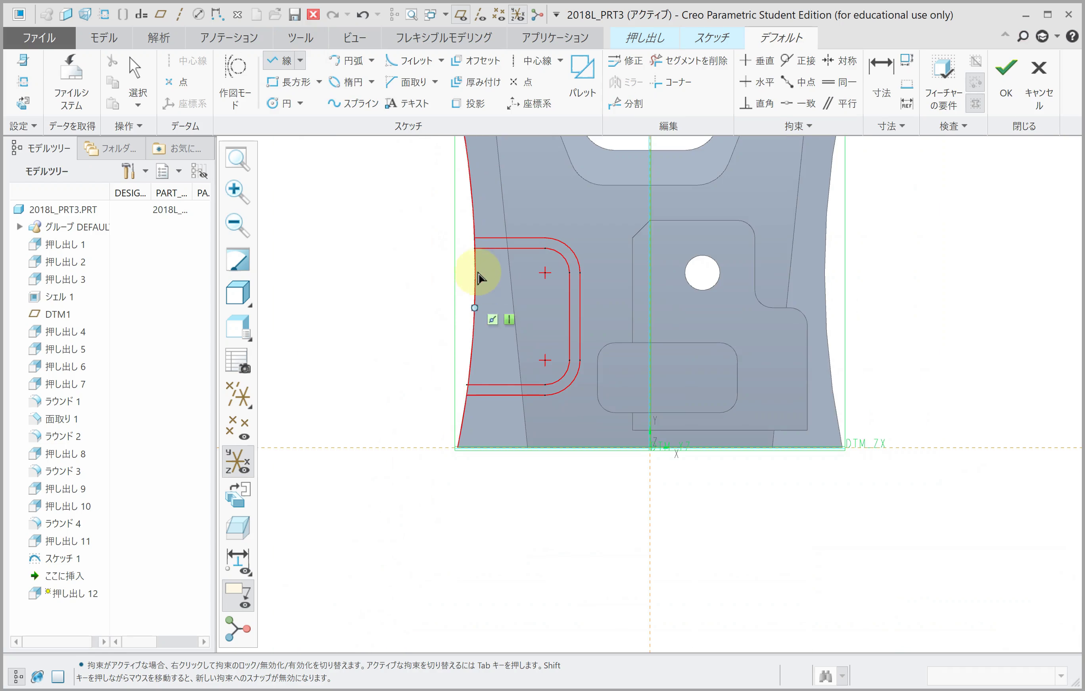
pyautogui.scroll(3, 485, 283)
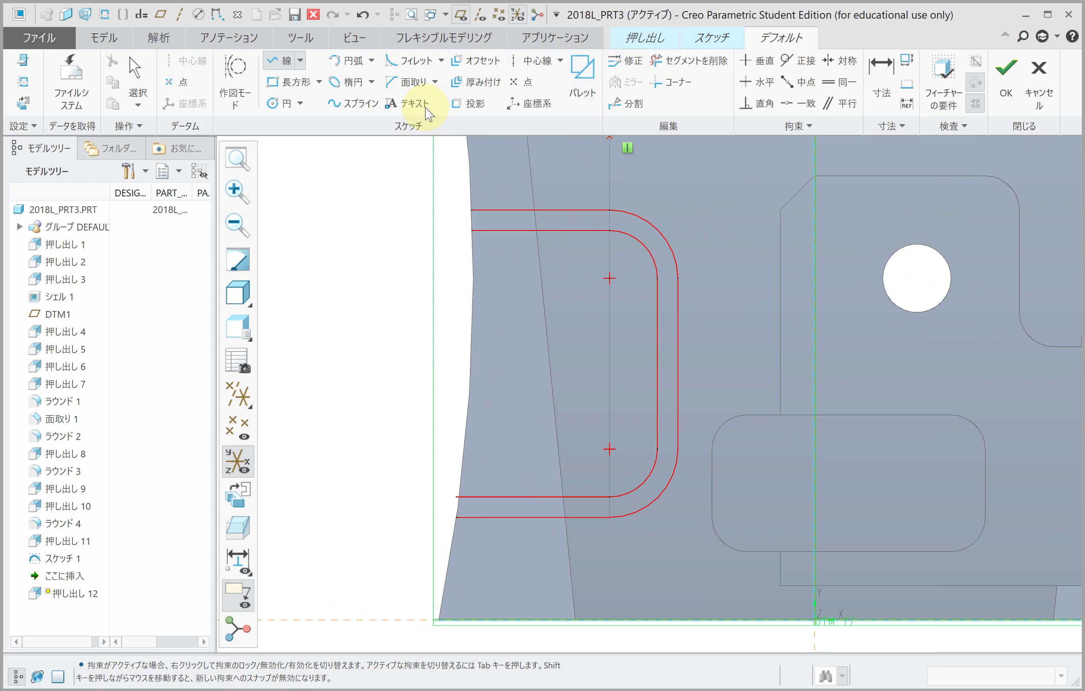
pyautogui.click(467, 104)
pyautogui.click(472, 279)
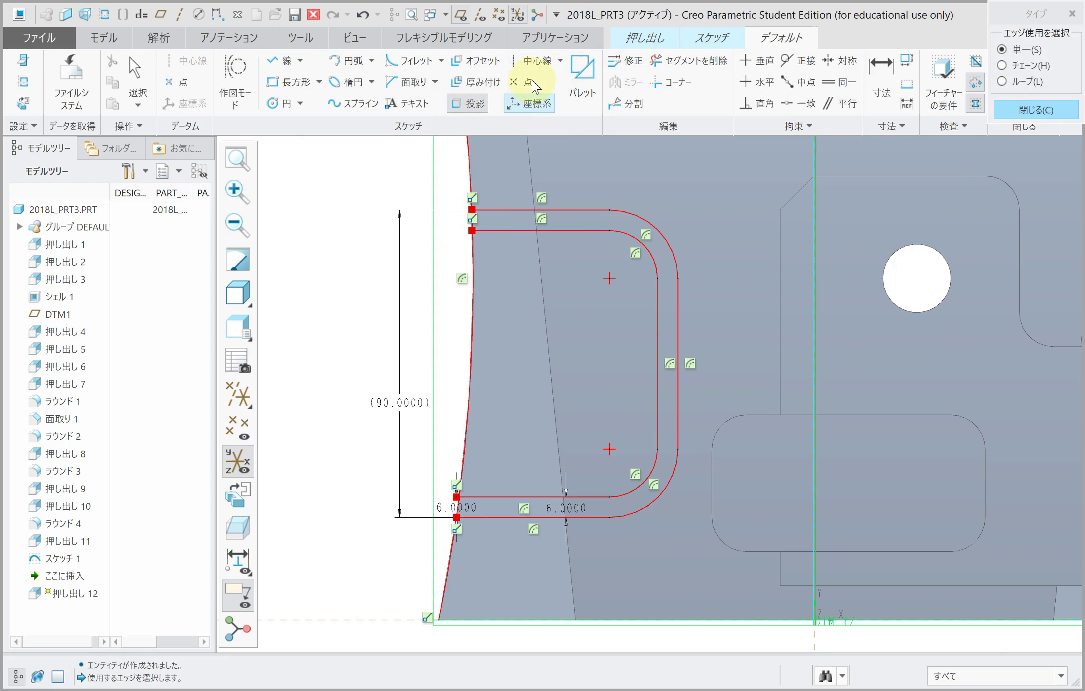
# Trim the leftover edge segments outside the band so the profile is closed.
pyautogui.click(688, 60)
pyautogui.scroll(-3, 460, 557)
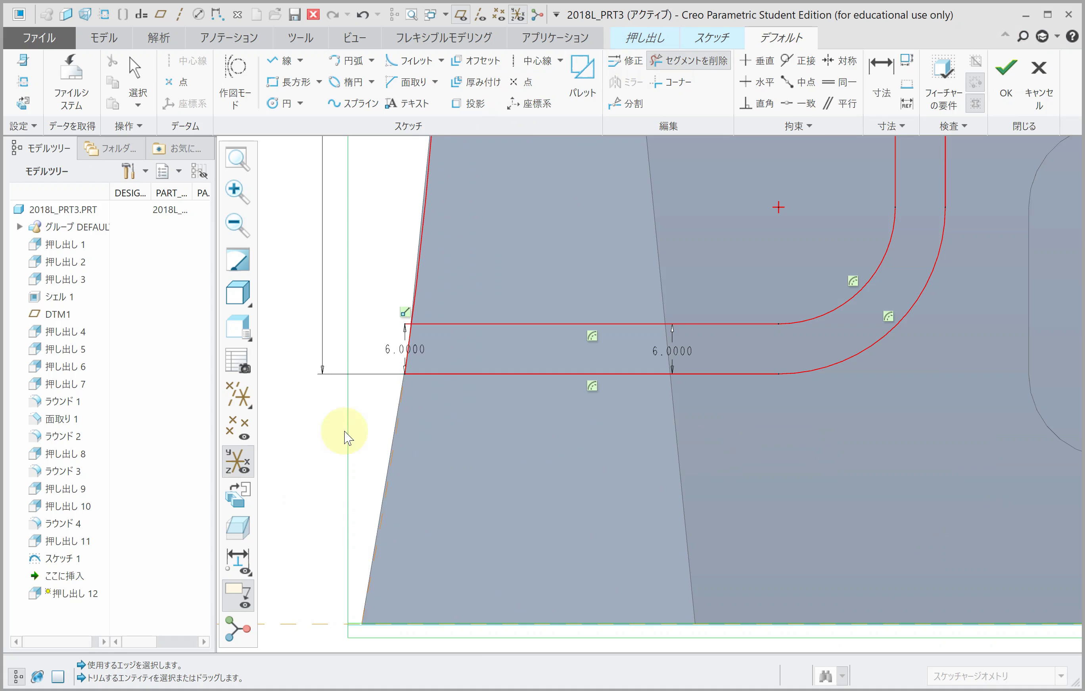
pyautogui.scroll(-3, 417, 315)
pyautogui.scroll(-2, 456, 296)
pyautogui.scroll(1, 557, 395)
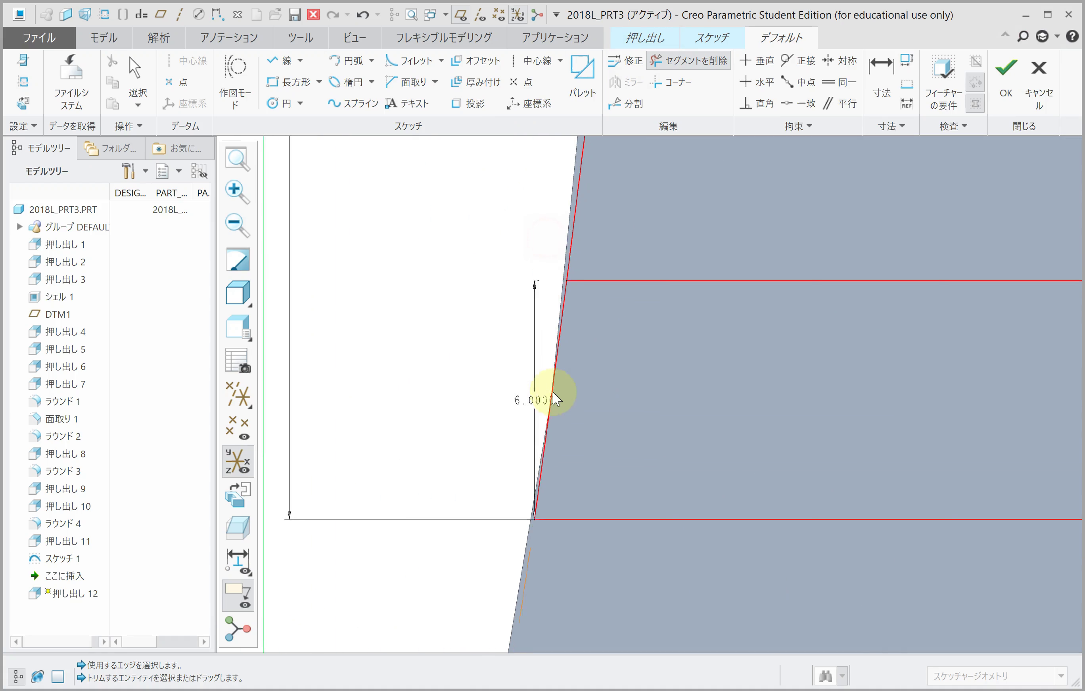
pyautogui.scroll(3, 588, 302)
pyautogui.scroll(-2, 581, 412)
pyautogui.scroll(3, 582, 281)
pyautogui.scroll(-4, 598, 295)
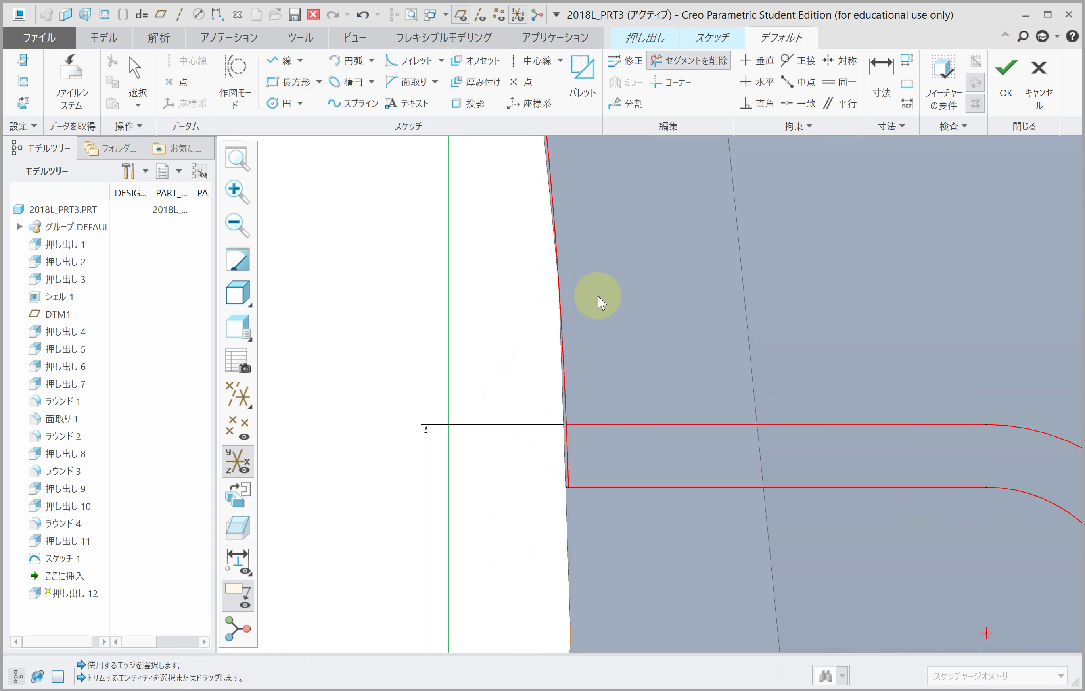
pyautogui.scroll(1, 575, 409)
pyautogui.scroll(-2, 590, 344)
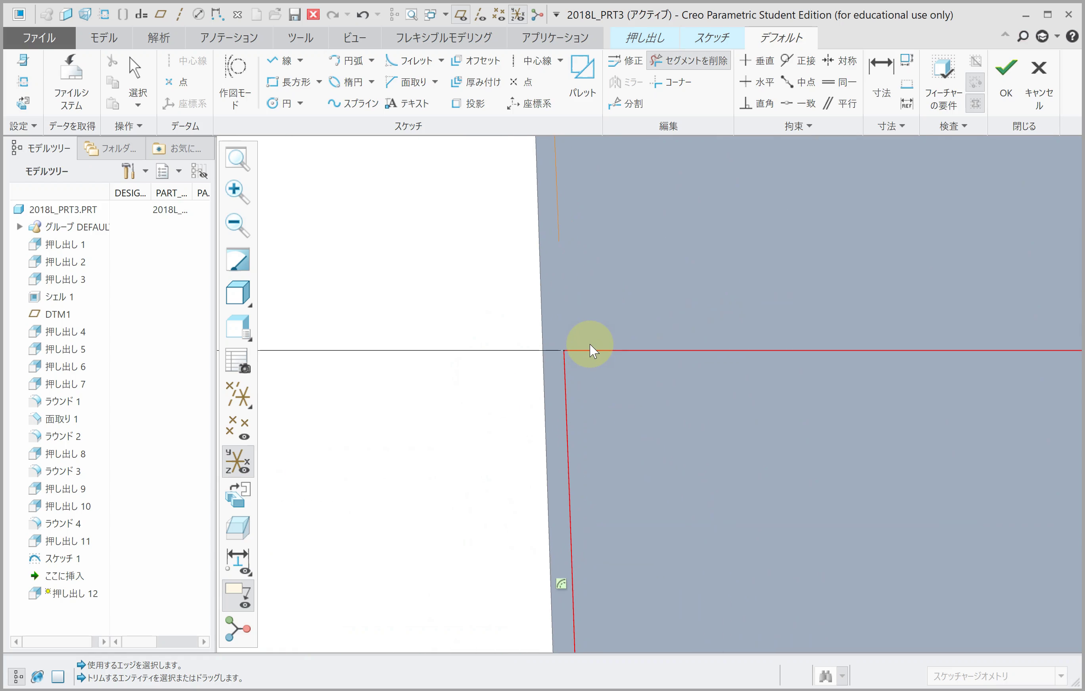
pyautogui.middleClick(590, 344)
pyautogui.scroll(3, 590, 344)
pyautogui.scroll(-2, 591, 497)
pyautogui.scroll(-3, 557, 494)
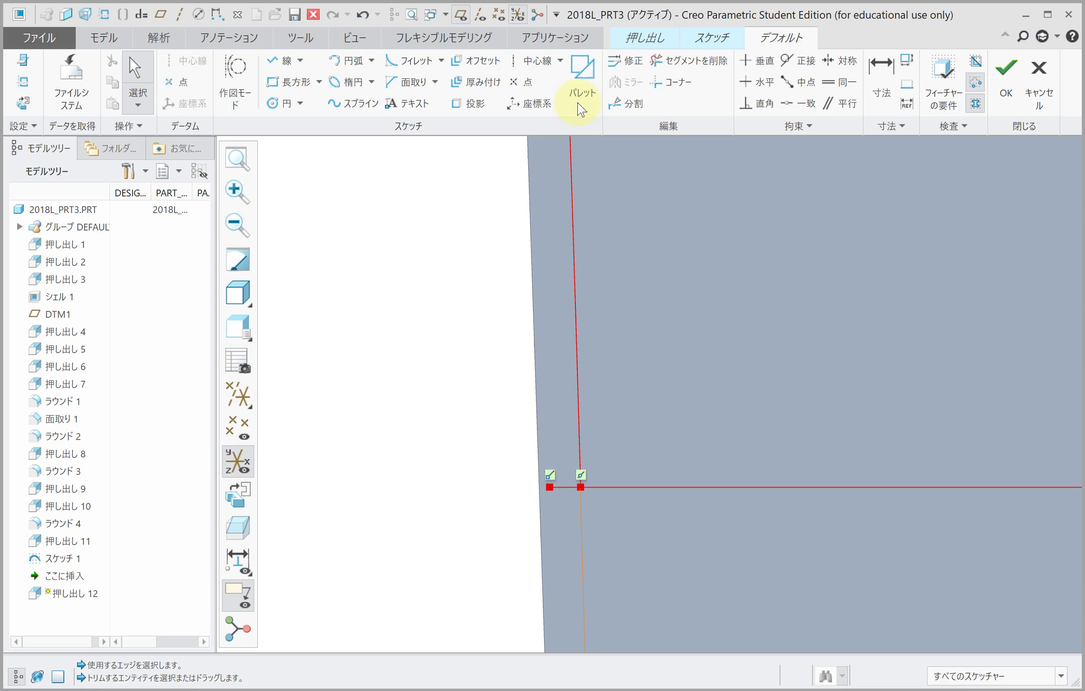
pyautogui.click(663, 63)
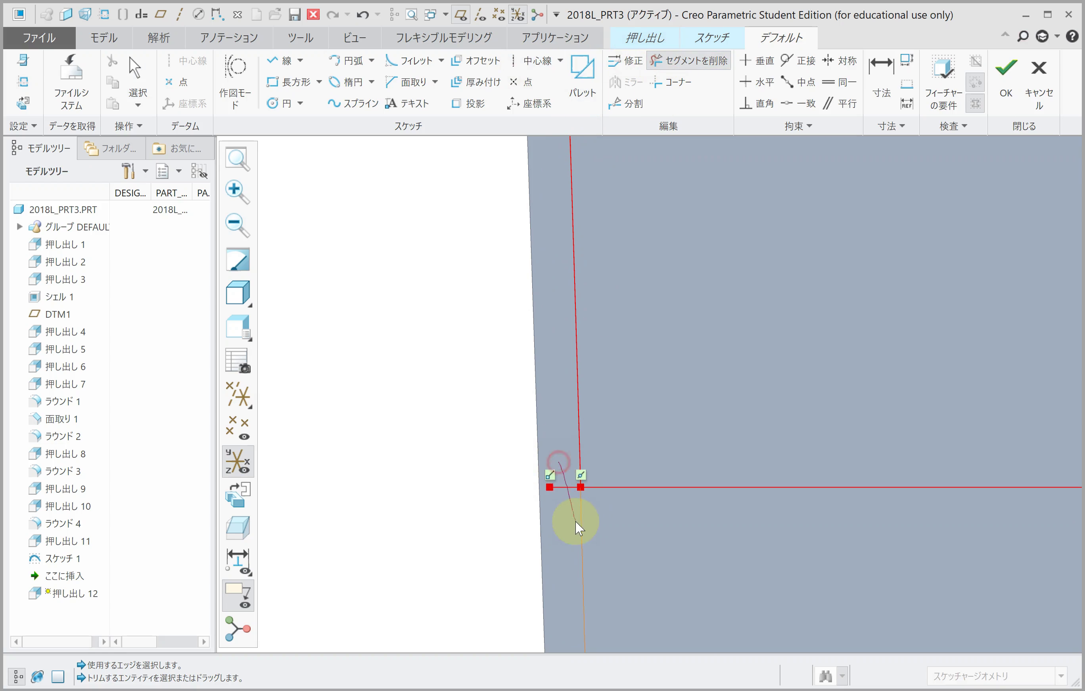
pyautogui.moveTo(575, 521); pyautogui.dragTo(533, 468)
pyautogui.scroll(2, 533, 468)
pyautogui.scroll(2, 536, 468)
pyautogui.scroll(3, 524, 433)
pyautogui.middleClick(515, 369)
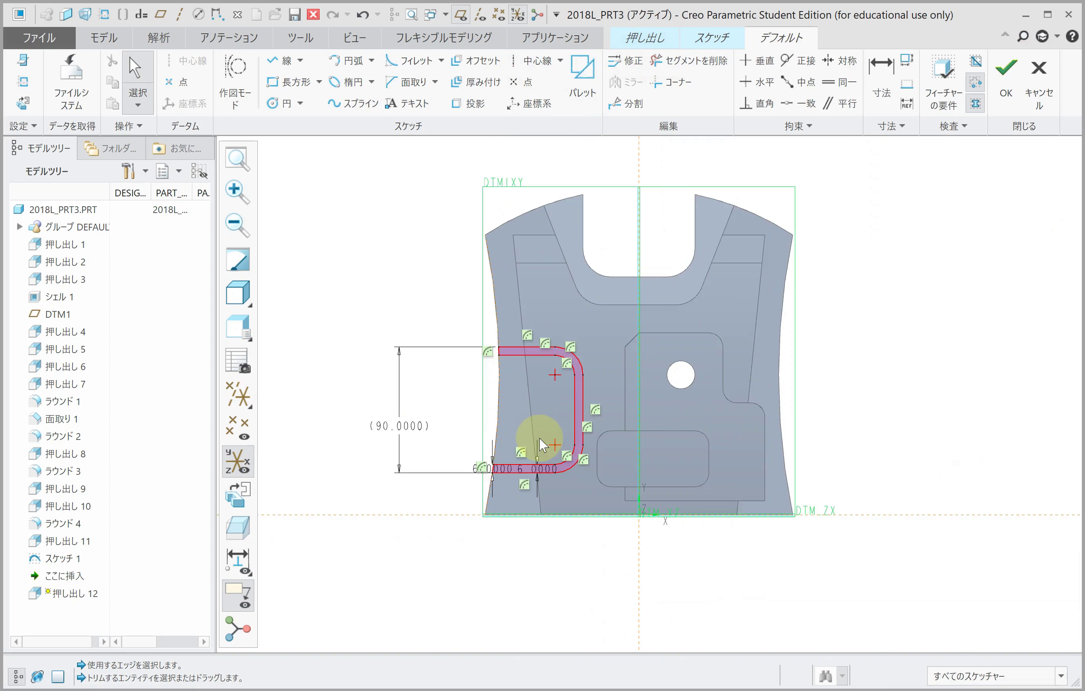
pyautogui.scroll(-1, 542, 444)
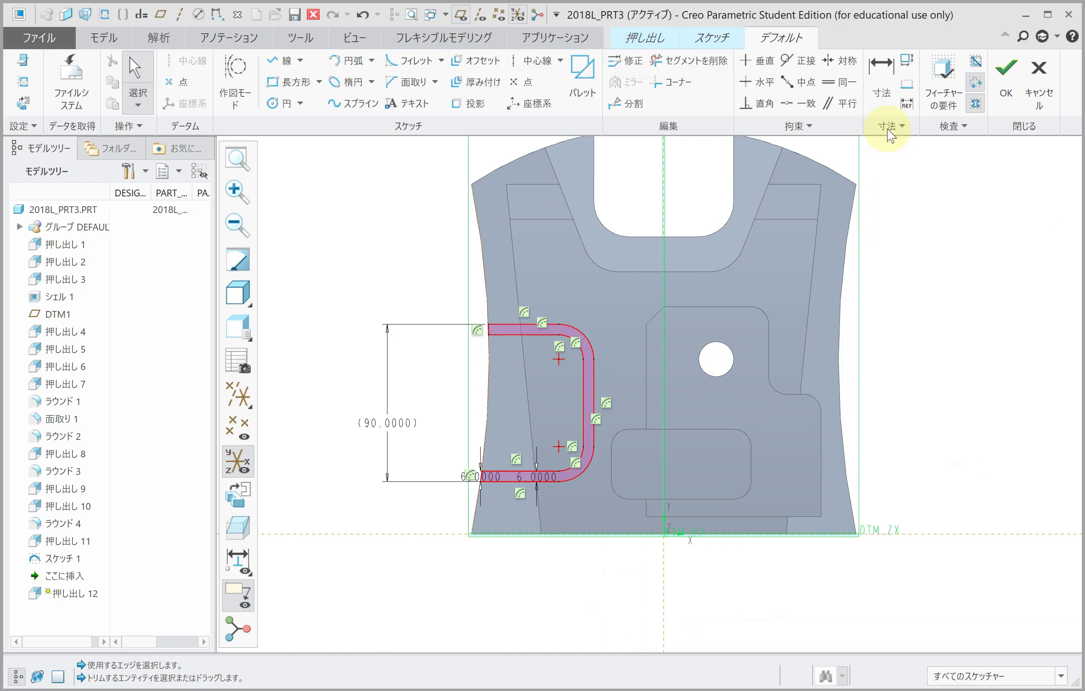
# Extrude the U profile into a wall of depth 80, then start a new extrusion inserted before Extrude 12.
pyautogui.click(1009, 114)
pyautogui.moveTo(547, 416)
pyautogui.mouseDown(button='middle')
pyautogui.moveTo(546, 358)
pyautogui.moveTo(564, 364)
pyautogui.mouseUp(button='middle')
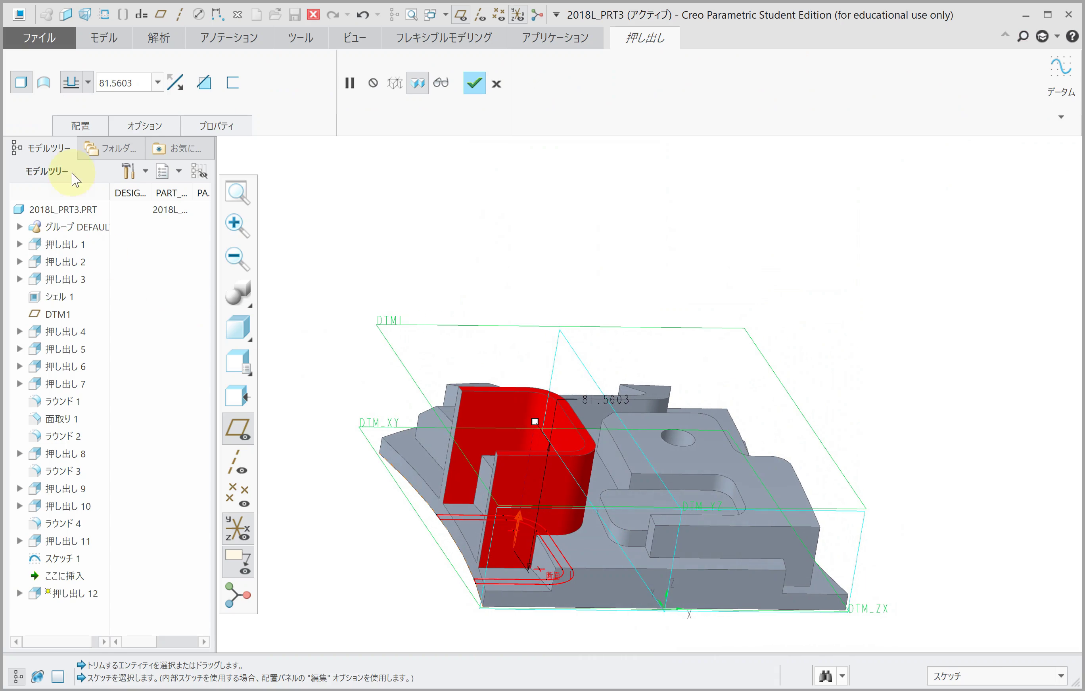
pyautogui.write('80')
pyautogui.press('Return')
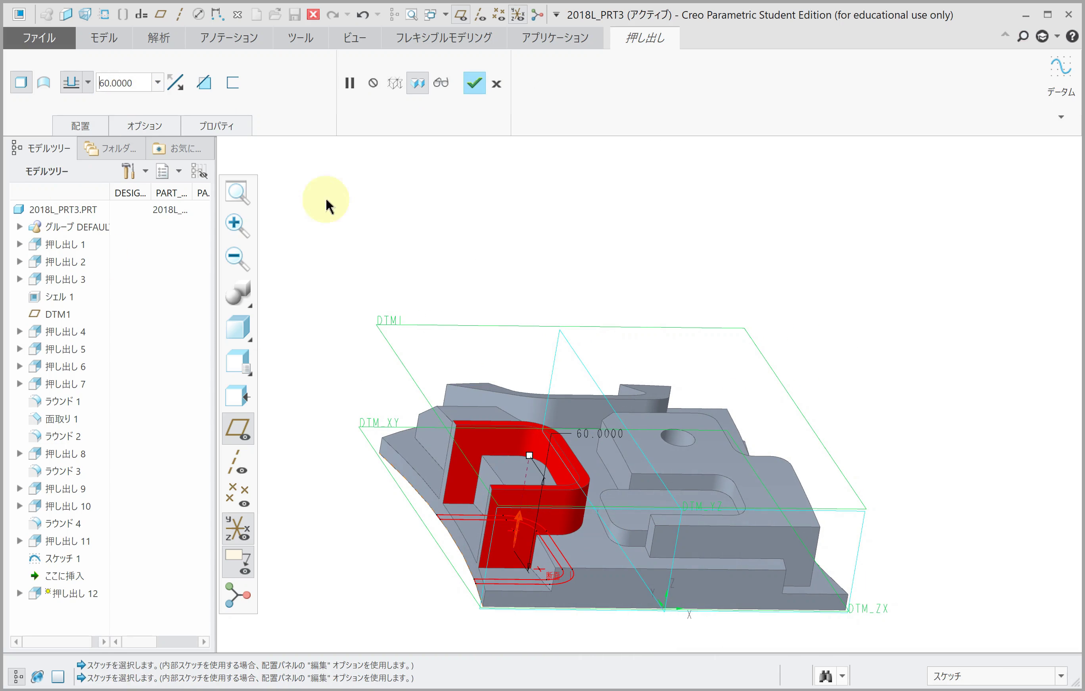
pyautogui.middleClick(549, 364)
pyautogui.moveTo(50, 592); pyautogui.dragTo(50, 574)
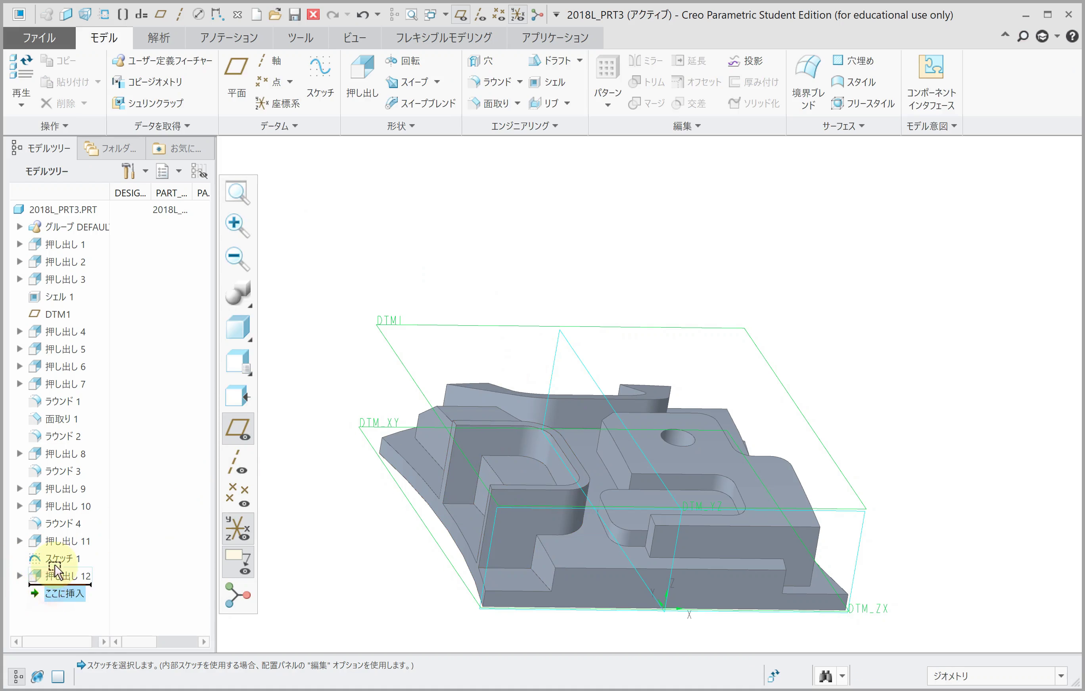
pyautogui.click(362, 75)
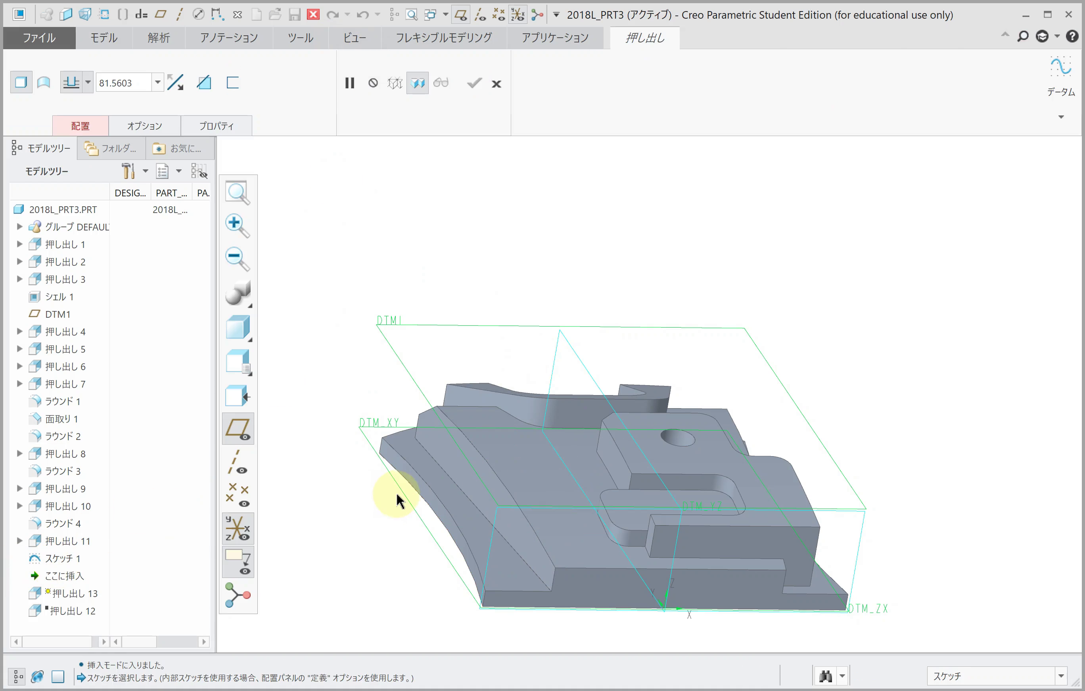
# Sketch on DTM_XY and project the recess's edge loop beside the side wall.
pyautogui.click(397, 490)
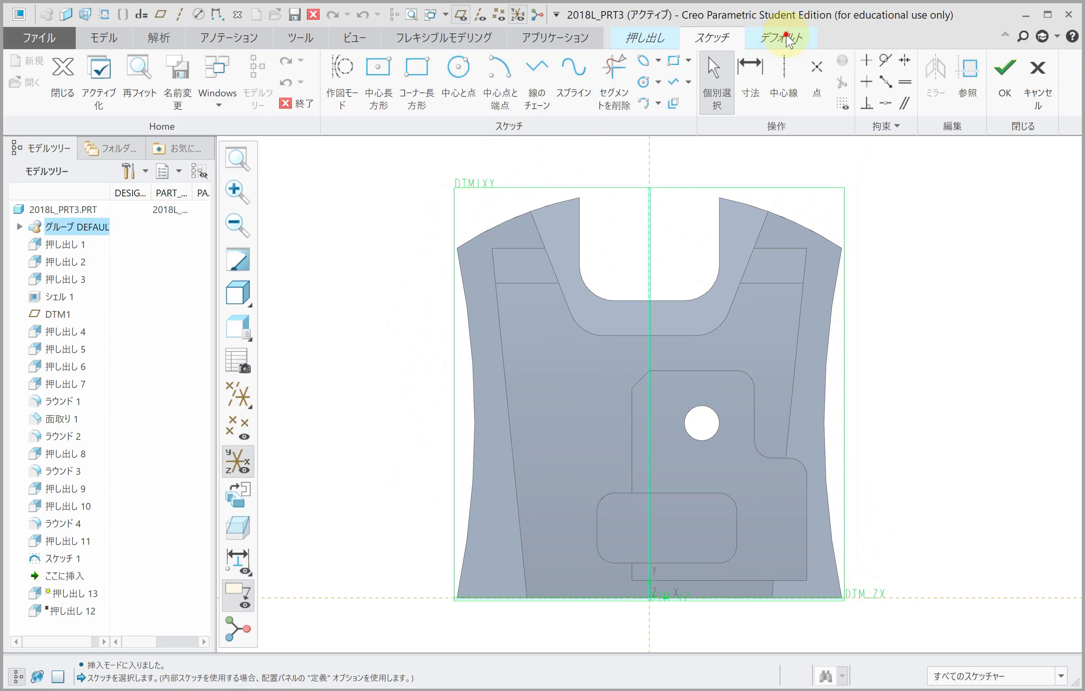
pyautogui.click(787, 40)
pyautogui.click(469, 103)
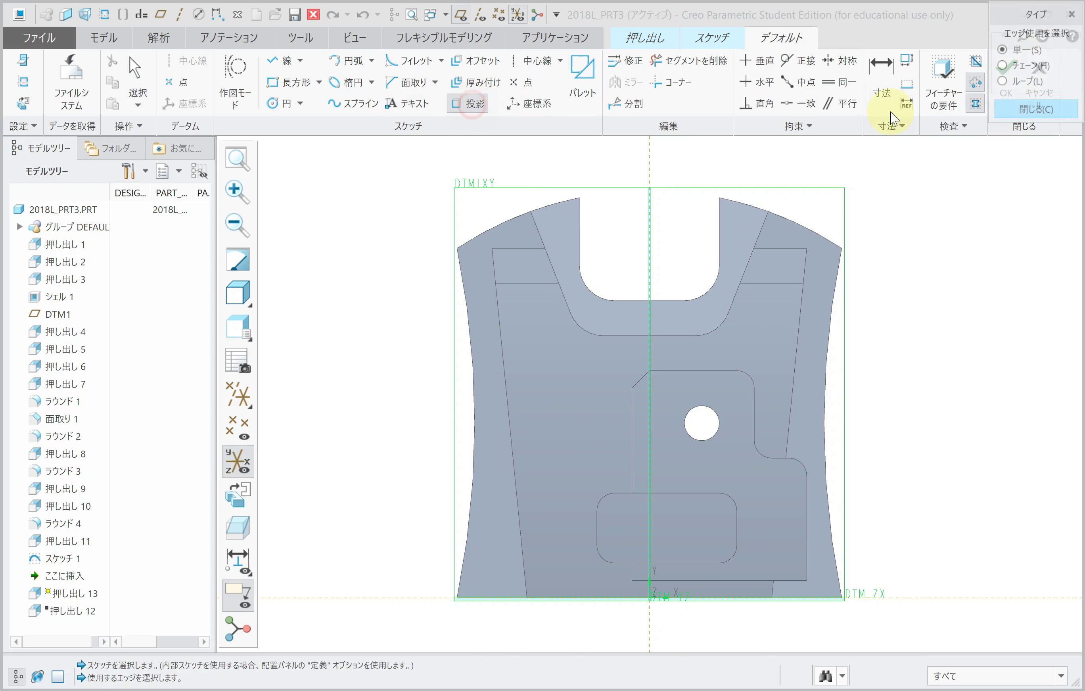
pyautogui.click(1001, 82)
pyautogui.moveTo(778, 283); pyautogui.dragTo(704, 342, button='middle')
pyautogui.scroll(-5, 673, 382)
pyautogui.moveTo(673, 382); pyautogui.dragTo(539, 391, button='middle')
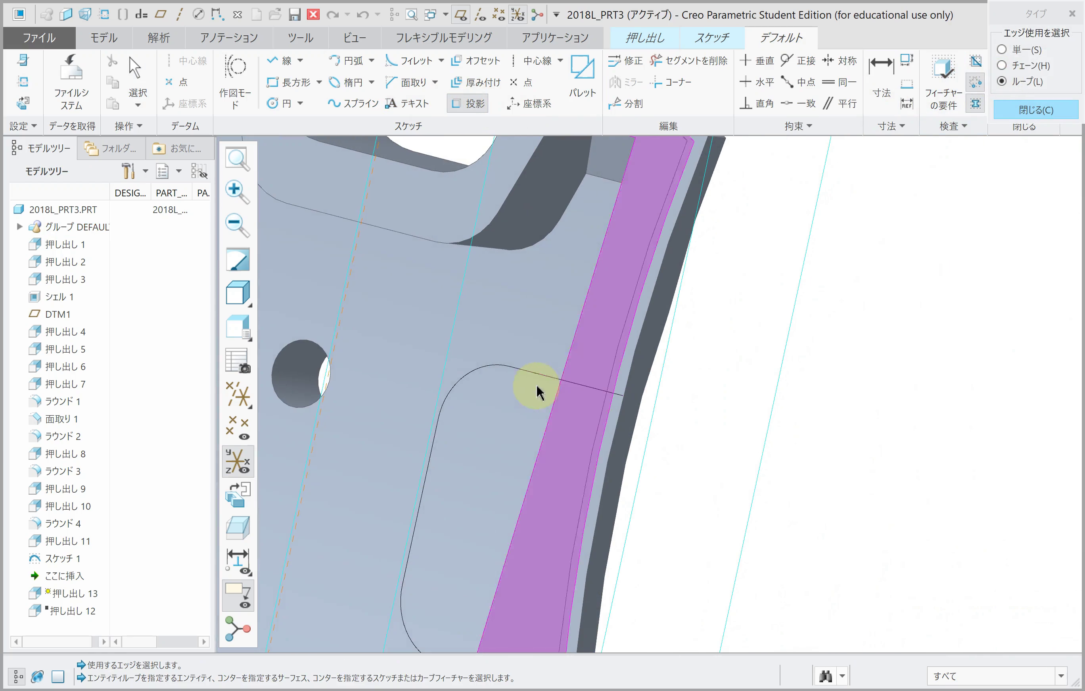
pyautogui.click(539, 391)
pyautogui.click(1034, 112)
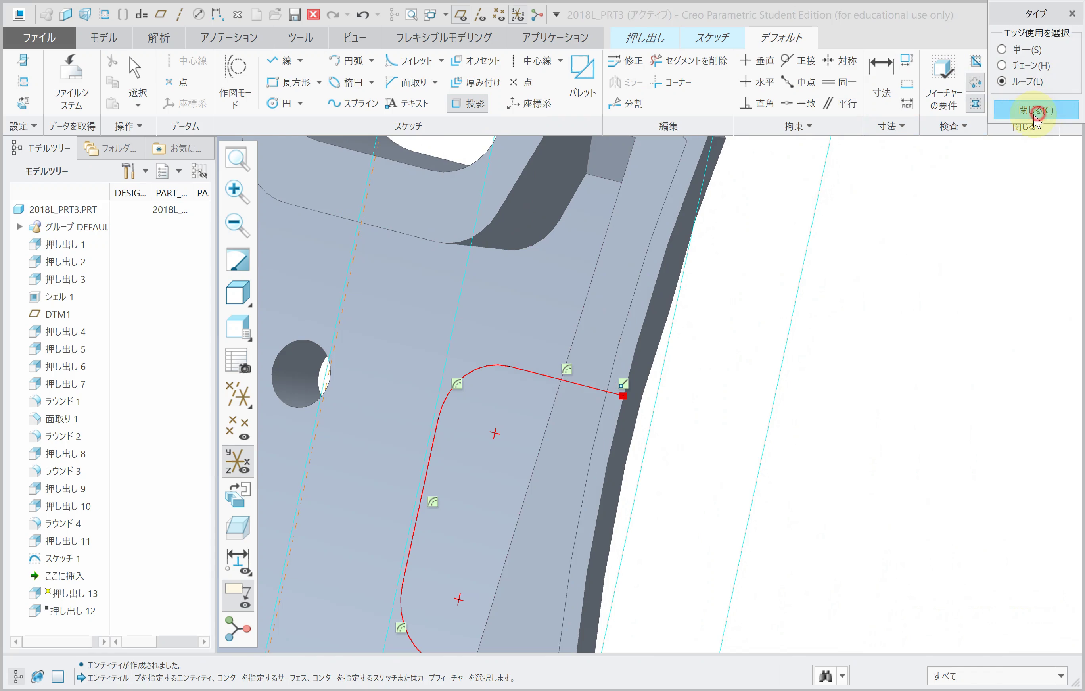
# Make the extrusion a Remove Material cut Through All and finish it.
pyautogui.click(1005, 85)
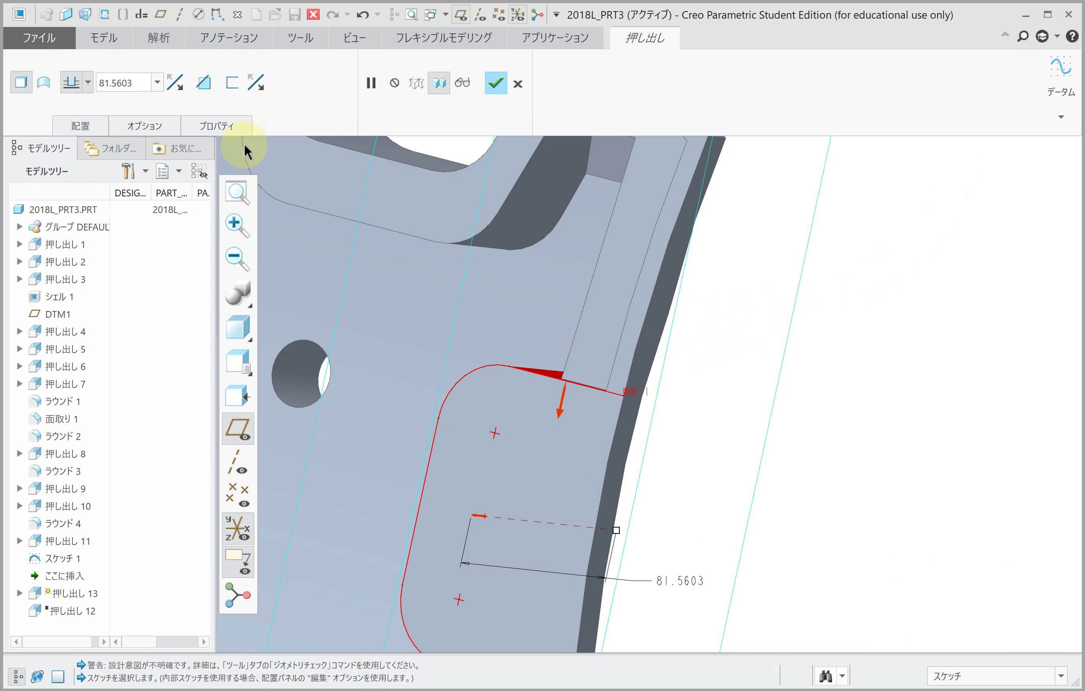
pyautogui.click(204, 83)
pyautogui.click(73, 82)
pyautogui.click(68, 175)
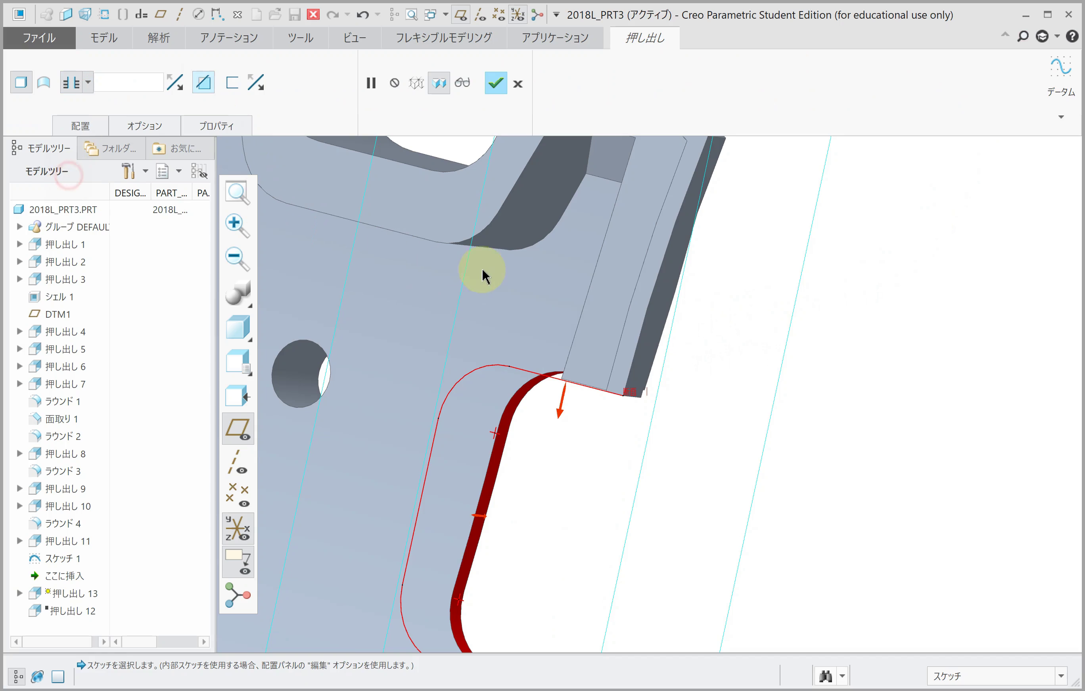
pyautogui.middleClick(482, 271)
pyautogui.moveTo(59, 575); pyautogui.dragTo(50, 611)
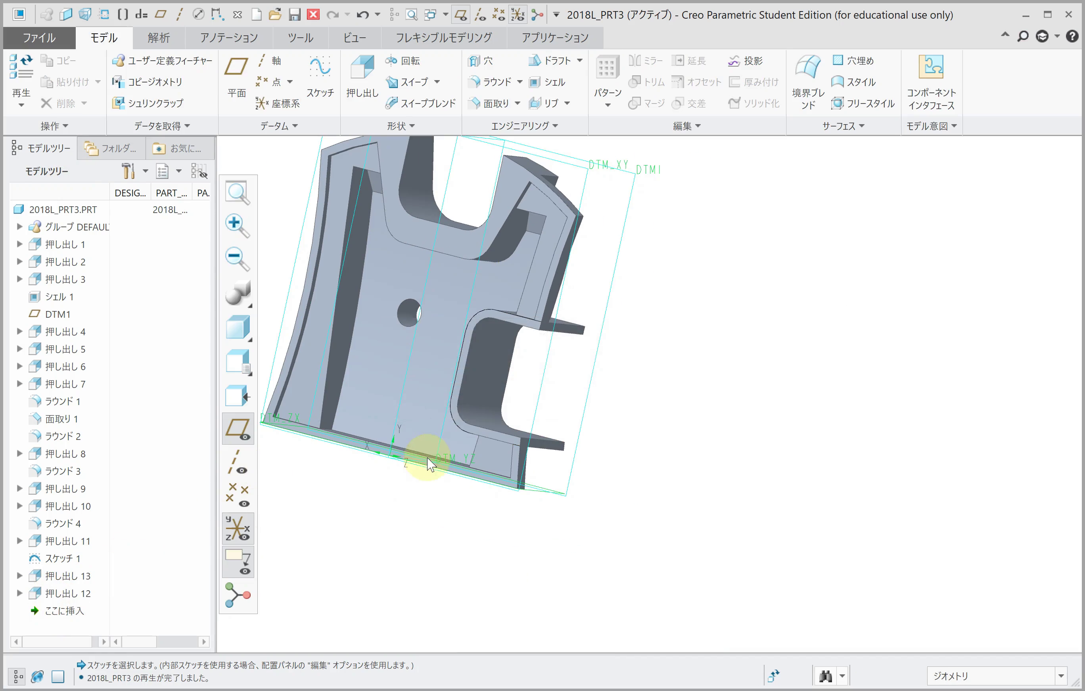
pyautogui.moveTo(428, 464)
pyautogui.mouseDown(button='middle')
pyautogui.moveTo(314, 436)
pyautogui.moveTo(277, 403)
pyautogui.mouseUp(button='middle')
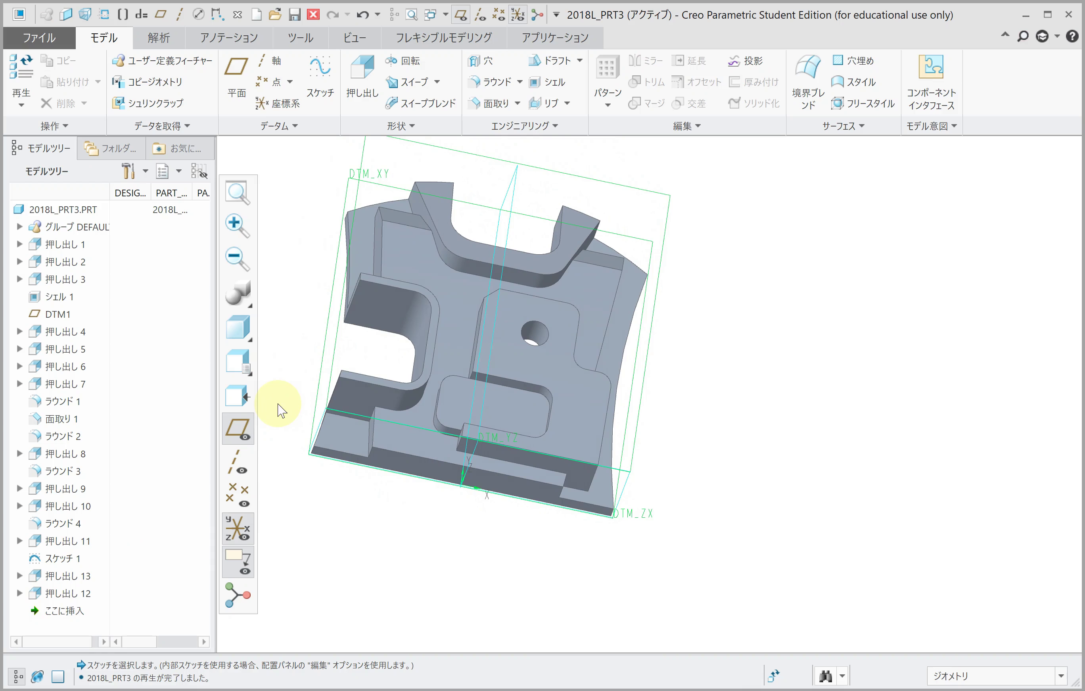
pyautogui.scroll(2, 384, 388)
pyautogui.scroll(2, 494, 400)
pyautogui.moveTo(493, 400)
pyautogui.mouseDown(button='middle')
pyautogui.moveTo(460, 442)
pyautogui.moveTo(465, 397)
pyautogui.mouseUp(button='middle')
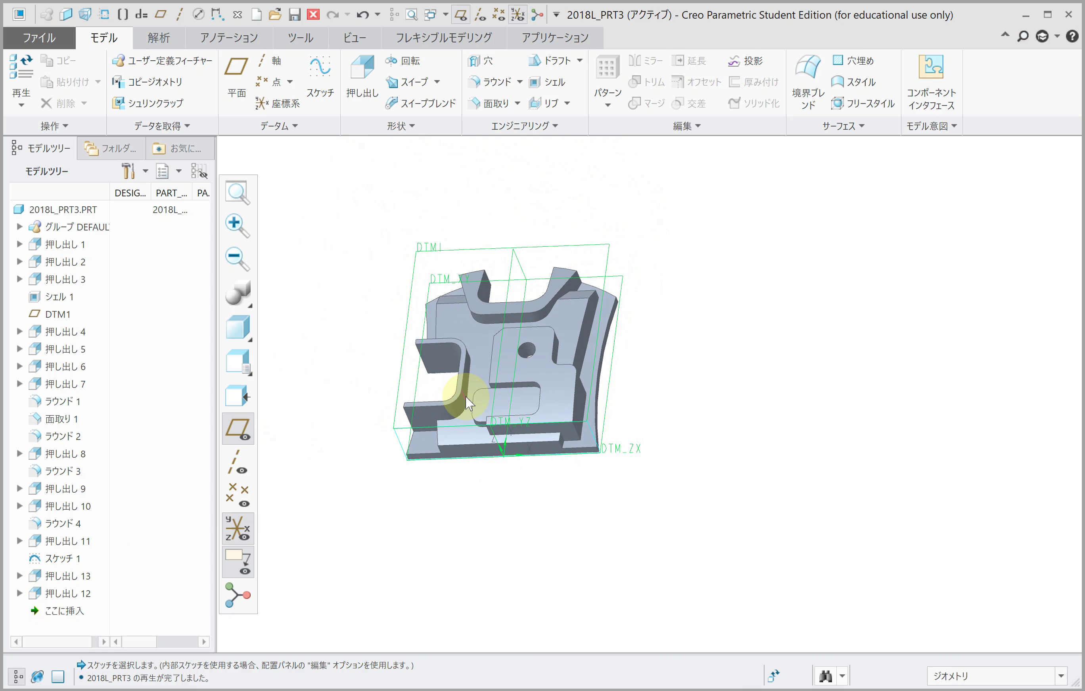
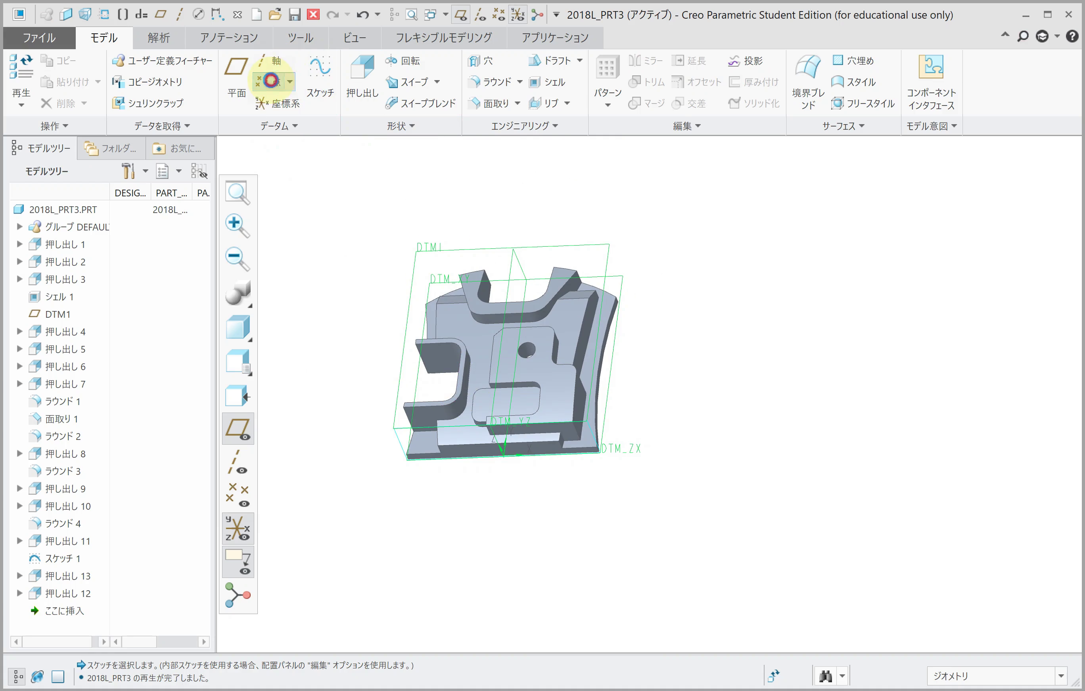
# Create datum point PNT0 on the part's right edge at offset ratio 0.5.
pyautogui.click(271, 82)
pyautogui.scroll(-3, 590, 366)
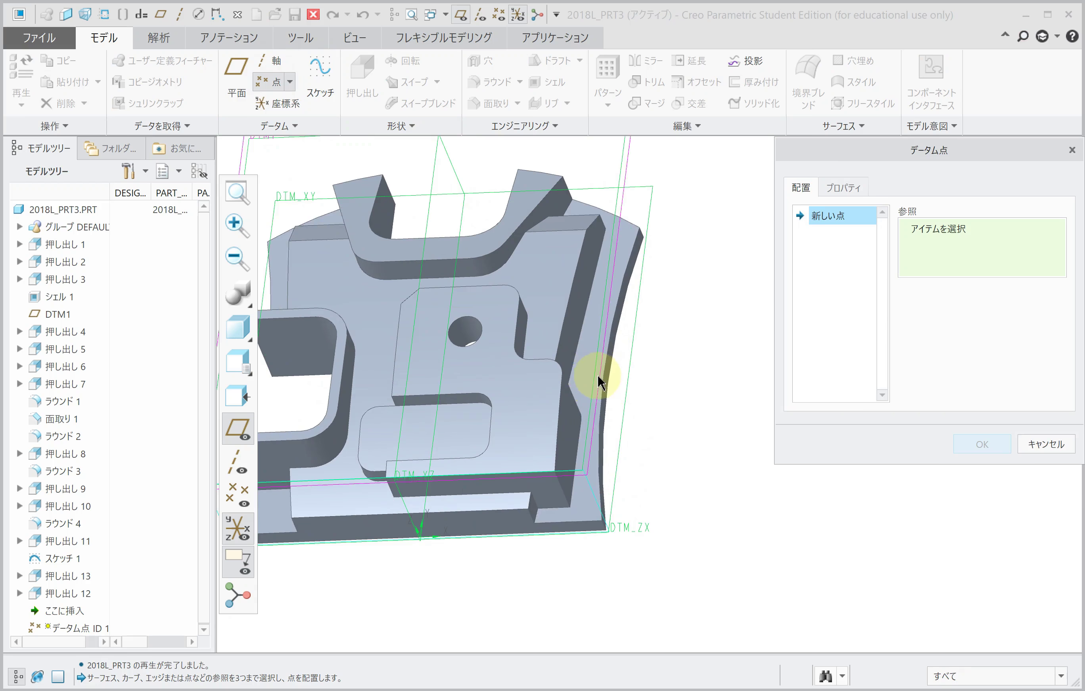
pyautogui.click(609, 367)
pyautogui.doubleClick(957, 296)
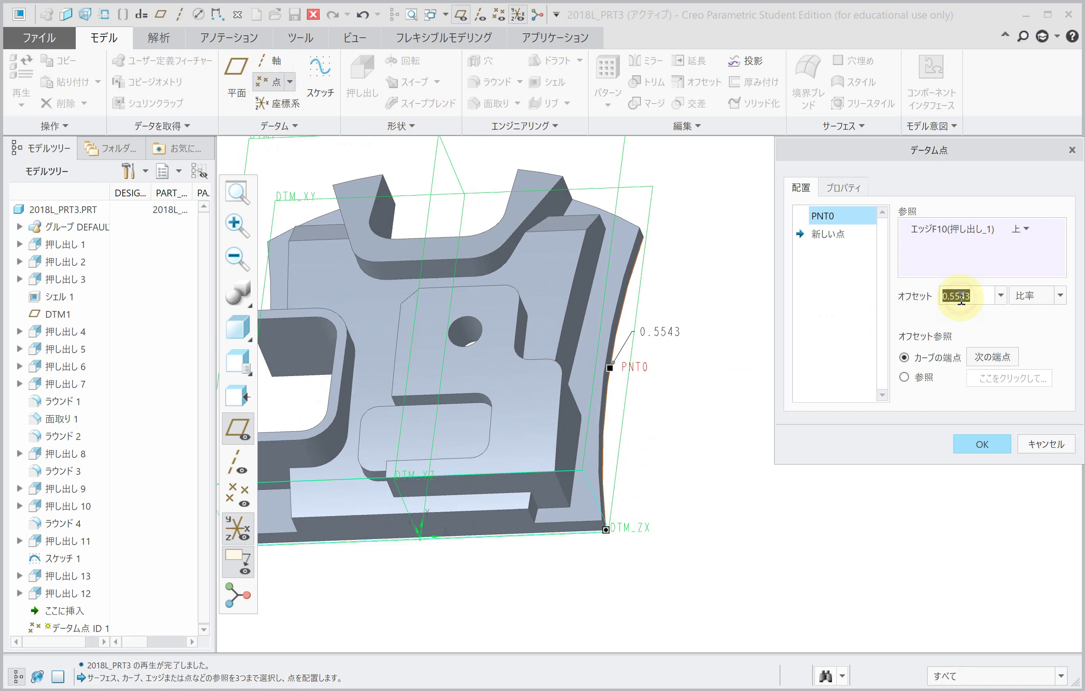
pyautogui.write('0.5')
pyautogui.press('Return')
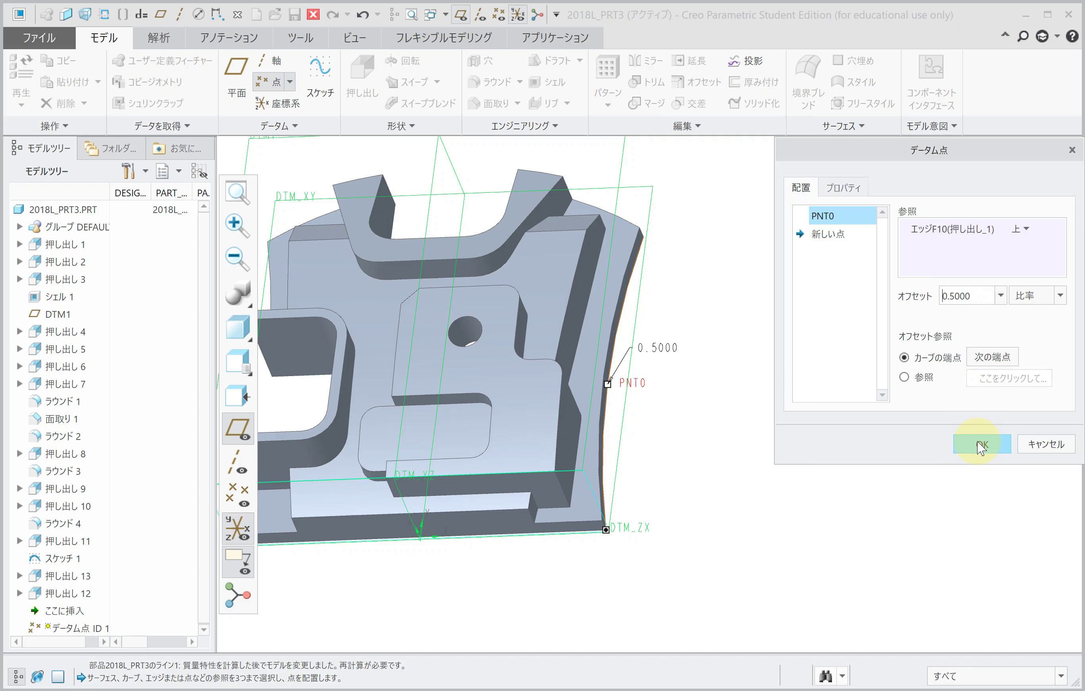
pyautogui.click(980, 444)
# Measure the 200.55 mm distance from PNT0 to the inner corner.
pyautogui.click(217, 15)
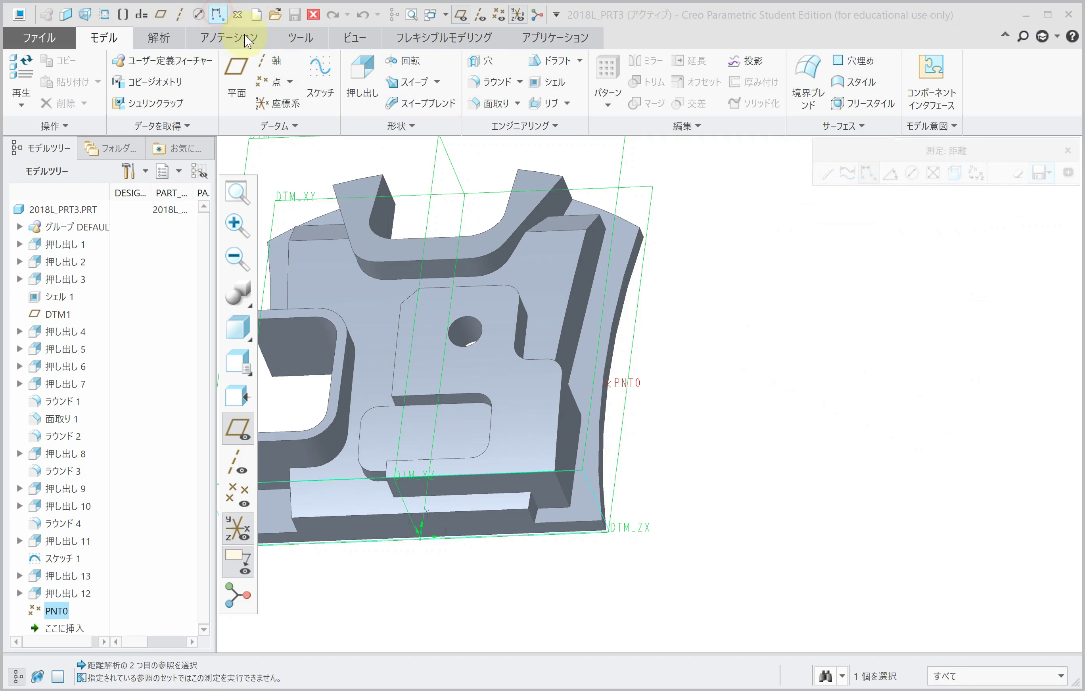
pyautogui.keyDown('shift'); pyautogui.moveTo(677, 363); pyautogui.dragTo(816, 351, button='middle'); pyautogui.keyUp('shift')
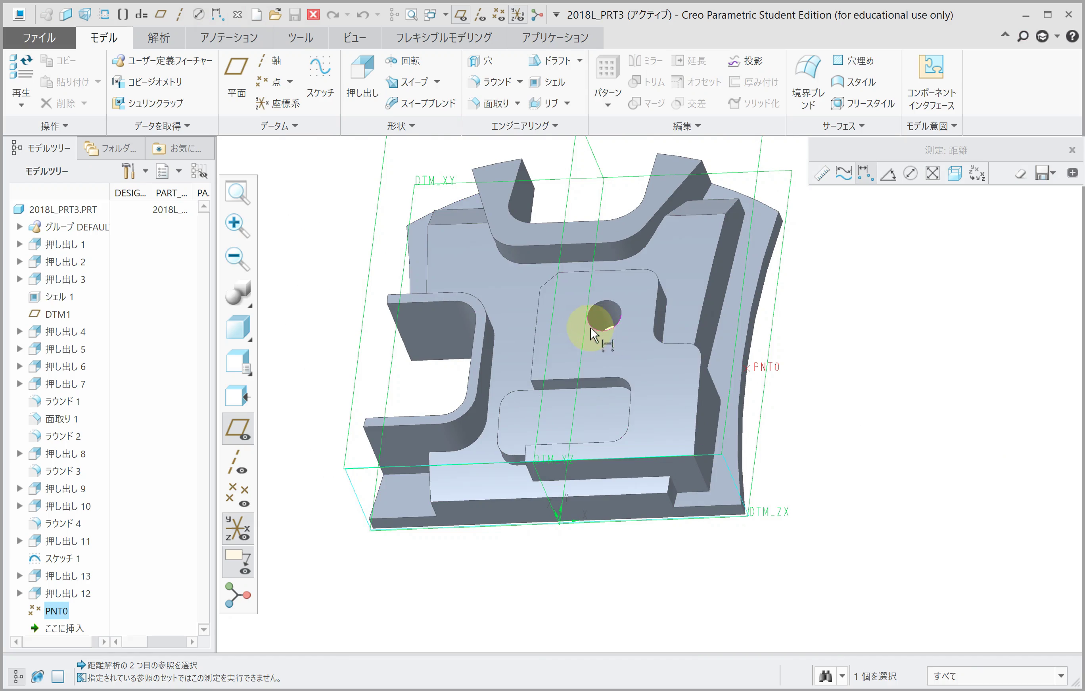
pyautogui.moveTo(591, 326); pyautogui.dragTo(496, 266, button='middle')
pyautogui.scroll(3, 750, 409)
pyautogui.scroll(3, 805, 482)
pyautogui.scroll(2, 788, 472)
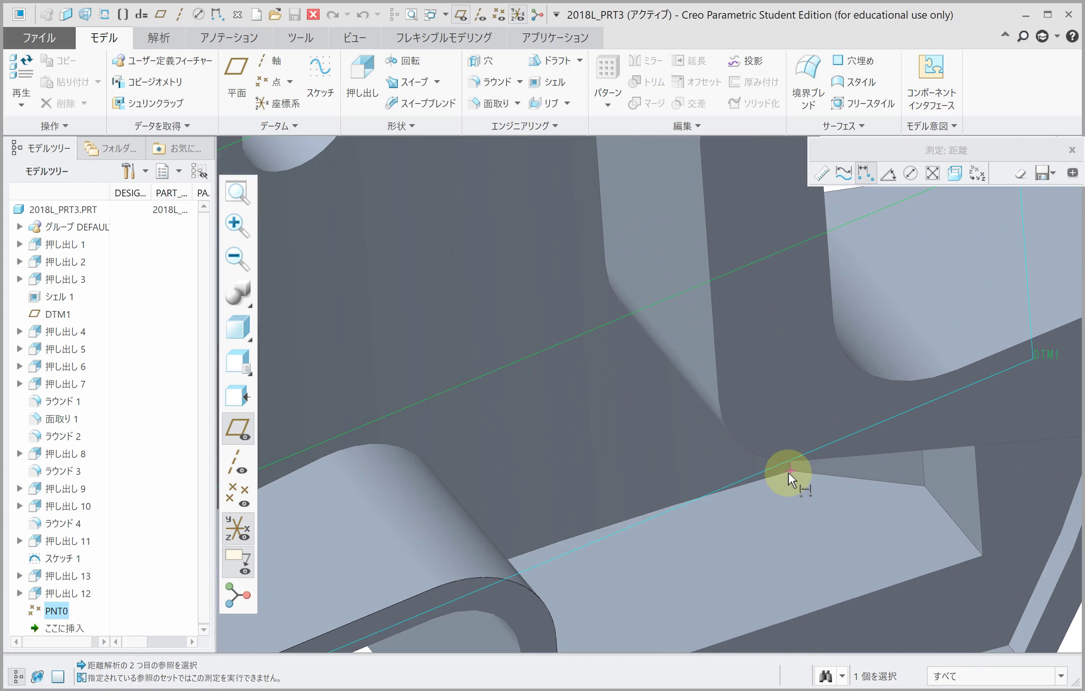
pyautogui.click(788, 472)
# Switch to area measurement and turn the part to face the U-shaped slot.
pyautogui.scroll(-4, 722, 456)
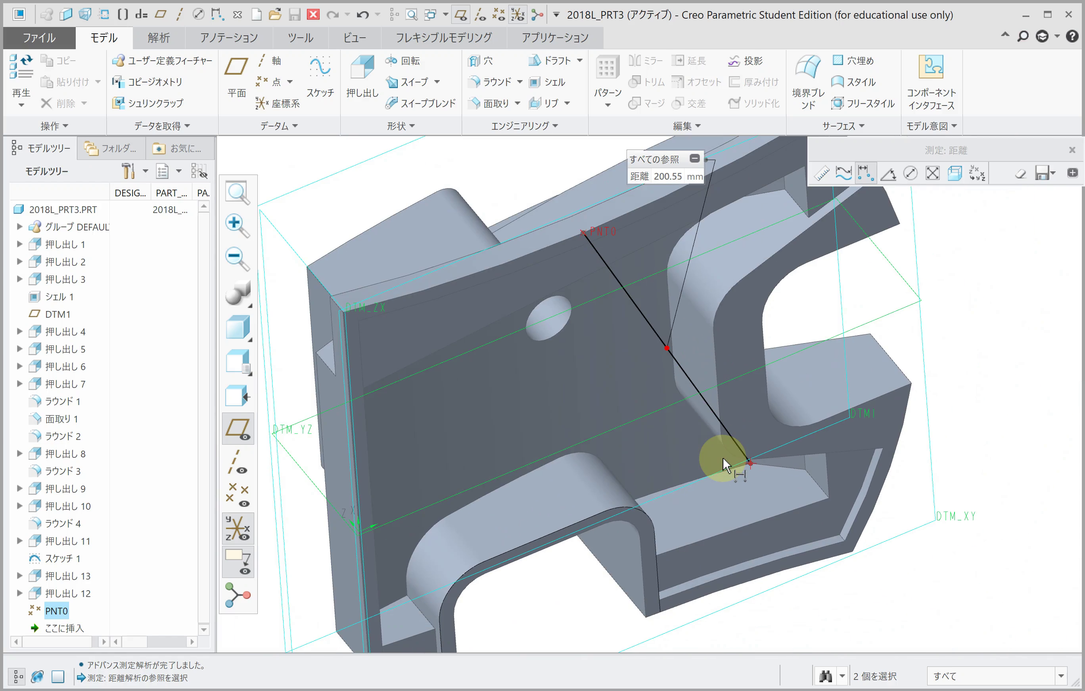
pyautogui.click(932, 172)
pyautogui.moveTo(722, 456); pyautogui.dragTo(802, 296, button='middle')
# Add another slot face for a 12430 mm² total, then start measuring distance on the bracket's back.
pyautogui.keyDown('ctrl'); pyautogui.click(822, 259); pyautogui.keyUp('ctrl')
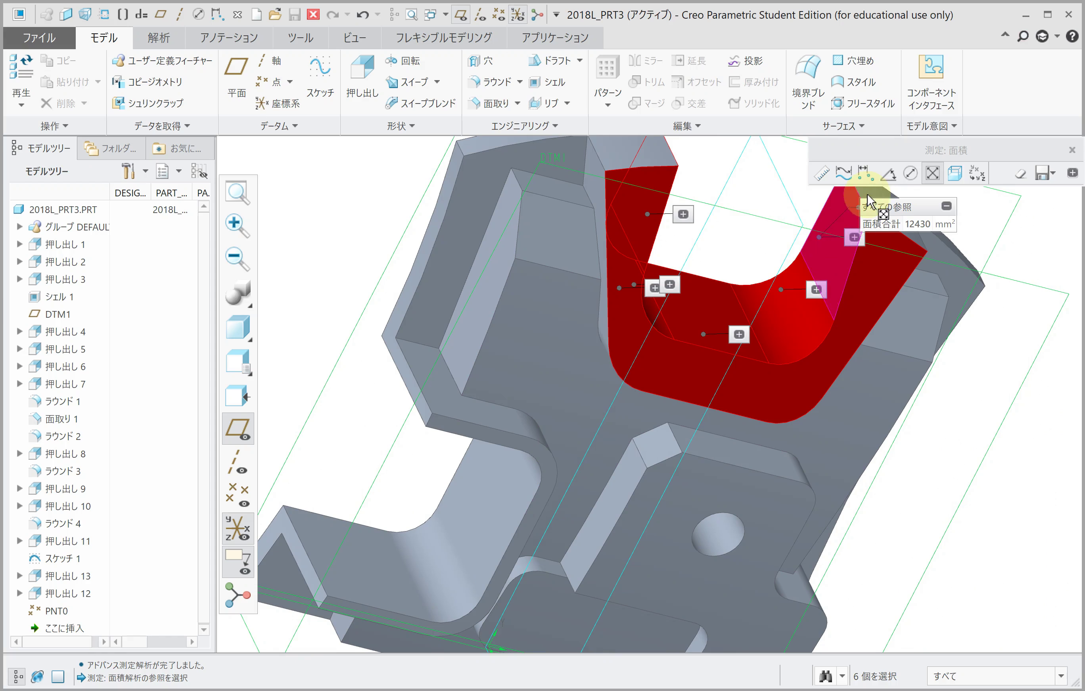
pyautogui.click(864, 173)
pyautogui.moveTo(829, 223)
pyautogui.mouseDown(button='middle')
pyautogui.moveTo(670, 216)
pyautogui.moveTo(649, 157)
pyautogui.moveTo(654, 225)
pyautogui.mouseUp(button='middle')
pyautogui.middleClick(650, 233)
pyautogui.moveTo(680, 286)
pyautogui.mouseDown(button='middle')
pyautogui.moveTo(665, 504)
pyautogui.moveTo(685, 408)
pyautogui.mouseUp(button='middle')
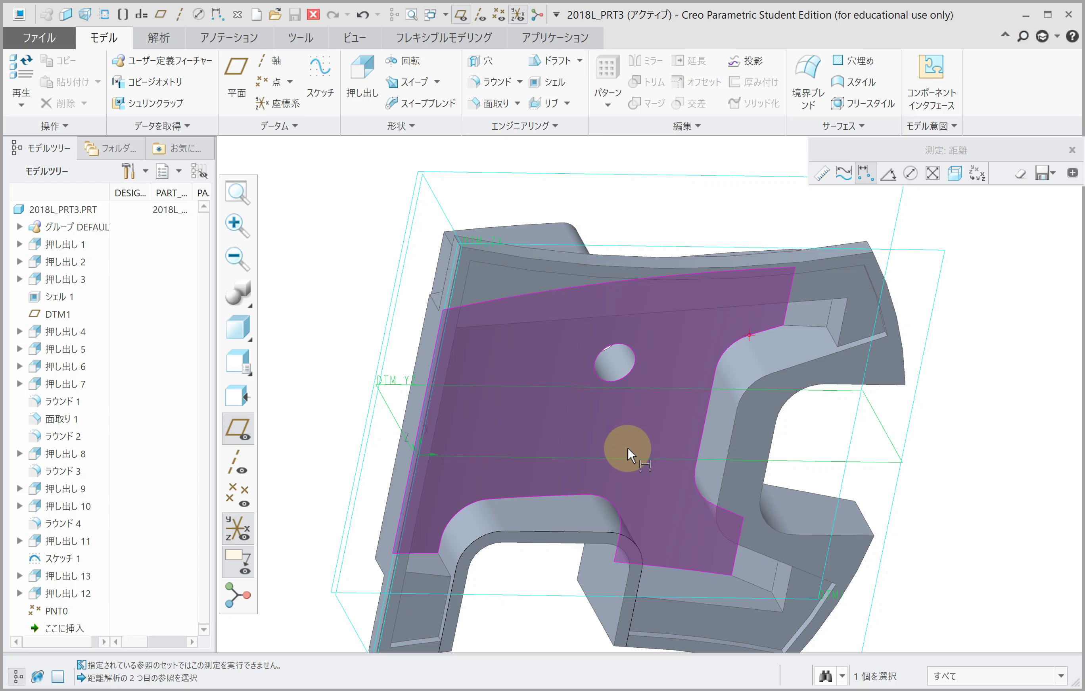
# Measure the 141.27 mm distance to edge F30 on the back of the bracket.
pyautogui.scroll(-3, 518, 510)
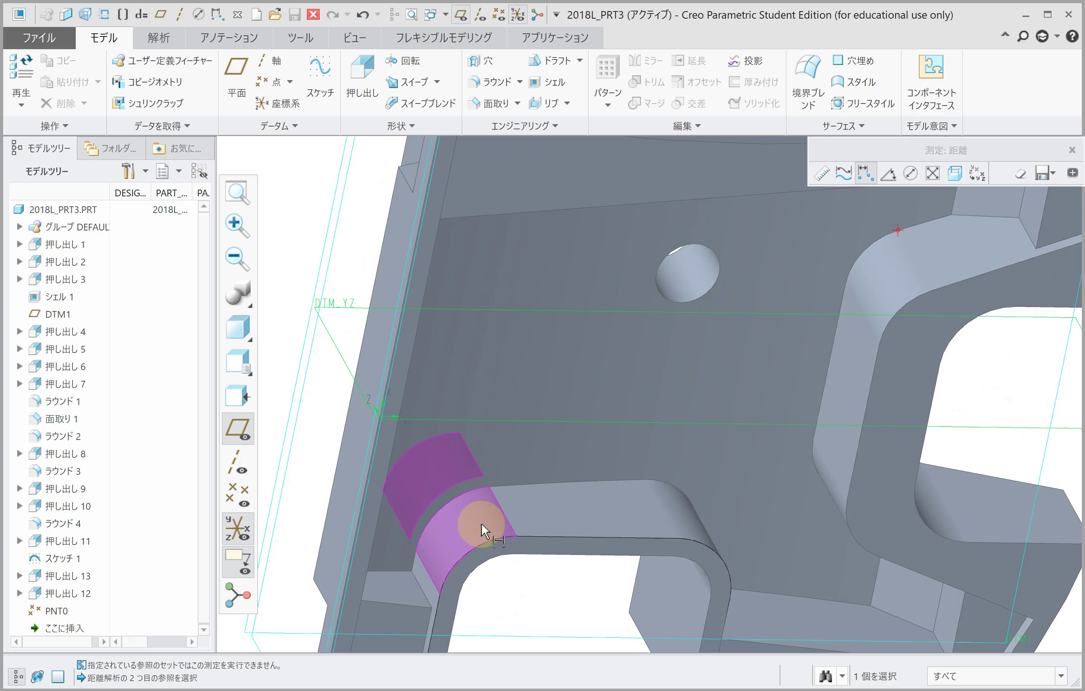
pyautogui.click(492, 486)
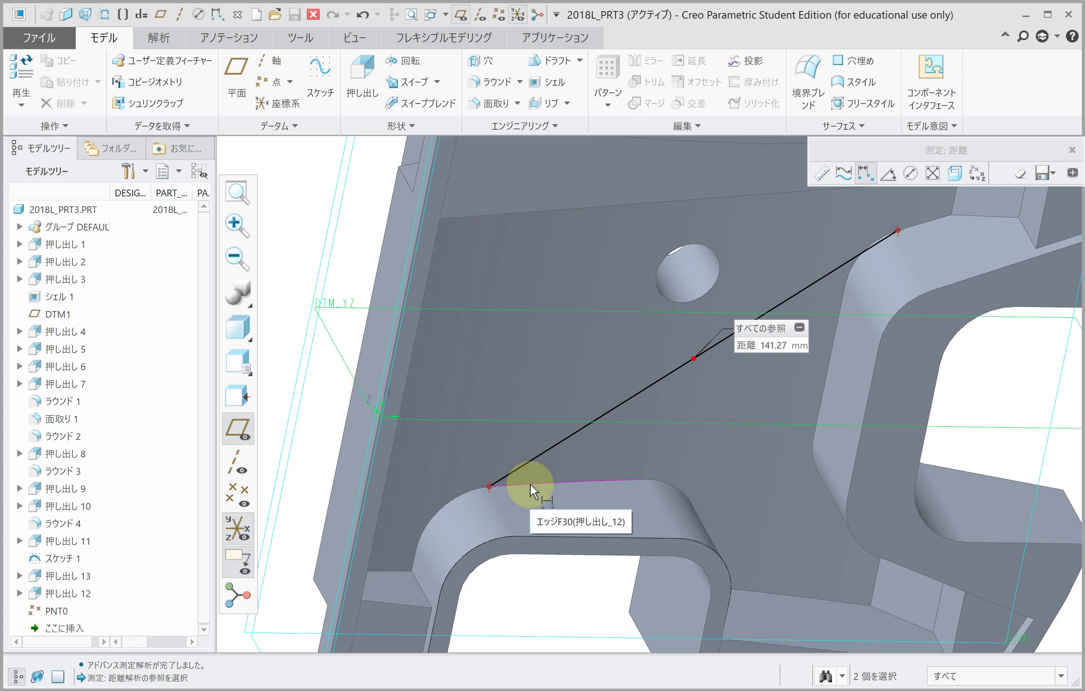
pyautogui.click(932, 173)
# Select the seven stepped side and fillet faces, totalling 5833.6 mm² of area.
pyautogui.scroll(2, 836, 303)
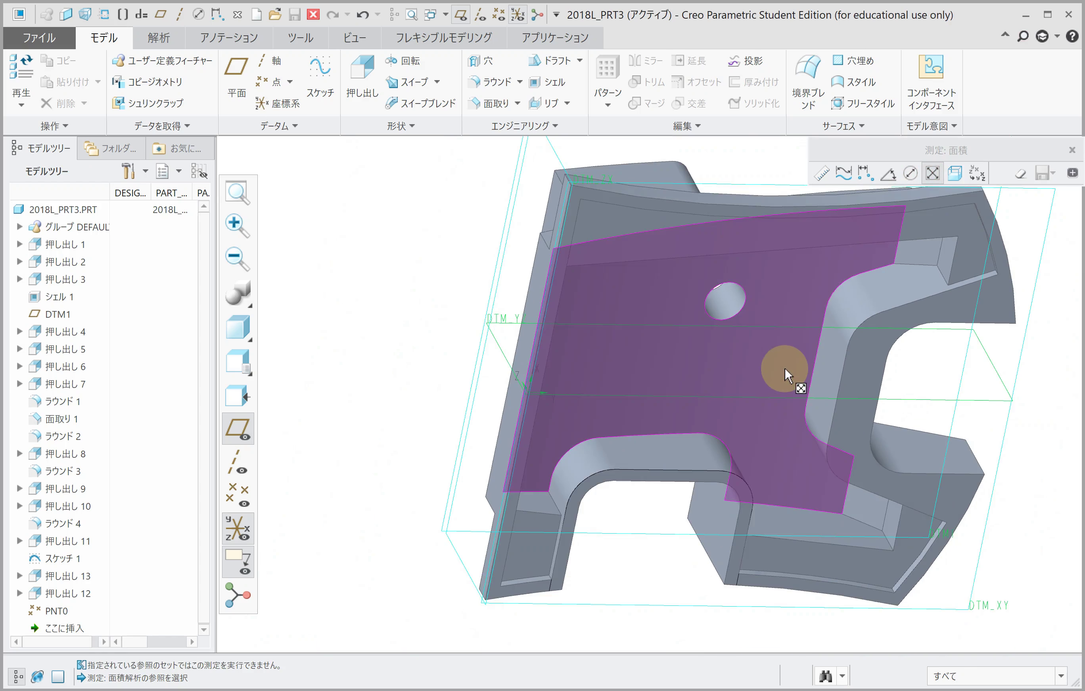
pyautogui.moveTo(785, 374)
pyautogui.mouseDown(button='middle')
pyautogui.moveTo(850, 456)
pyautogui.moveTo(763, 504)
pyautogui.mouseUp(button='middle')
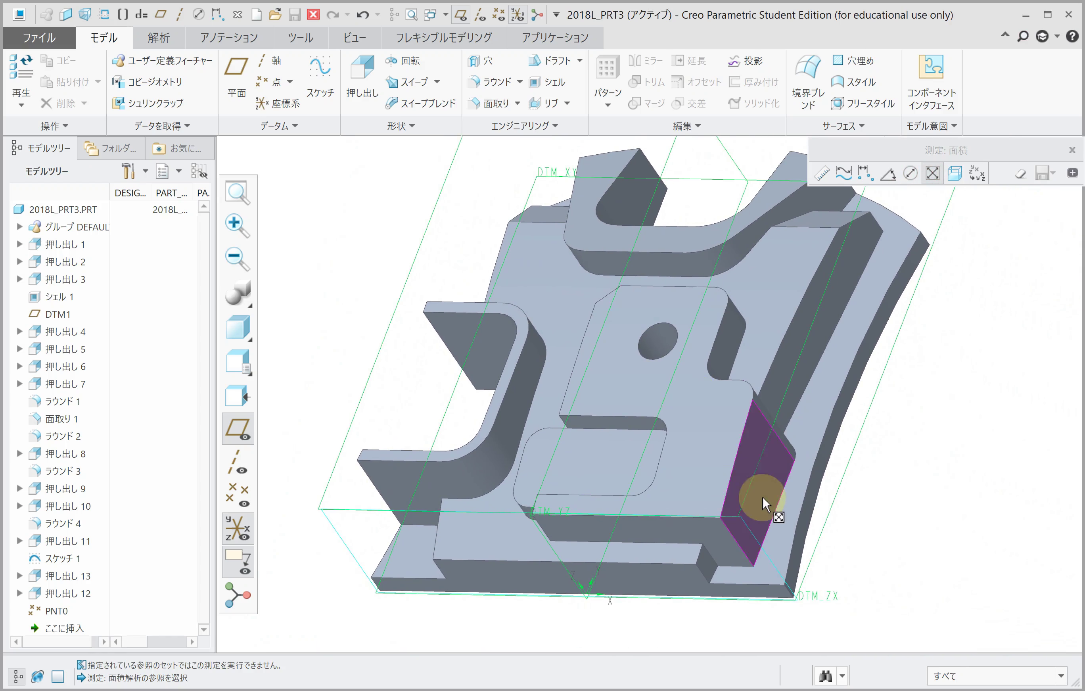
pyautogui.scroll(-3, 765, 503)
pyautogui.click(729, 439)
pyautogui.moveTo(709, 424); pyautogui.dragTo(588, 656, button='middle')
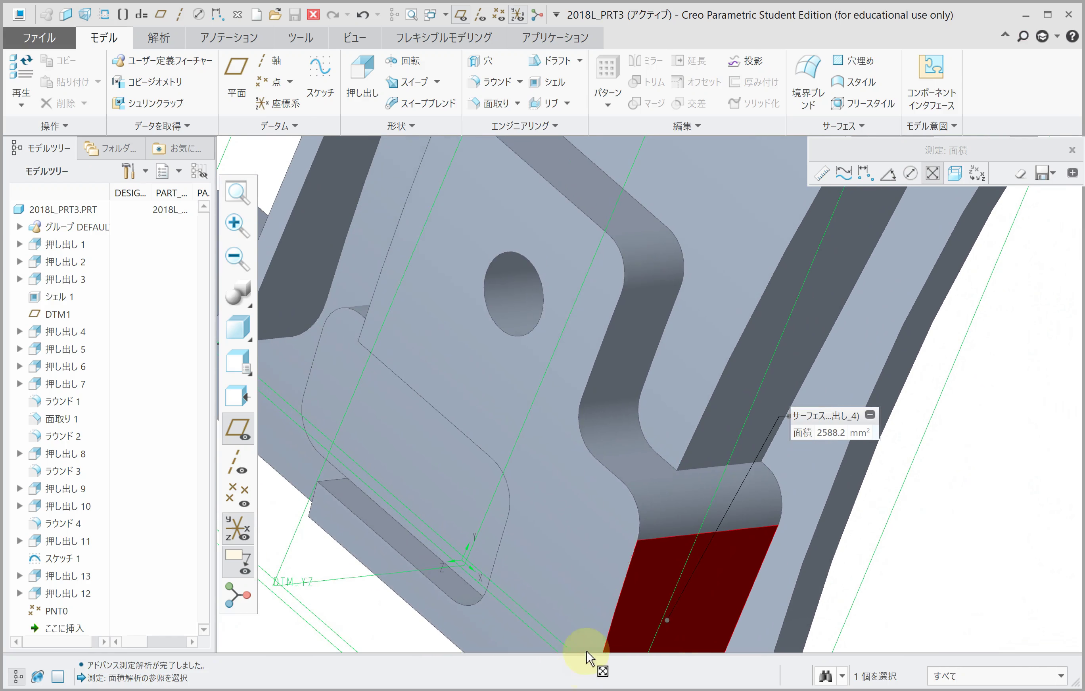
pyautogui.keyDown('ctrl'); pyautogui.click(663, 501); pyautogui.keyUp('ctrl')
pyautogui.keyDown('ctrl'); pyautogui.click(647, 458); pyautogui.keyUp('ctrl')
pyautogui.keyDown('ctrl'); pyautogui.click(630, 431); pyautogui.keyUp('ctrl')
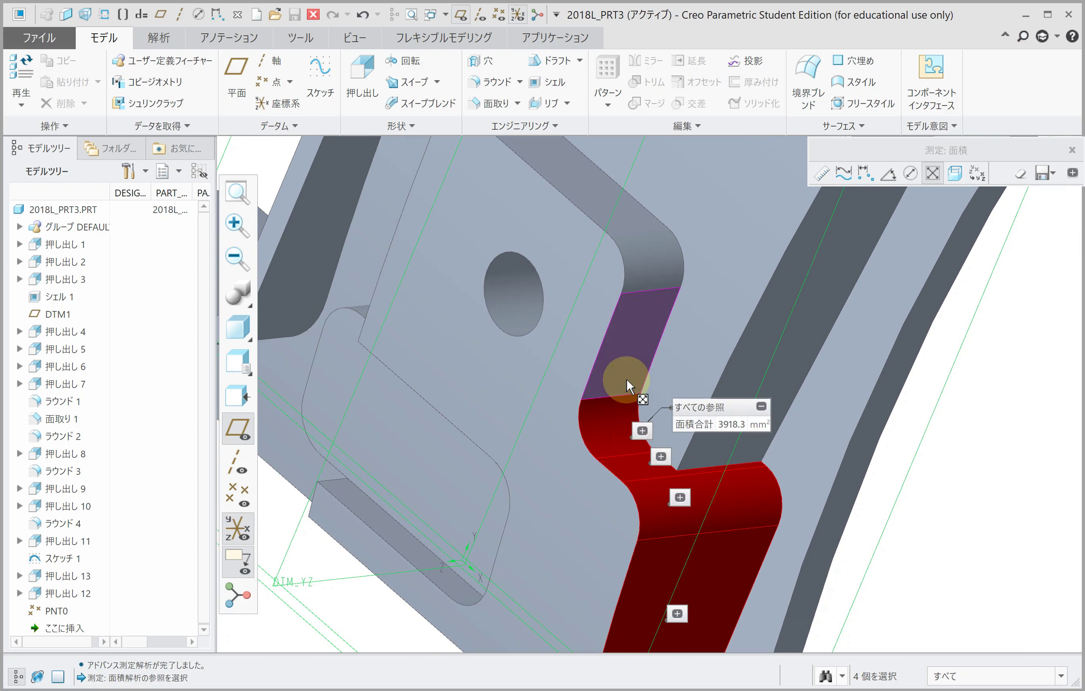
pyautogui.keyDown('ctrl'); pyautogui.click(626, 378); pyautogui.keyUp('ctrl')
pyautogui.keyDown('ctrl'); pyautogui.click(636, 262); pyautogui.keyUp('ctrl')
pyautogui.keyDown('ctrl'); pyautogui.click(628, 230); pyautogui.keyUp('ctrl')
# Check the selected faces, then open the Mass Properties analysis (density 2.700000e-06).
pyautogui.moveTo(628, 229)
pyautogui.mouseDown(button='middle')
pyautogui.moveTo(606, 345)
pyautogui.moveTo(622, 393)
pyautogui.mouseUp(button='middle')
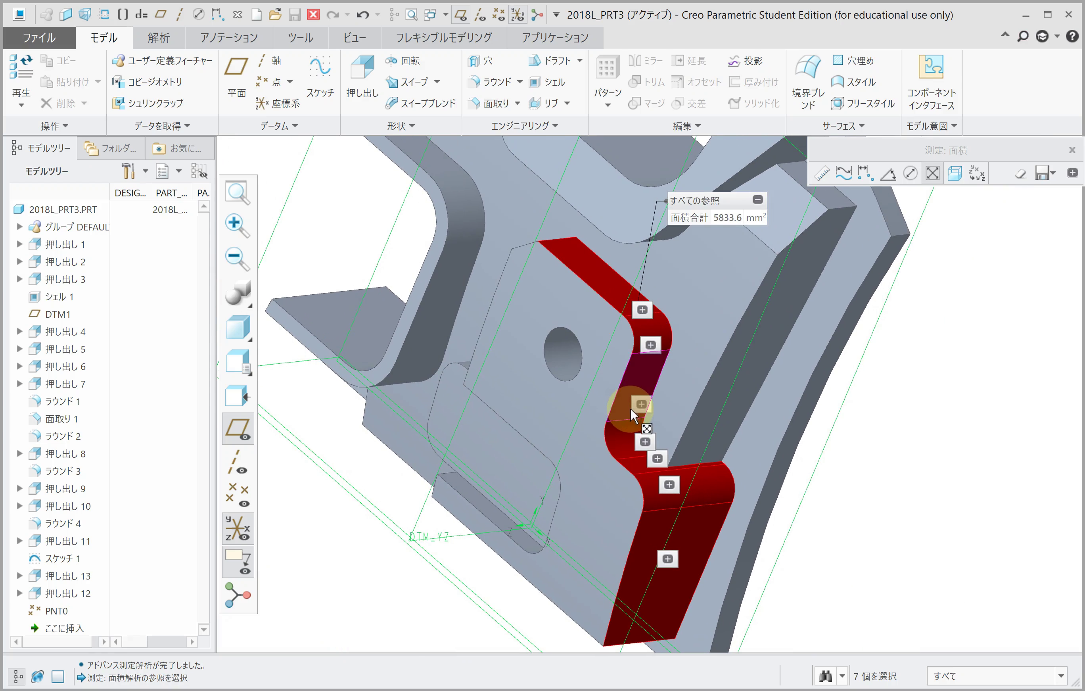
pyautogui.keyDown('shift'); pyautogui.moveTo(649, 431); pyautogui.dragTo(665, 358, button='middle'); pyautogui.keyUp('shift')
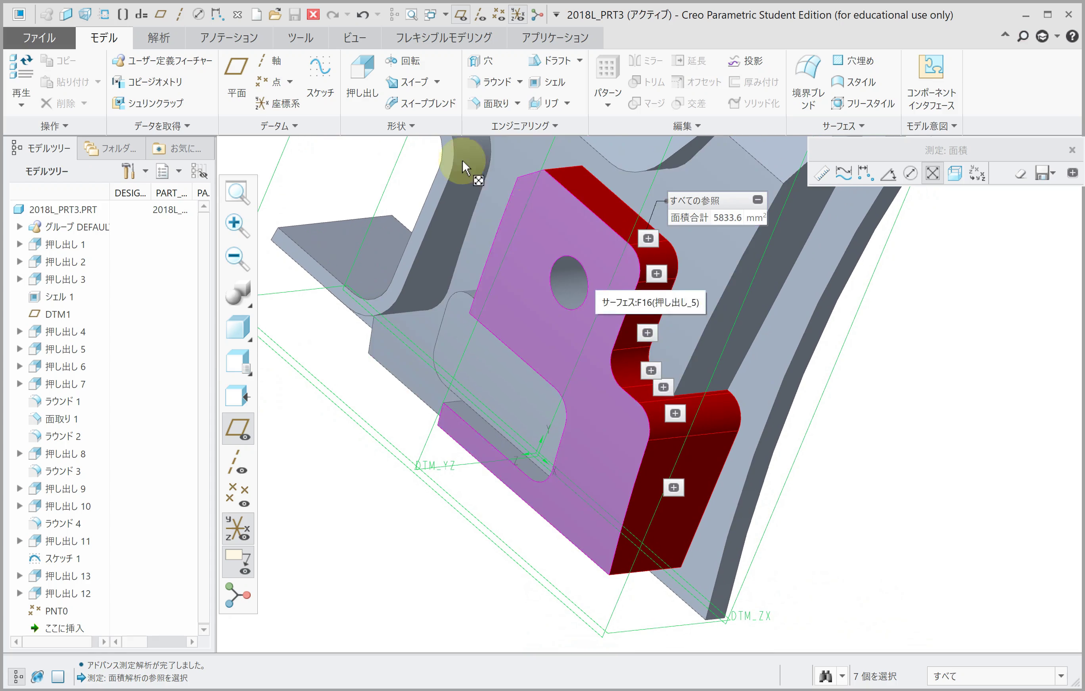
pyautogui.click(159, 37)
pyautogui.click(288, 63)
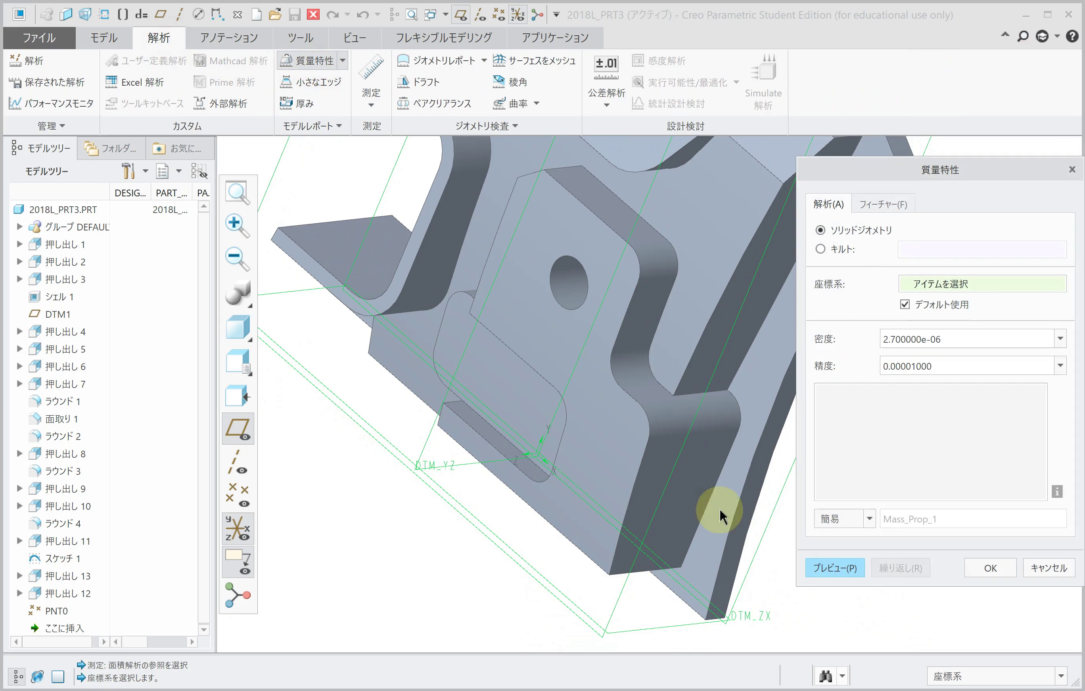
# Preview mass properties: volume 7.4284446e+05 mm³, mass 2.0056800 kg, and centre of gravity.
pyautogui.click(822, 575)
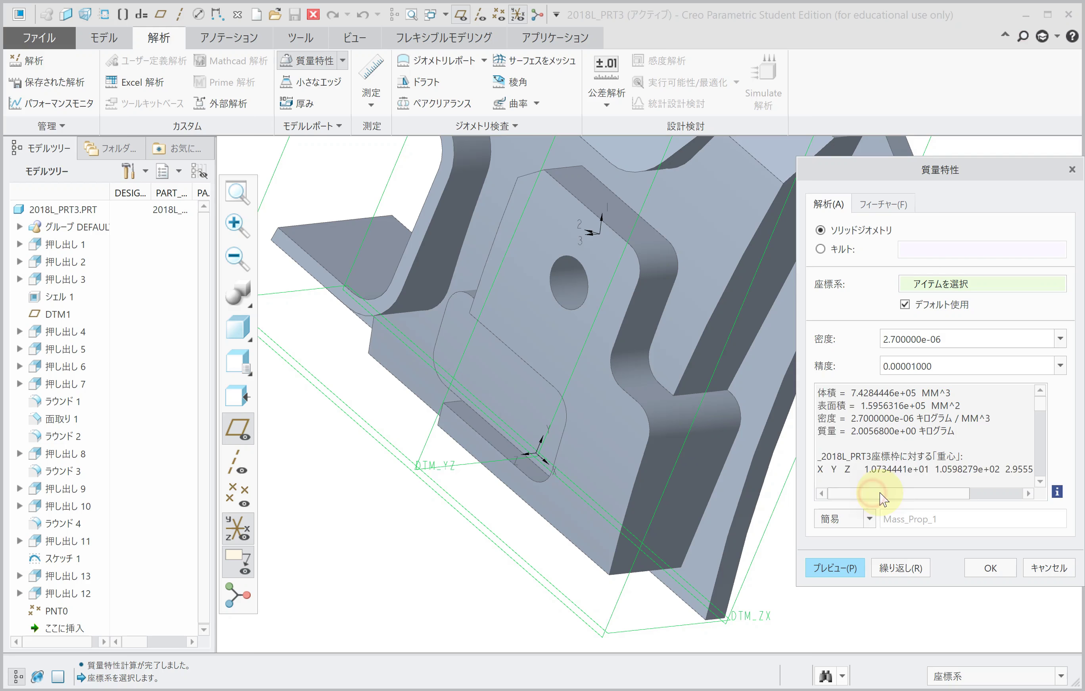
pyautogui.moveTo(880, 493); pyautogui.dragTo(932, 494)
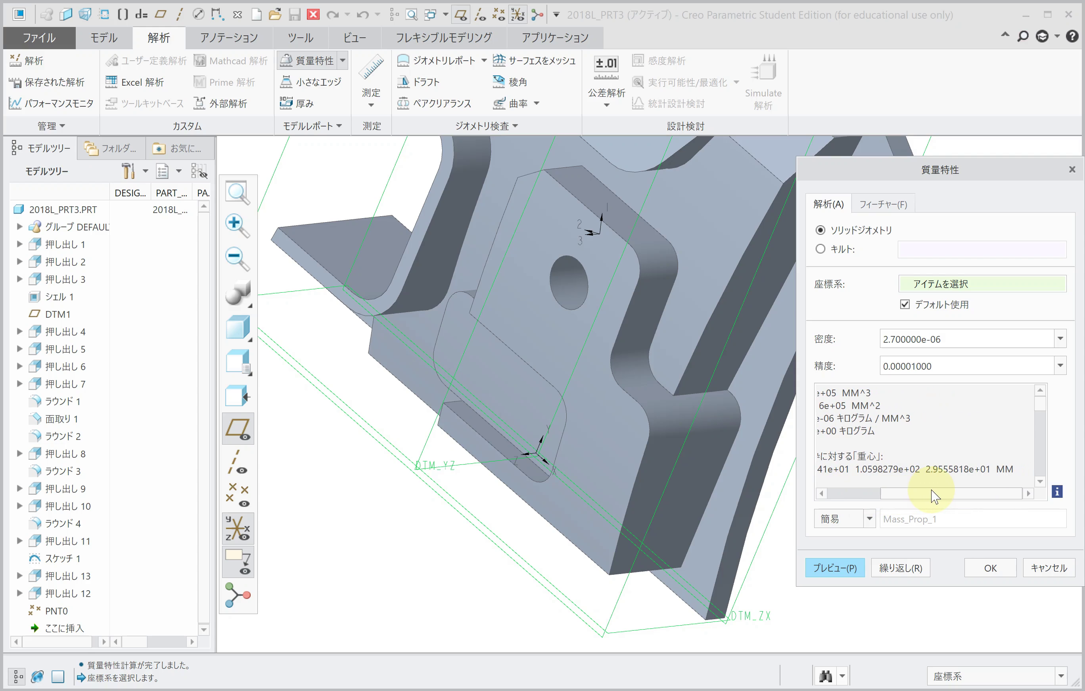